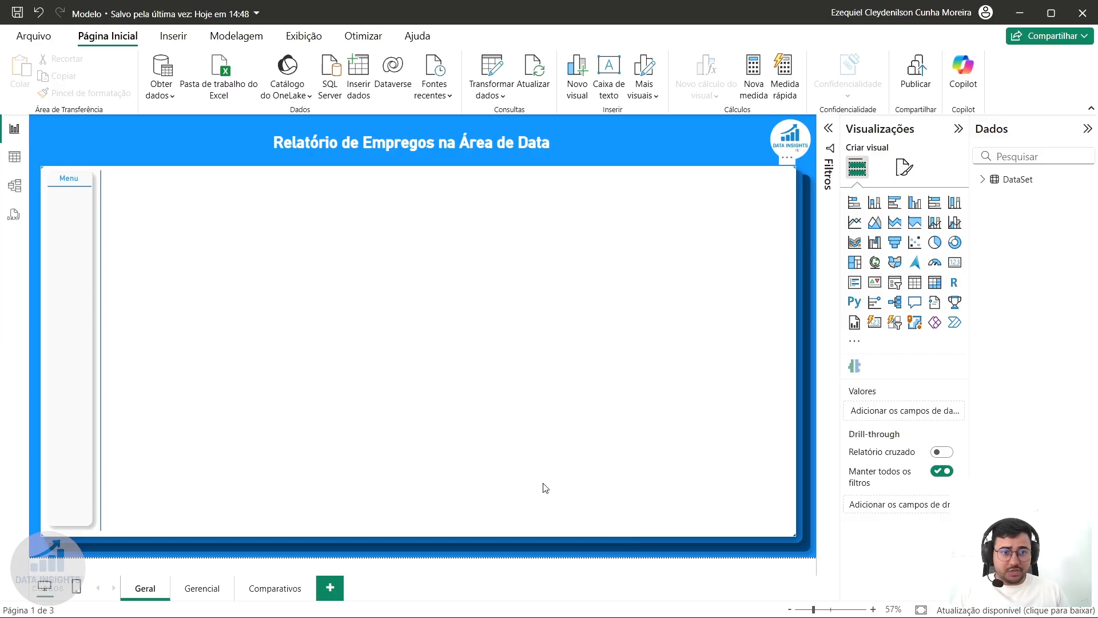
- Look through the fields of the DataSet table in the field list
click(982, 180)
scroll(1056, 424, down, 1)
scroll(1056, 426, up, 1)
scroll(1055, 431, down, 1)
scroll(1052, 440, up, 1)
scroll(1053, 440, down, 1)
scroll(1050, 436, up, 1)
click(982, 182)
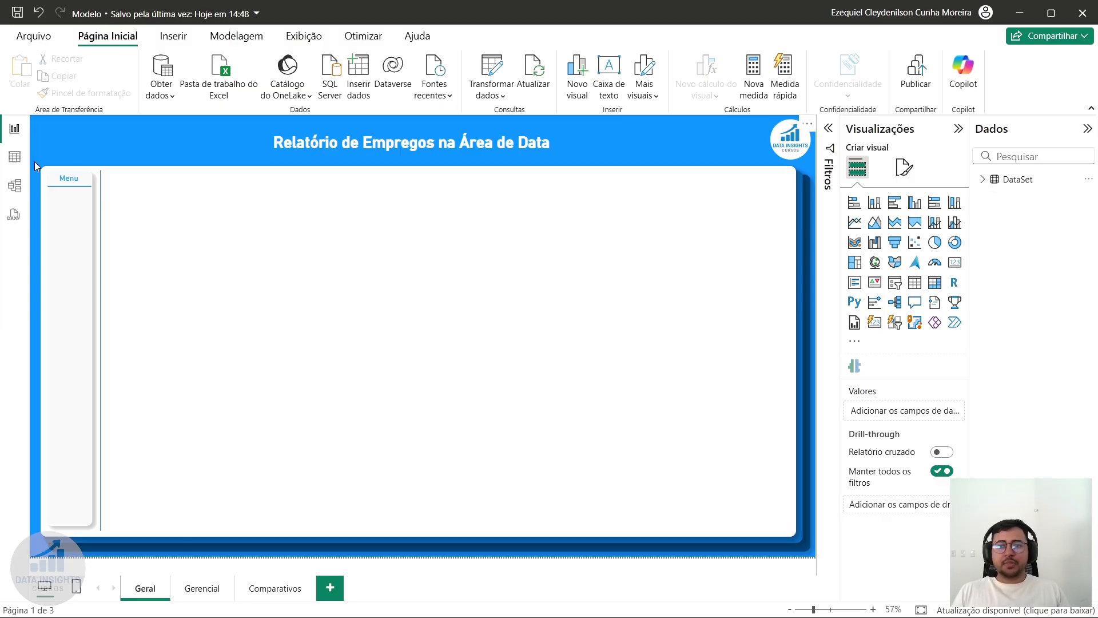
- Examine the DataSet table's rows and its columns from experience level through salary currency in table view
click(14, 157)
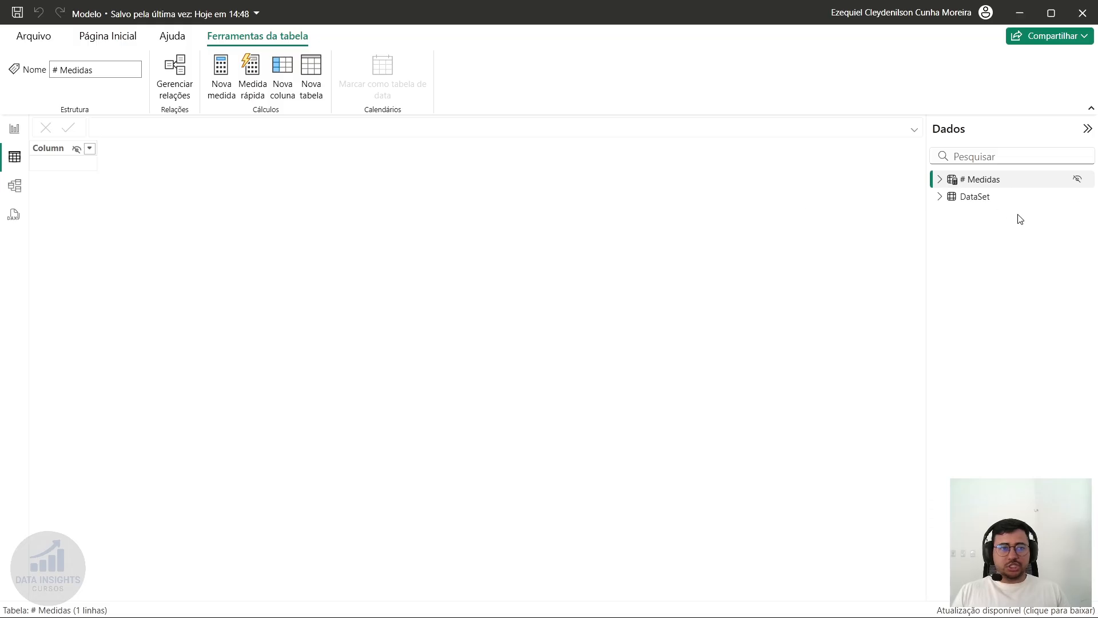
click(975, 197)
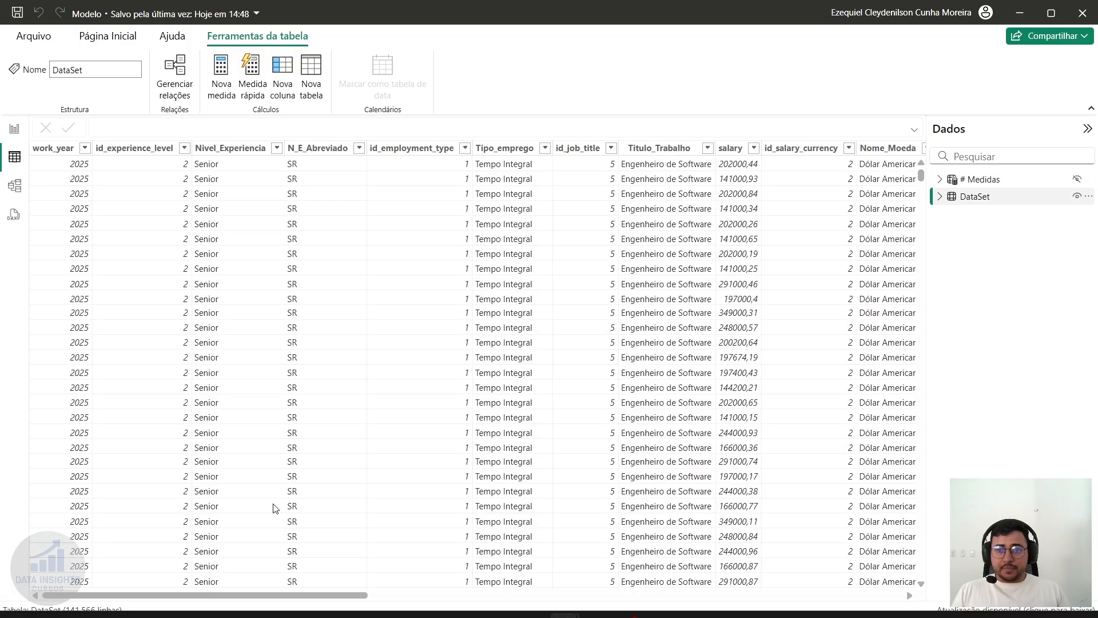
mouse_move(284, 596)
mouse_down()
mouse_move(817, 595)
mouse_move(284, 596)
mouse_up()
click(230, 148)
click(137, 147)
click(230, 148)
click(320, 147)
click(420, 148)
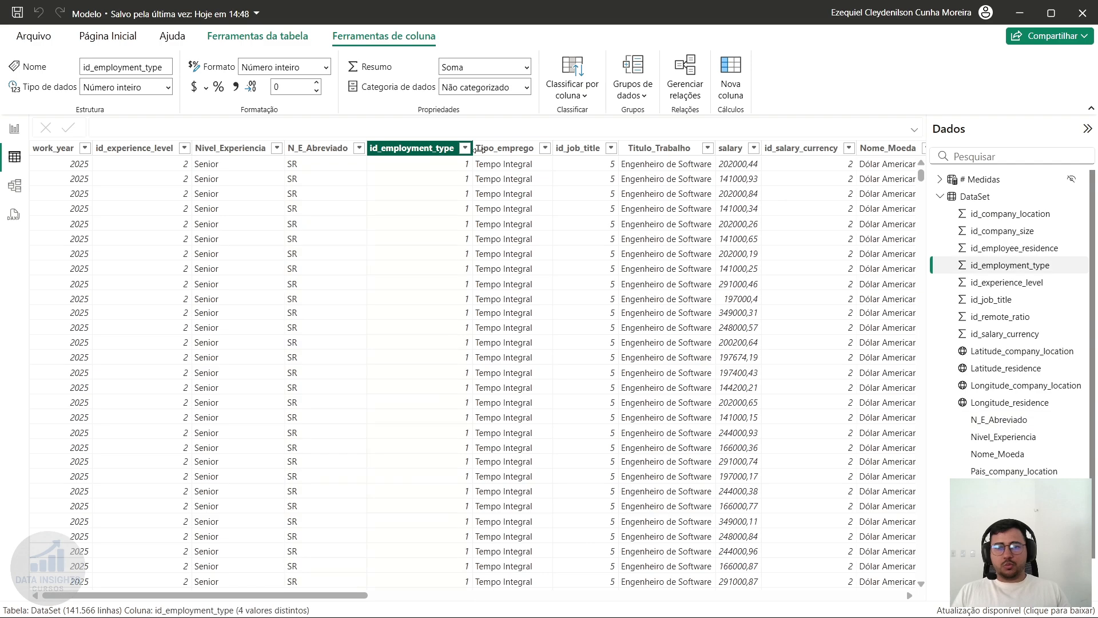
click(504, 147)
click(578, 148)
click(685, 150)
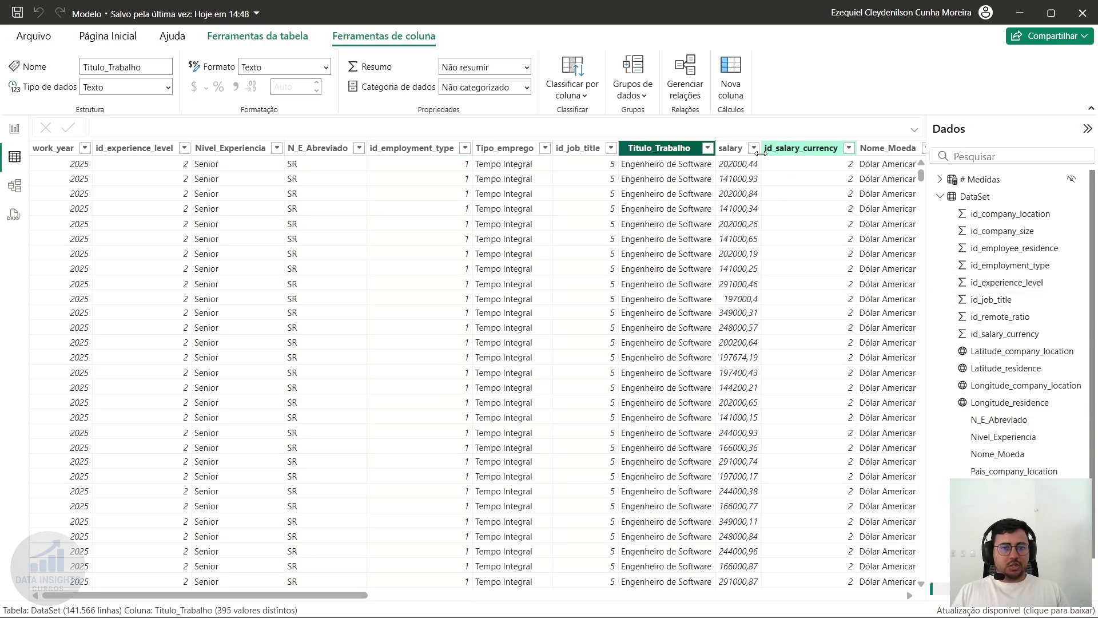
click(800, 147)
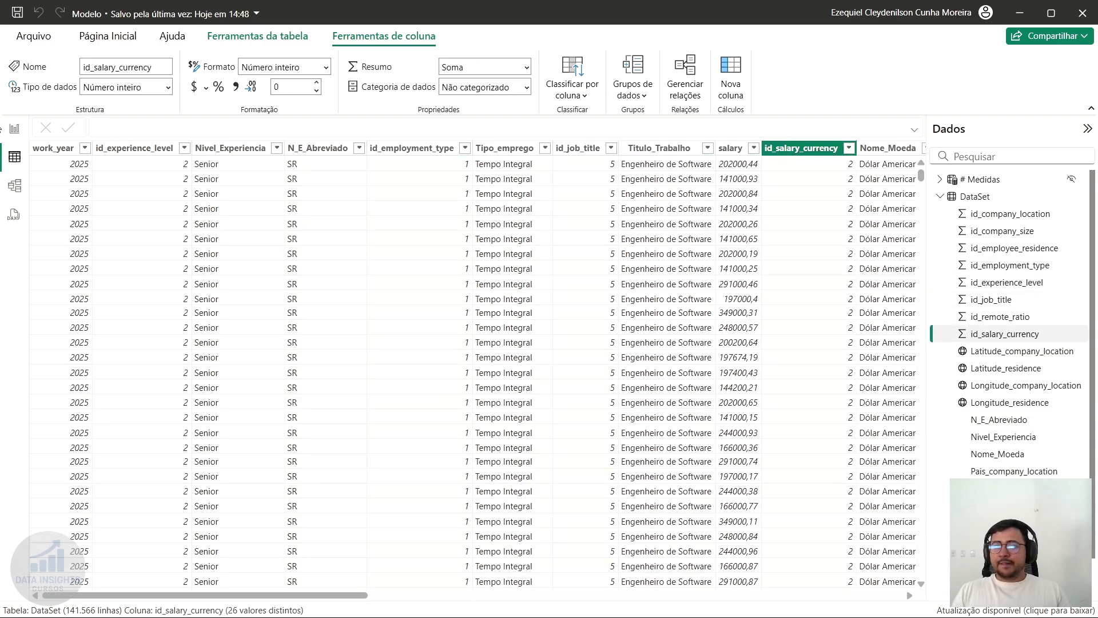
- Add a slicer to the Geral report page and fit it as a small box beside the Menu panel, at the white area's upper edge
click(14, 128)
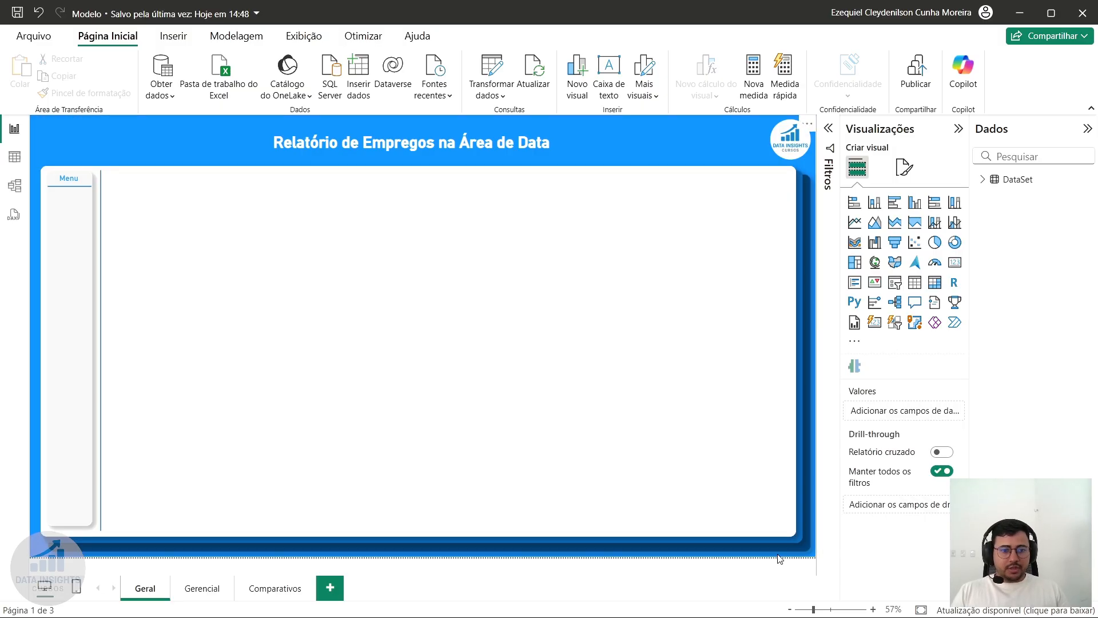
click(895, 282)
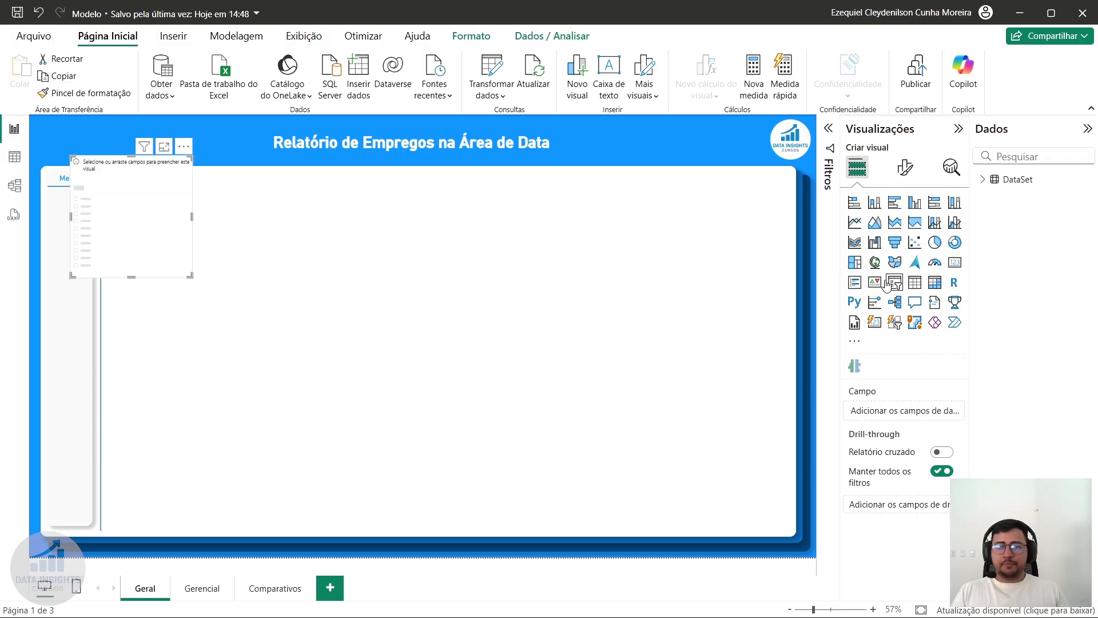
drag(165, 220, 200, 235)
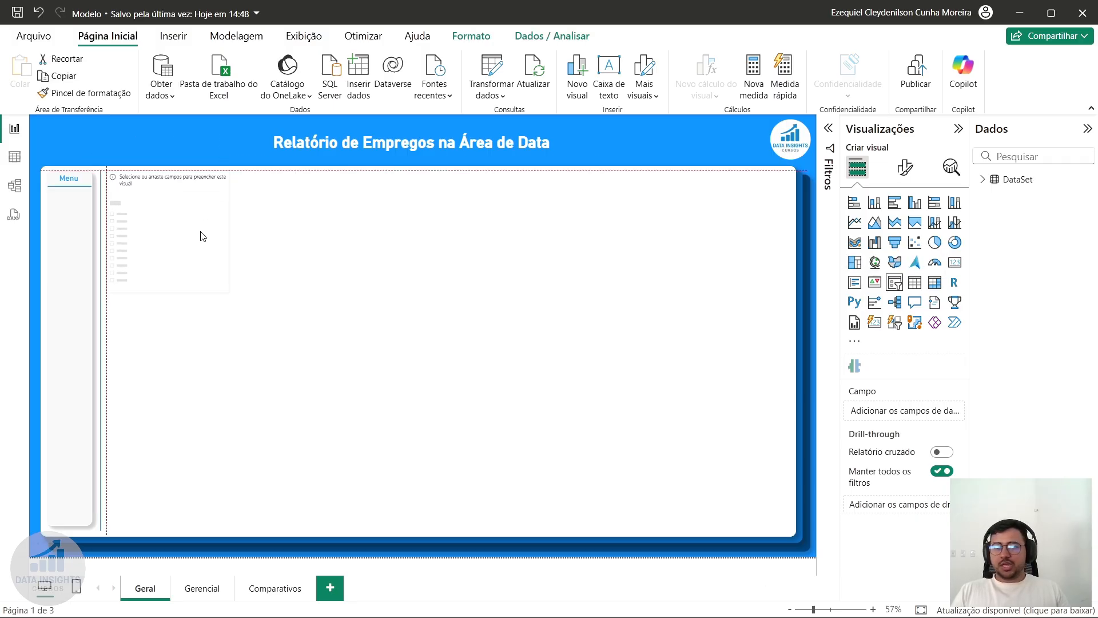
drag(170, 293, 169, 215)
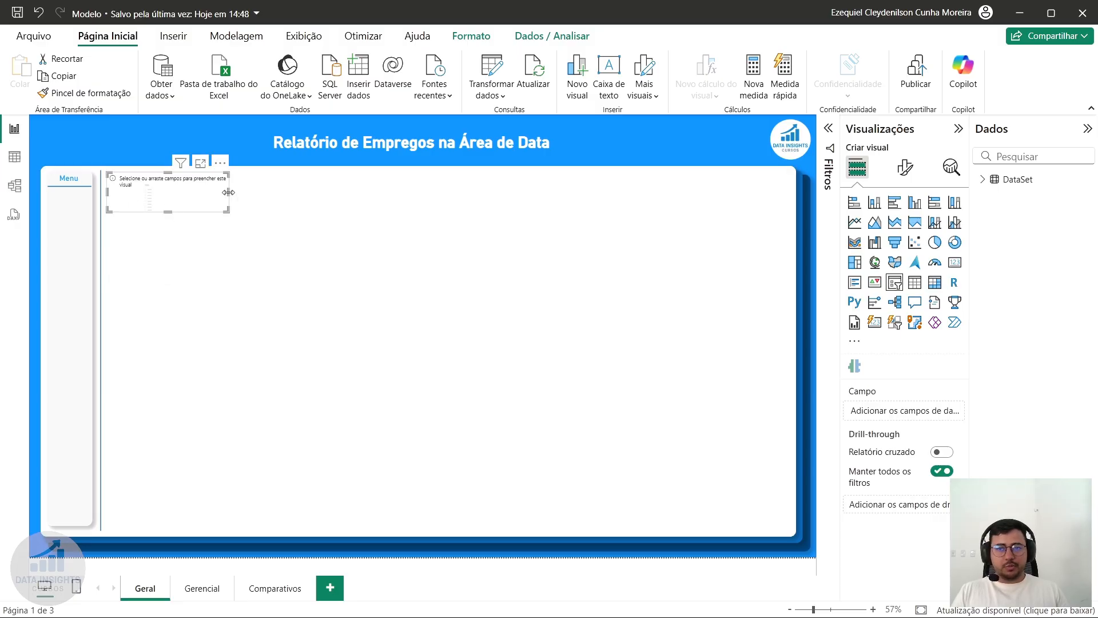
drag(225, 196, 200, 195)
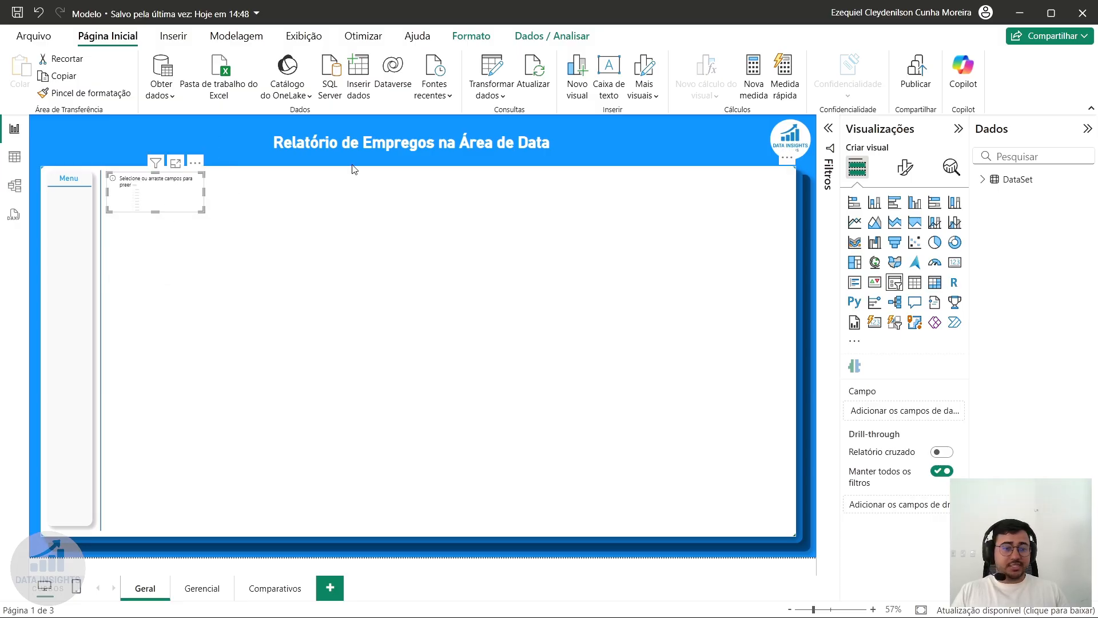
- Assign the DataSet field work_year to the new slicer
click(981, 180)
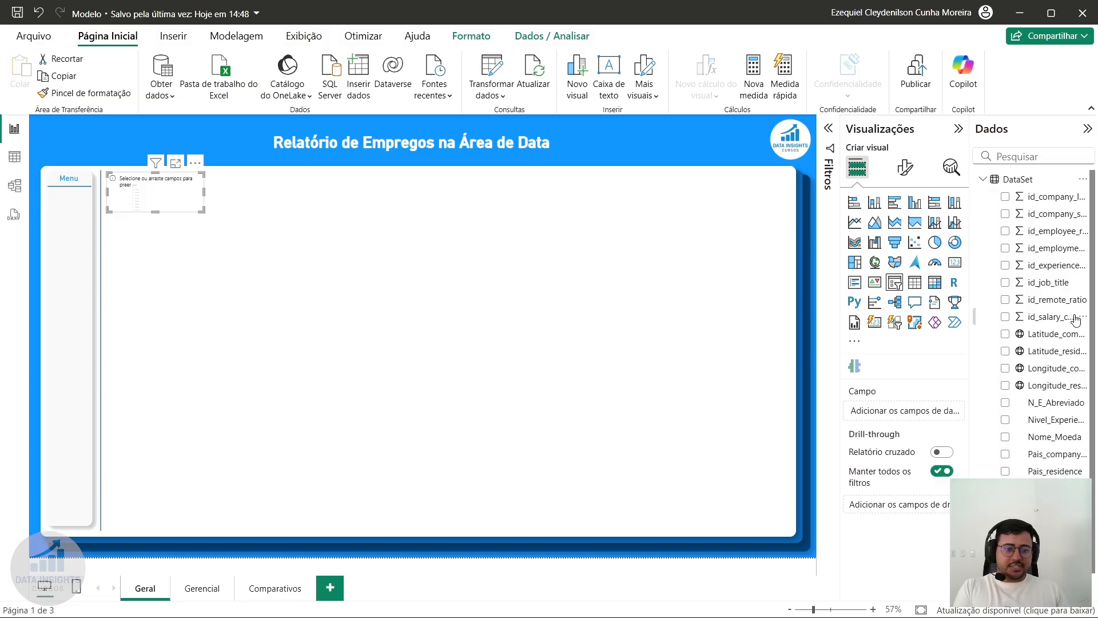
scroll(1078, 318, down, 1)
drag(1041, 482, 907, 410)
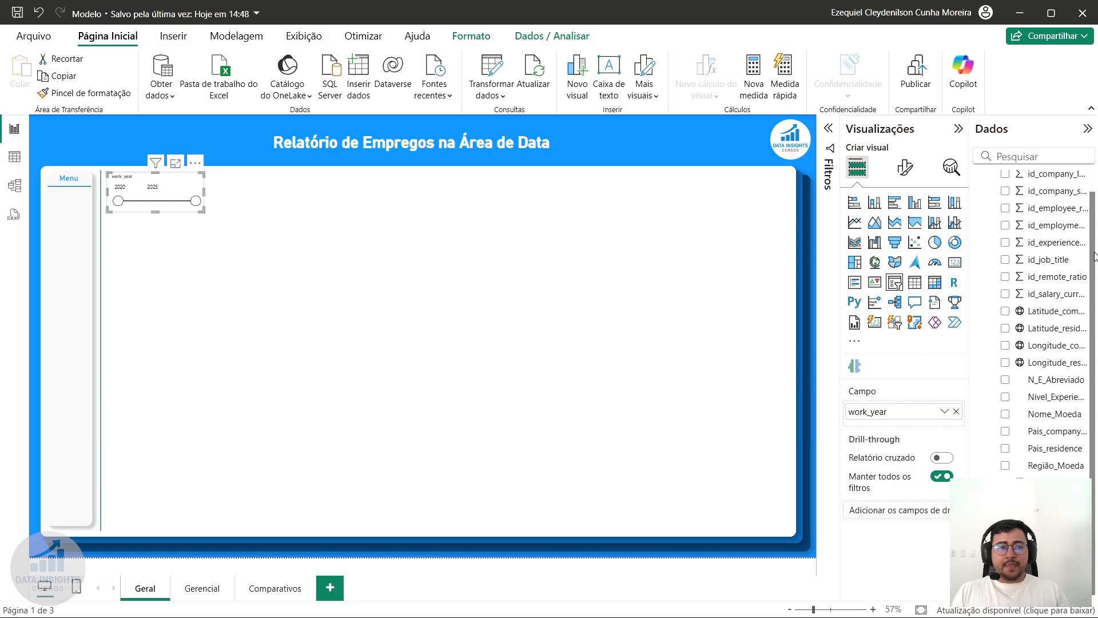
scroll(1015, 251, up, 1)
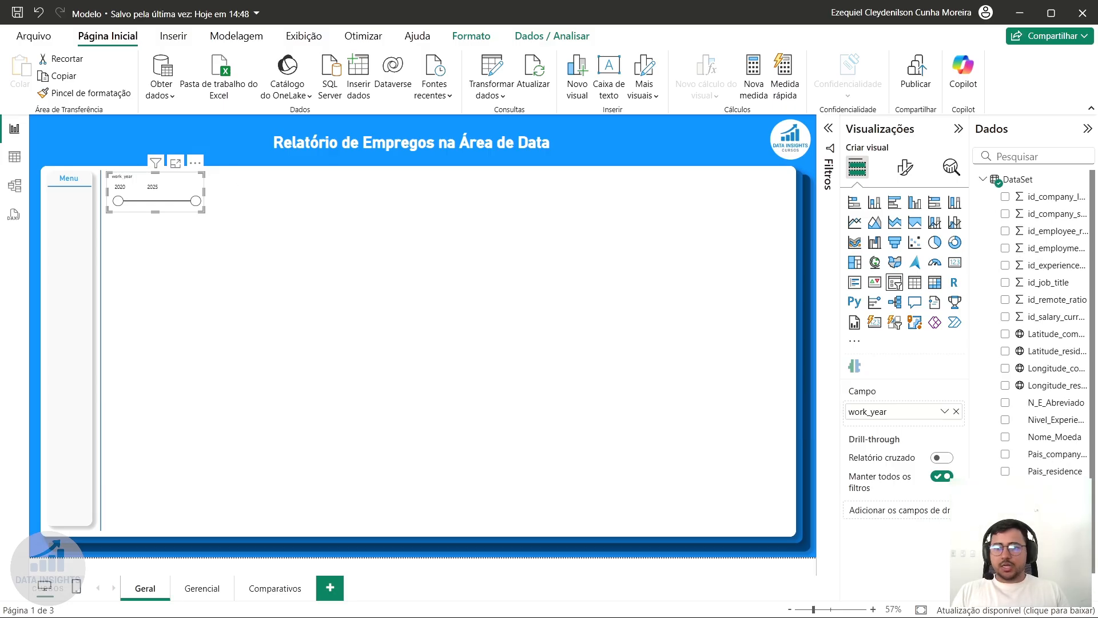
- Unhide the Column field of the # Medidas table so it is available in report view
click(14, 156)
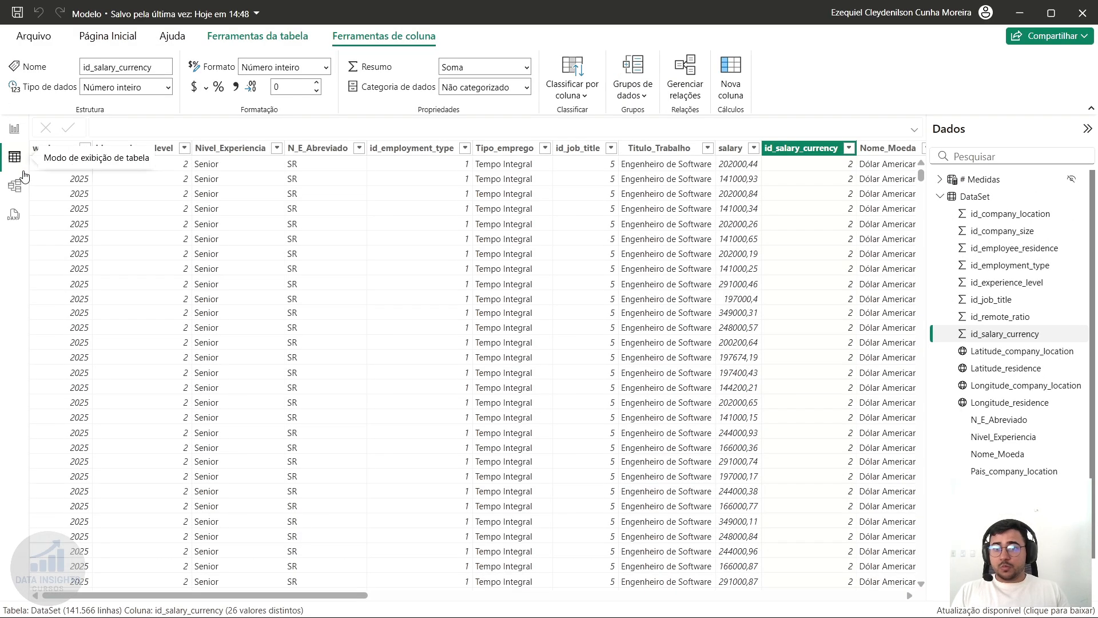
click(939, 179)
right_click(992, 196)
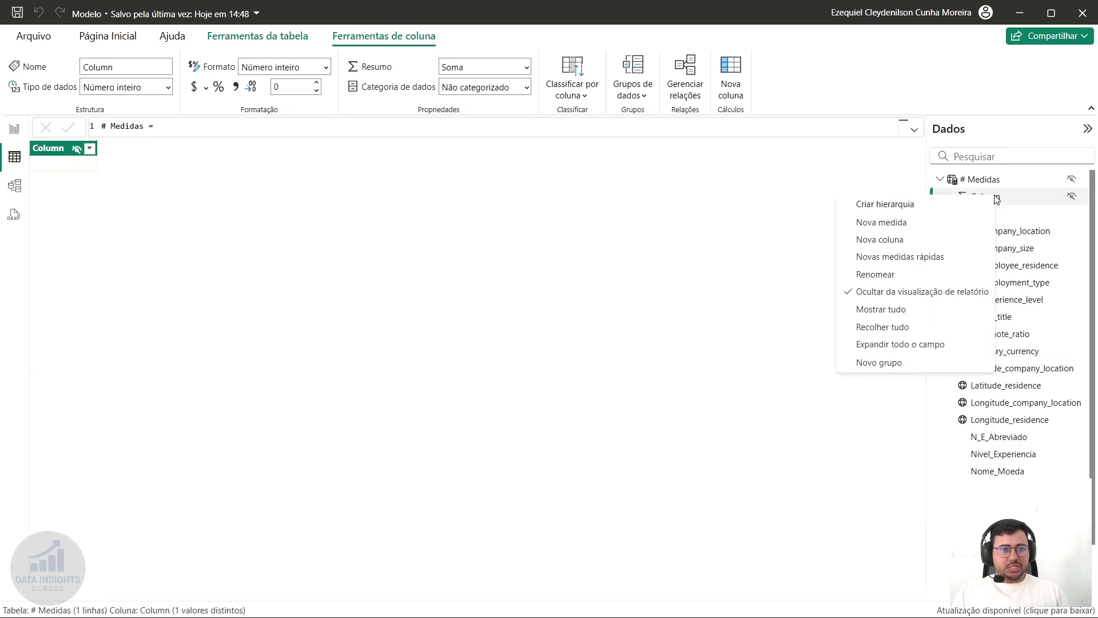
click(899, 292)
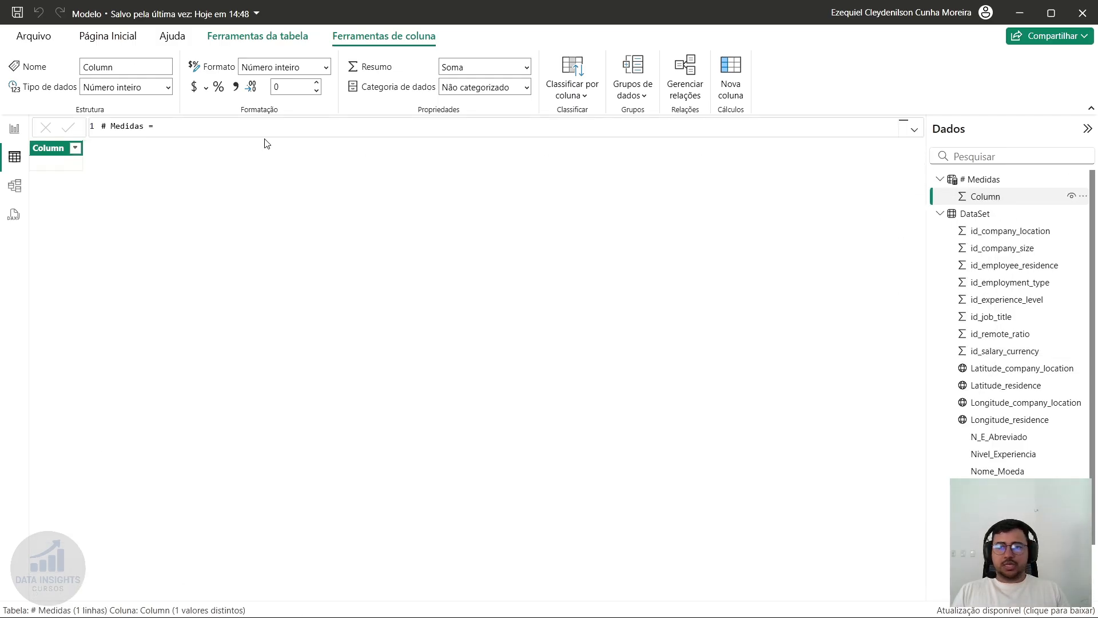
click(4, 131)
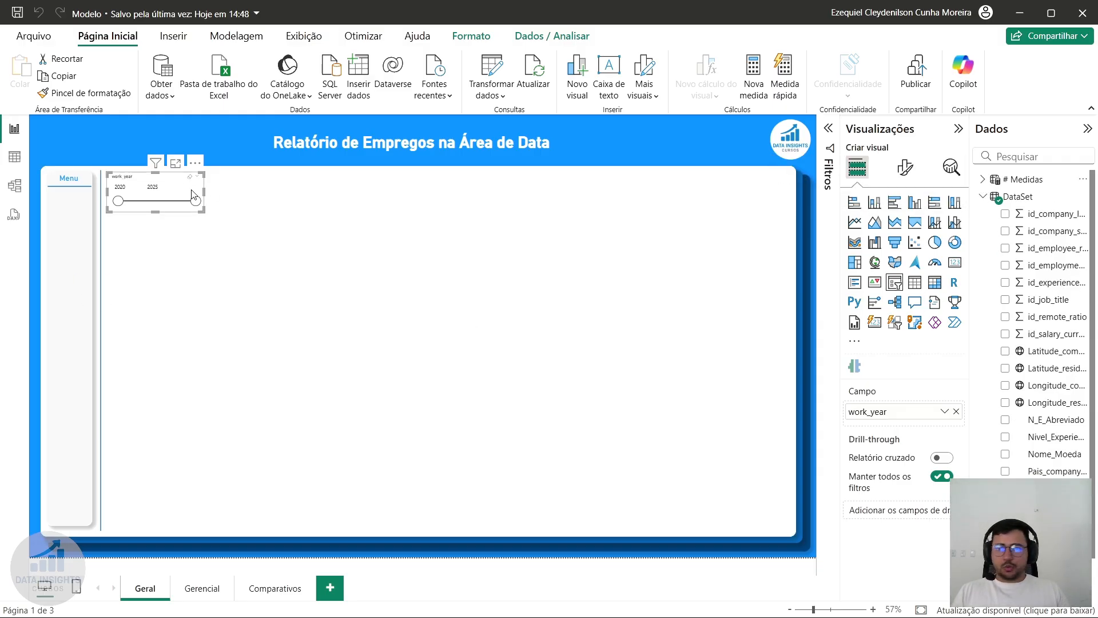
- Set the work_year slicer's style to Suspenso (dropdown) and check its list of years
click(915, 178)
click(905, 265)
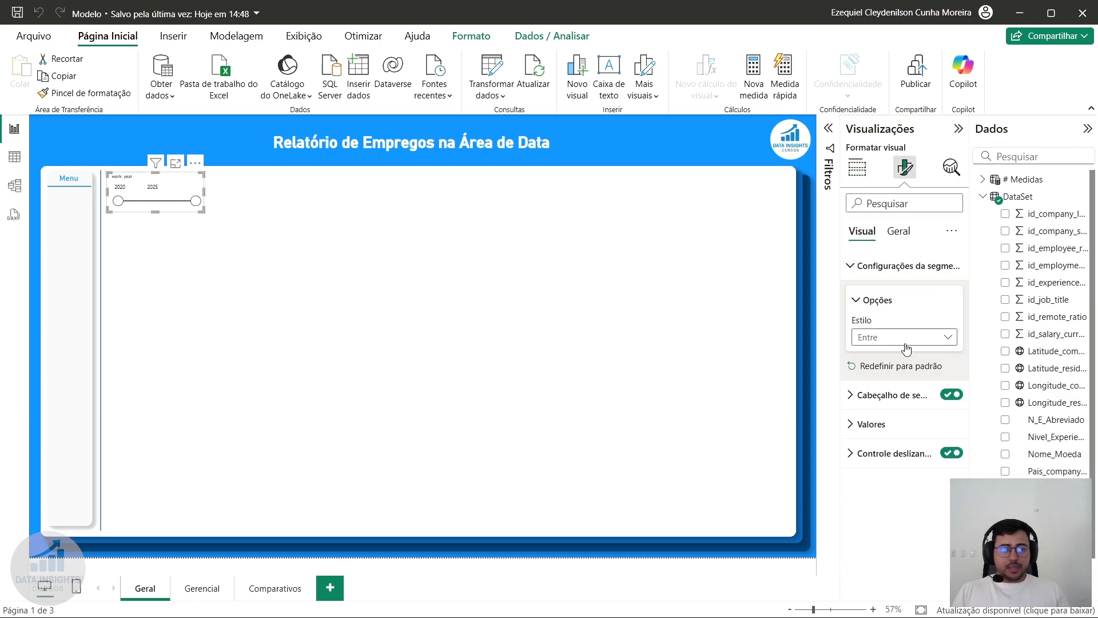
click(903, 338)
click(895, 394)
click(173, 191)
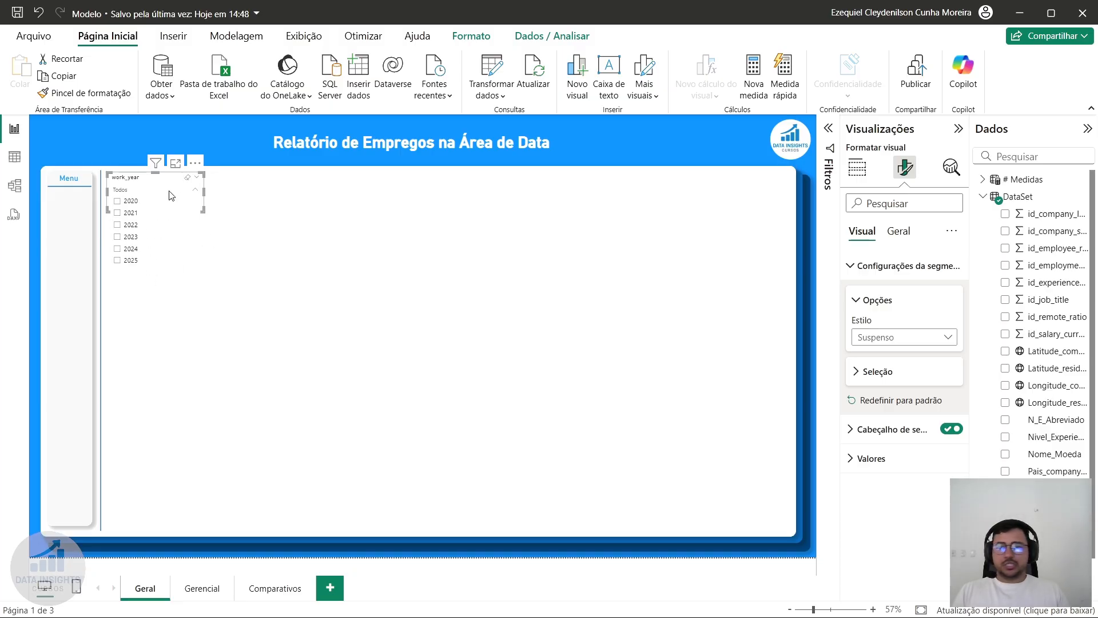
click(170, 194)
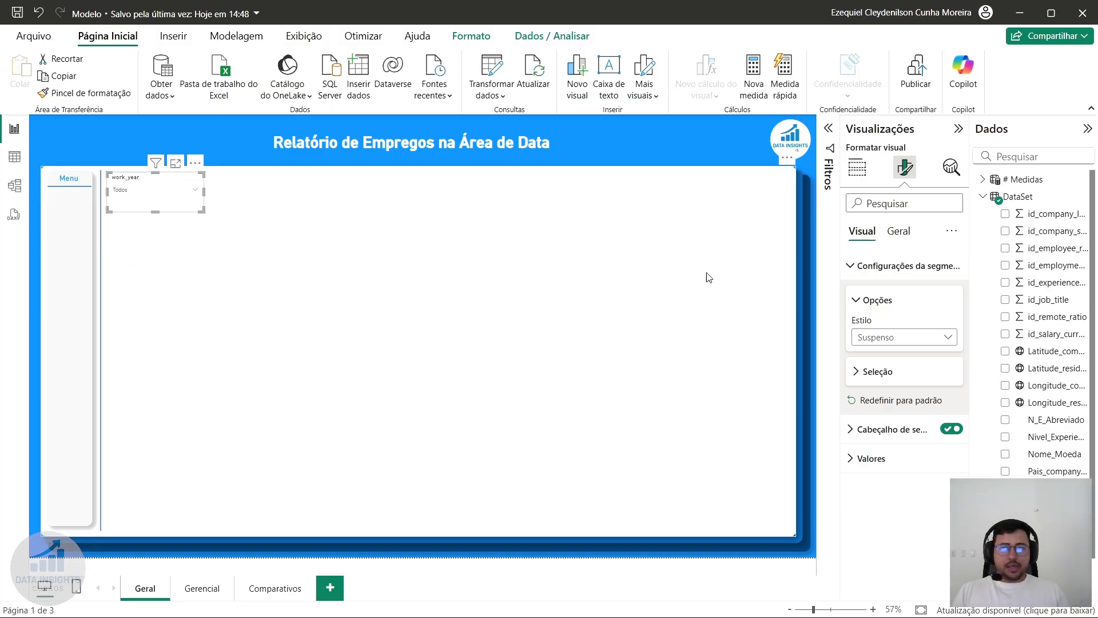
- Turn off the work_year slicer's header
click(892, 382)
click(862, 375)
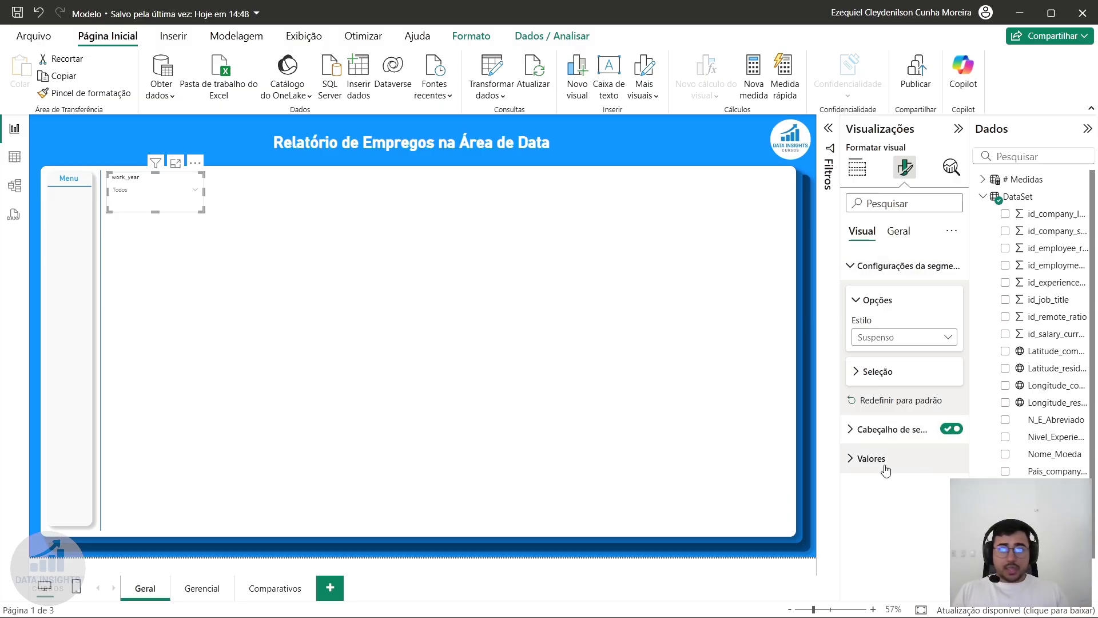
click(952, 430)
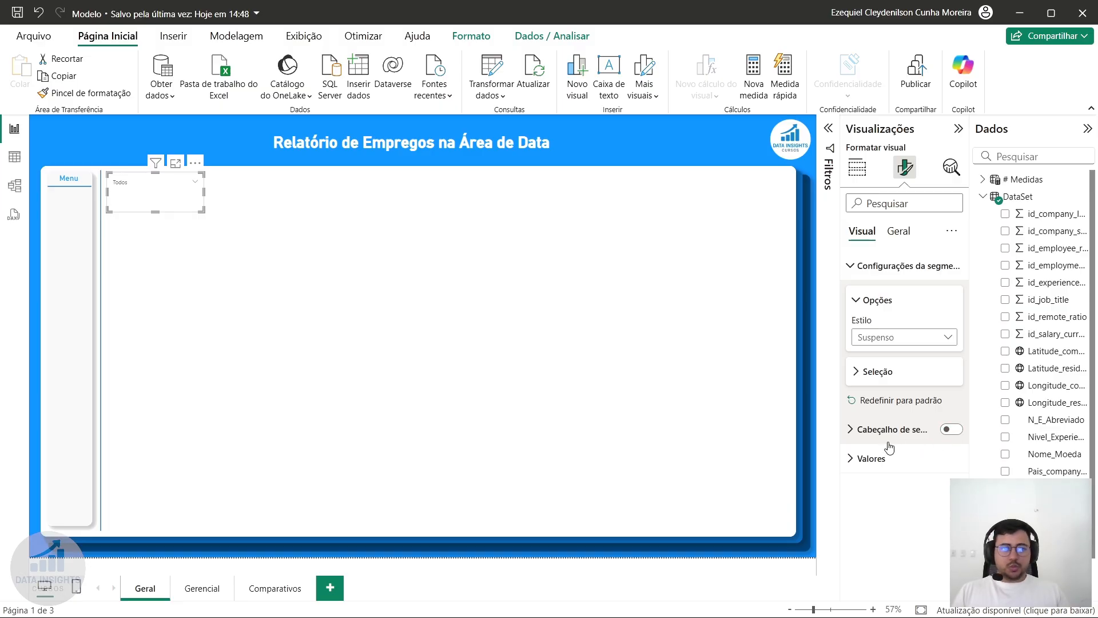
click(887, 266)
- Turn on the slicer's title and set its text to "Ano"
click(899, 231)
click(904, 295)
click(952, 295)
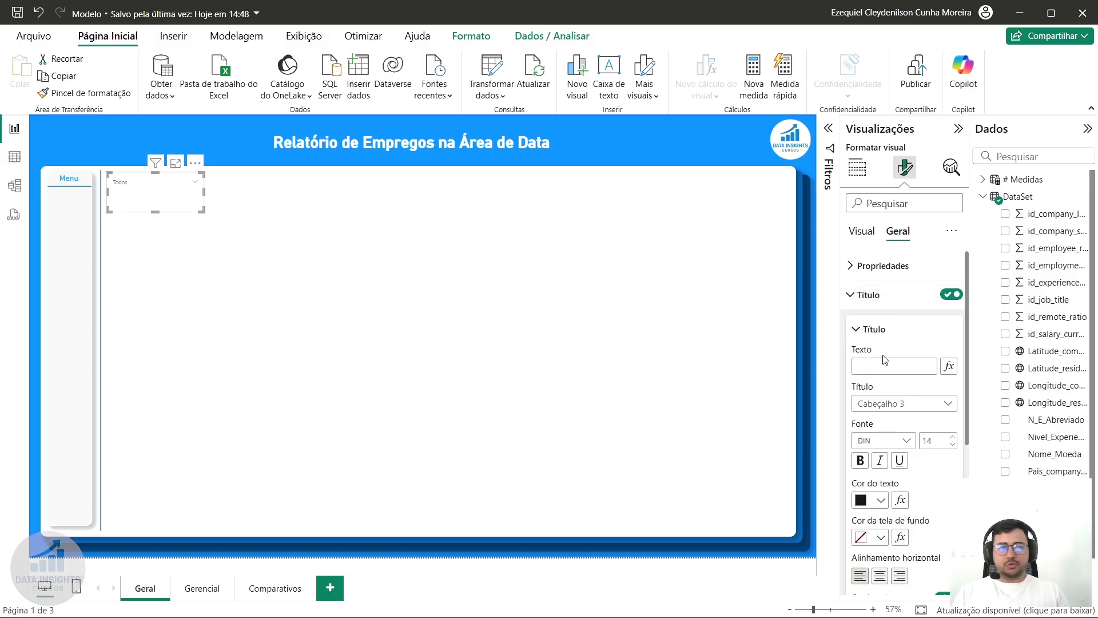
click(895, 365)
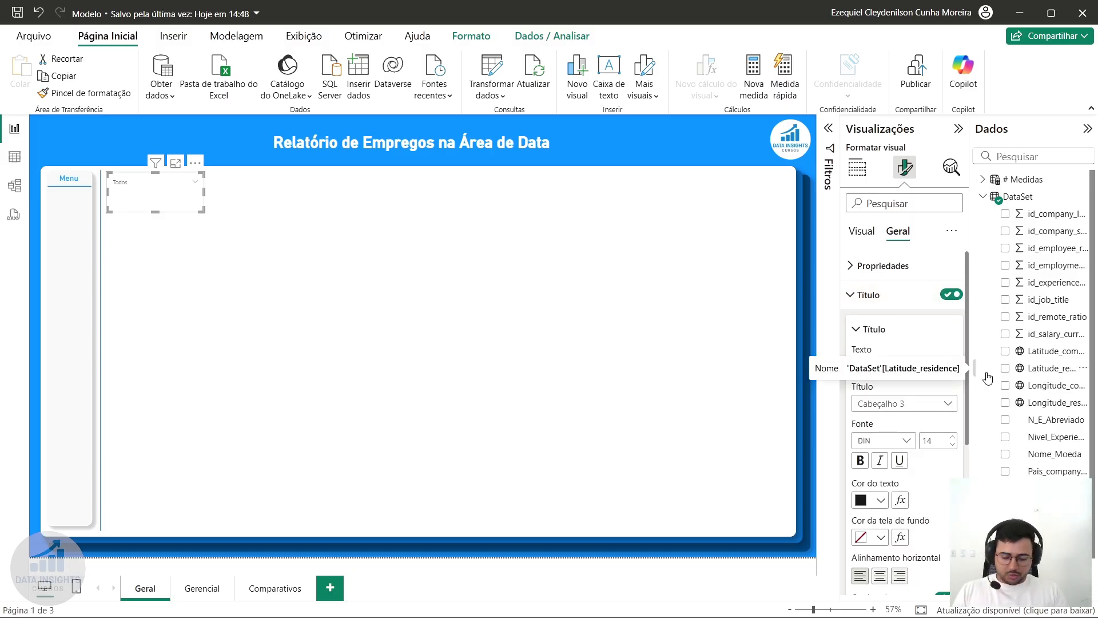
text(A)
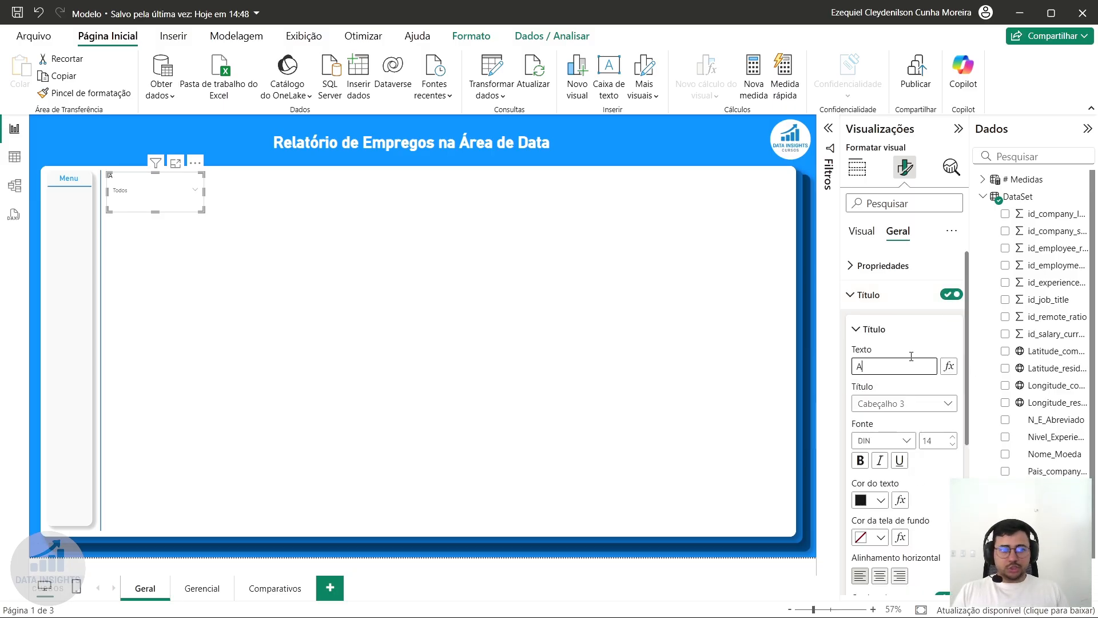
text(no)
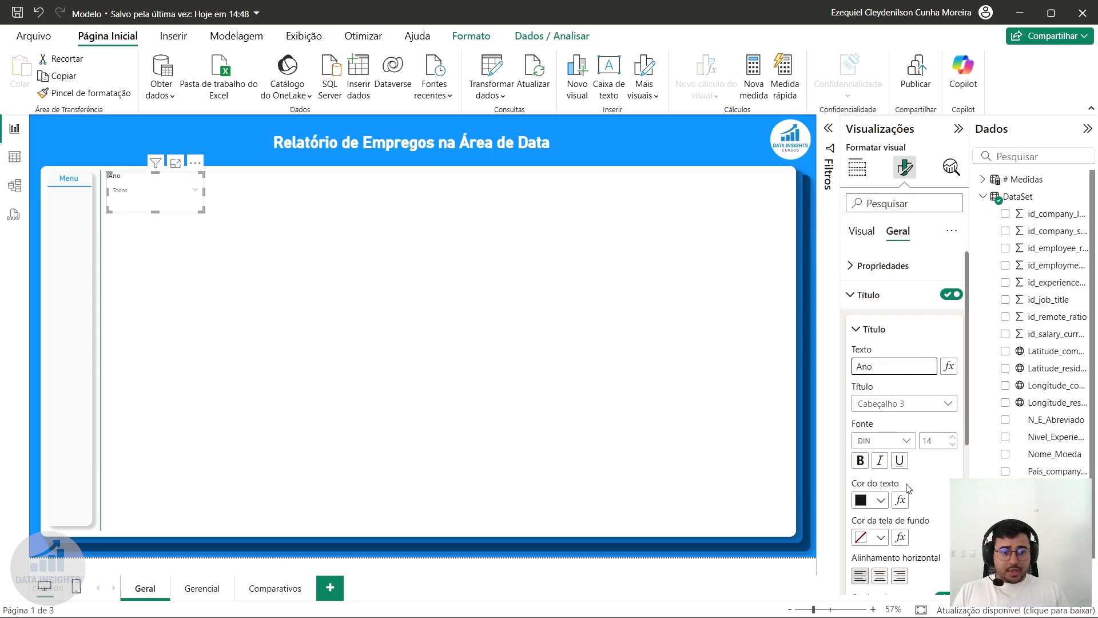
- Format the Ano title in dark blue, centred horizontally, with font size 16
click(875, 499)
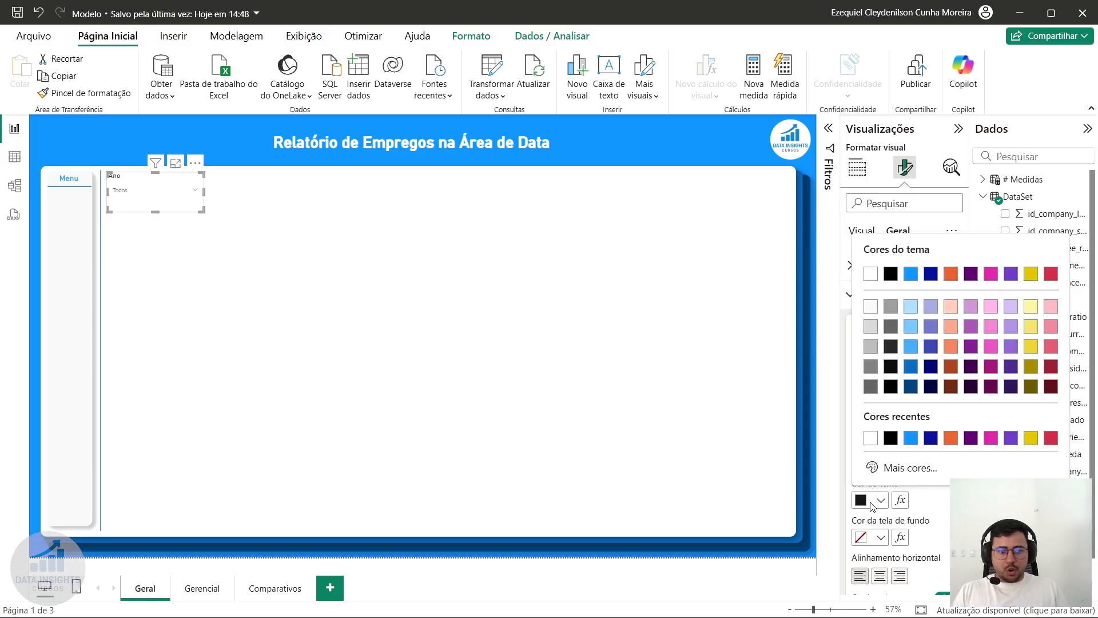
click(930, 438)
scroll(927, 518, down, 2)
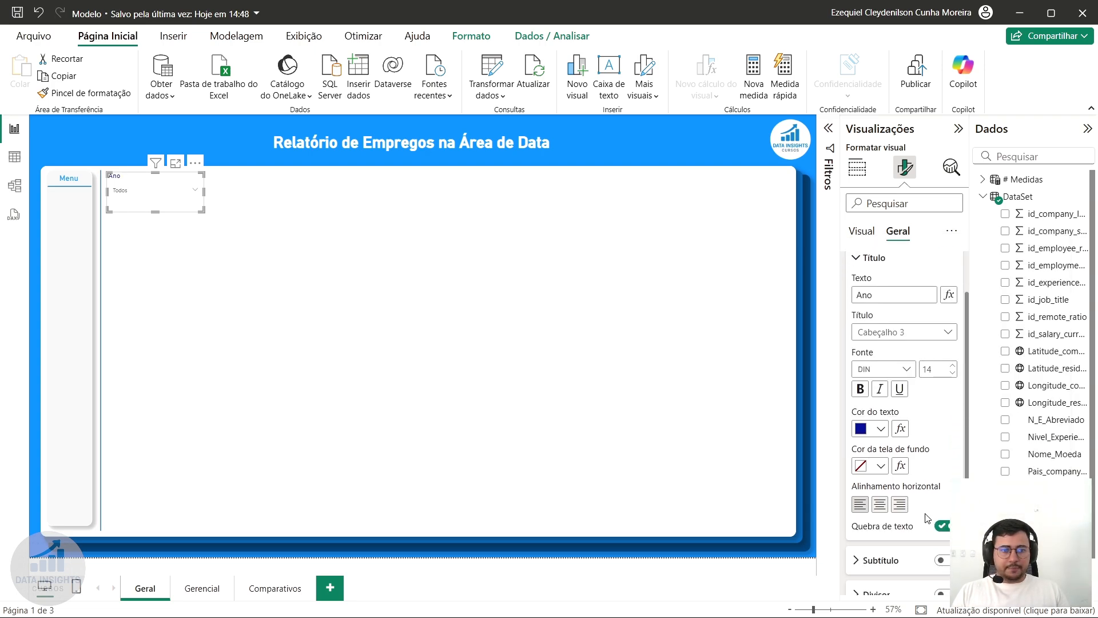
click(886, 506)
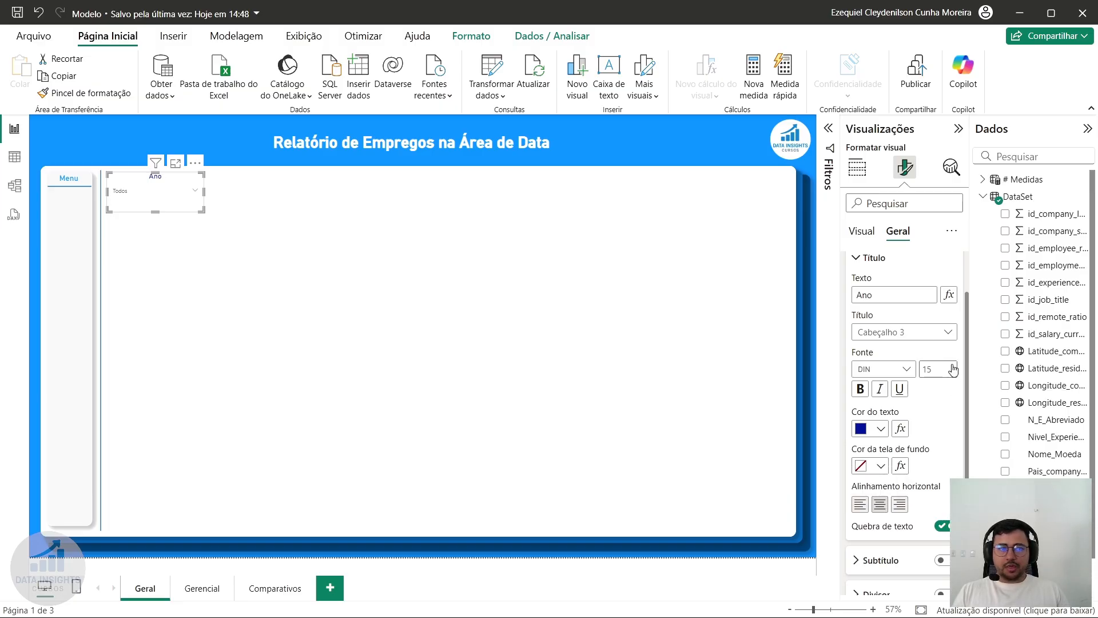
scroll(906, 320, up, 3)
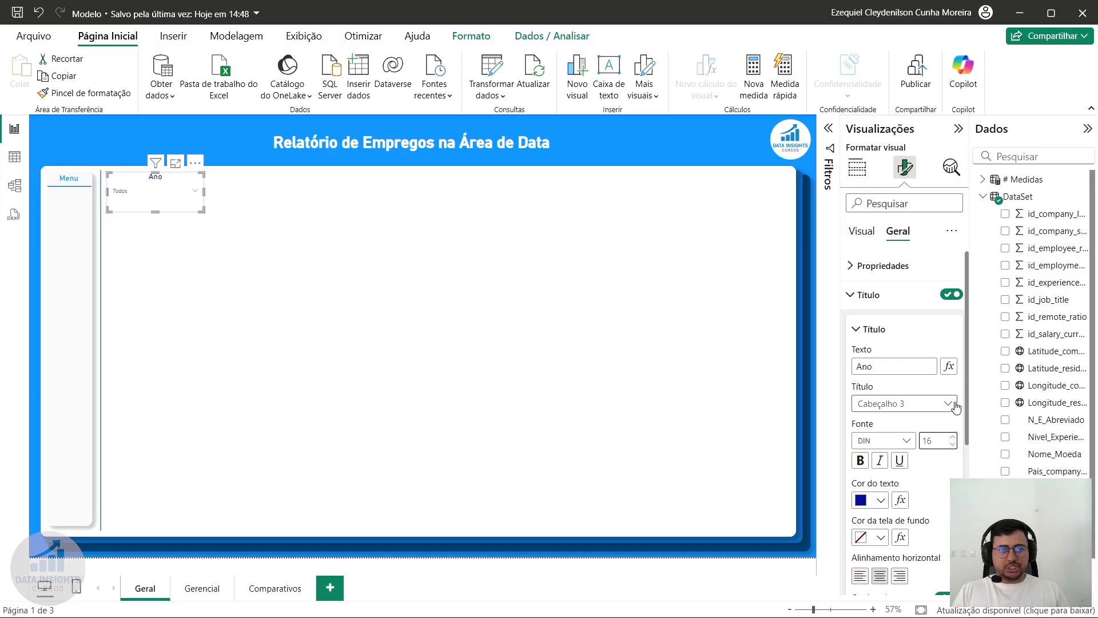
- Turn on the Ano slicer's visual border in medium blue with 10 px rounded corners
click(902, 293)
click(902, 324)
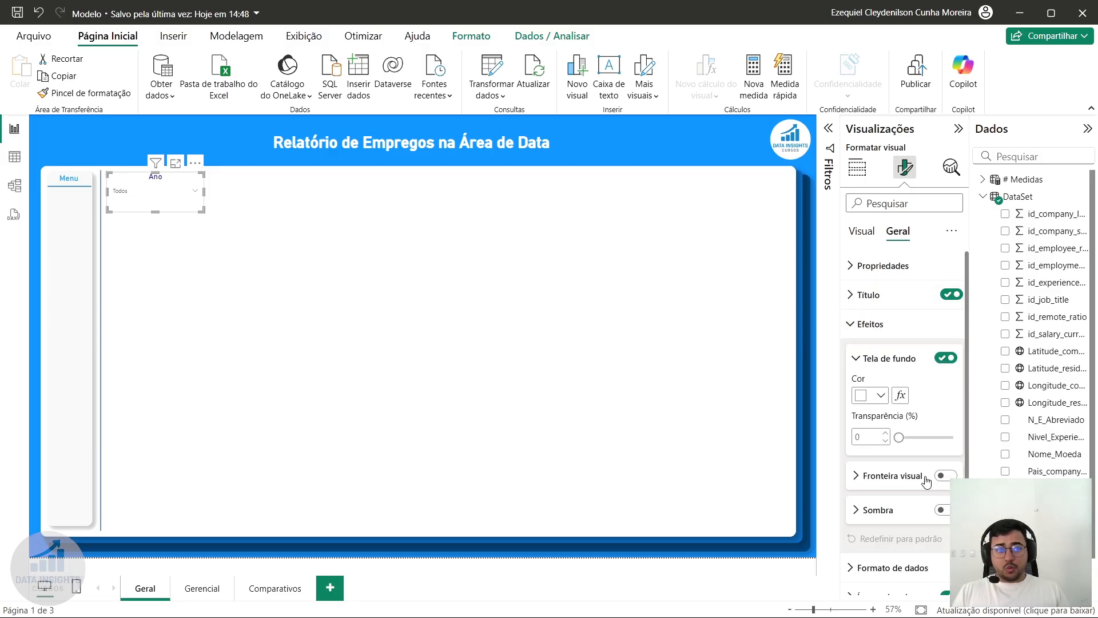
click(945, 476)
click(893, 475)
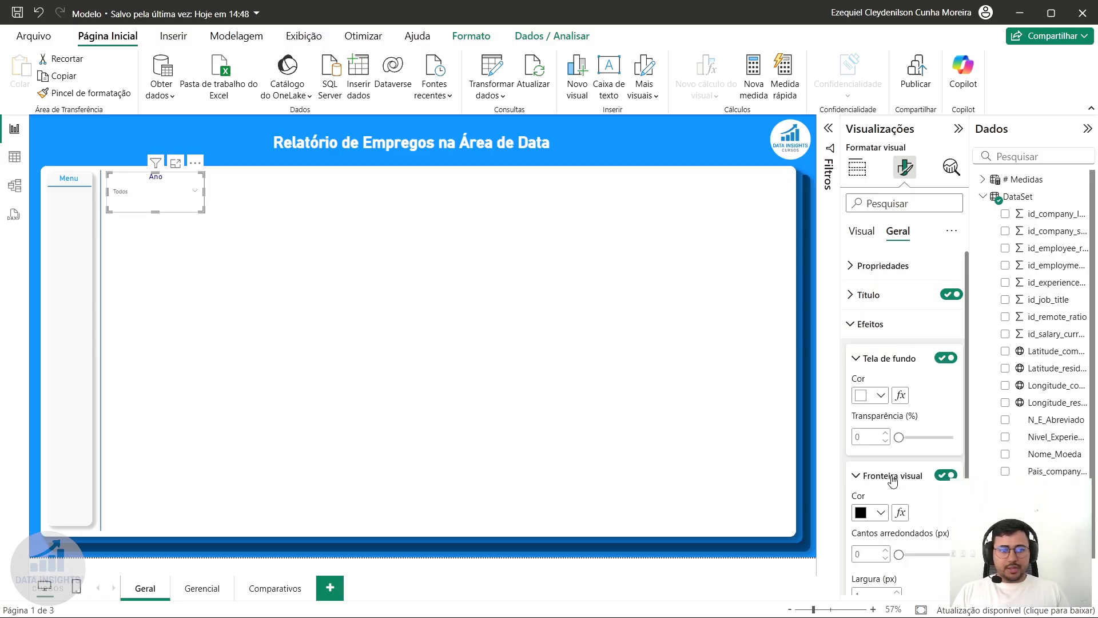
click(878, 440)
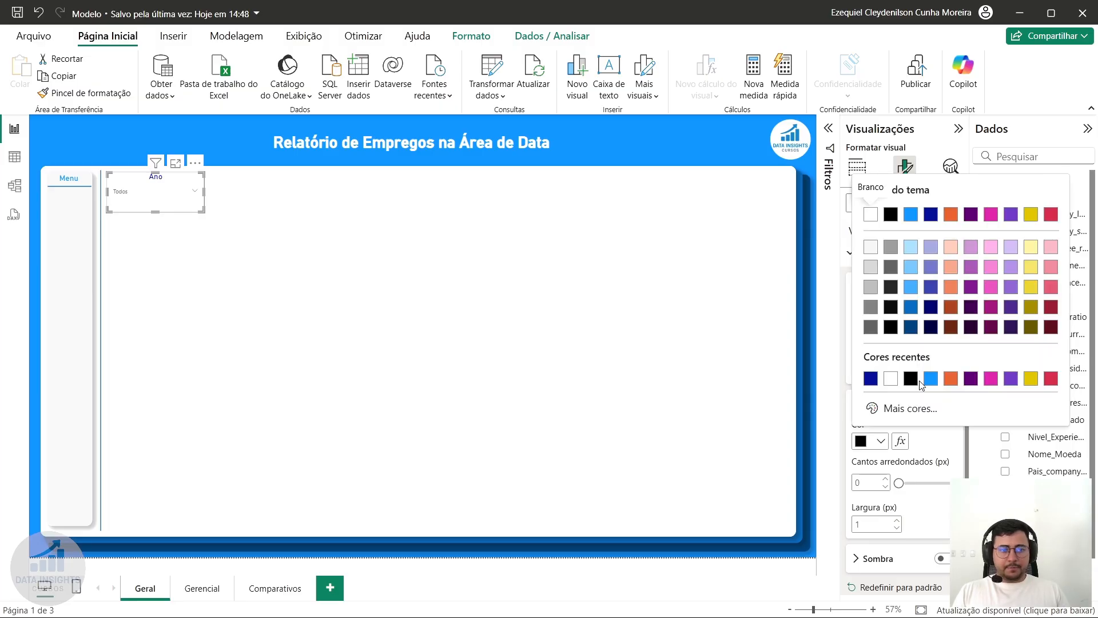
click(870, 378)
click(875, 441)
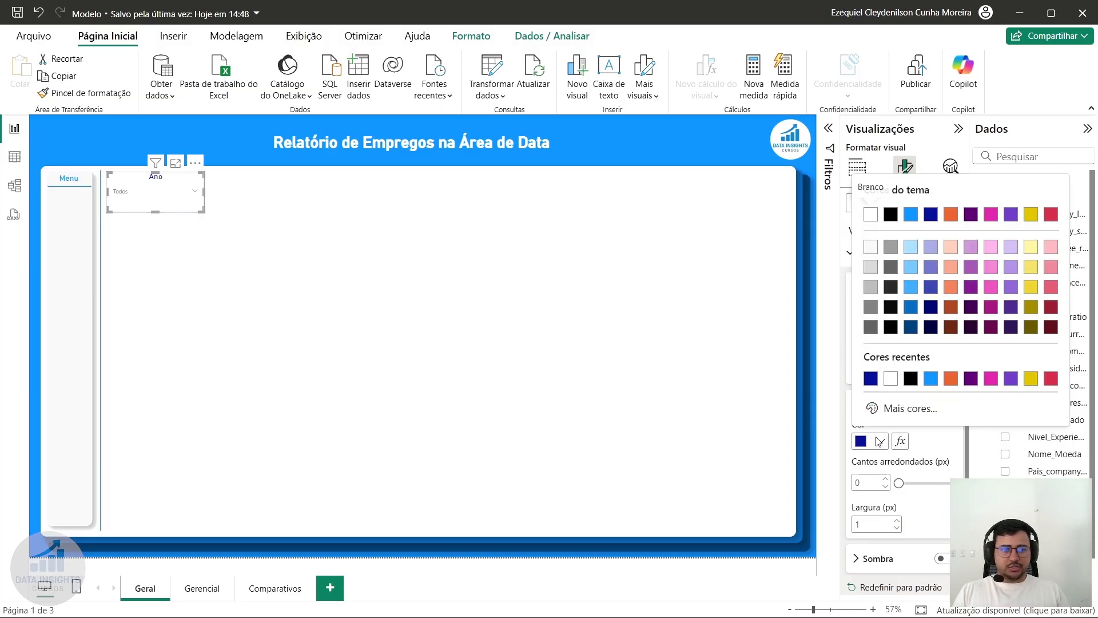
click(912, 310)
click(864, 482)
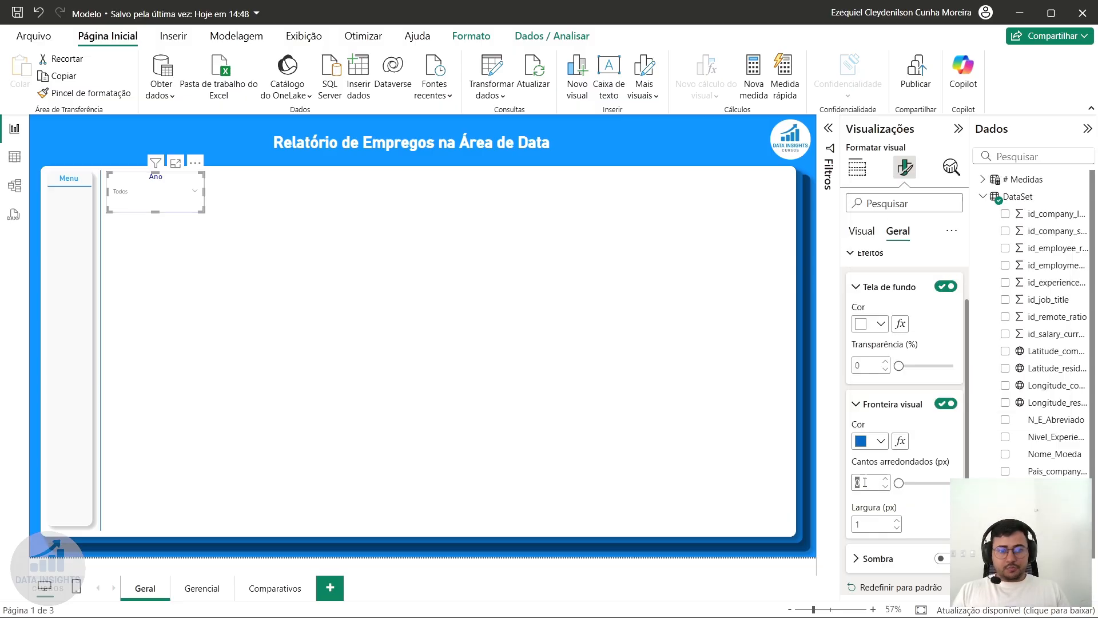
text(10)
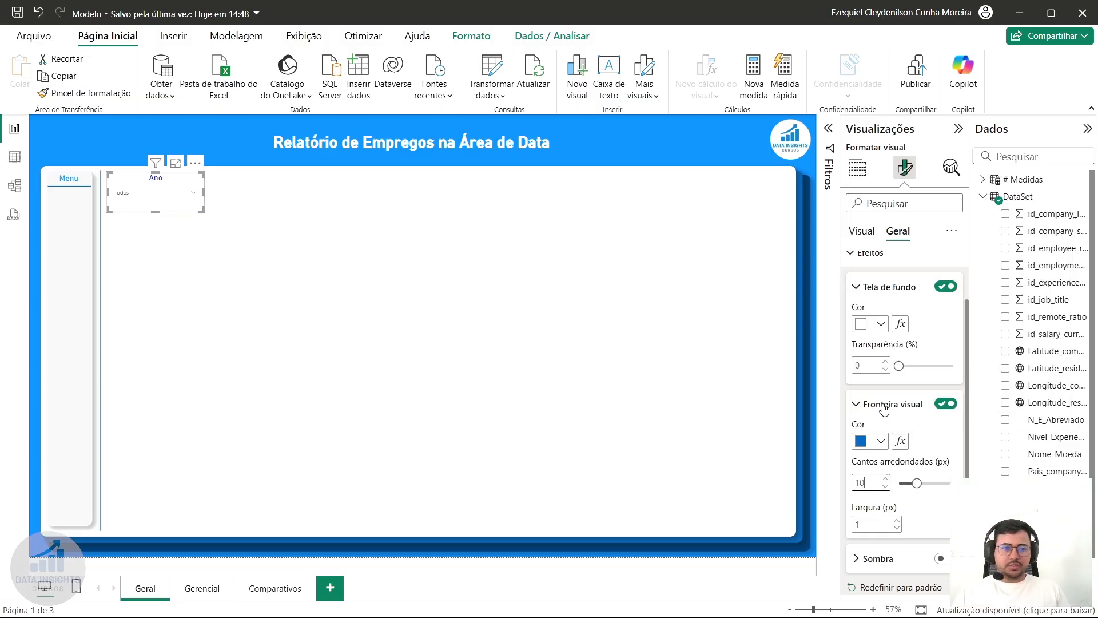
- Turn on the Ano slicer's shadow and slightly reduce the slicer's height
click(897, 405)
click(945, 464)
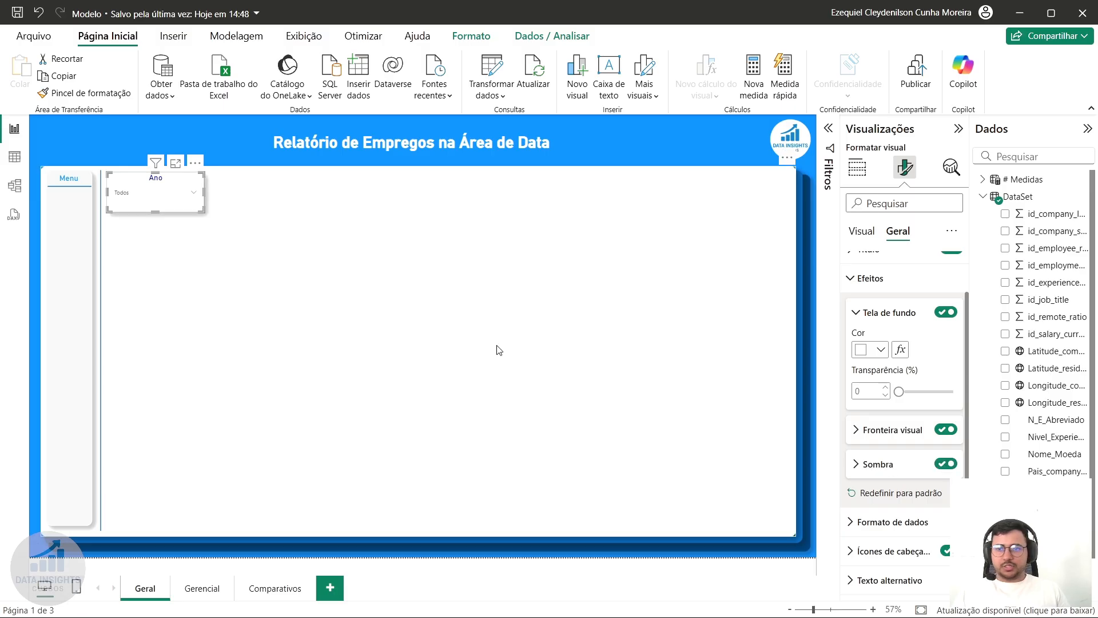
click(155, 211)
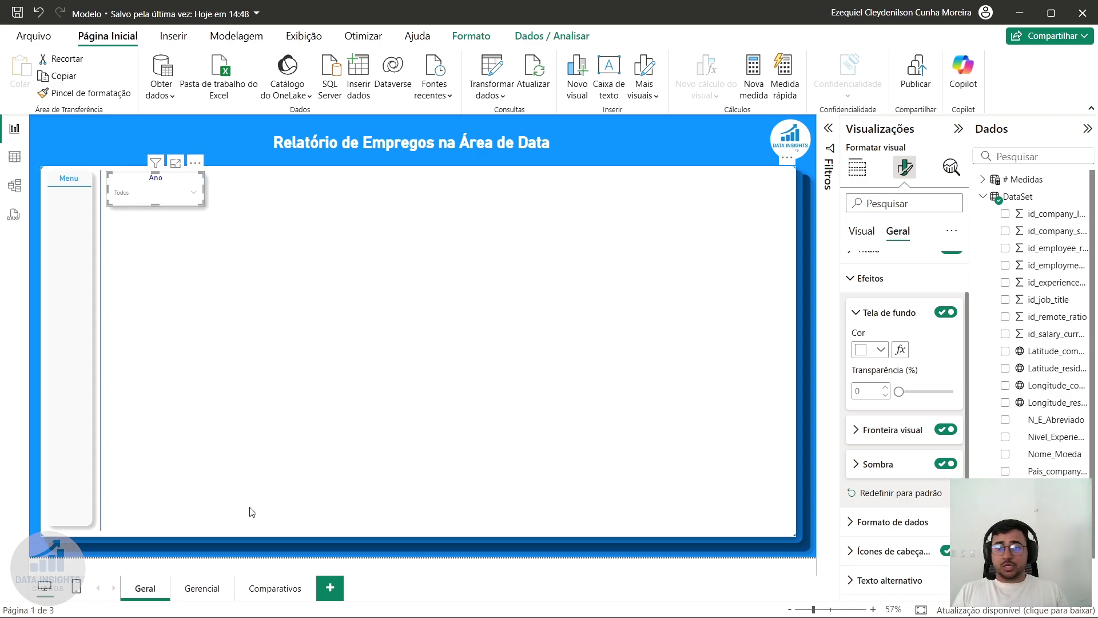
click(225, 568)
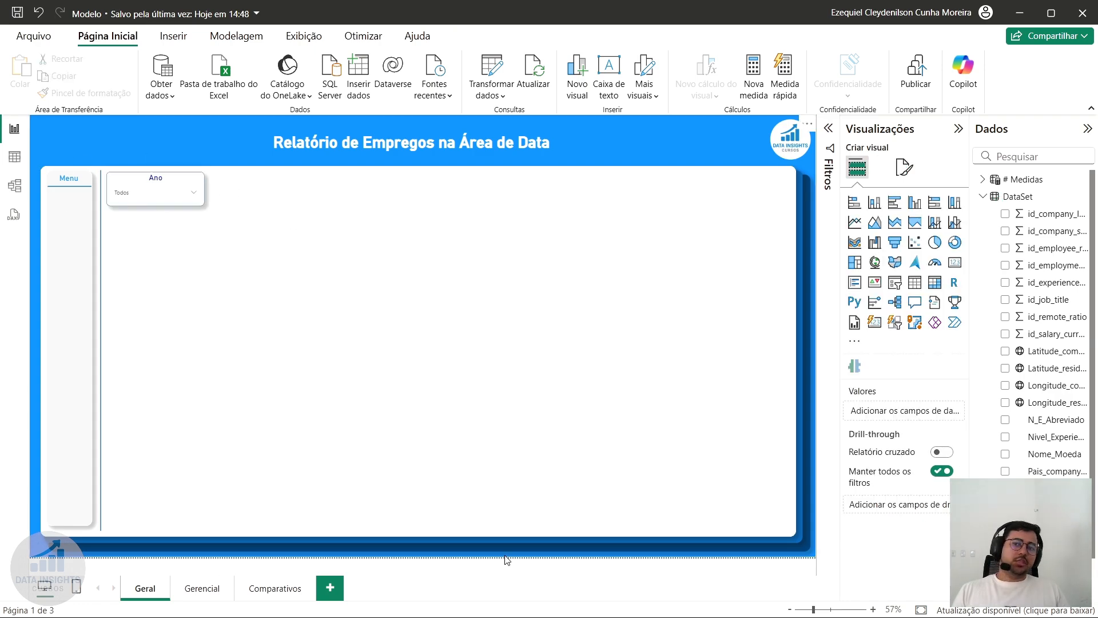
- Add a blank slicer in the report area and copy the Ano slicer's formatting onto it
click(894, 282)
drag(147, 233, 315, 275)
click(151, 186)
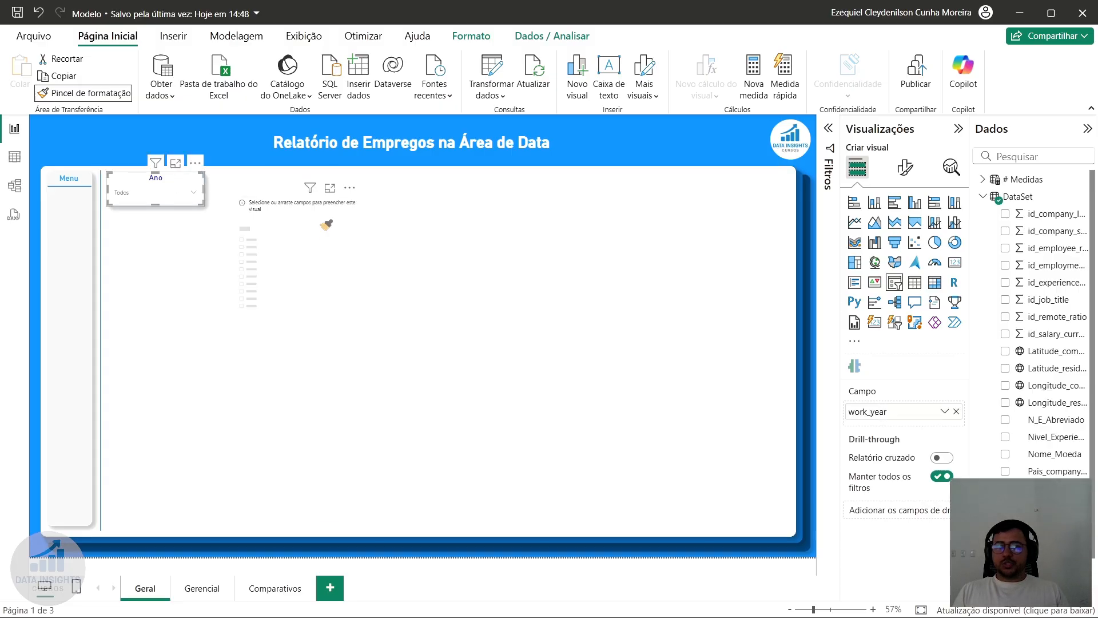
click(319, 248)
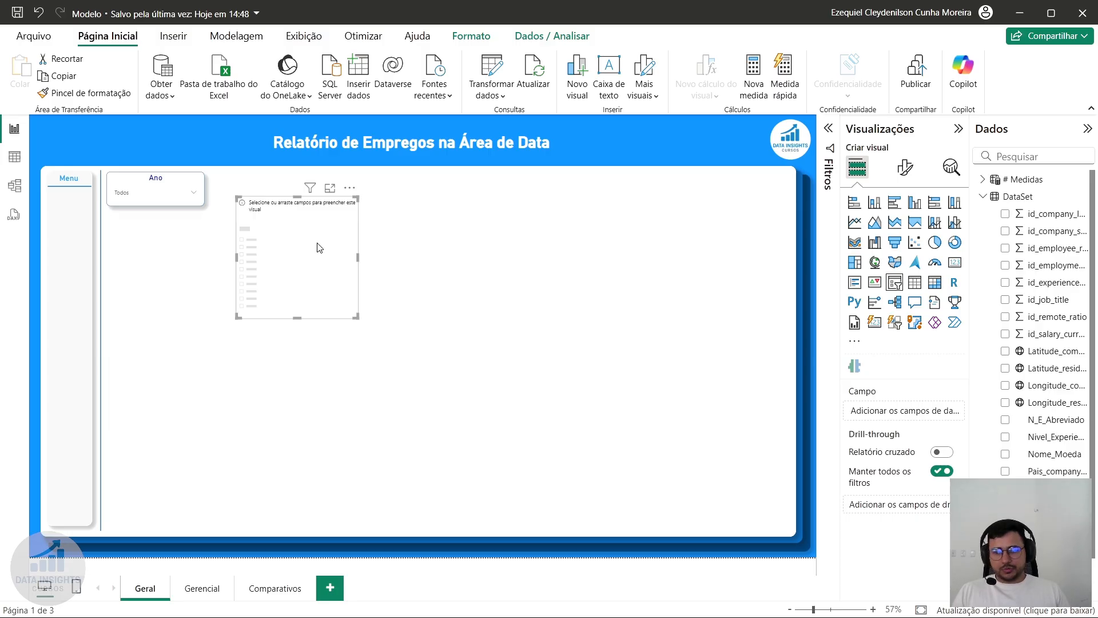
drag(313, 248, 325, 259)
- Try the Nivel_Experiencia field in the new slicer and delete that slicer
click(1021, 158)
text(rem)
key(BackSpace)
key(BackSpace)
key(BackSpace)
text(ni)
drag(1058, 196, 915, 412)
drag(330, 300, 346, 330)
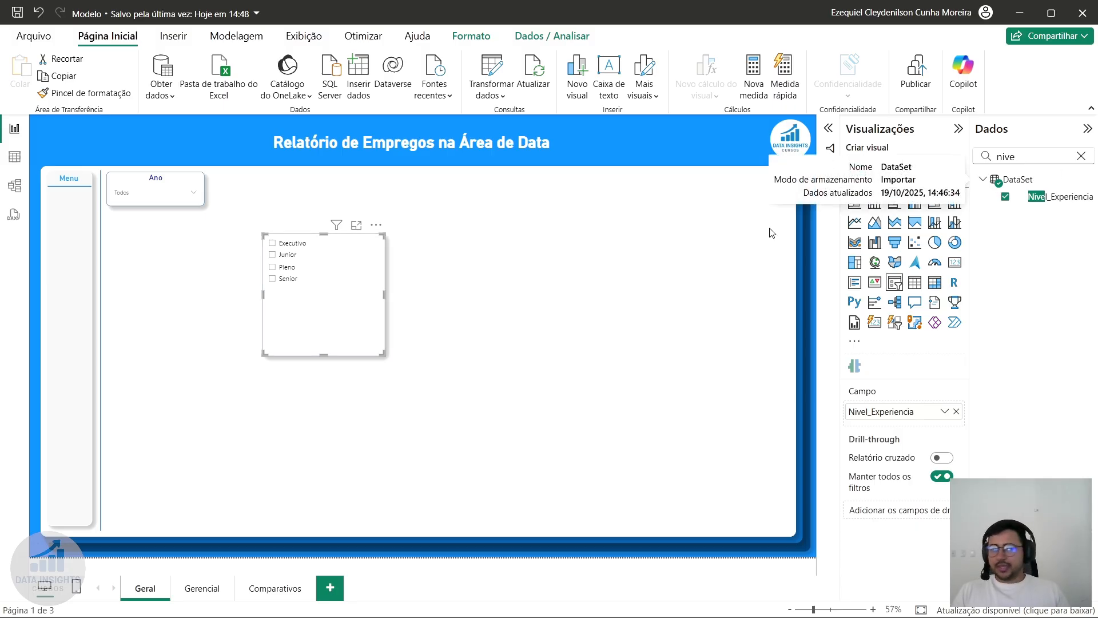
key(Delete)
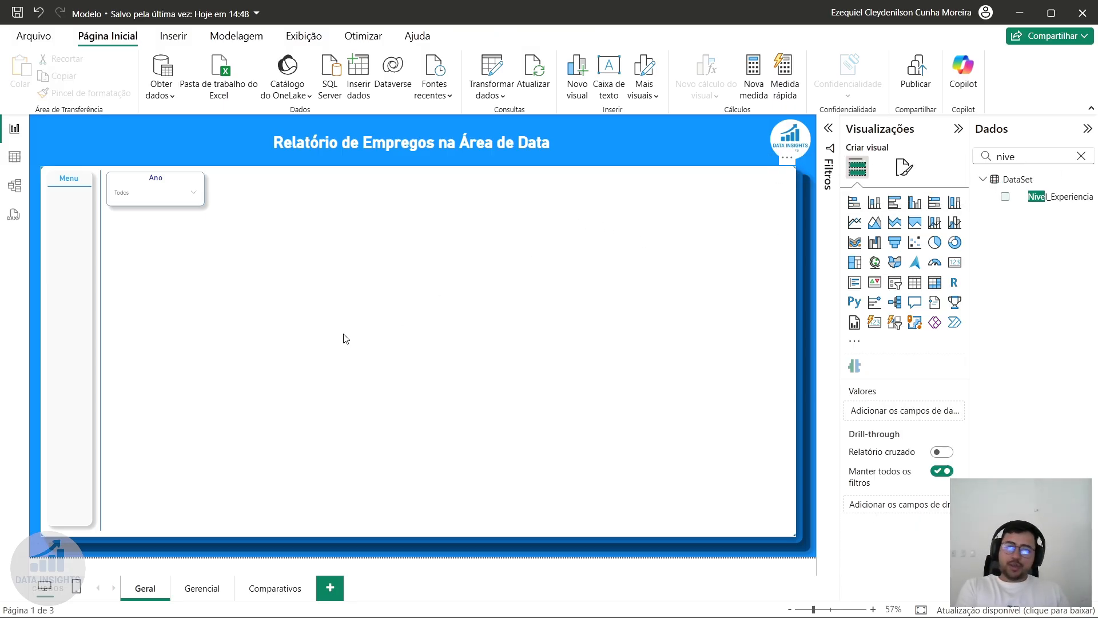
- Duplicate the Ano slicer directly beside the original and replace the copy's work_year field with Nivel_Experiencia
click(177, 184)
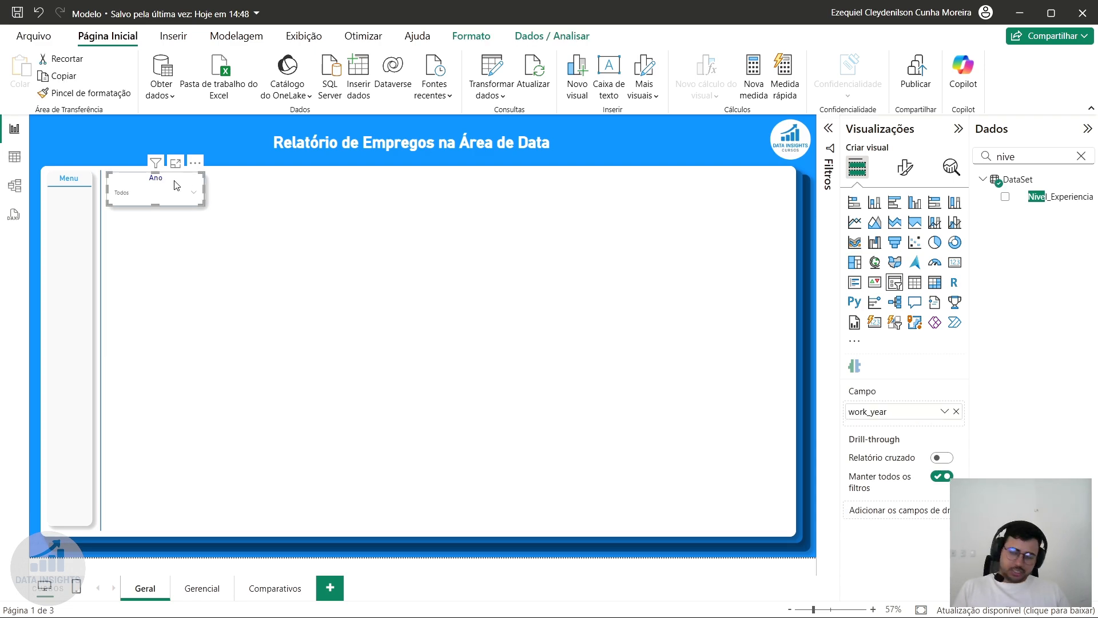
key(ctrl+c)
key(ctrl+v)
drag(151, 183, 262, 185)
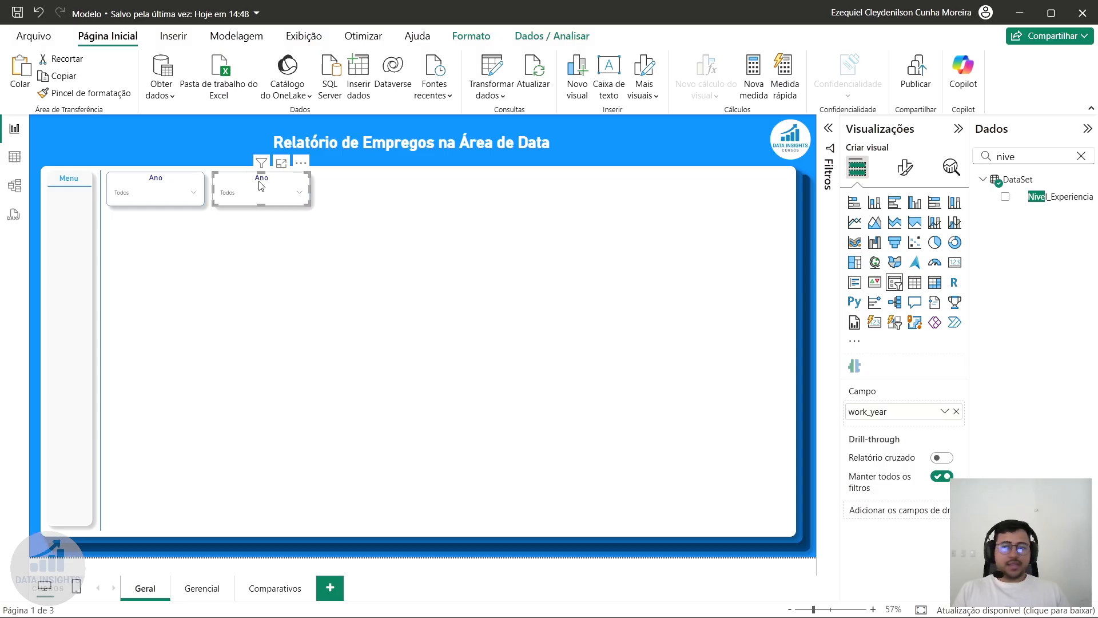
drag(1052, 196, 949, 416)
click(955, 412)
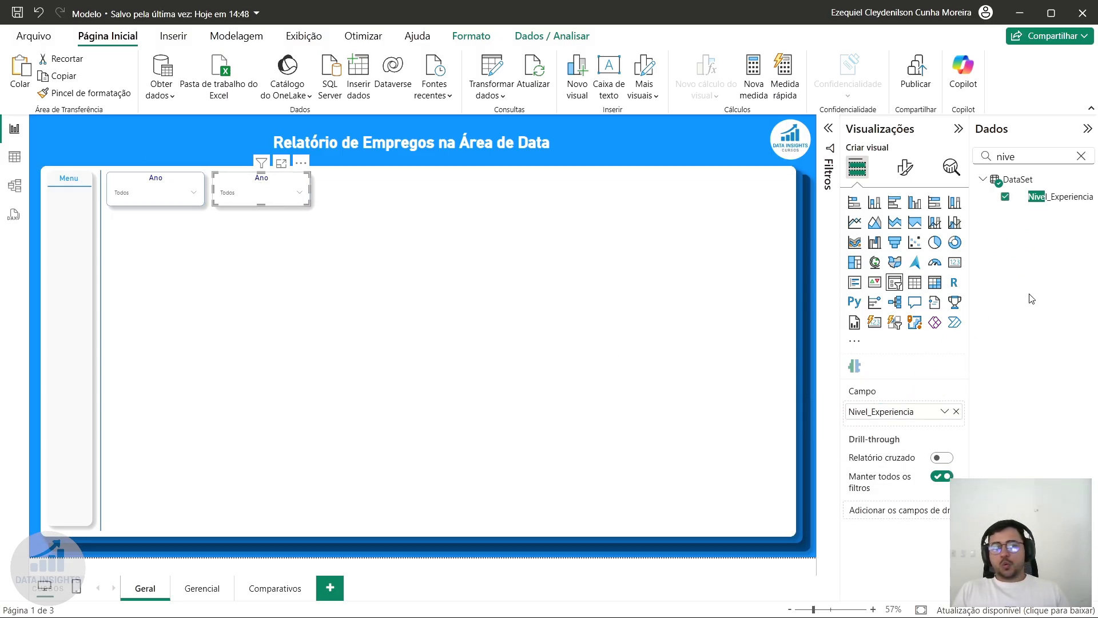
- Change the copied slicer's title text to "Nível de Experiencia"
click(905, 167)
click(898, 231)
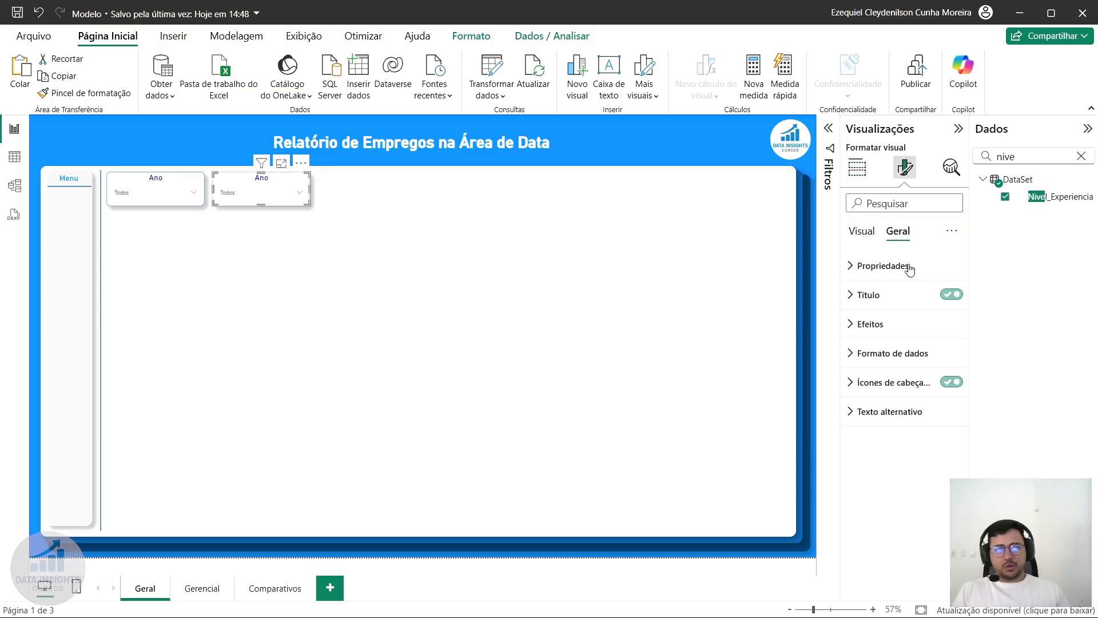
click(893, 298)
click(901, 371)
key(ctrl+a)
key(BackSpace)
text(Nív)
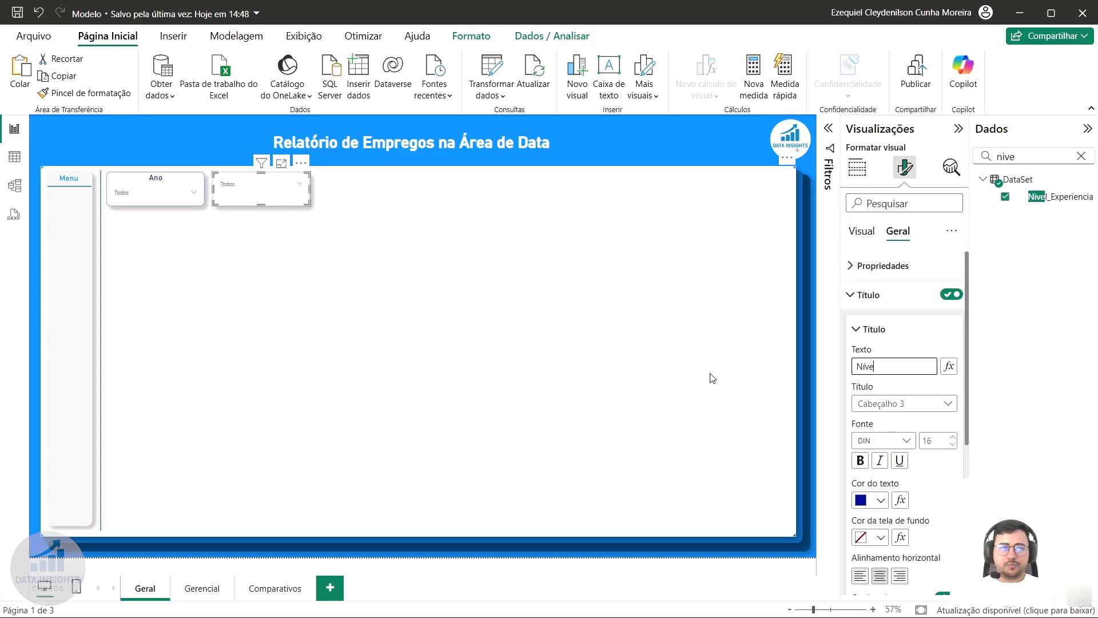
text(el)
key(Return)
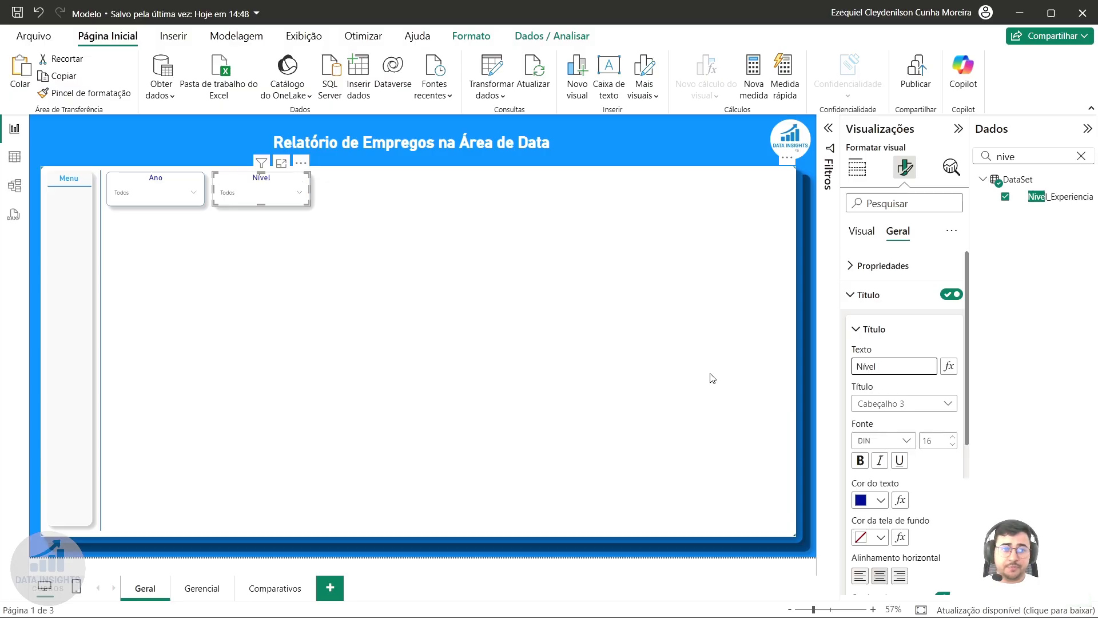
text(de Experiencia)
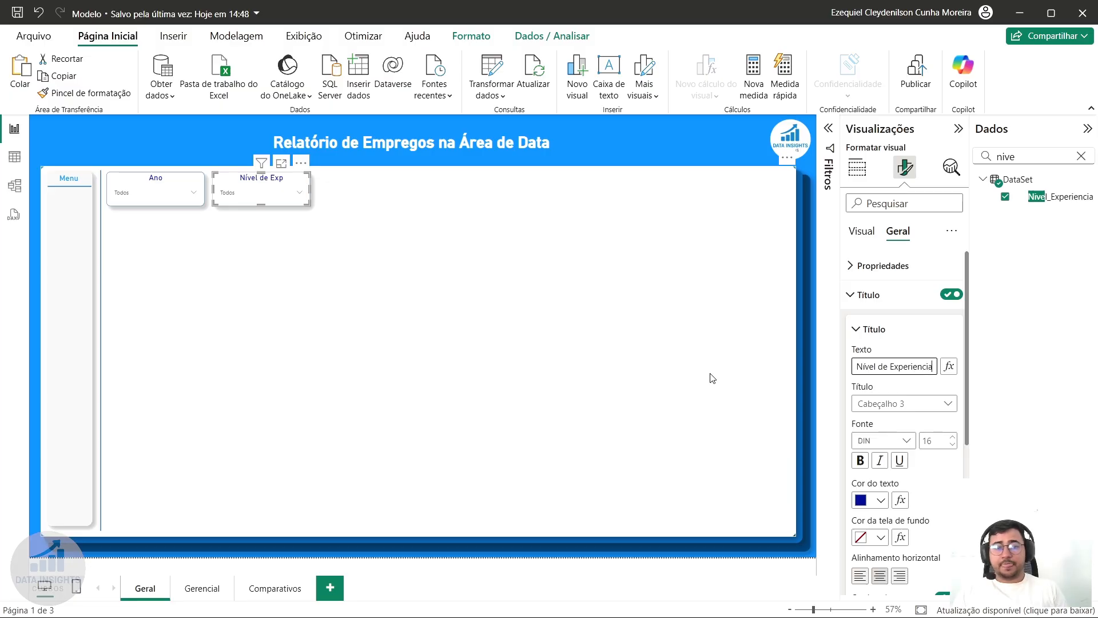
key(Return)
- Test the Nível de Experiencia slicer by selecting Pleno and clearing the selection
click(277, 191)
click(239, 228)
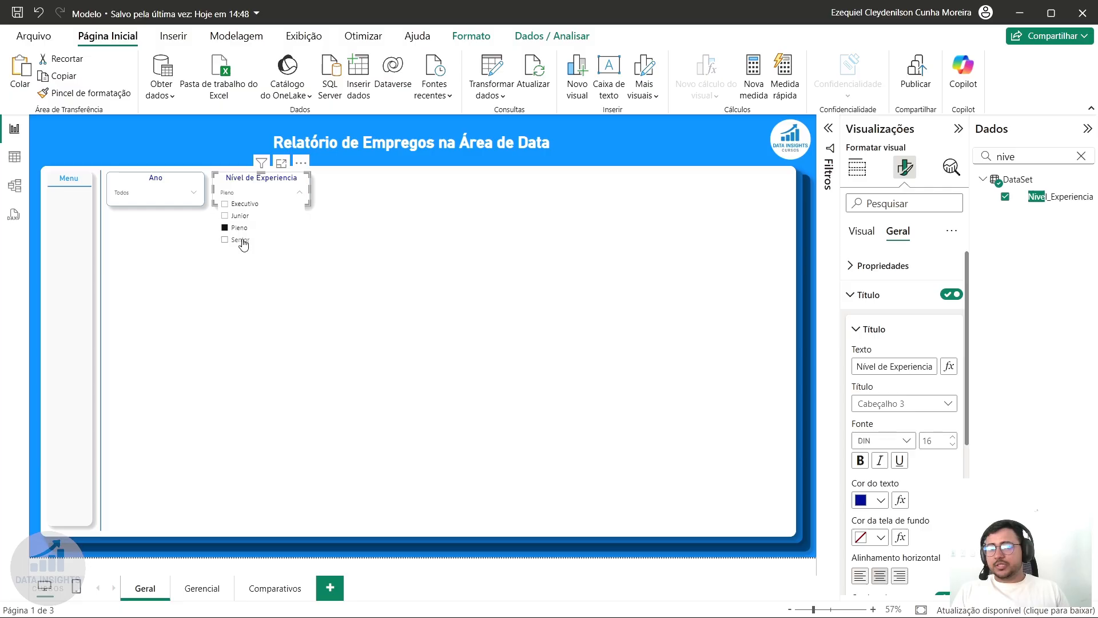
click(290, 190)
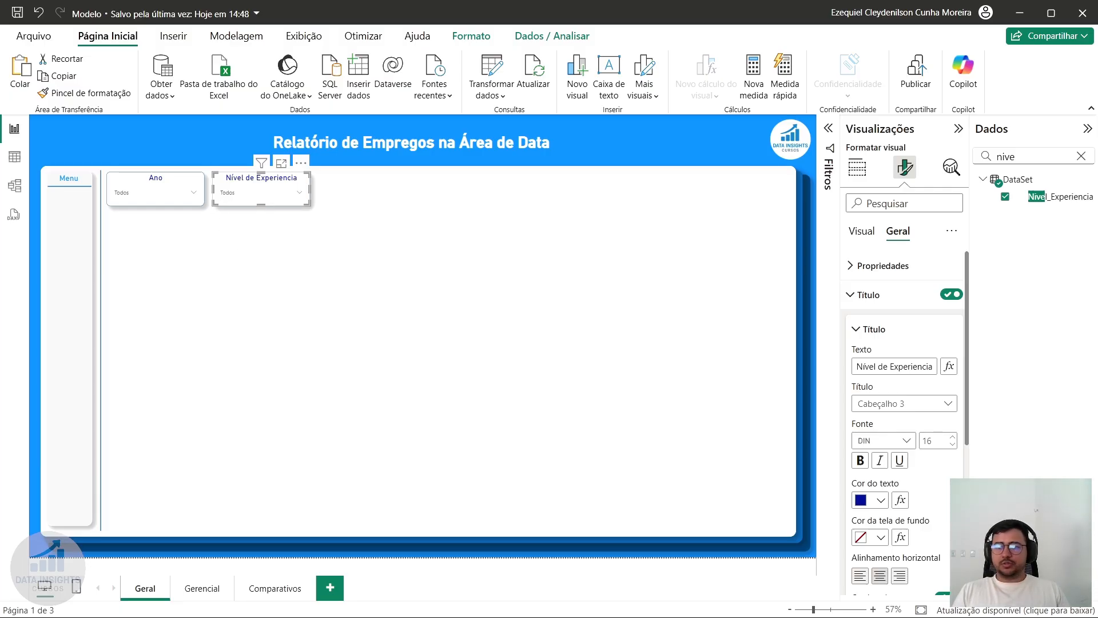
- Examine the DataSet table's columns for further slicer fields, including Titulo_Trabalho, Pais_residence, Pais_company_location and Tamanho_da_Empresa, and return to the report
click(14, 156)
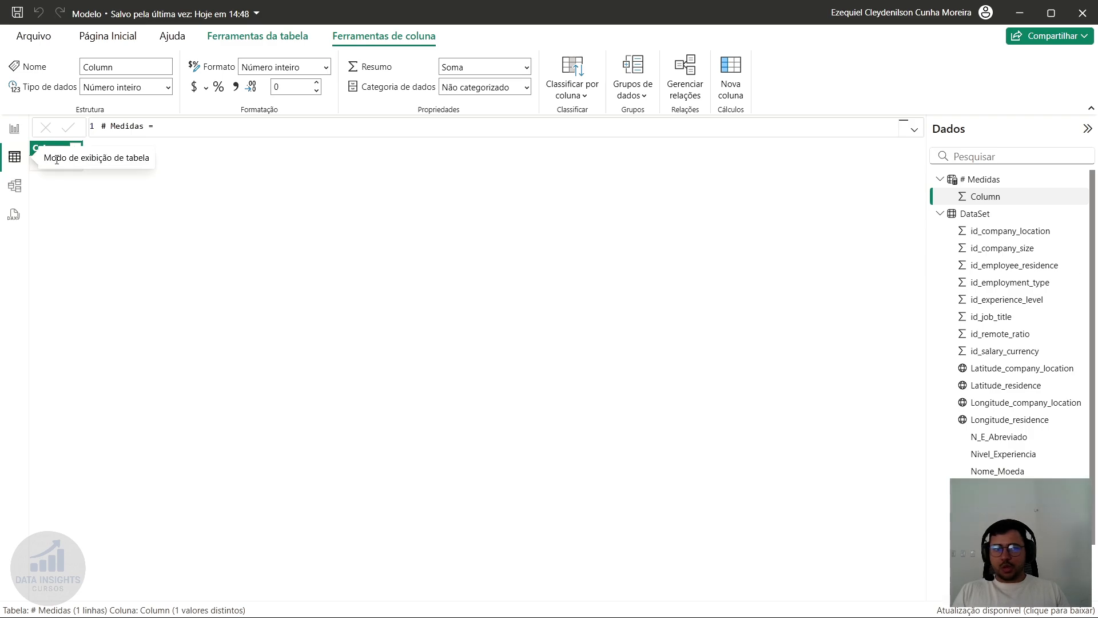
click(972, 213)
click(939, 179)
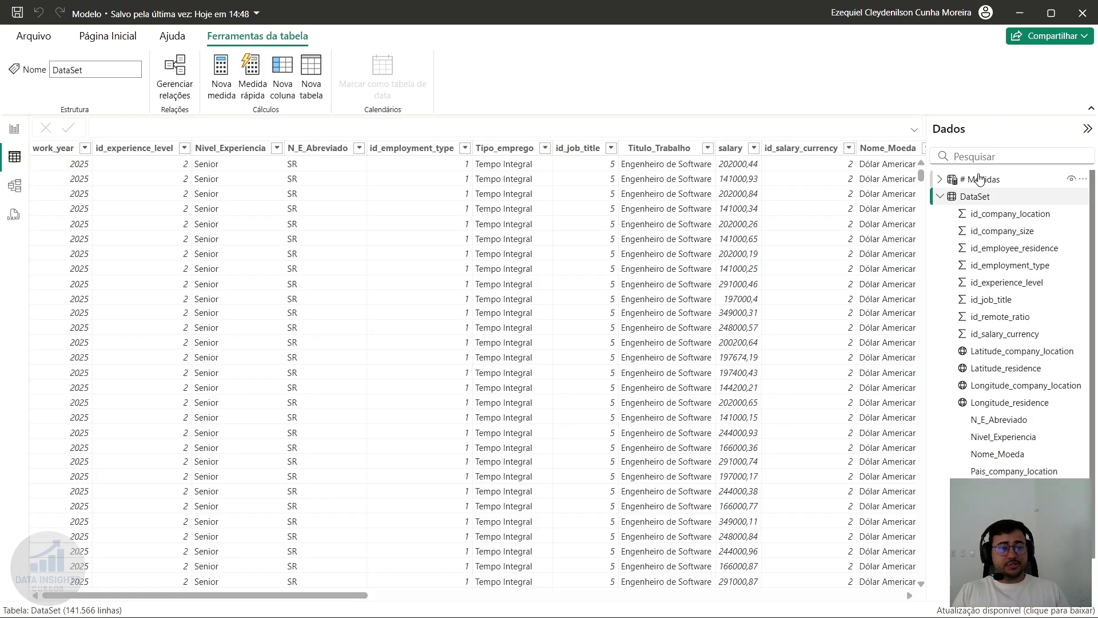
click(514, 148)
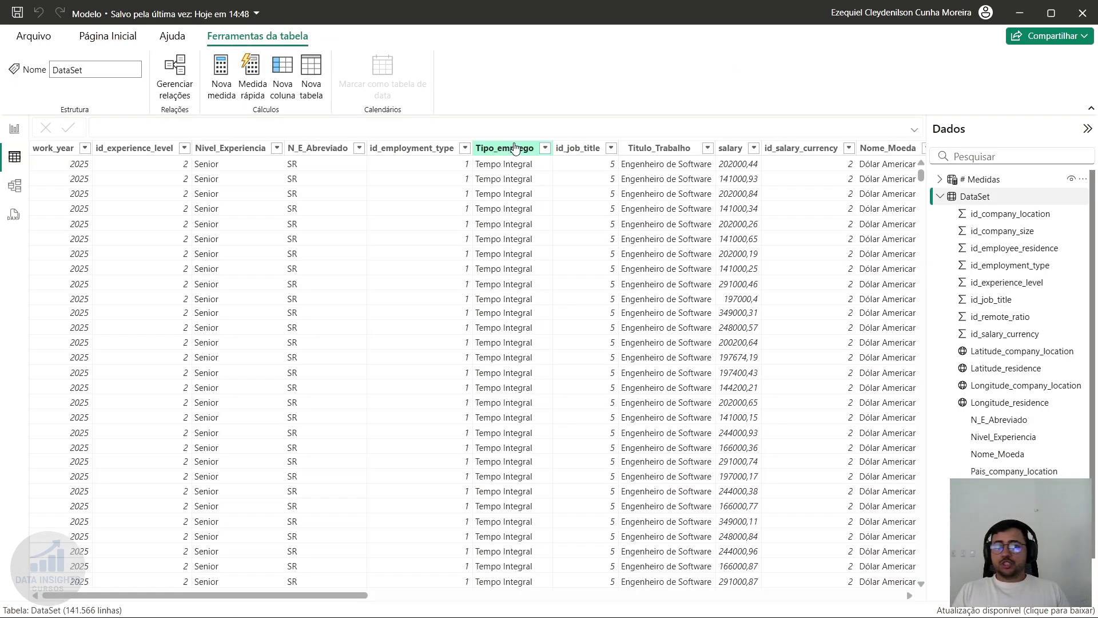
click(245, 150)
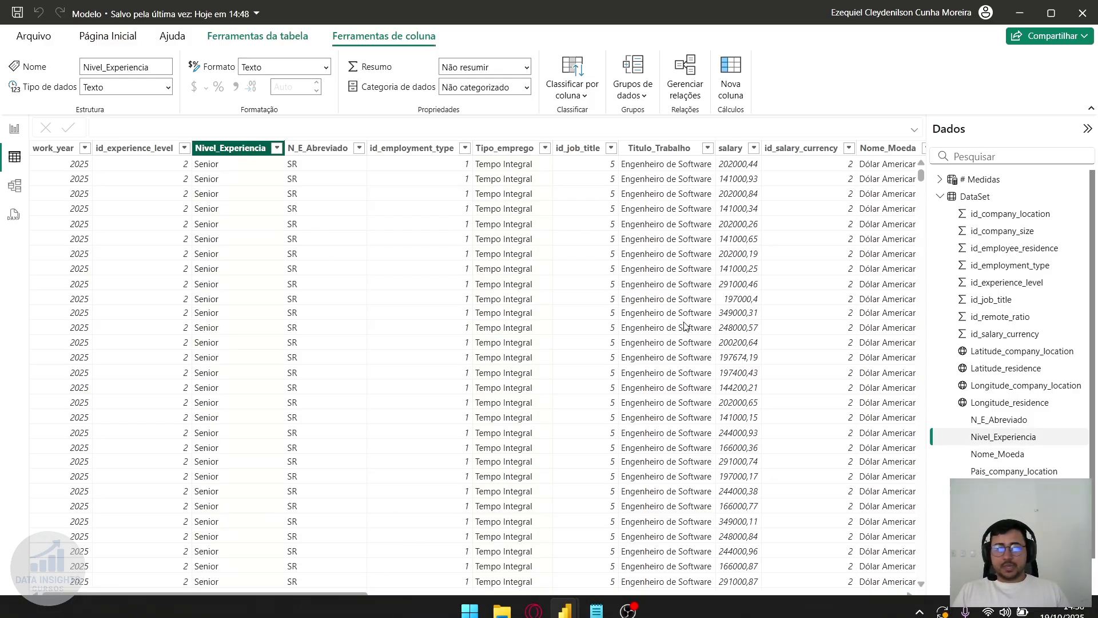
click(652, 150)
drag(354, 595, 664, 599)
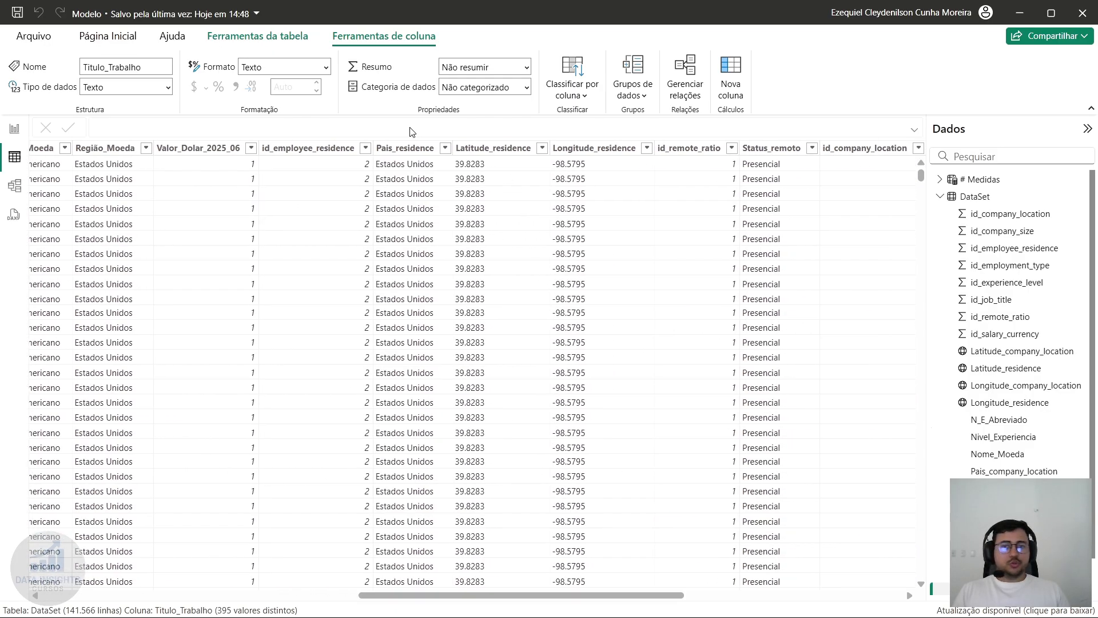
click(405, 148)
drag(565, 599, 783, 599)
click(381, 147)
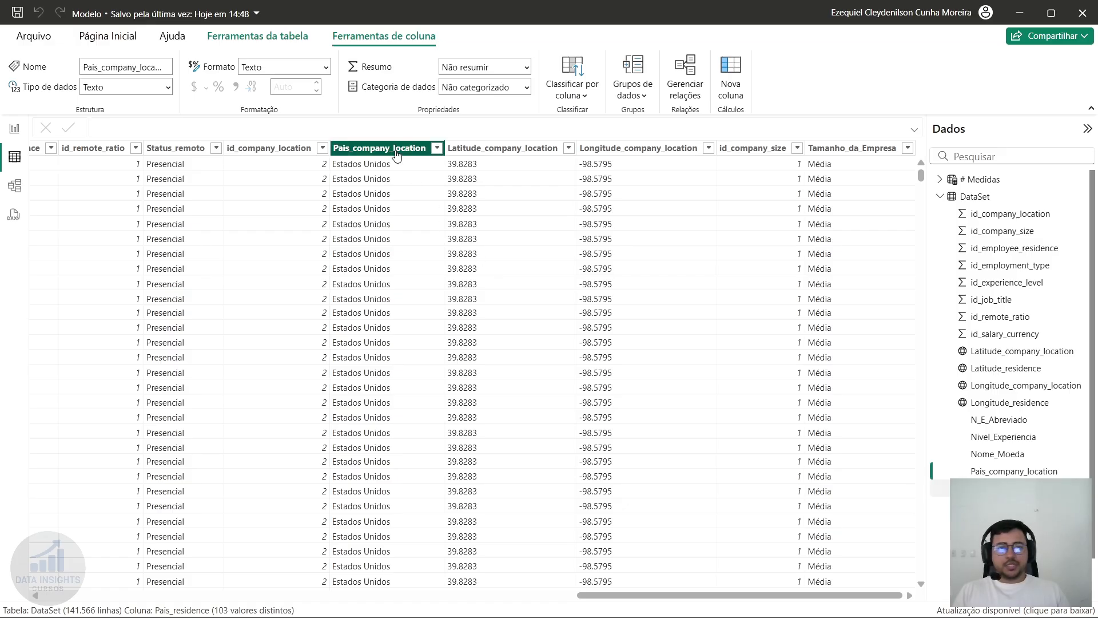
click(855, 148)
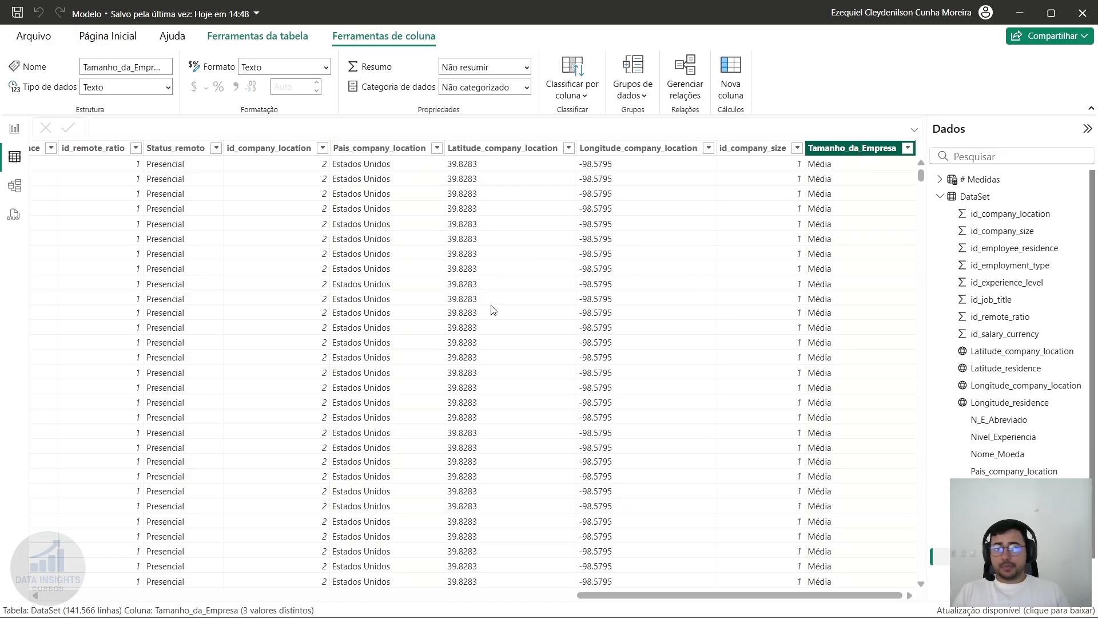
click(12, 132)
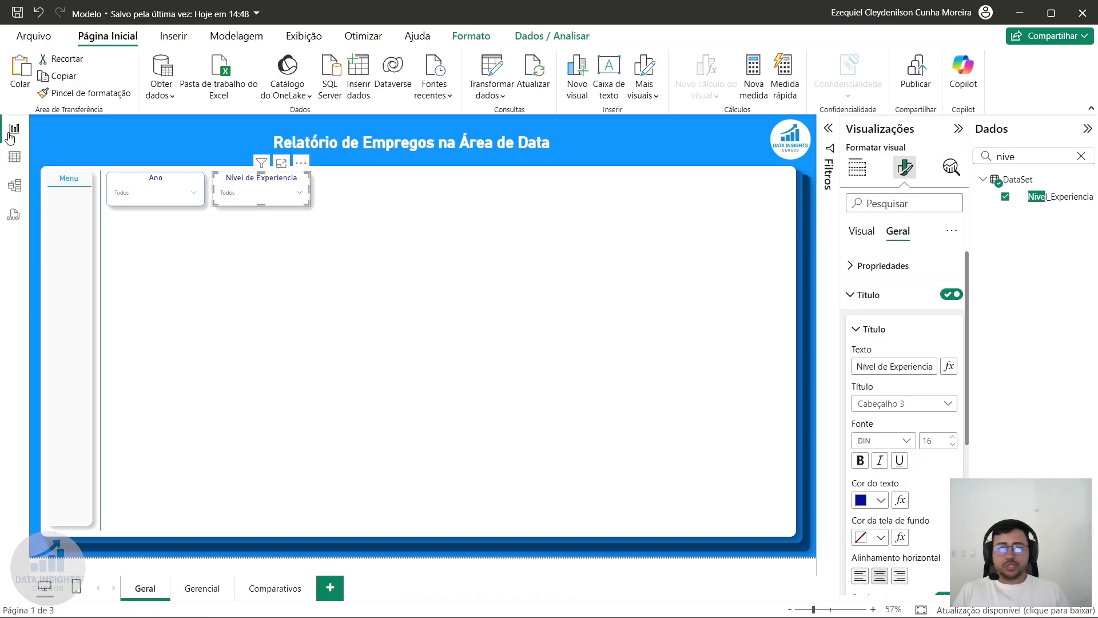
- Clear the field search and place a duplicate of the Nível de Experiencia slicer beside the original
drag(1024, 156, 949, 157)
key(BackSpace)
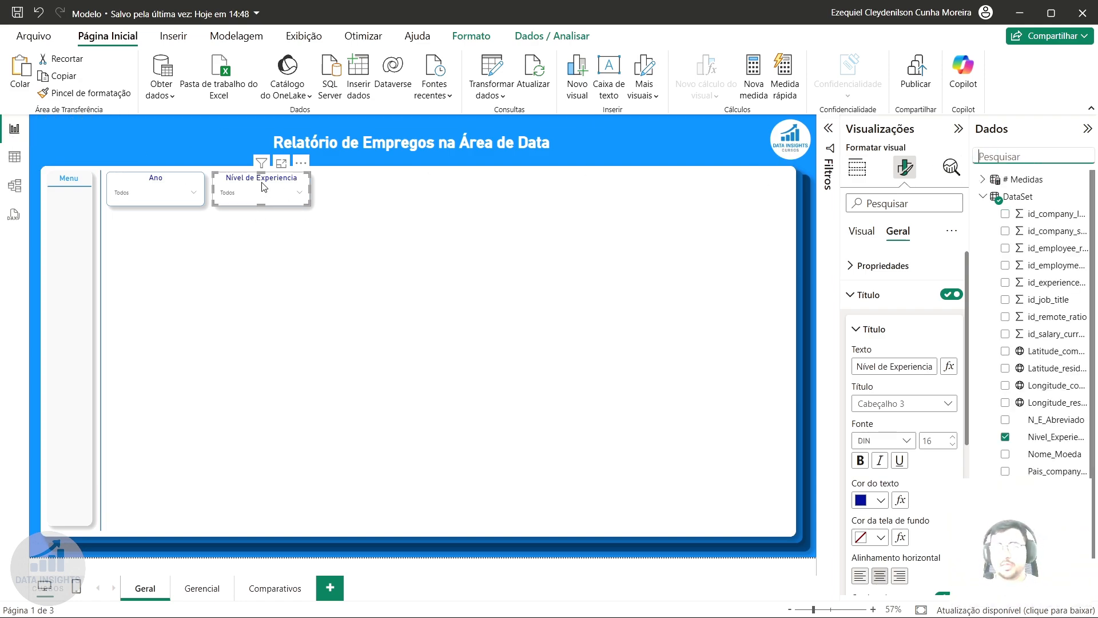
key(ctrl+c)
key(ctrl+v)
drag(274, 188, 370, 183)
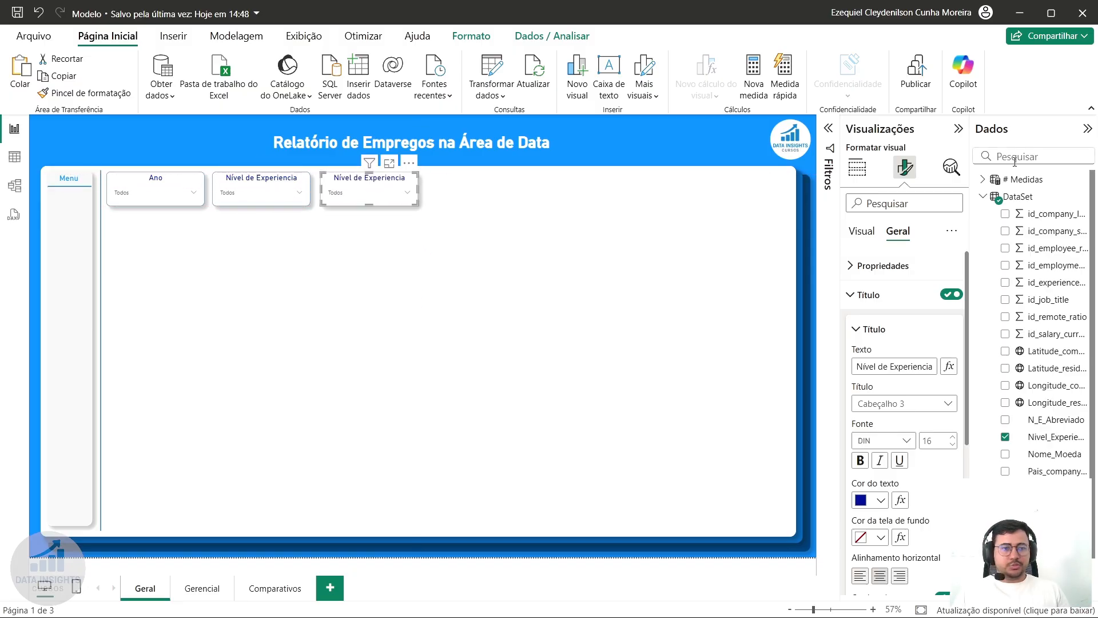
- Check the Nivel_Experiencia and Tipo_emprego columns in the DataSet table to identify the third slicer's field
click(15, 156)
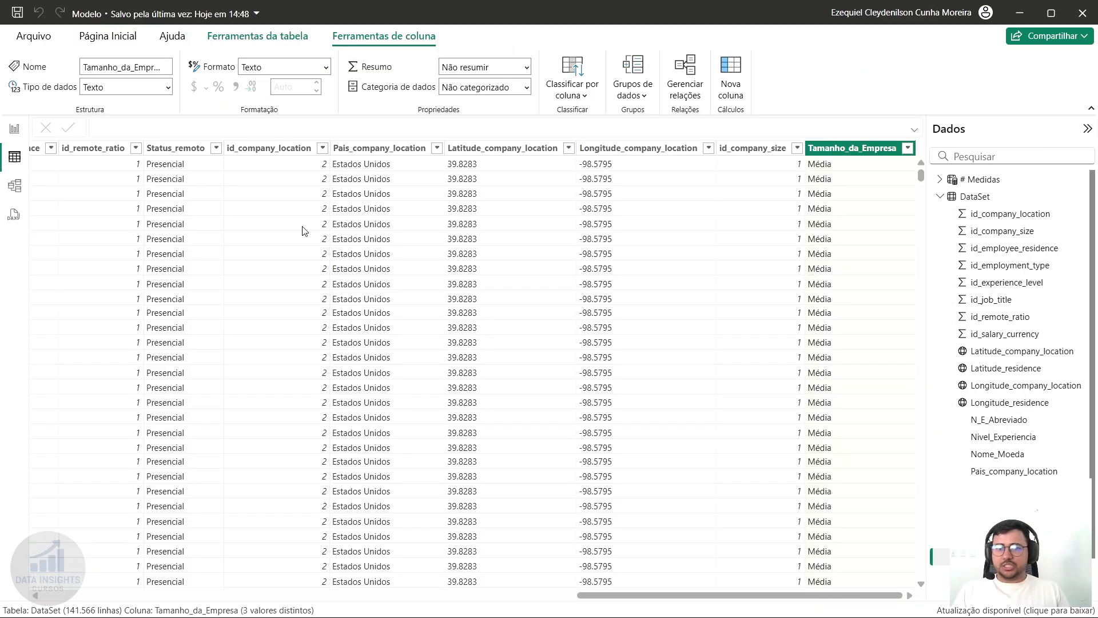
drag(635, 595, 101, 595)
click(243, 150)
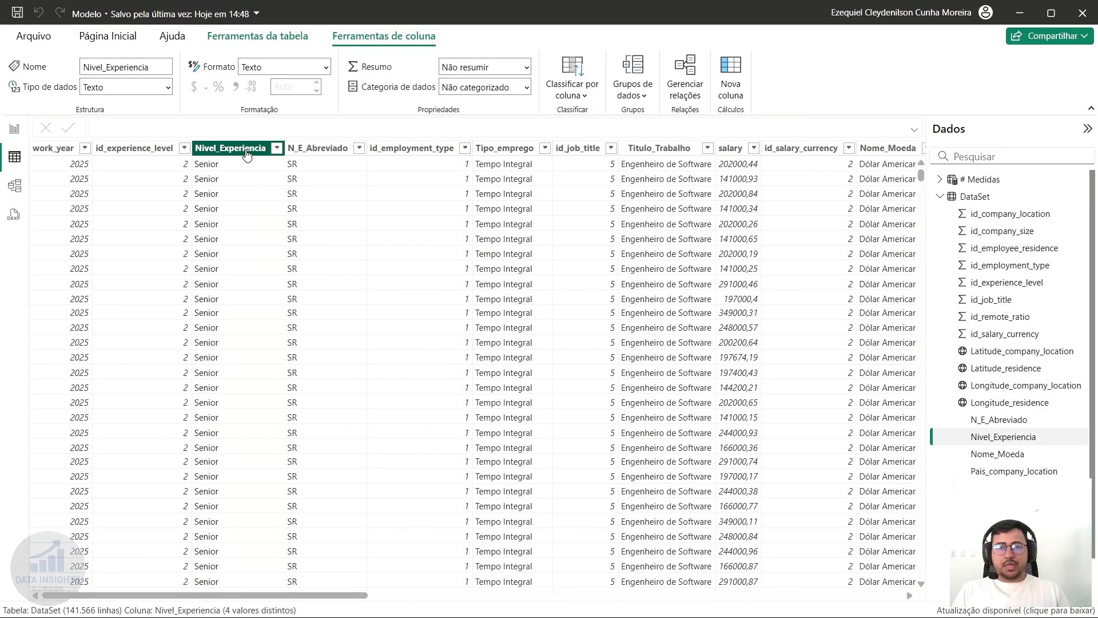
click(504, 148)
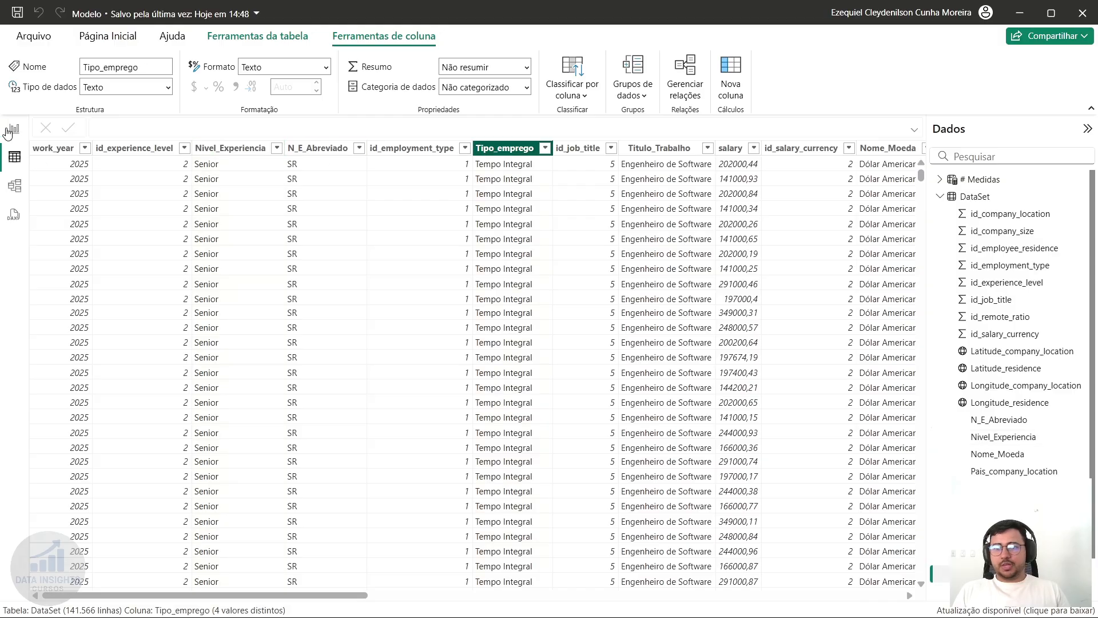
- Return to the report, search the fields for tipo and make Tipo_emprego the field of the duplicated third slicer
click(14, 128)
click(1034, 156)
text(tipo)
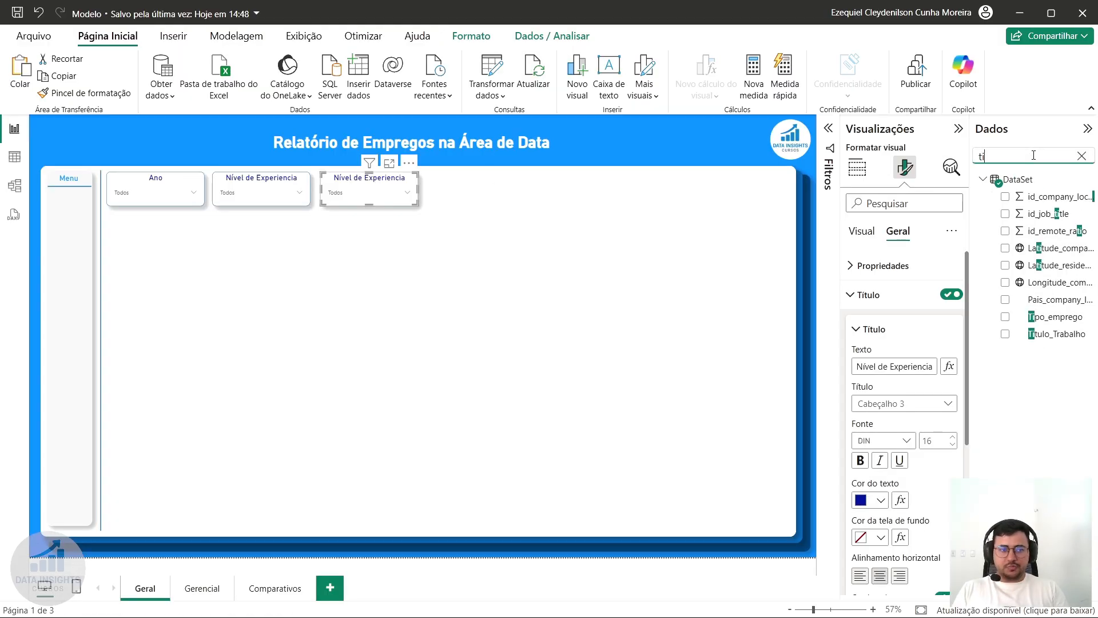
click(828, 128)
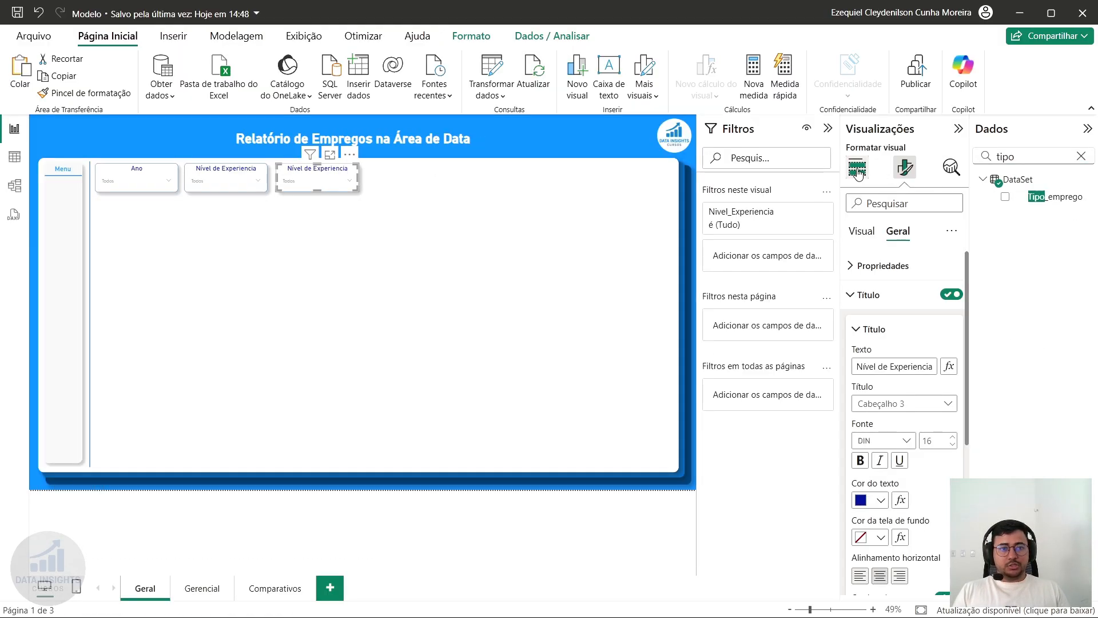
click(857, 168)
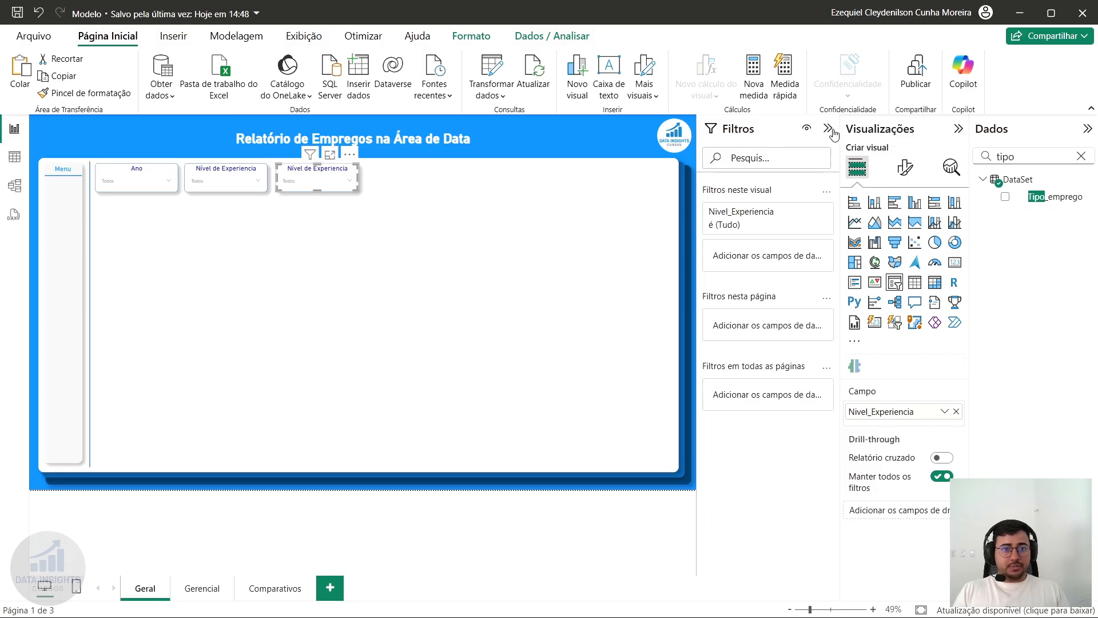
click(828, 129)
drag(1068, 203, 947, 411)
- Change the third slicer's title text to "Tipo de Emprego"
click(904, 168)
click(898, 230)
click(880, 294)
triple_click(909, 365)
text(Tipo de Emprego)
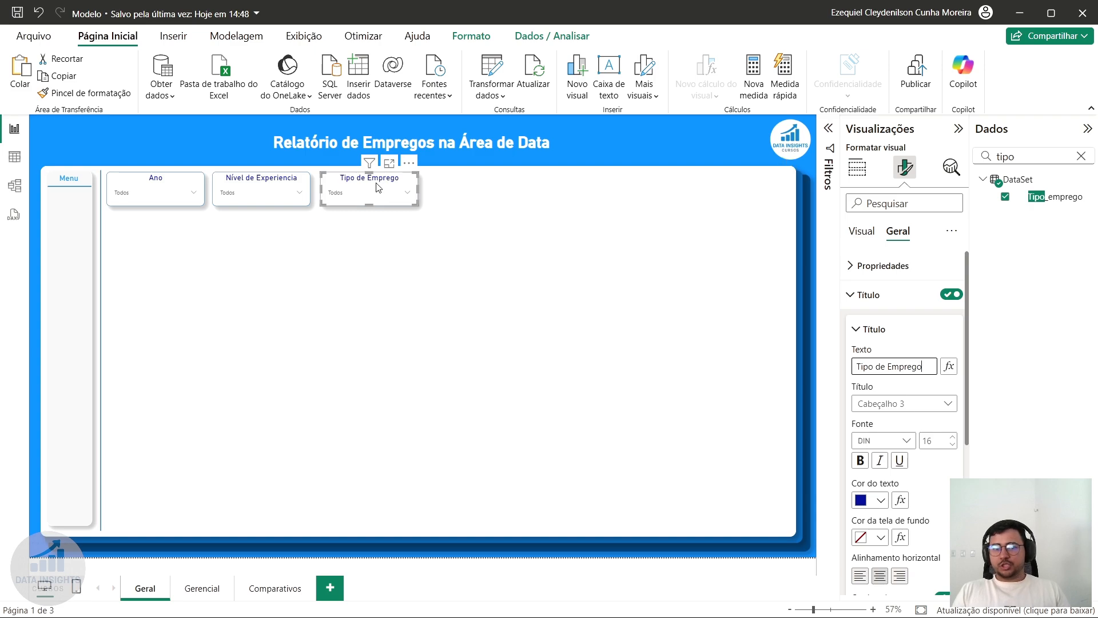
- Swap the Tipo de Emprego and Nível de Experiencia slicers so Tipo de Emprego sits directly beside Ano
drag(380, 183, 281, 269)
drag(261, 180, 386, 179)
drag(269, 270, 262, 186)
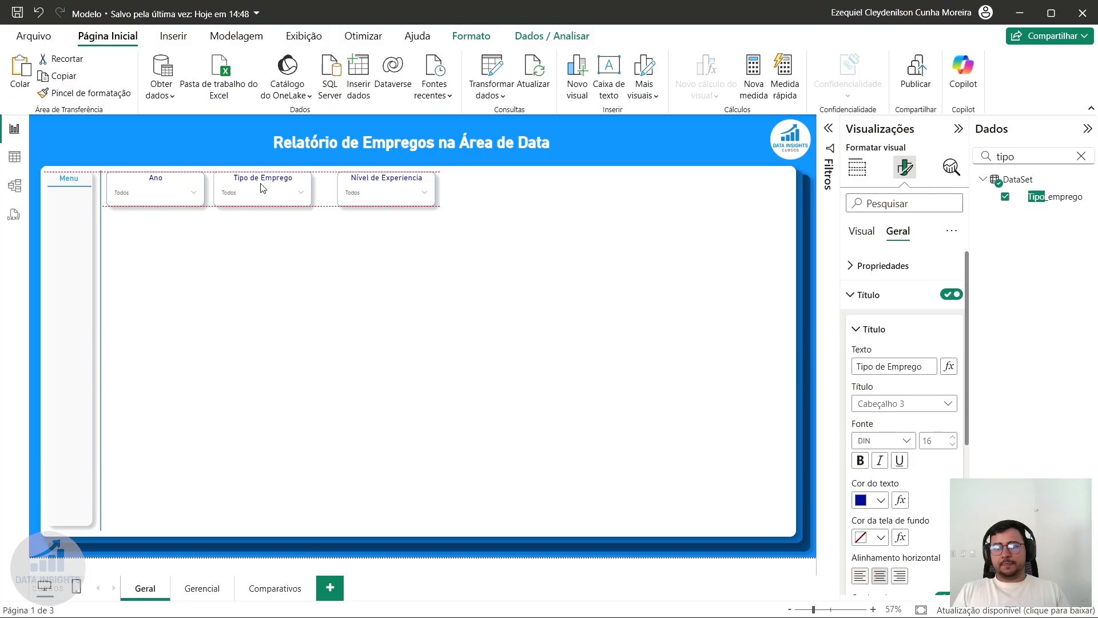
drag(370, 184, 353, 186)
- Check the options offered by the Tipo de Emprego and Nível de Experiencia dropdown slicers
click(293, 187)
click(291, 192)
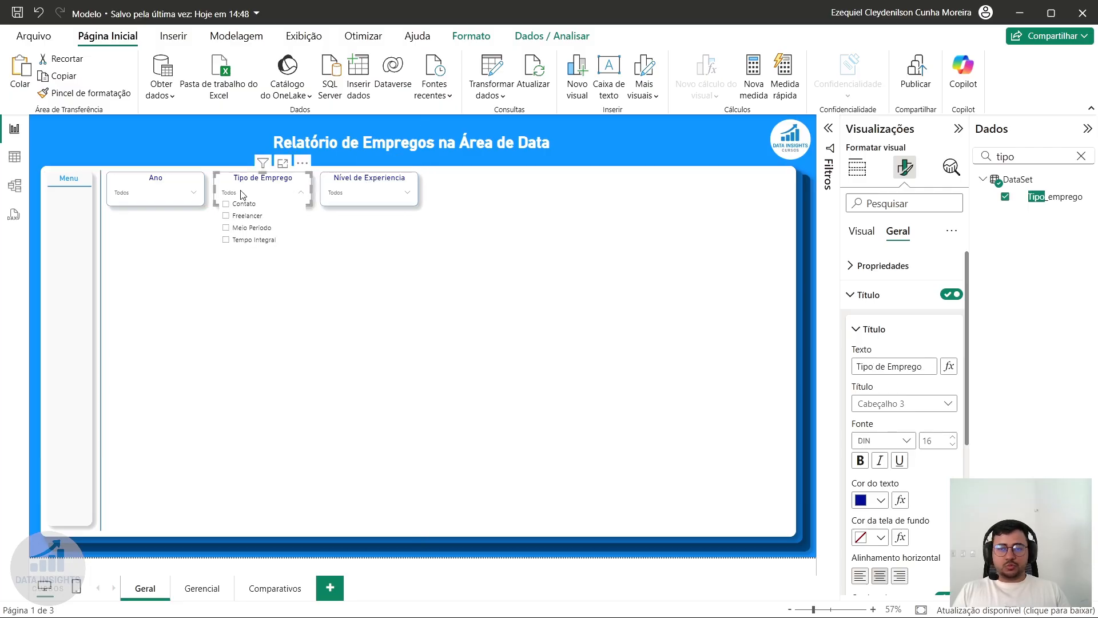
click(370, 190)
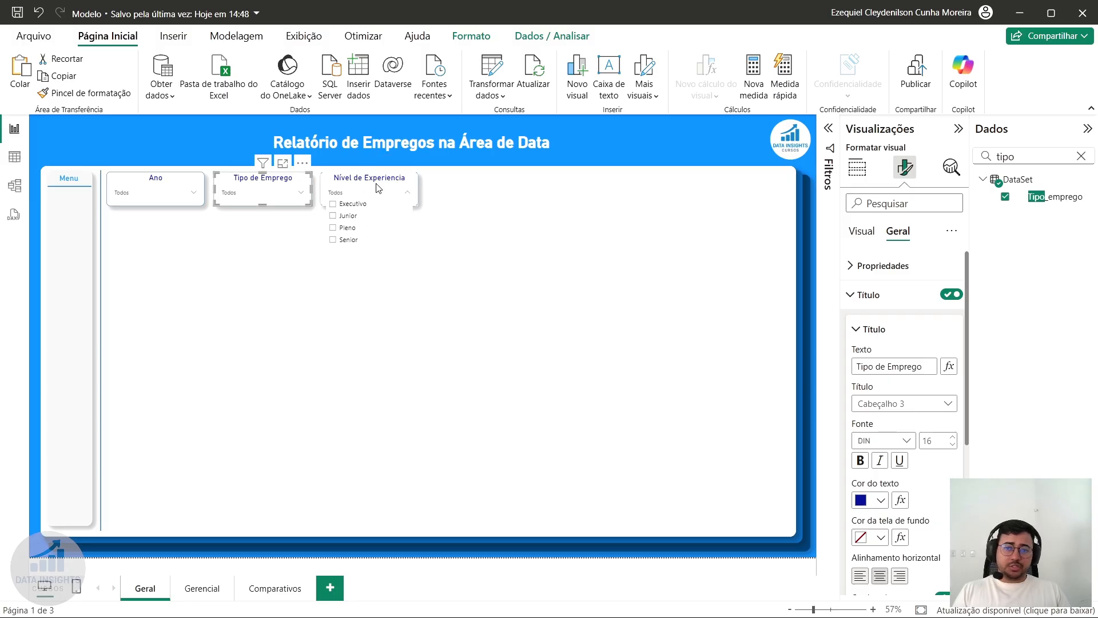
click(366, 184)
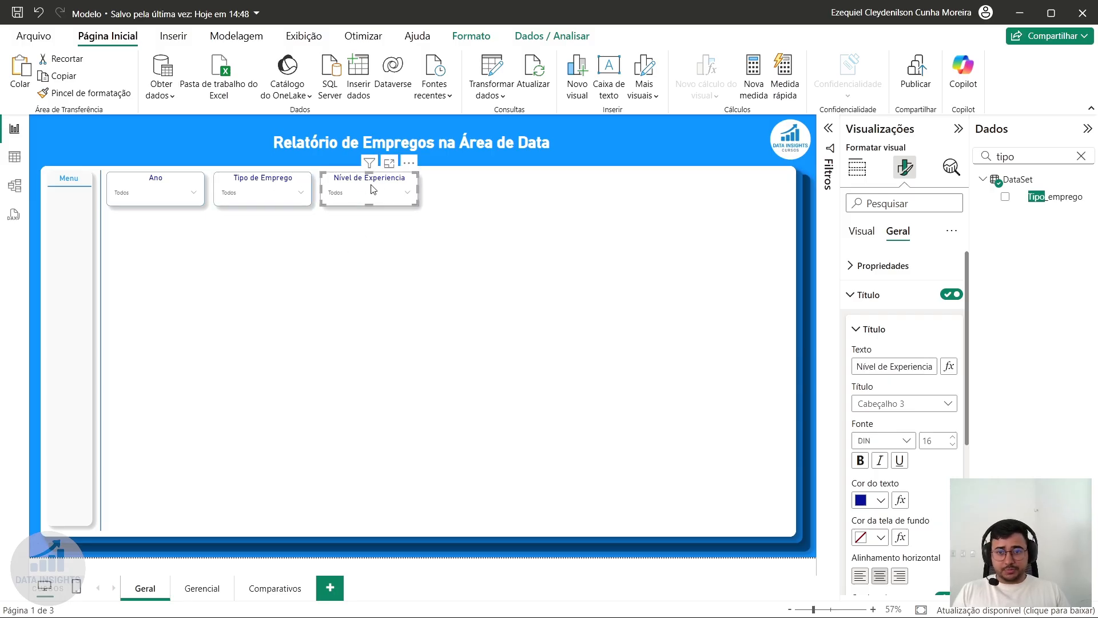
- Clear the field search, inspect the Pais_company_location column in the DataSet table, and return to the report
click(1080, 156)
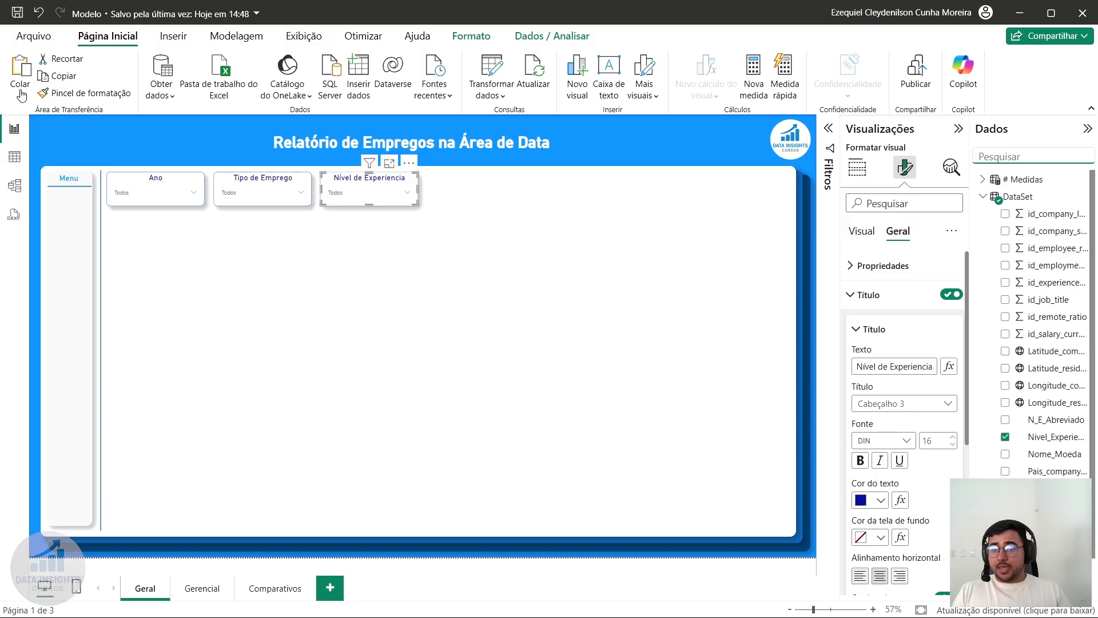
click(14, 156)
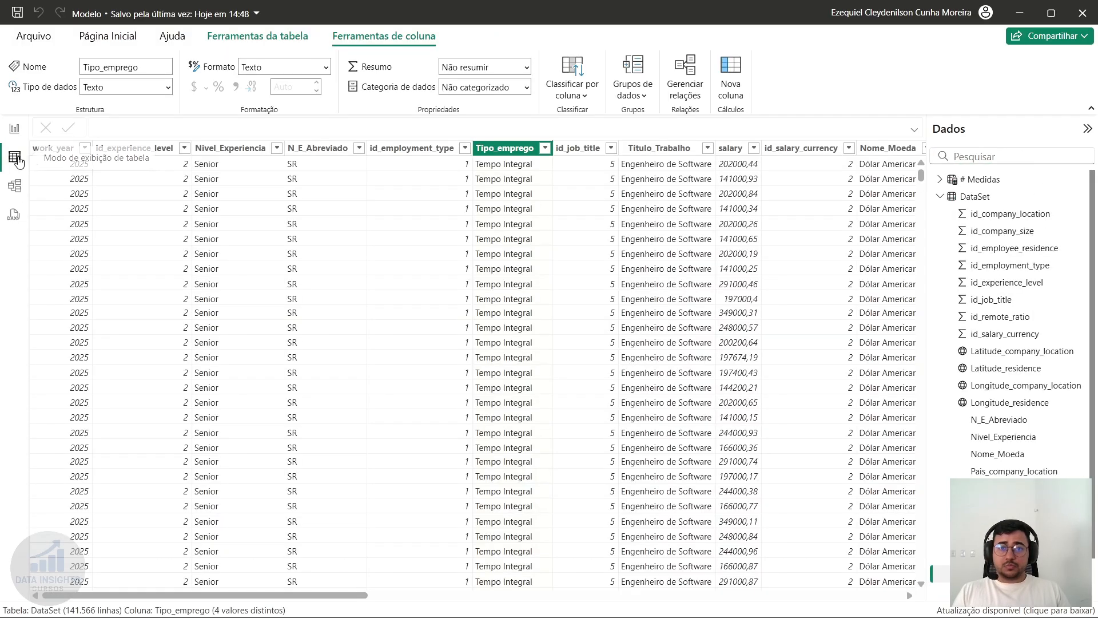
scroll(336, 598, right, 5)
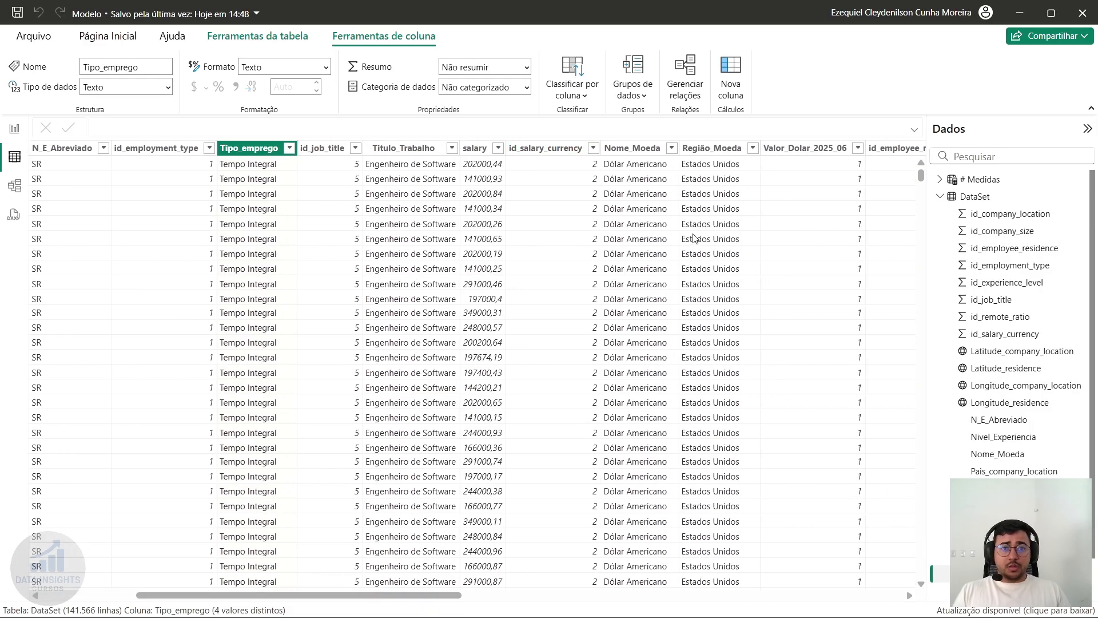
drag(410, 596, 852, 612)
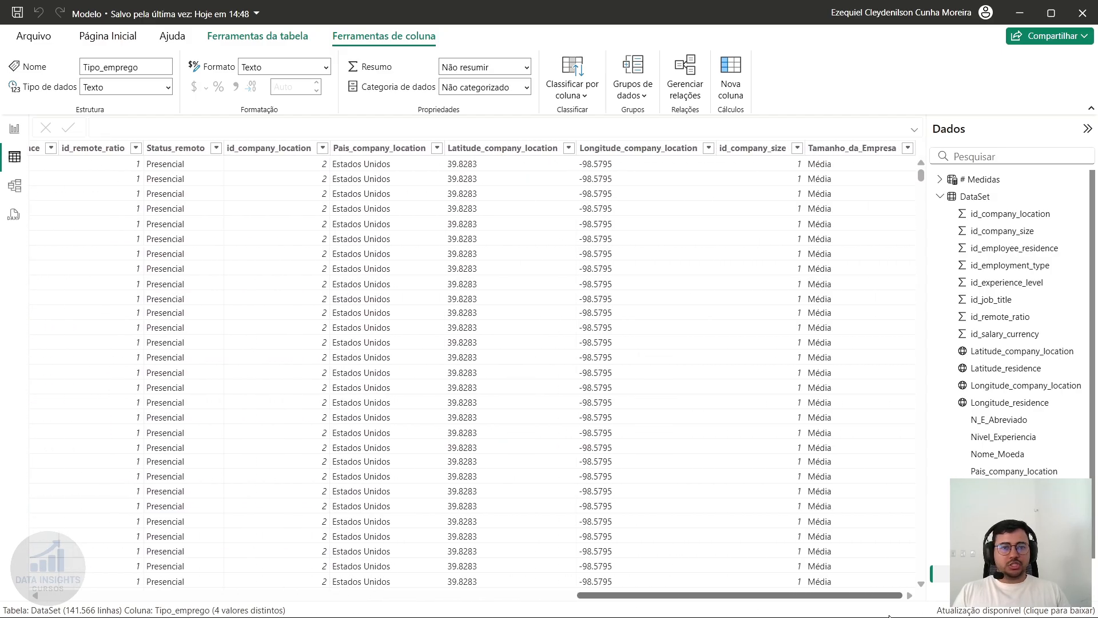
click(374, 150)
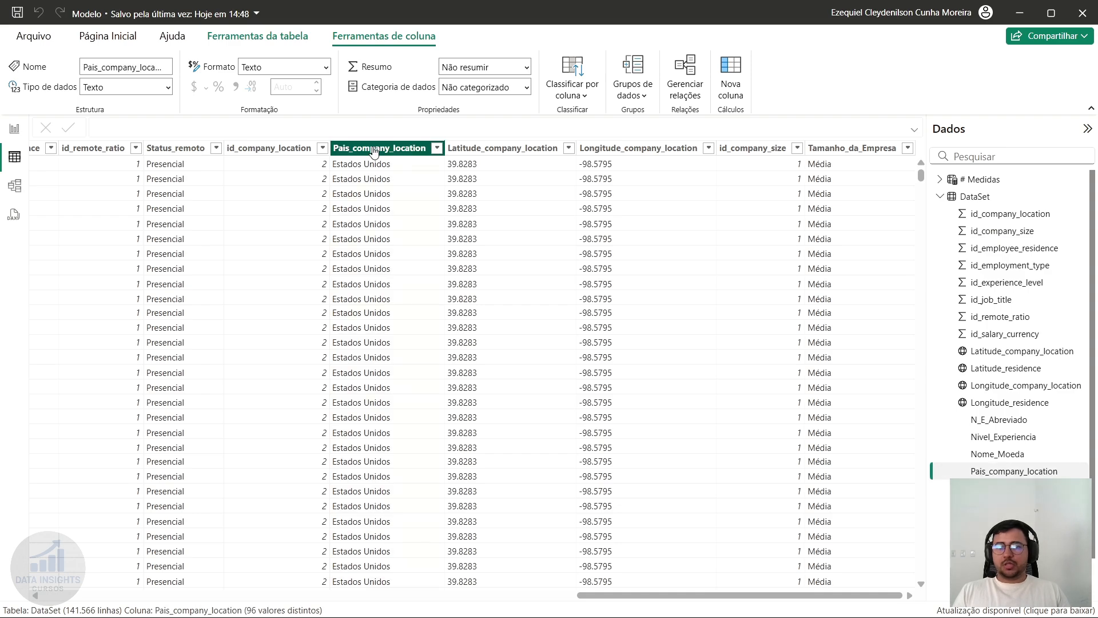
click(18, 132)
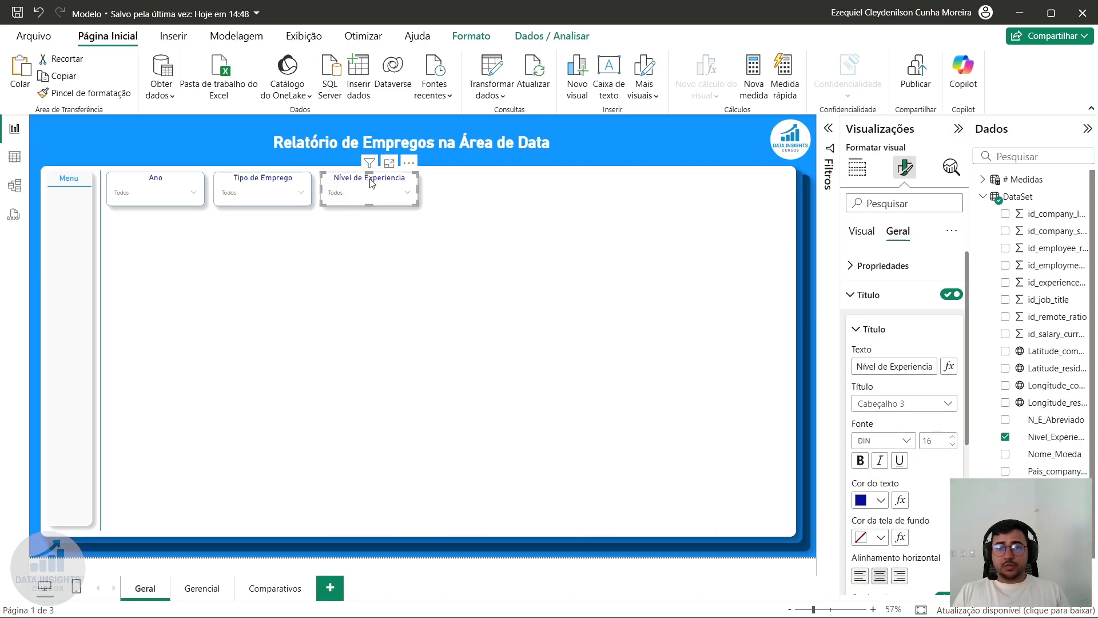
- Place another Nível de Experiencia slicer copy at the end of the row and replace its field with Pais_company_location
key(ctrl+v)
drag(380, 183, 486, 183)
click(1058, 162)
text(pais)
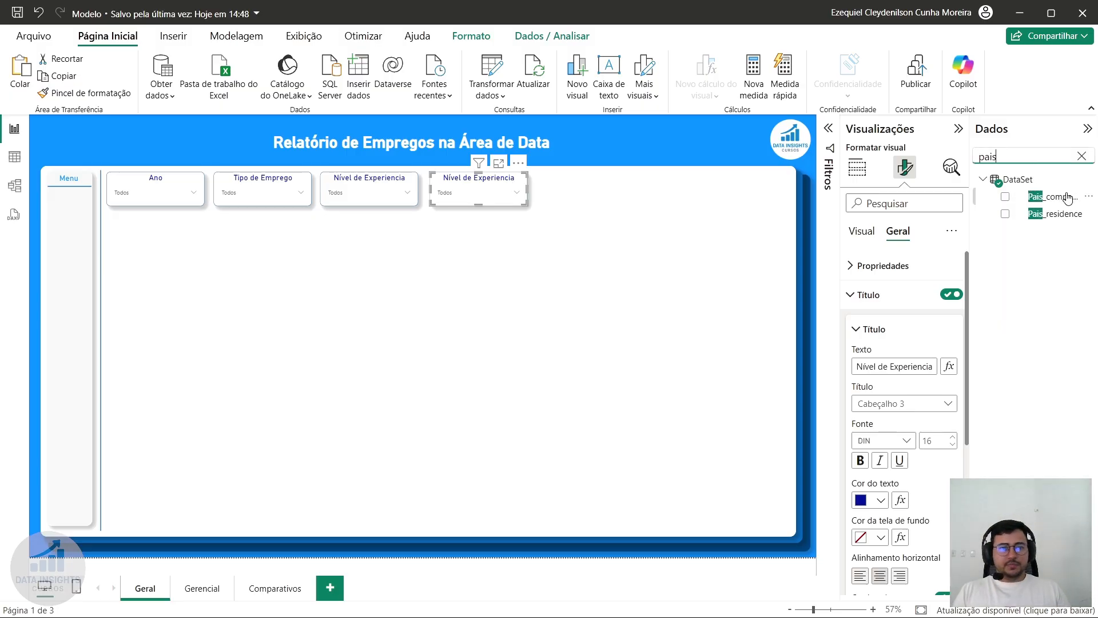
click(857, 168)
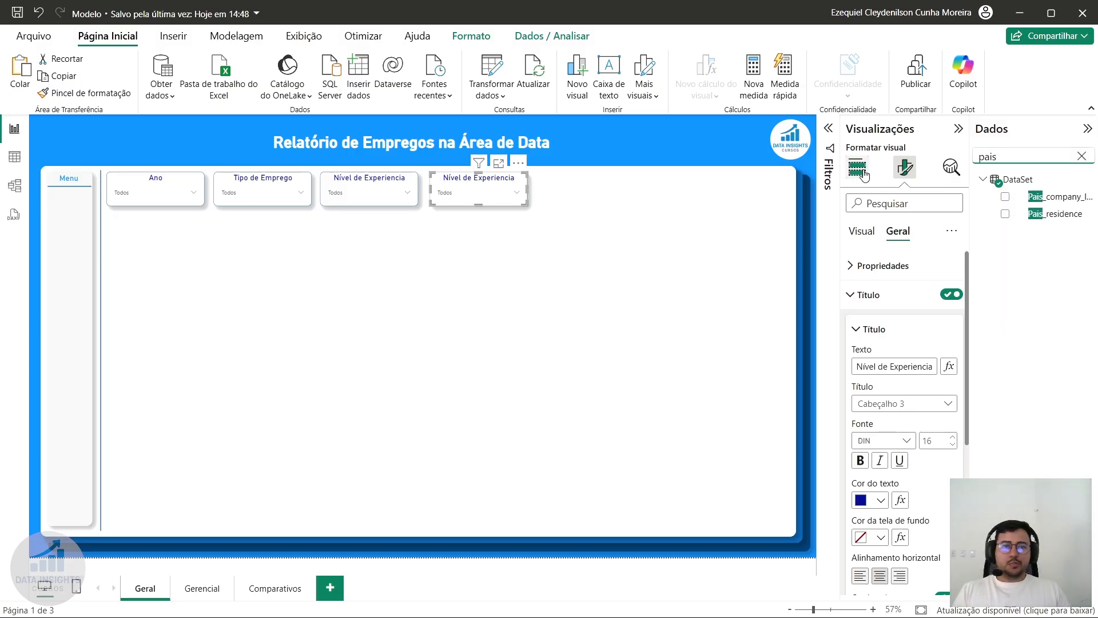
click(956, 413)
drag(1073, 198, 949, 413)
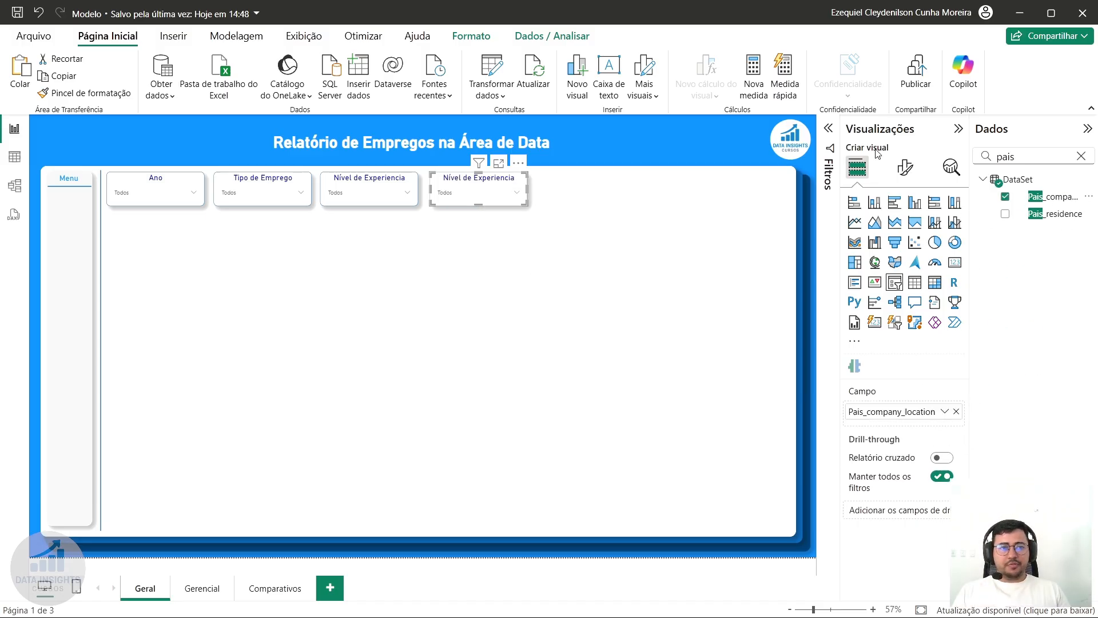
- Replace the fourth slicer's title text with "Local de Trabalho"
click(905, 167)
click(898, 231)
click(890, 298)
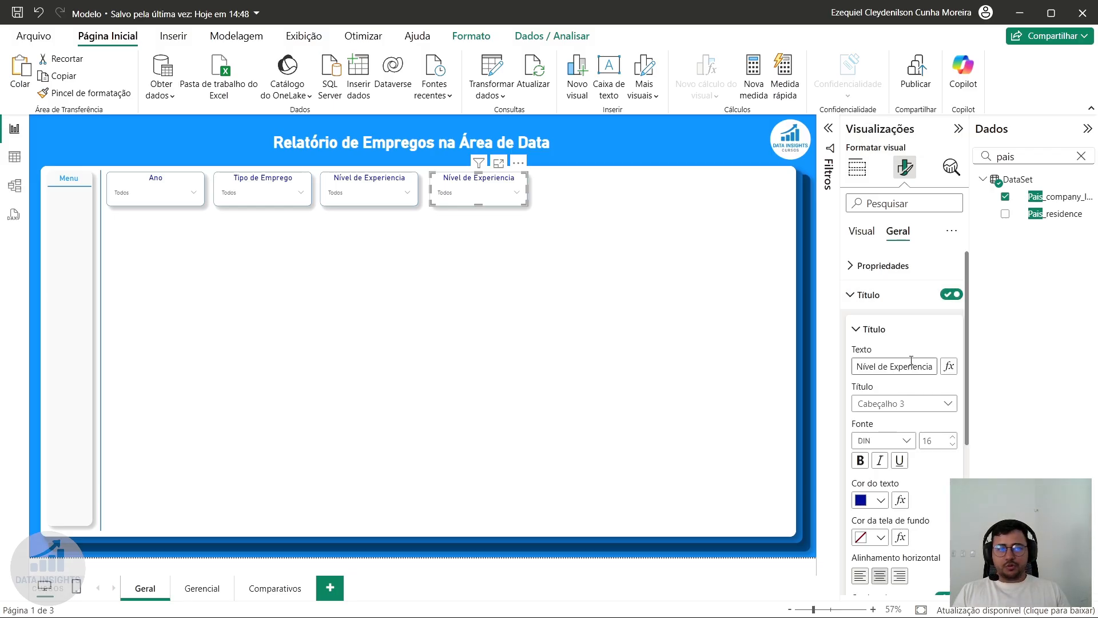
key(ctrl+a)
key(BackSpace)
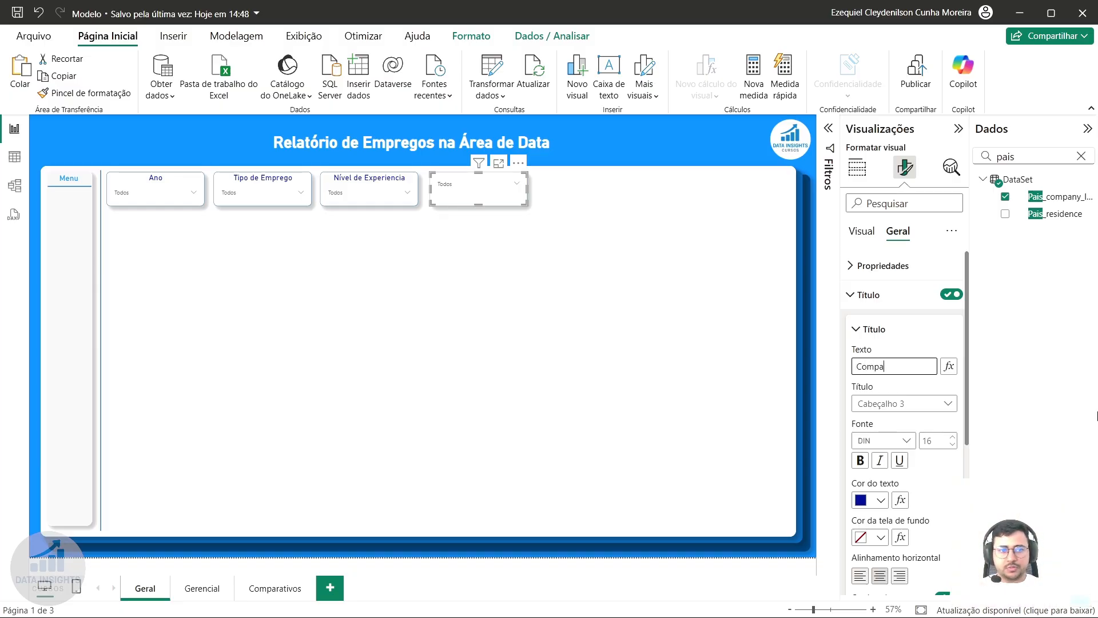
key(ctrl+a)
key(BackSpace)
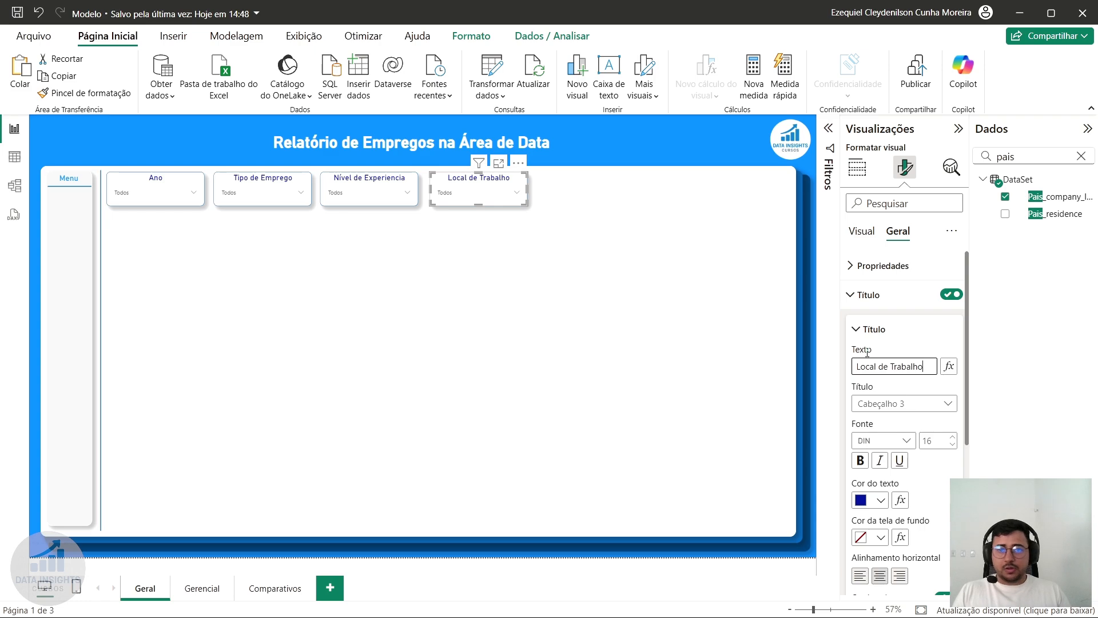
- Look through the full list of countries in the Local de Trabalho slicer and close it
click(478, 194)
scroll(480, 246, down, 5)
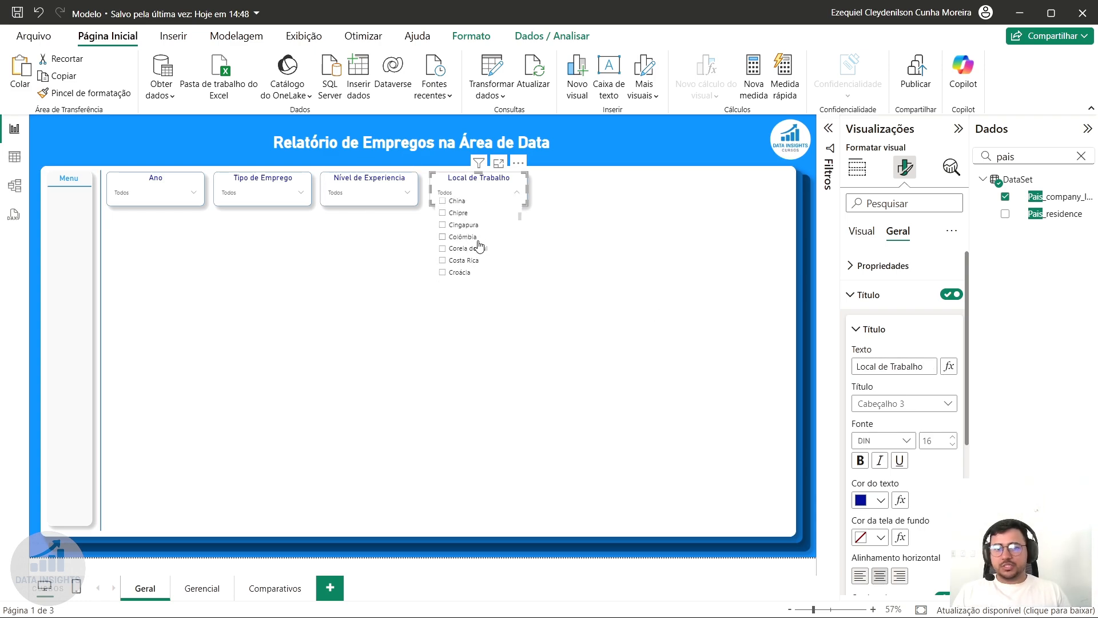
scroll(479, 246, down, 8)
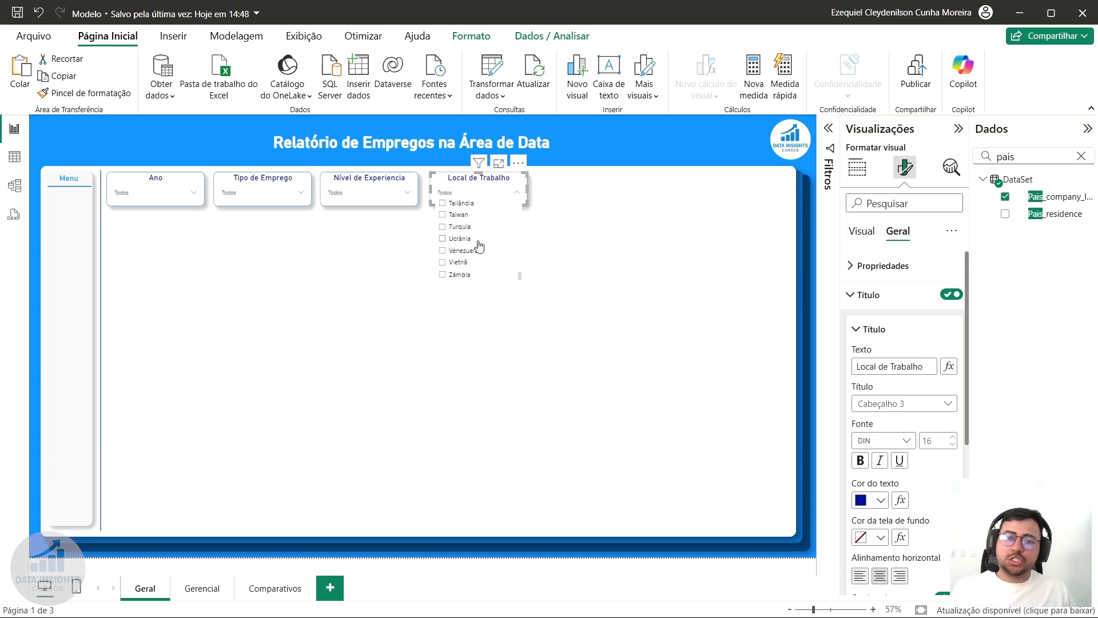
scroll(478, 247, up, 13)
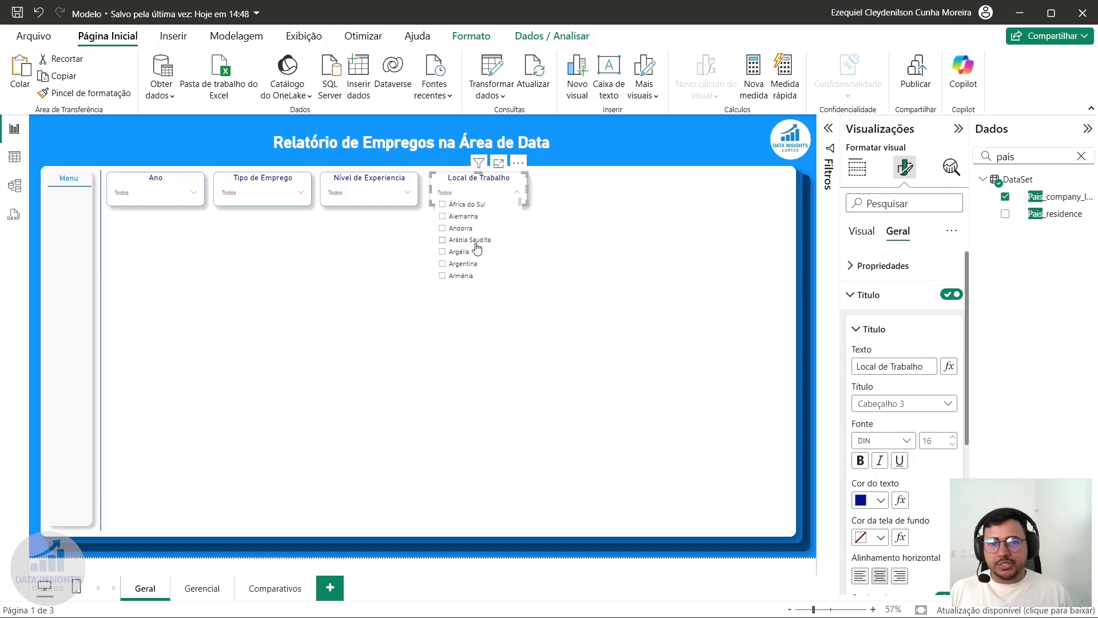
click(471, 184)
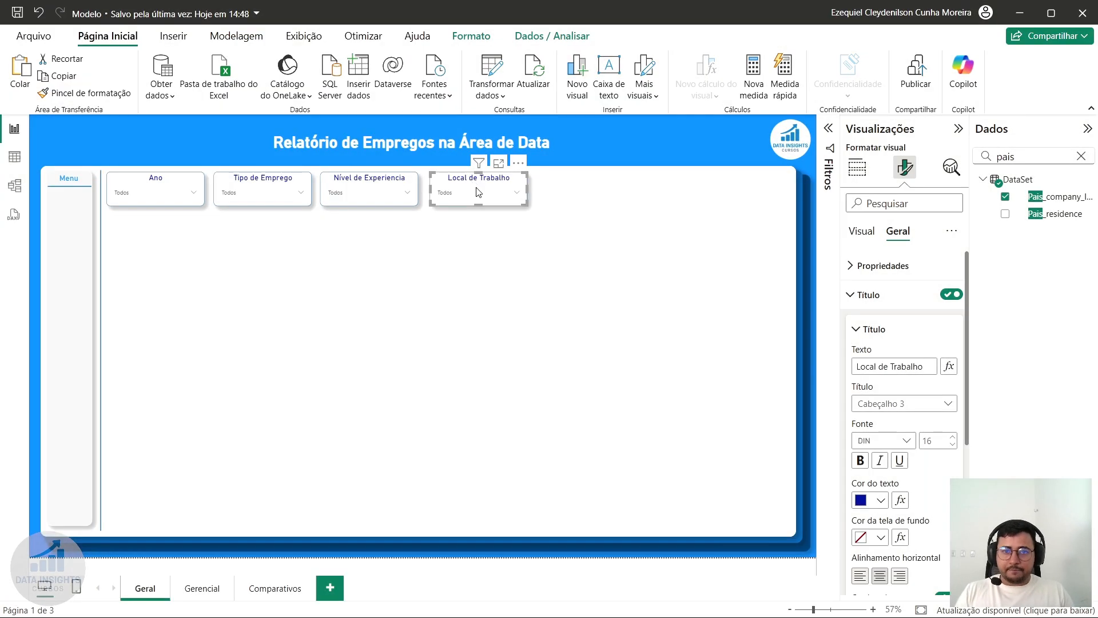
- Duplicate the Local de Trabalho slicer and place the copy at the end of the row
key(ctrl+c)
key(ctrl+v)
drag(485, 186, 591, 186)
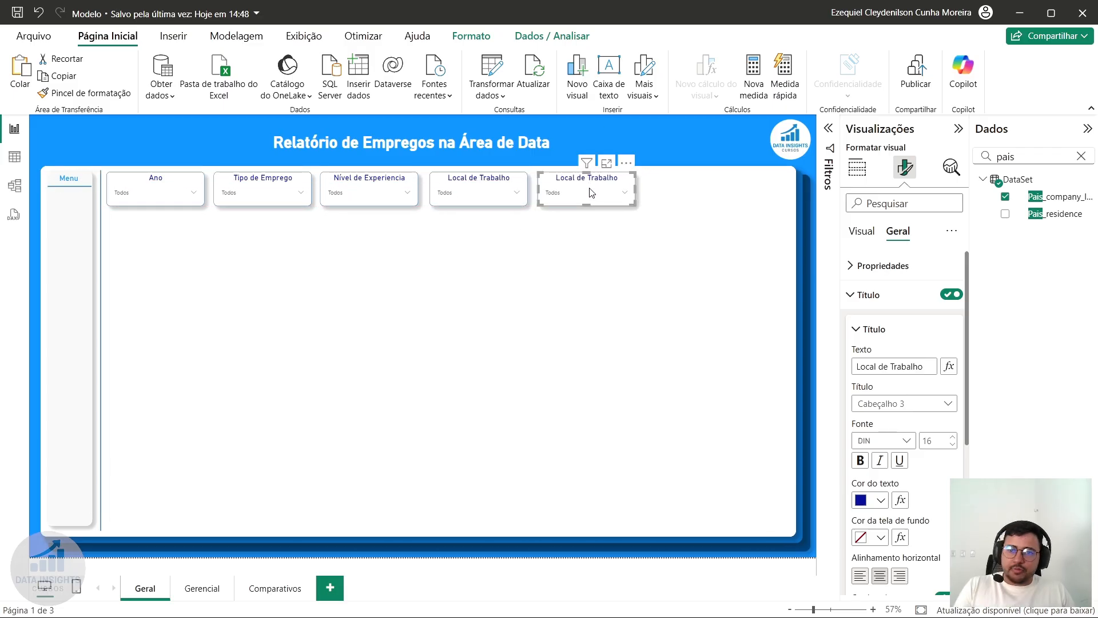
- Rearrange the first four slicers in the order Ano, Local de Trabalho, Tipo de Emprego, Nível de Experiencia, evenly spaced
drag(474, 185, 265, 243)
drag(388, 188, 488, 189)
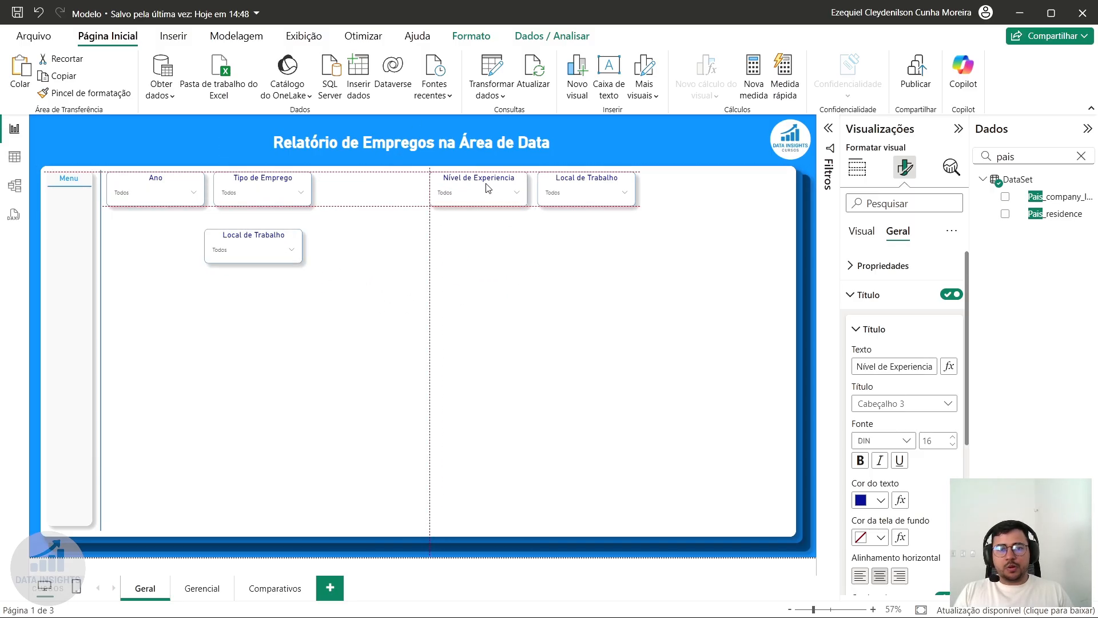
drag(246, 181, 361, 187)
click(258, 245)
click(255, 243)
drag(255, 243, 275, 182)
click(348, 179)
key(Right)
key(Right)
key(Right)
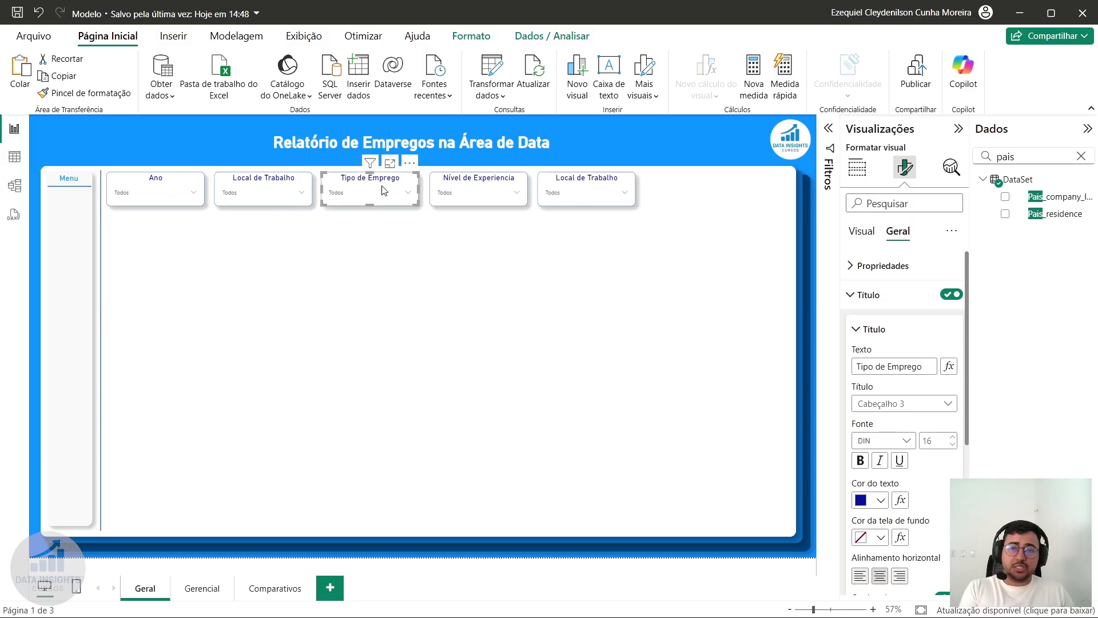
click(506, 187)
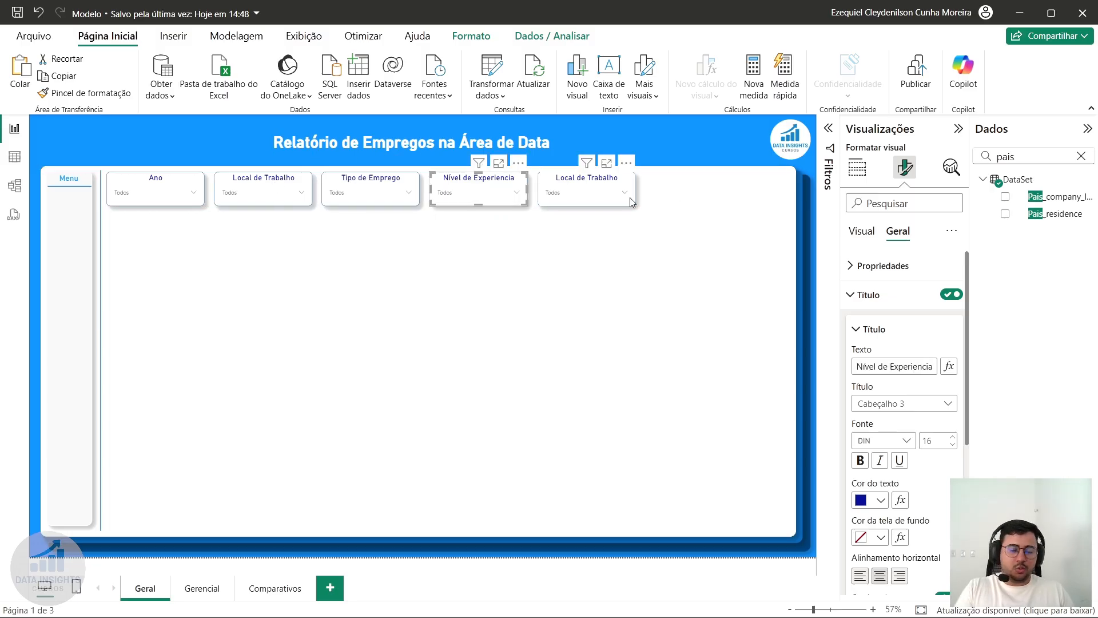
- Replace the field of the last slicer in the row with Tamanho_da_Empresa, found by searching for tam
click(585, 188)
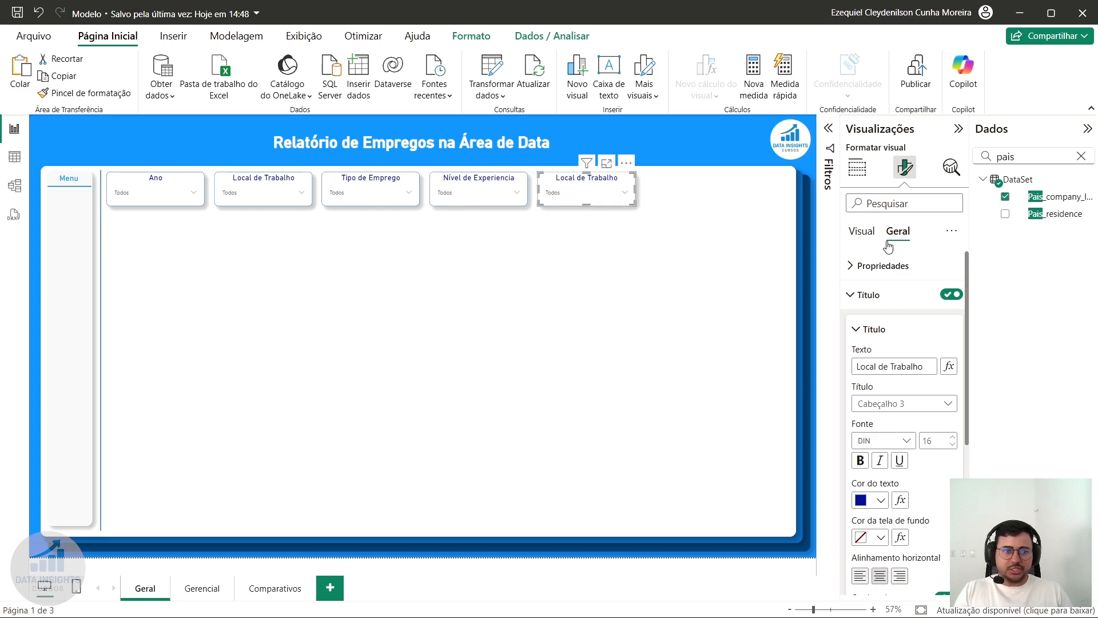
click(1041, 151)
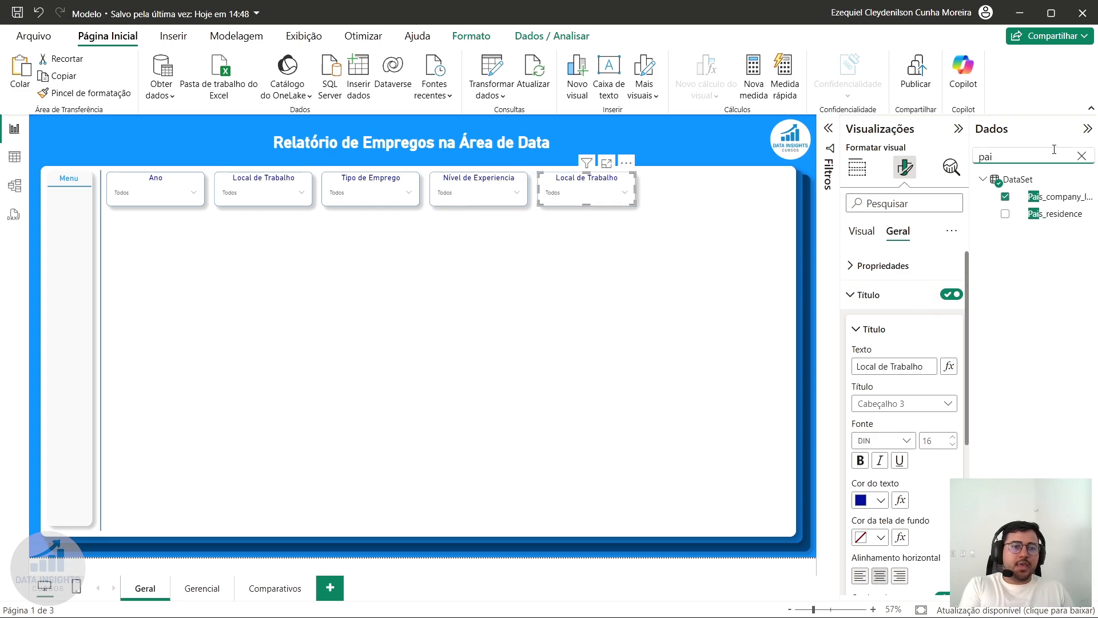
key(BackSpace)
key(BackSpace)
key(BackSpace)
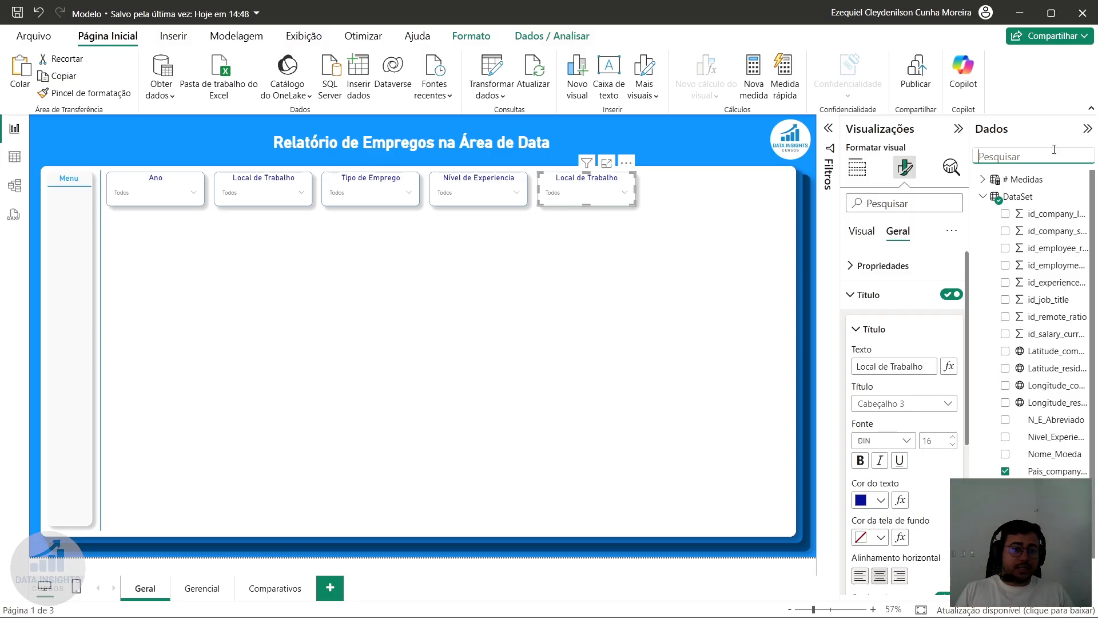
click(861, 167)
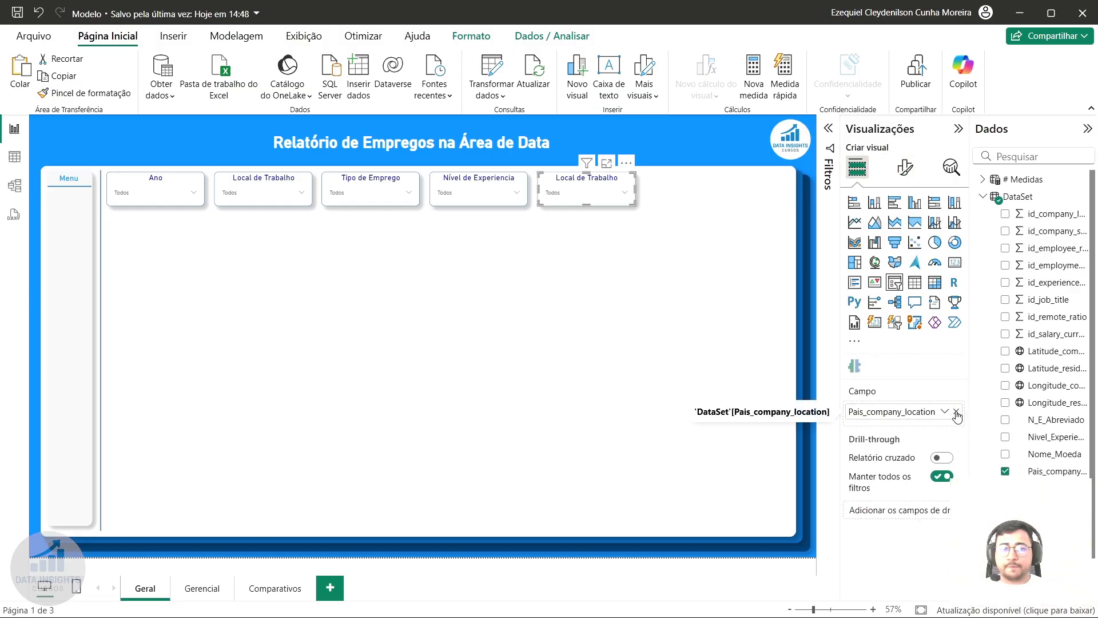
click(955, 413)
click(1043, 155)
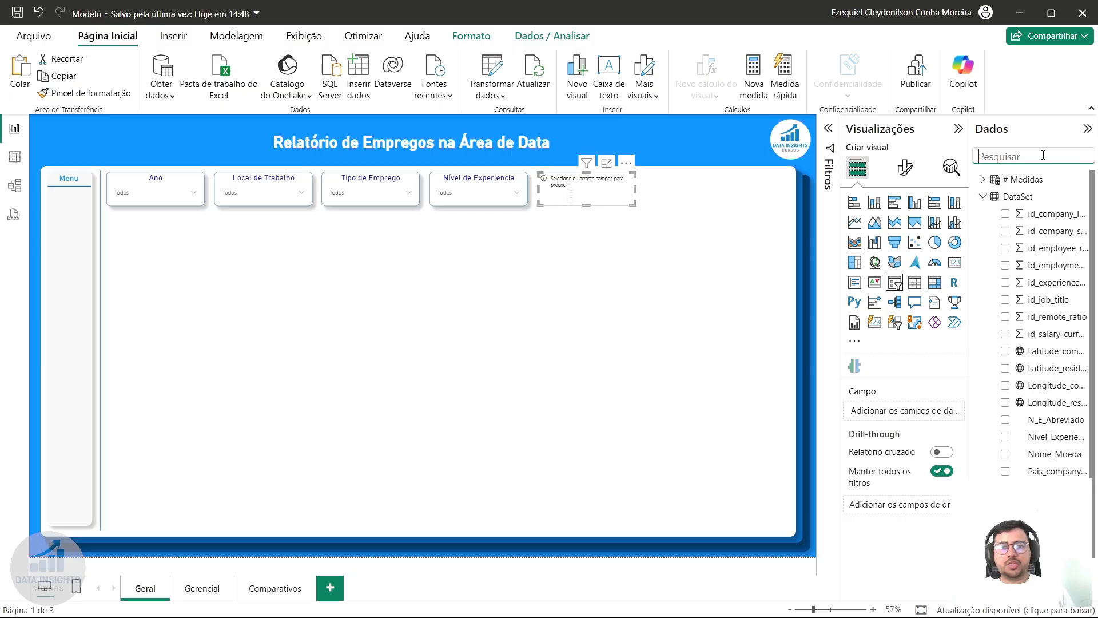
text(tam)
drag(1055, 196, 923, 411)
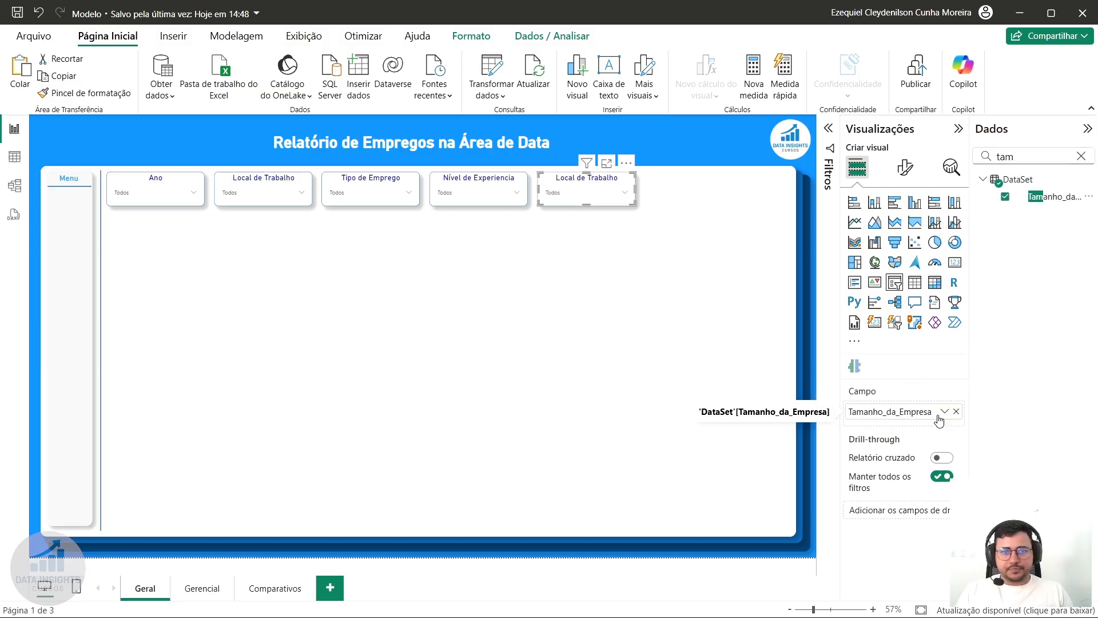
- Change the title of the last slicer to Tamanho da Empresa and check its dropdown options
click(905, 168)
click(898, 231)
click(892, 295)
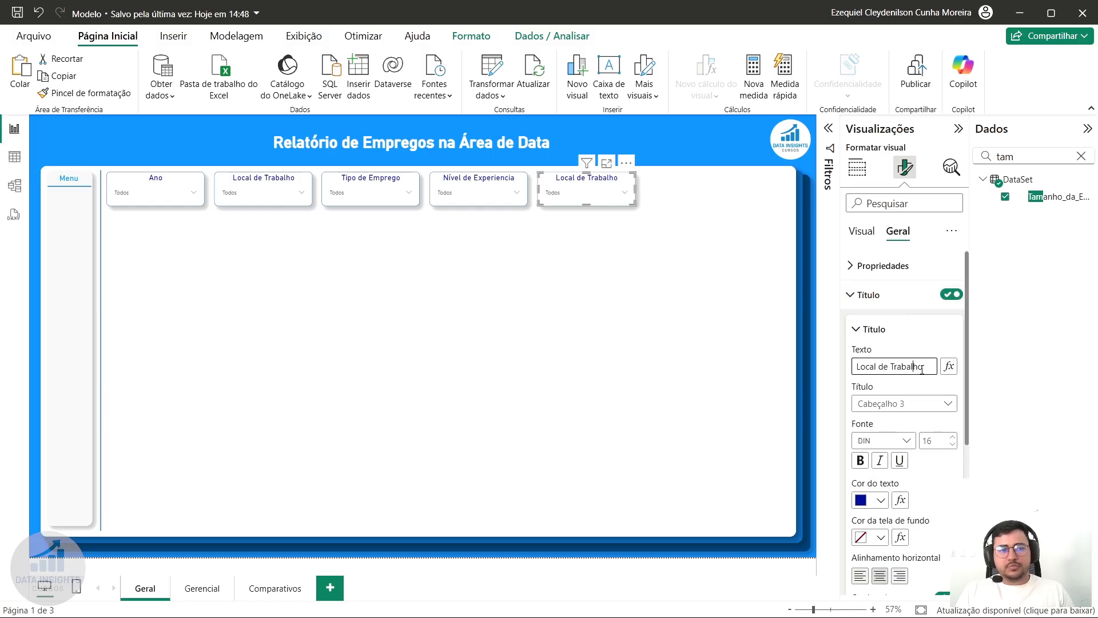
key(ctrl+a)
text(T)
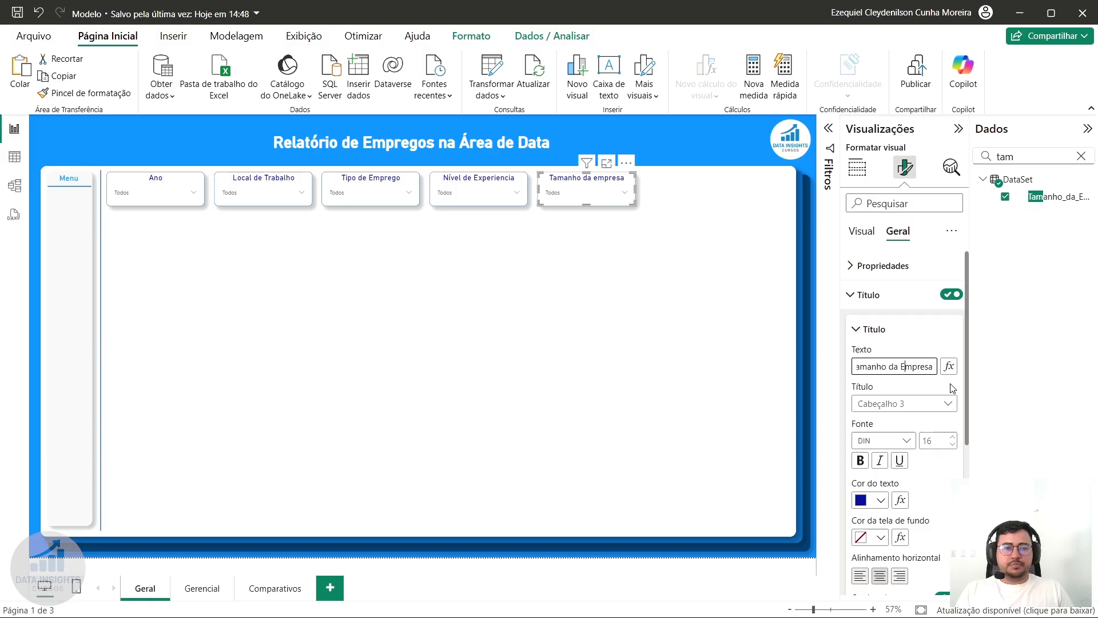
key(Return)
click(589, 195)
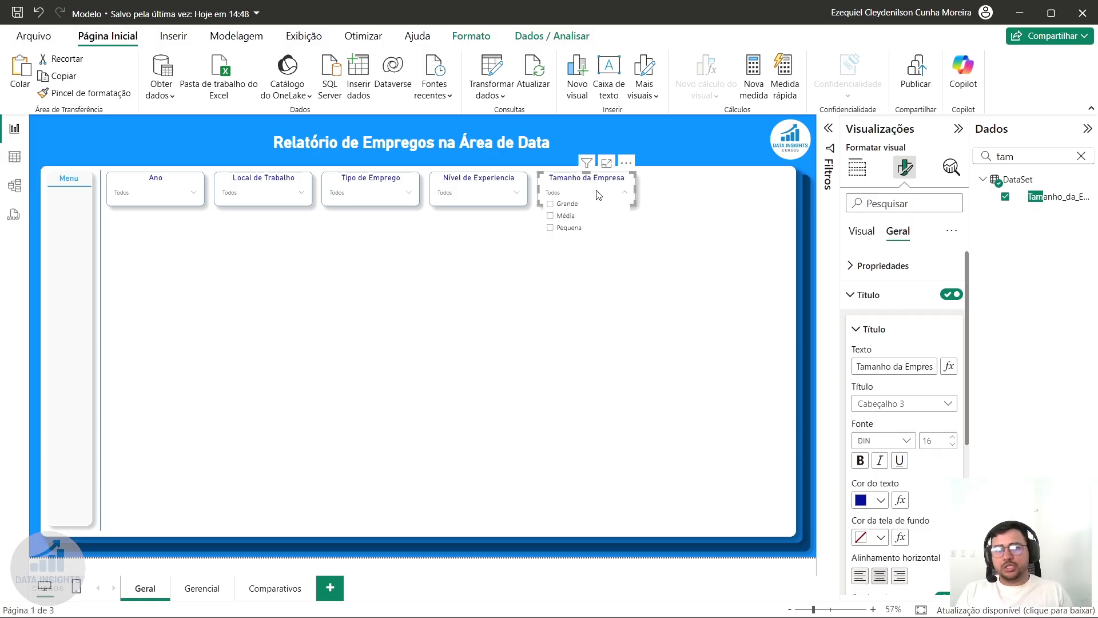
click(592, 188)
- Duplicate the Tamanho da Empresa slicer to the end of the row and put the Status_remoto field, found by searching for remoto, into the copy
drag(587, 182, 689, 182)
drag(1052, 153, 860, 162)
text(remoto)
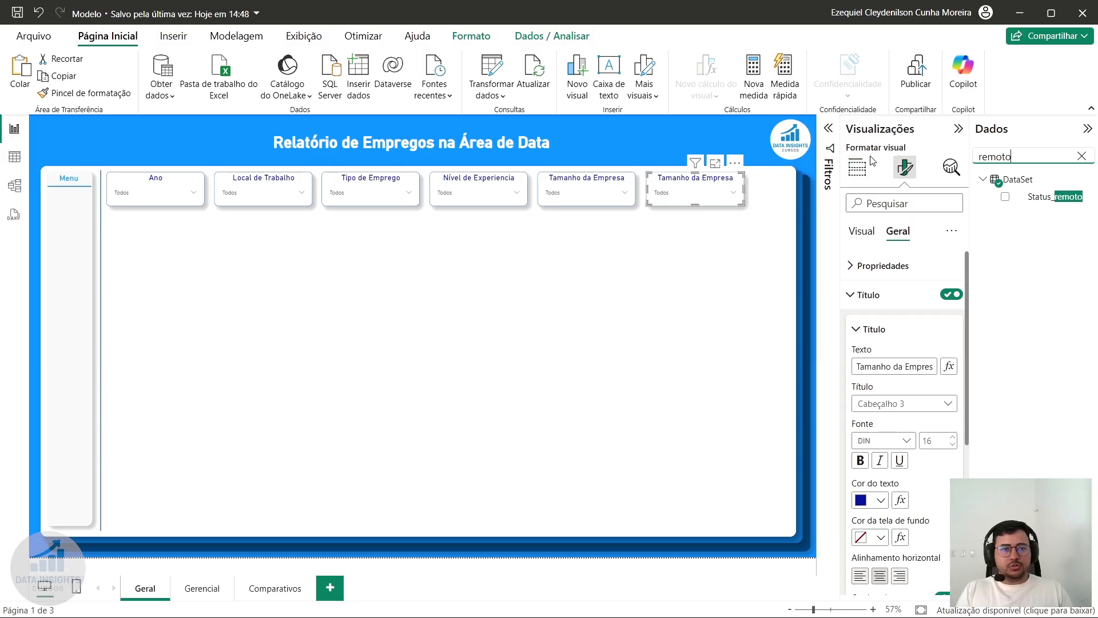
click(858, 167)
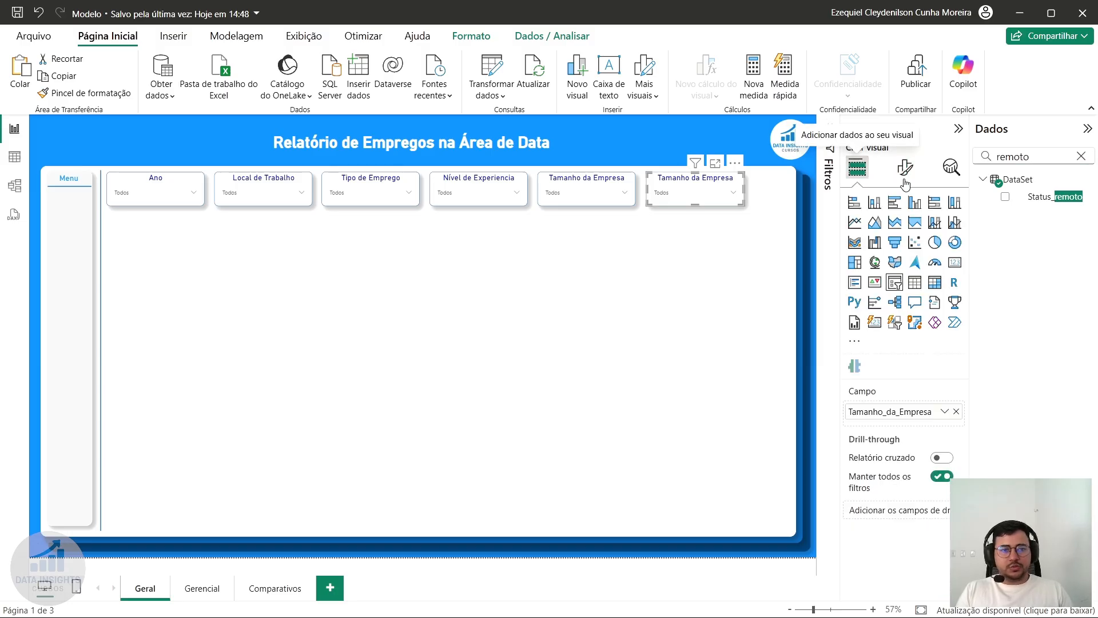
drag(1056, 196, 921, 414)
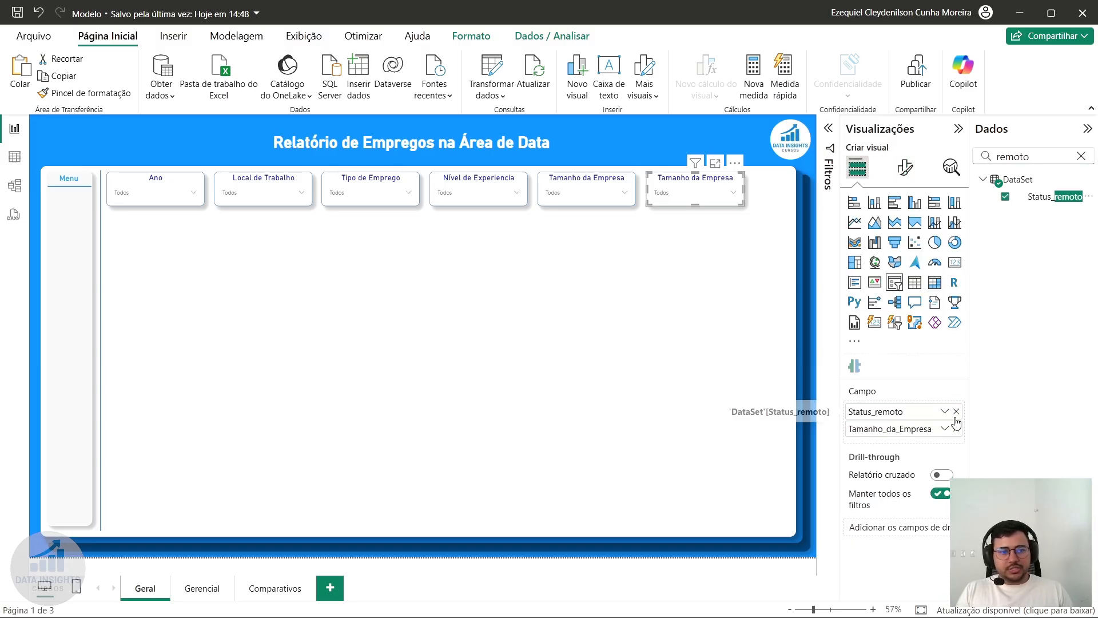
- Change the title of the new last slicer to Status Remoto
click(905, 171)
click(898, 231)
click(898, 294)
key(ctrl+a)
text(Stat)
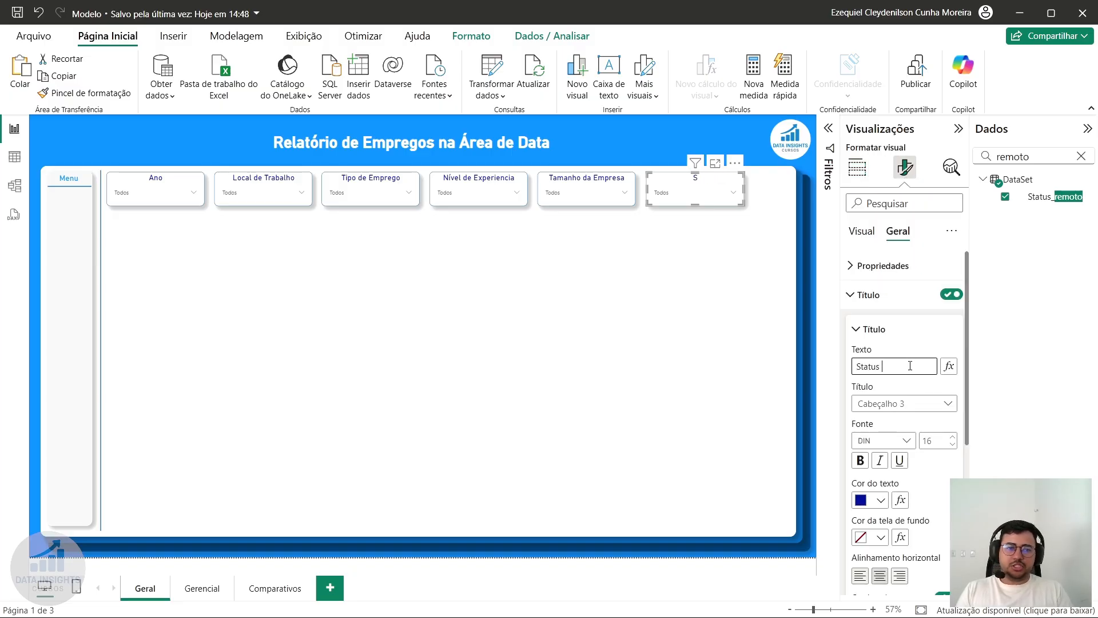
- Check the dropdown options of each slicer in the row, from Ano to Status Remoto
click(722, 199)
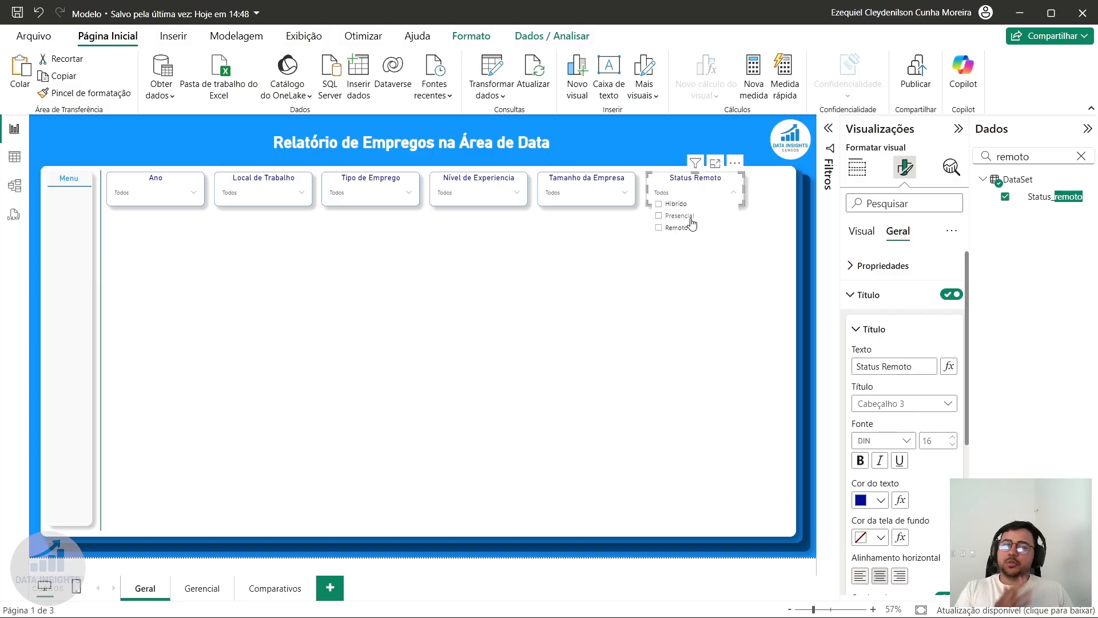
click(595, 192)
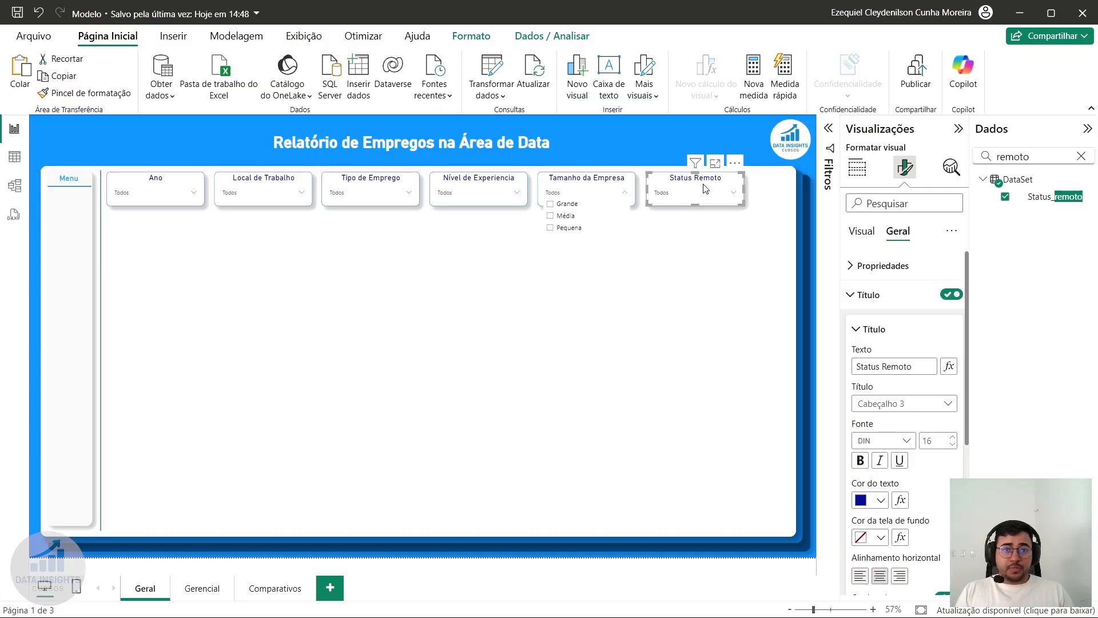
click(147, 193)
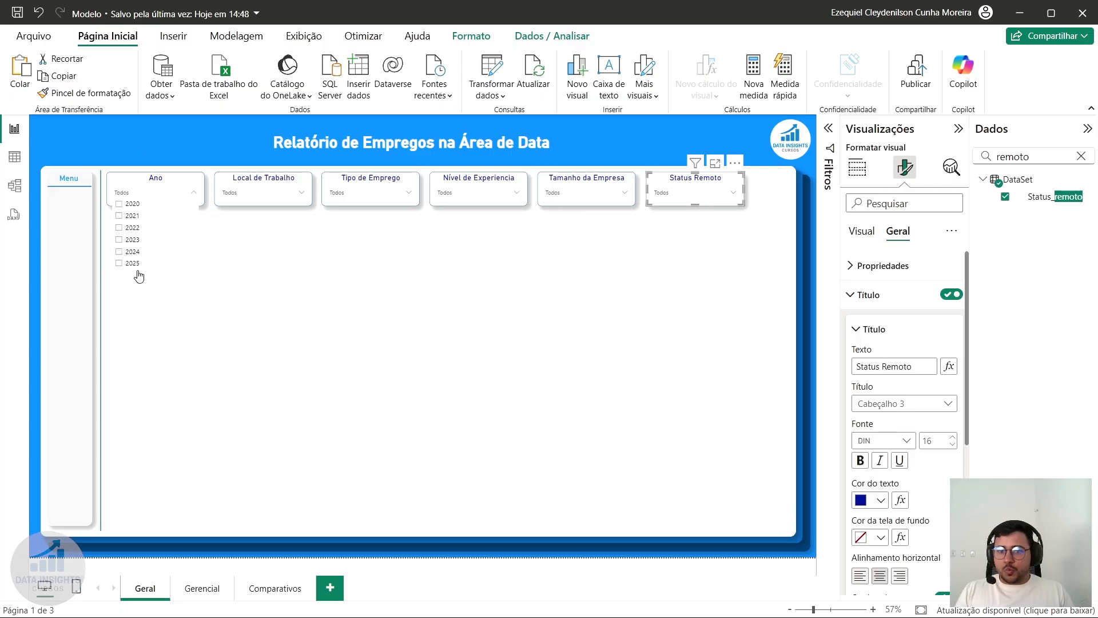
click(290, 194)
click(368, 194)
click(477, 194)
click(586, 195)
click(680, 195)
click(680, 194)
click(153, 181)
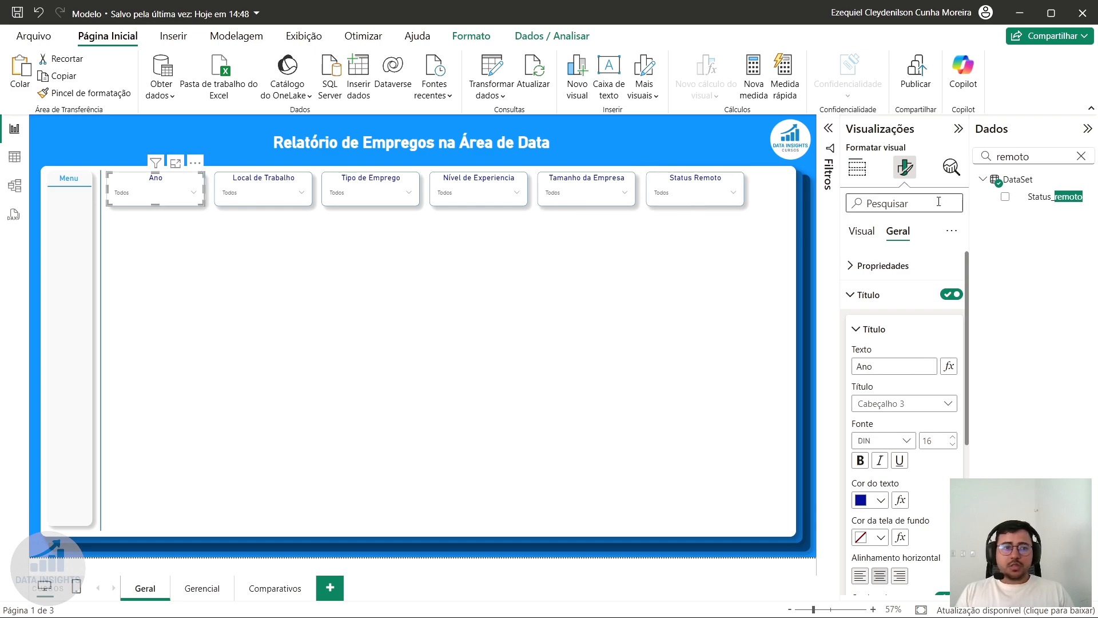
- Clear the field search, collapse the DataSet table and create a new measure in the # Medidas table
click(1081, 156)
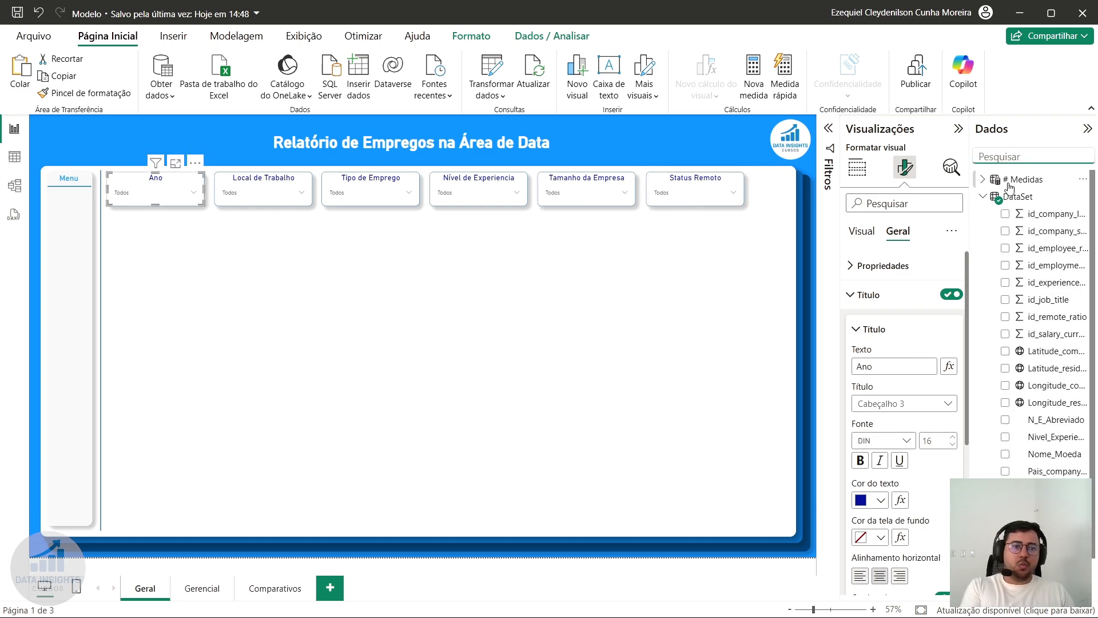
click(983, 196)
click(983, 180)
right_click(1035, 179)
click(984, 200)
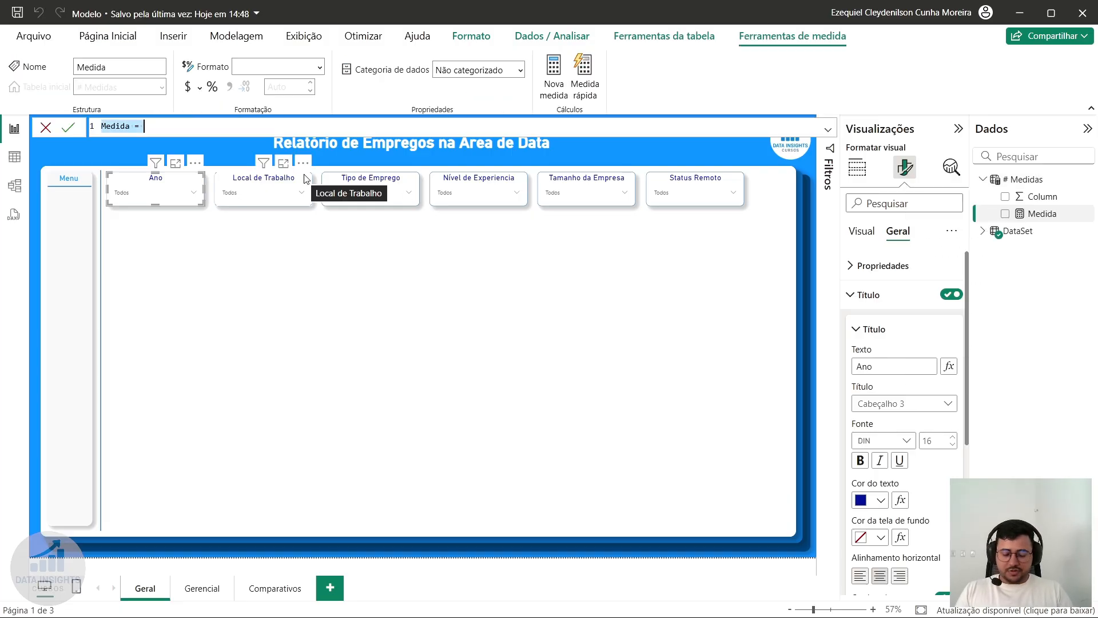
- Define the new measure as Data Atualização = UTCNOW() - TIME(3,0,0)
text(Data Atualização =)
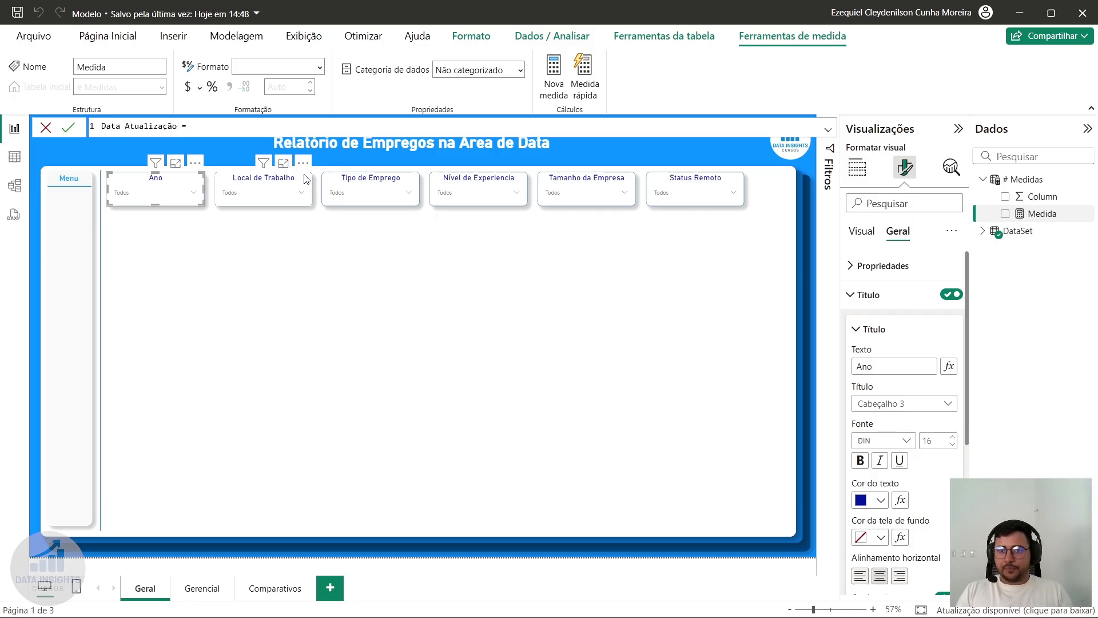
text( UTCNOW())
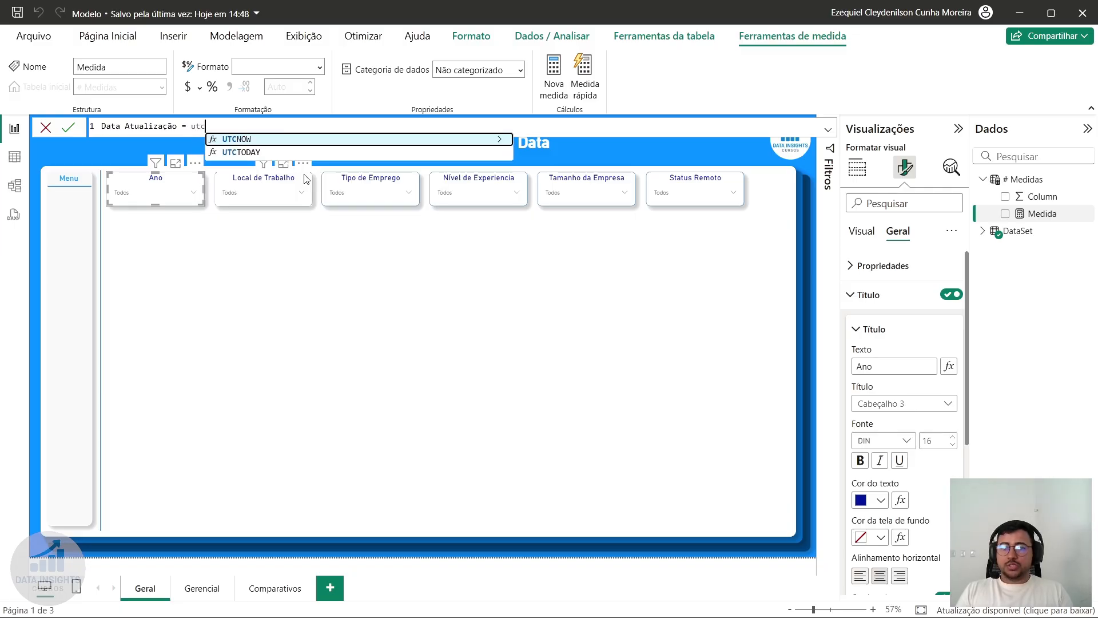
text( - TIME()
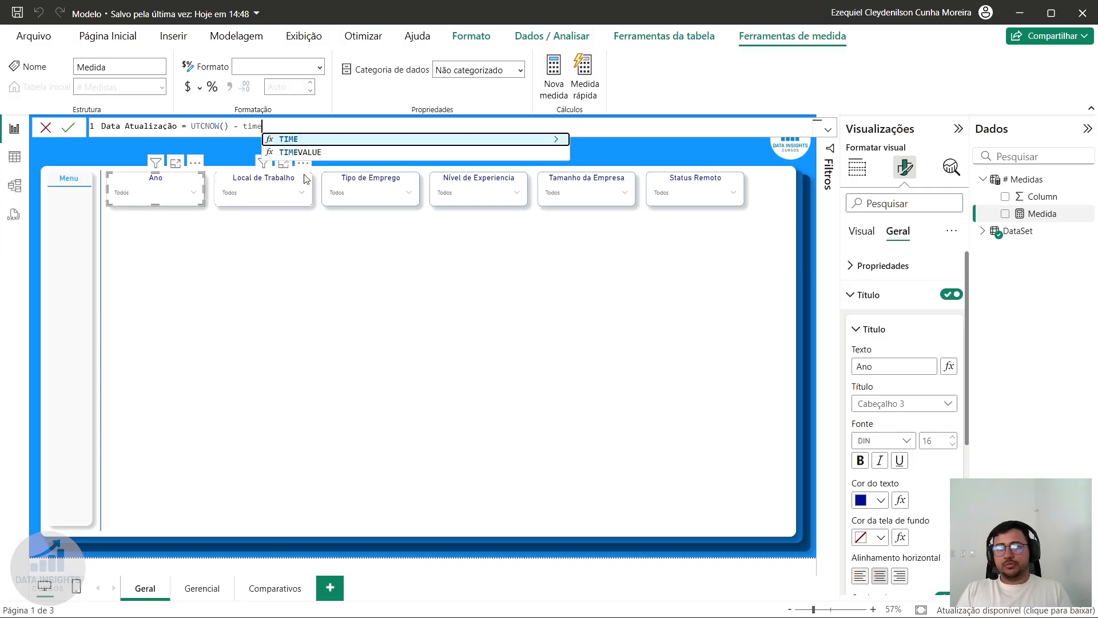
text(3,0,0))
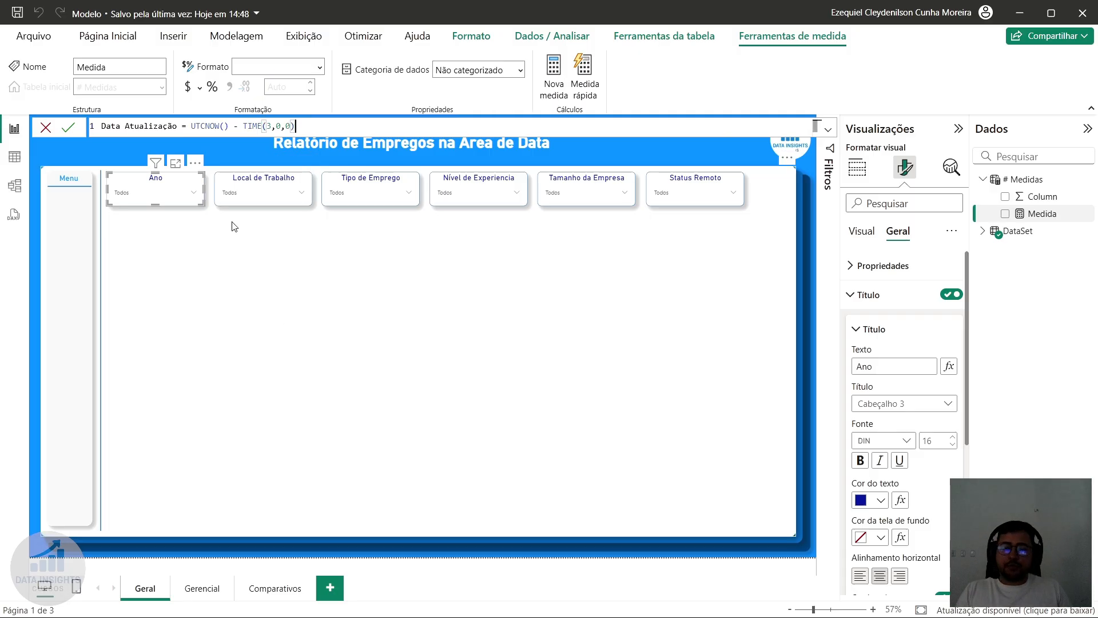
double_click(209, 127)
drag(230, 126, 342, 127)
click(343, 127)
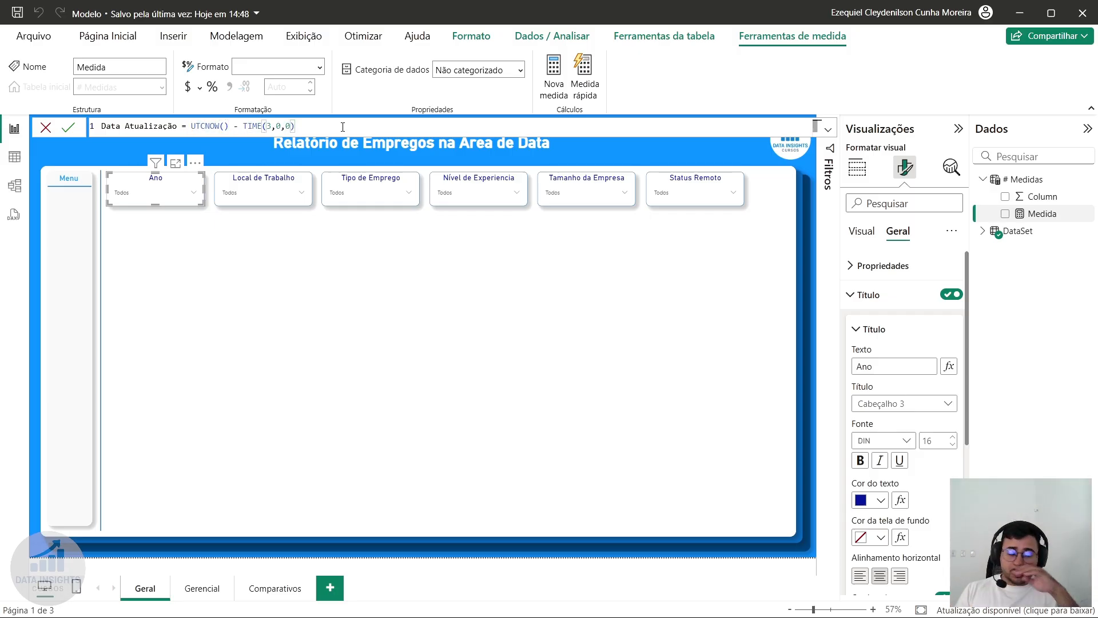
key(Return)
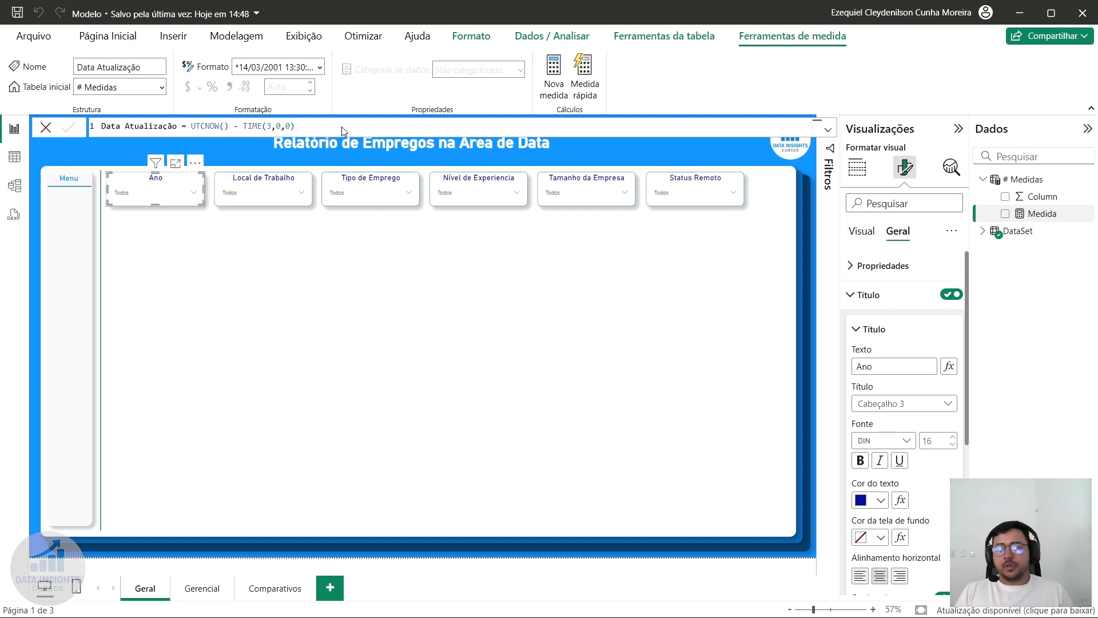
drag(354, 127, 322, 122)
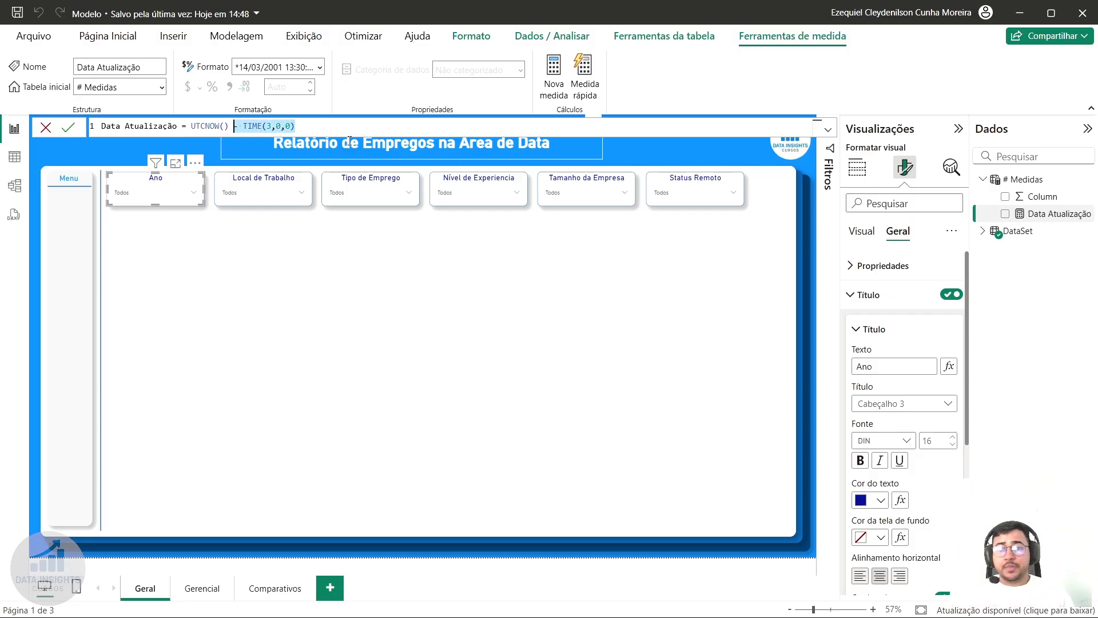
double_click(196, 127)
mouse_move(234, 126)
mouse_down()
mouse_move(344, 125)
mouse_move(231, 129)
mouse_up()
click(389, 124)
drag(352, 124, 107, 127)
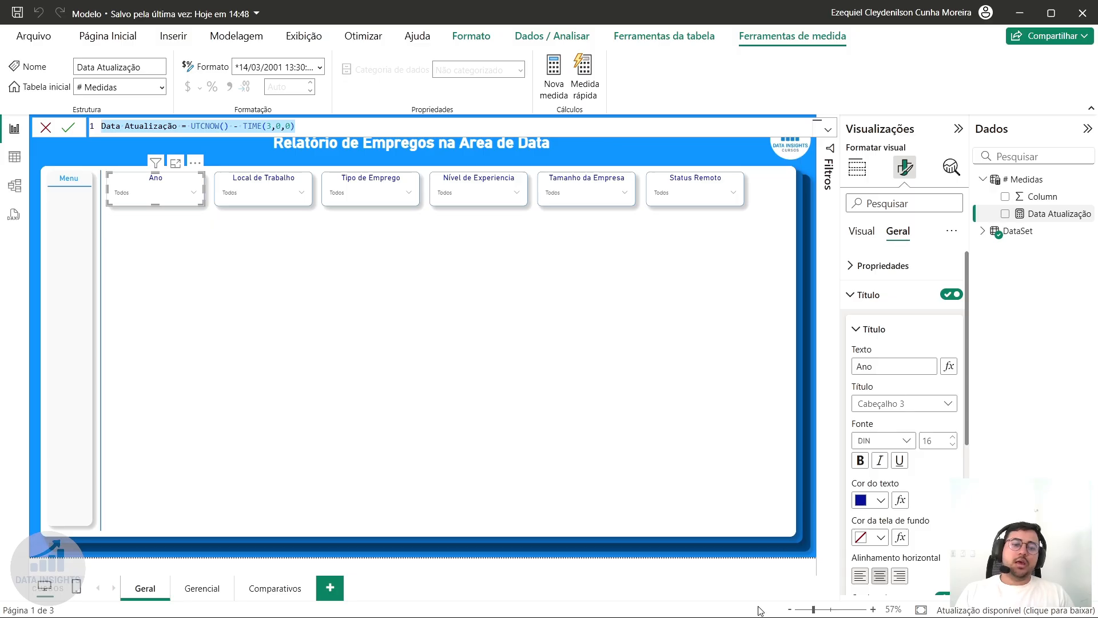
- Add a card showing the Data Atualização measure and fit it into the blue header beside the report title, above the Menu strip
click(726, 573)
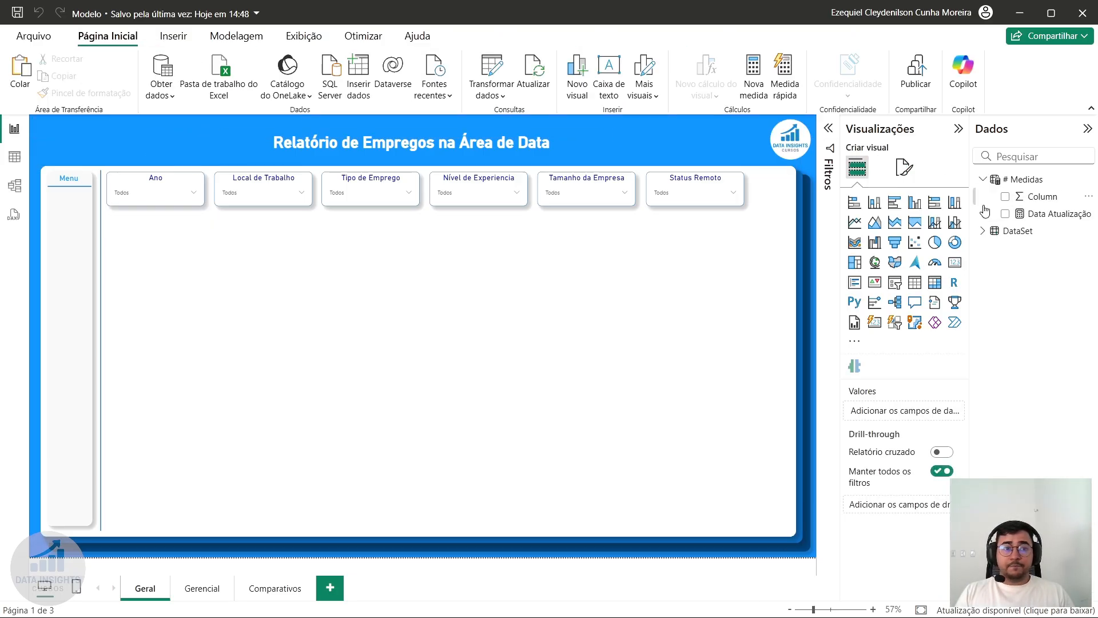
click(955, 261)
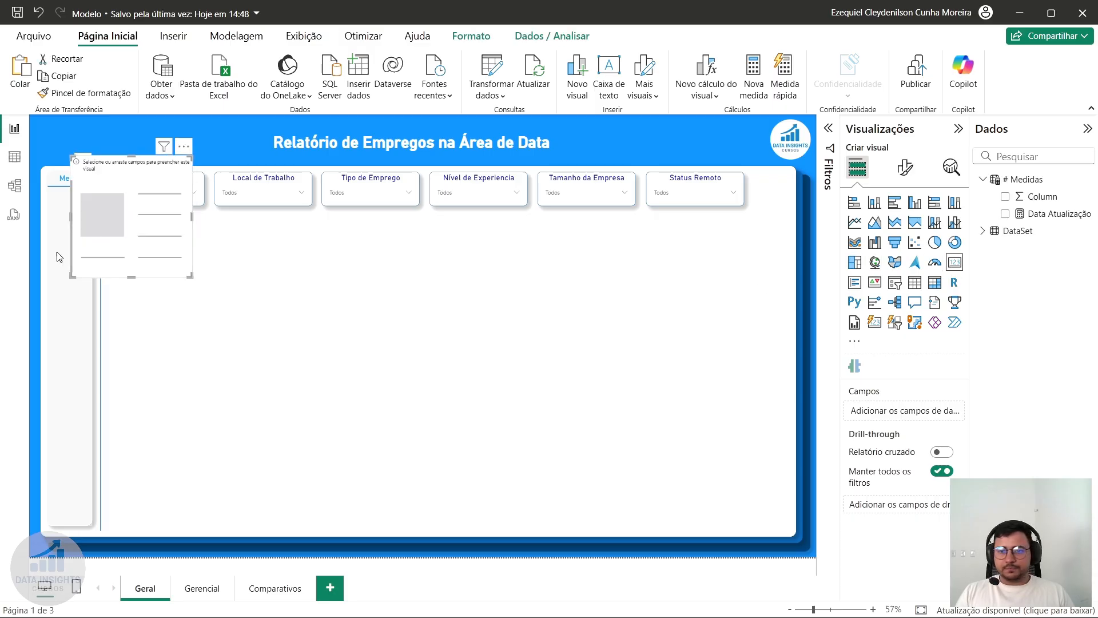
drag(1036, 222, 915, 413)
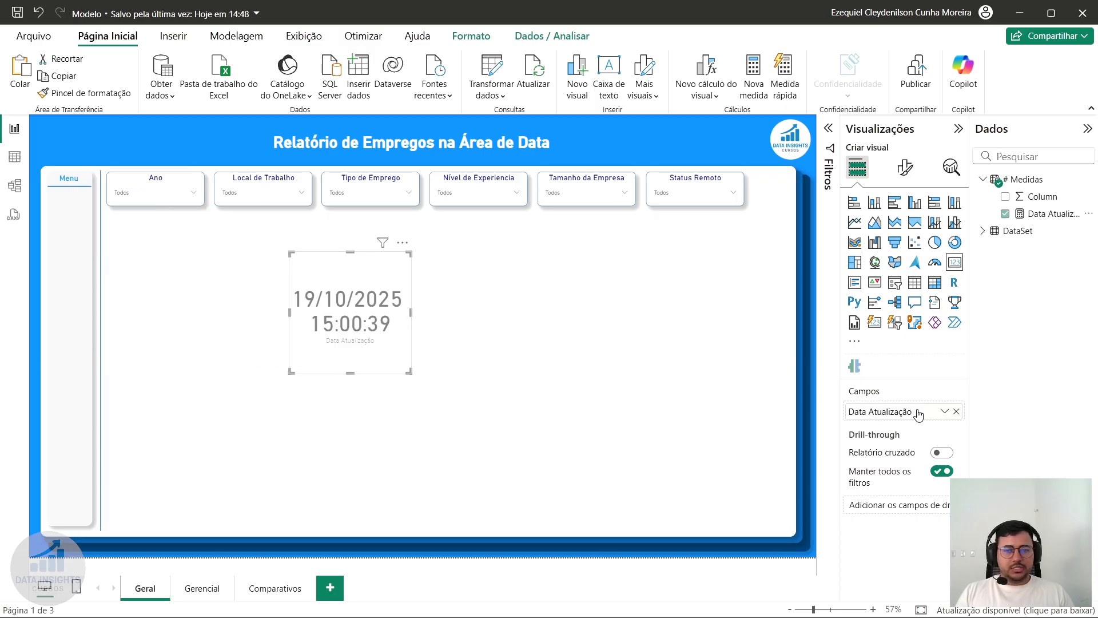
drag(357, 346, 124, 158)
- Set the font size of the Data Atualização card's value to 25
click(905, 167)
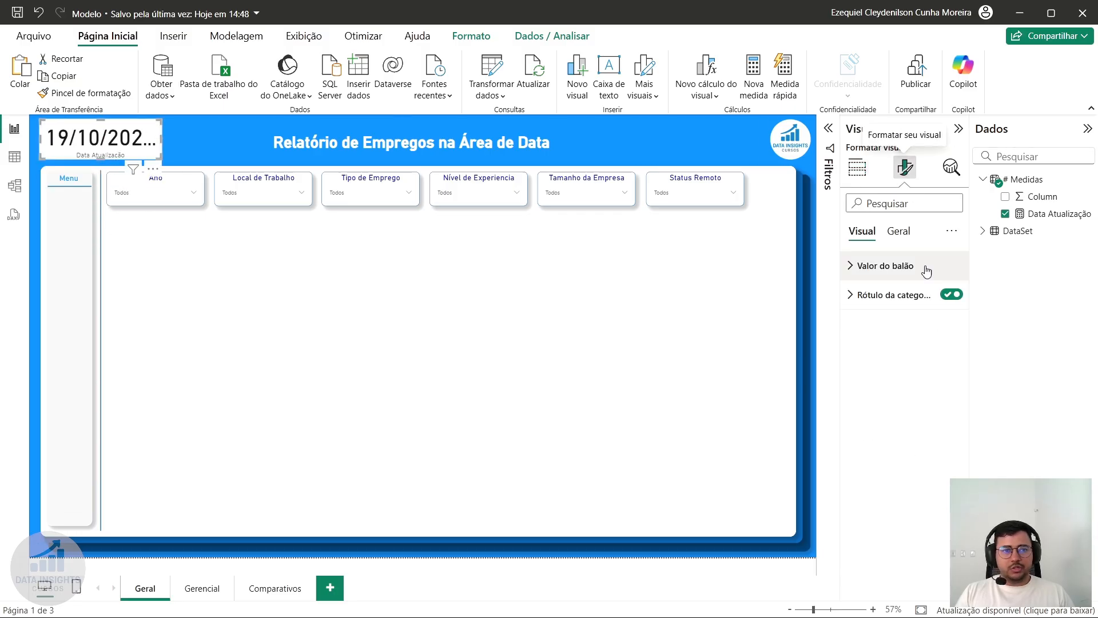
click(934, 263)
double_click(939, 316)
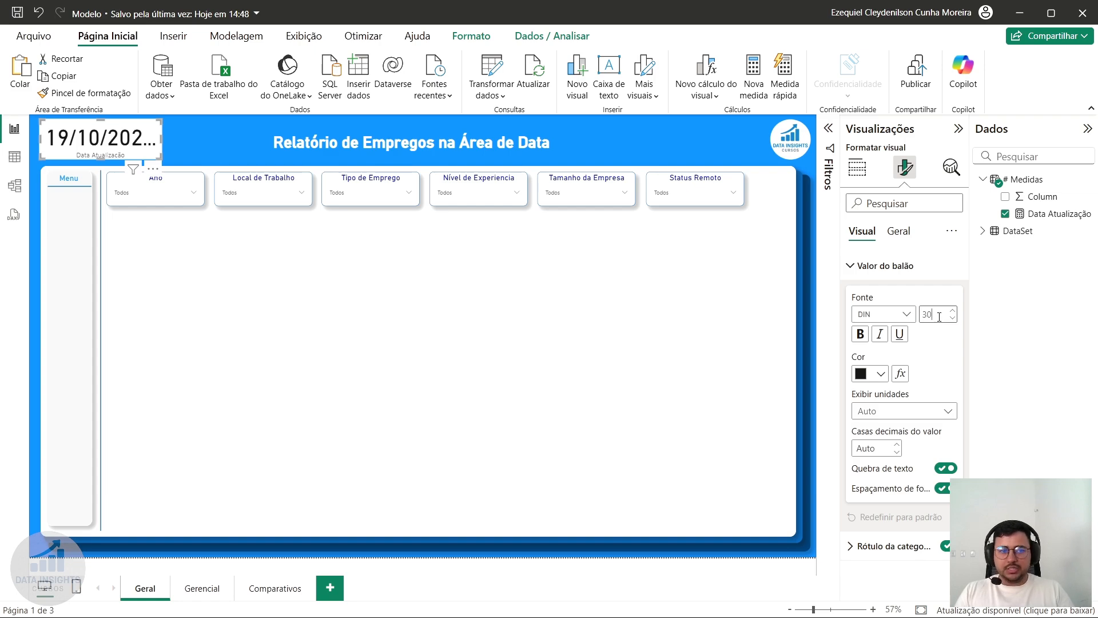
key(Return)
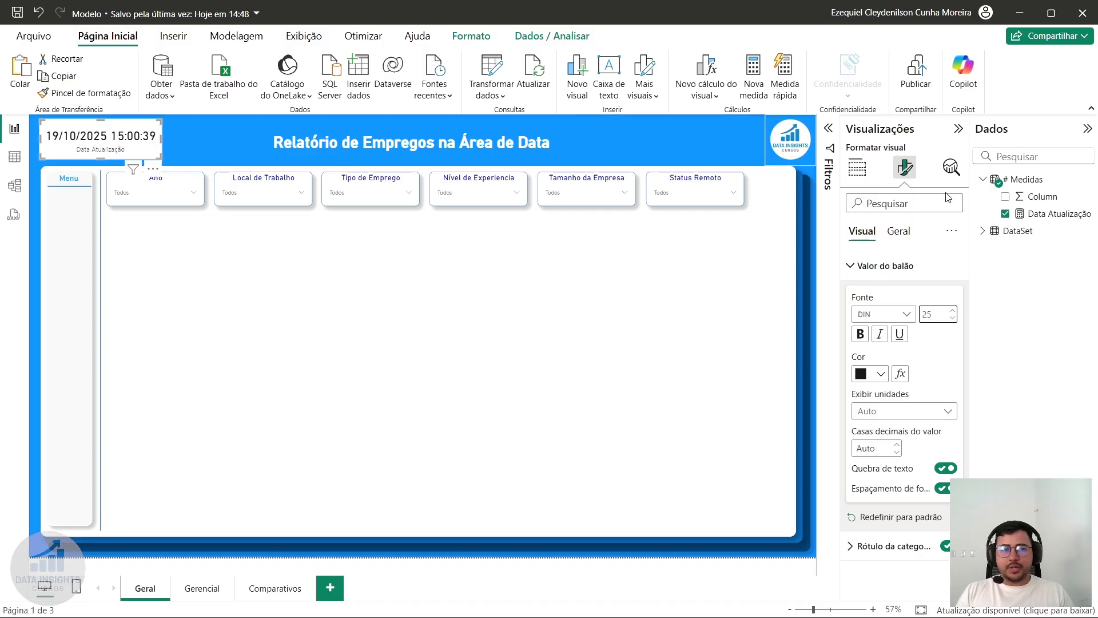
- Turn off the background of the Data Atualização card
click(899, 231)
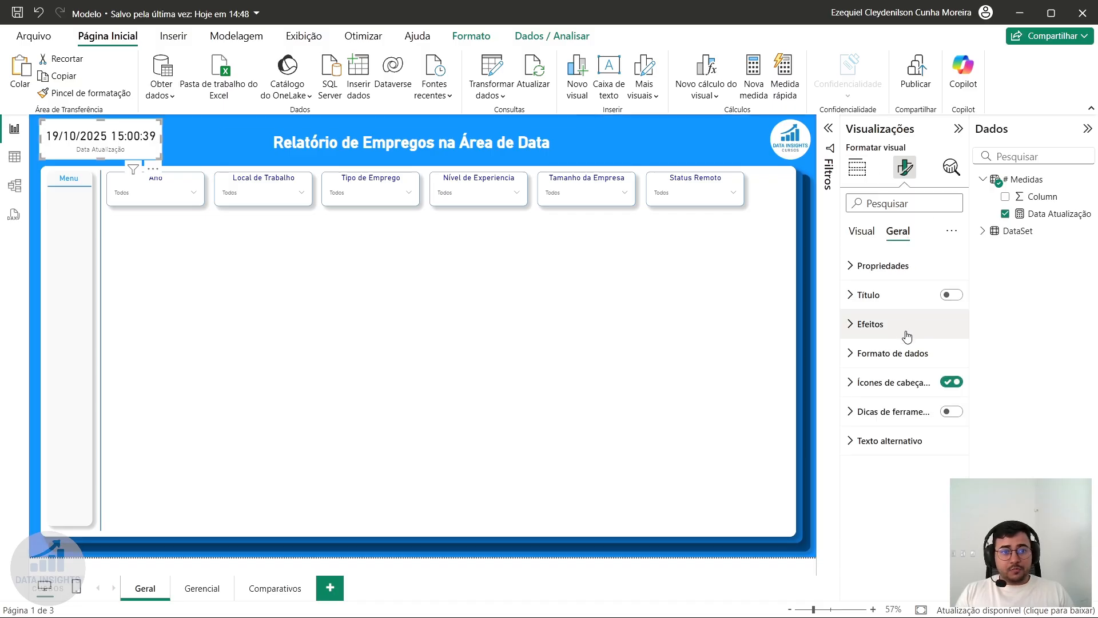
click(876, 296)
click(882, 296)
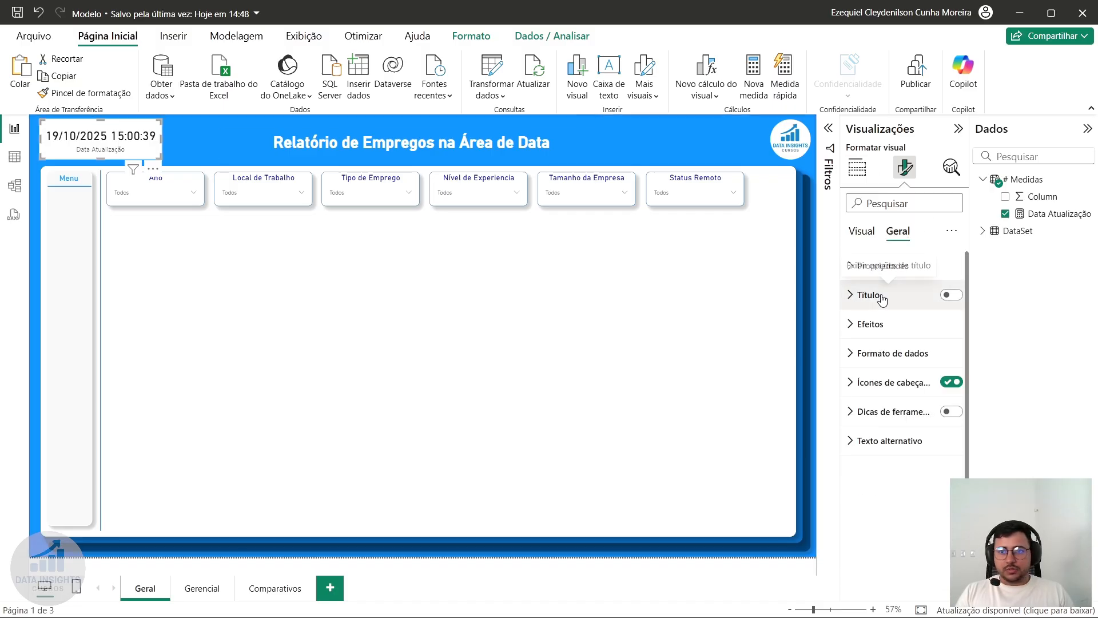
click(907, 329)
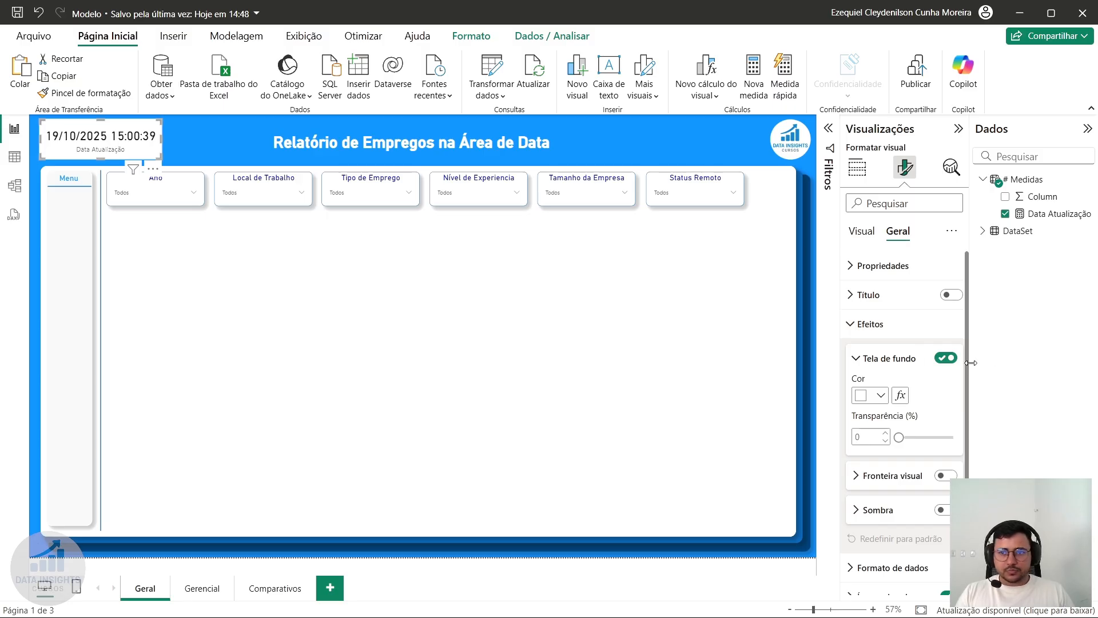
click(946, 358)
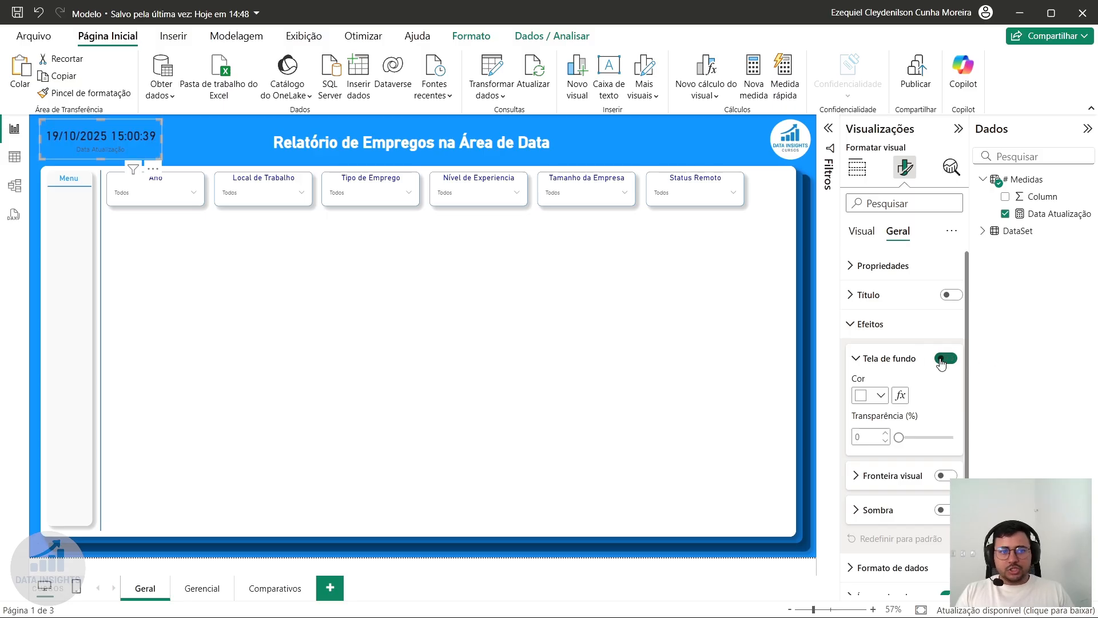
click(879, 361)
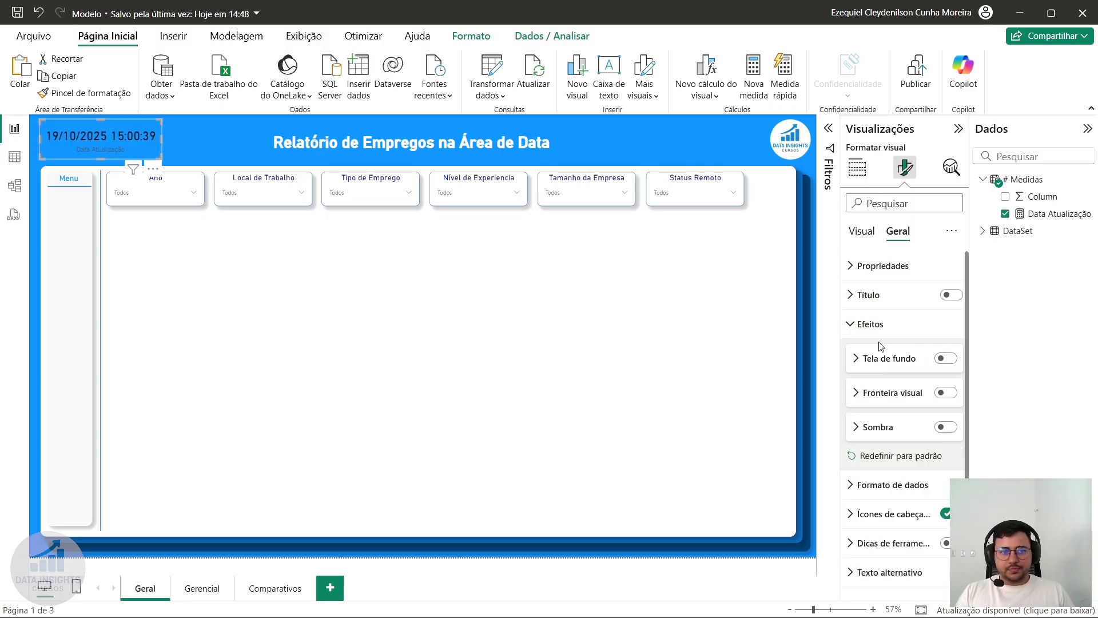
- Set the font colour of both the value and the category label of the Data Atualização card to white
click(877, 224)
click(881, 373)
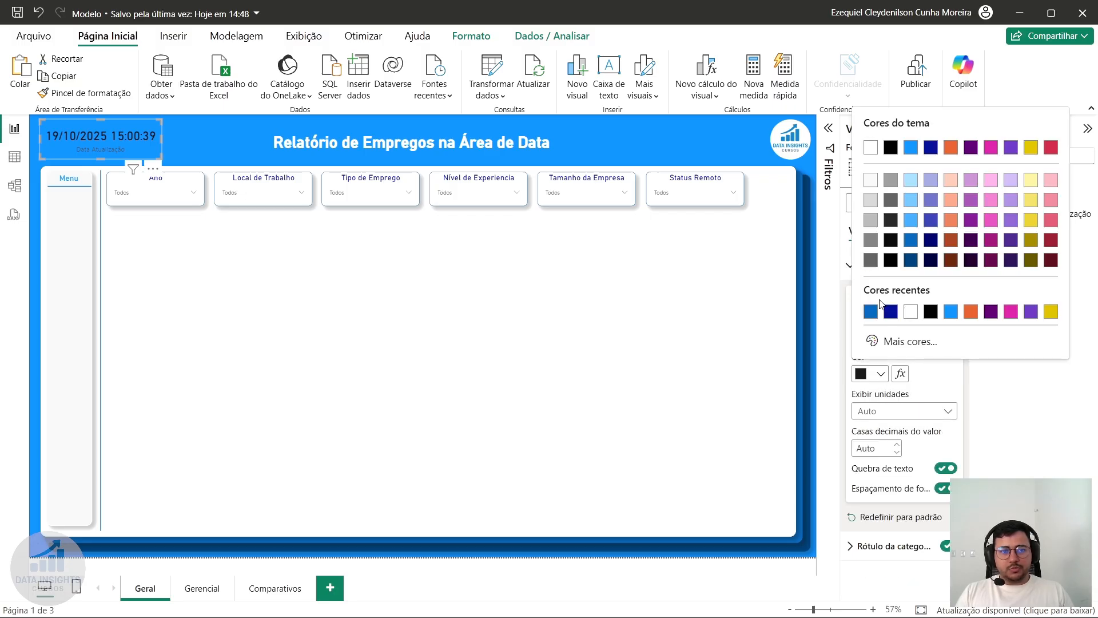
click(916, 312)
click(890, 266)
click(891, 295)
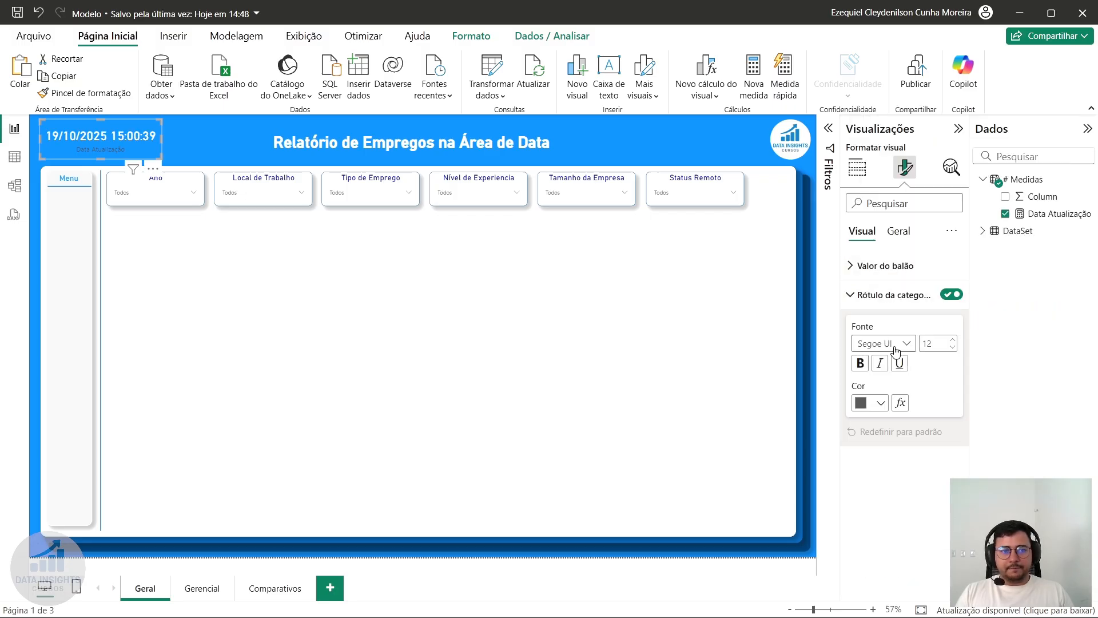
click(882, 399)
click(874, 342)
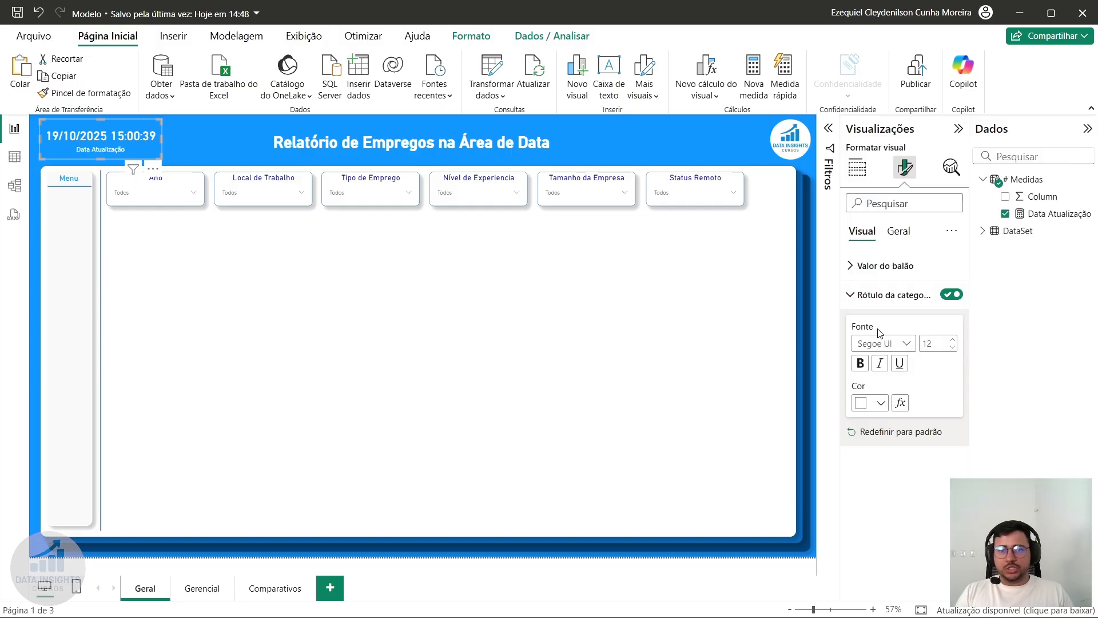
- Add a dark blue visual border with 10 px rounded corners to the Data Atualização card
click(898, 230)
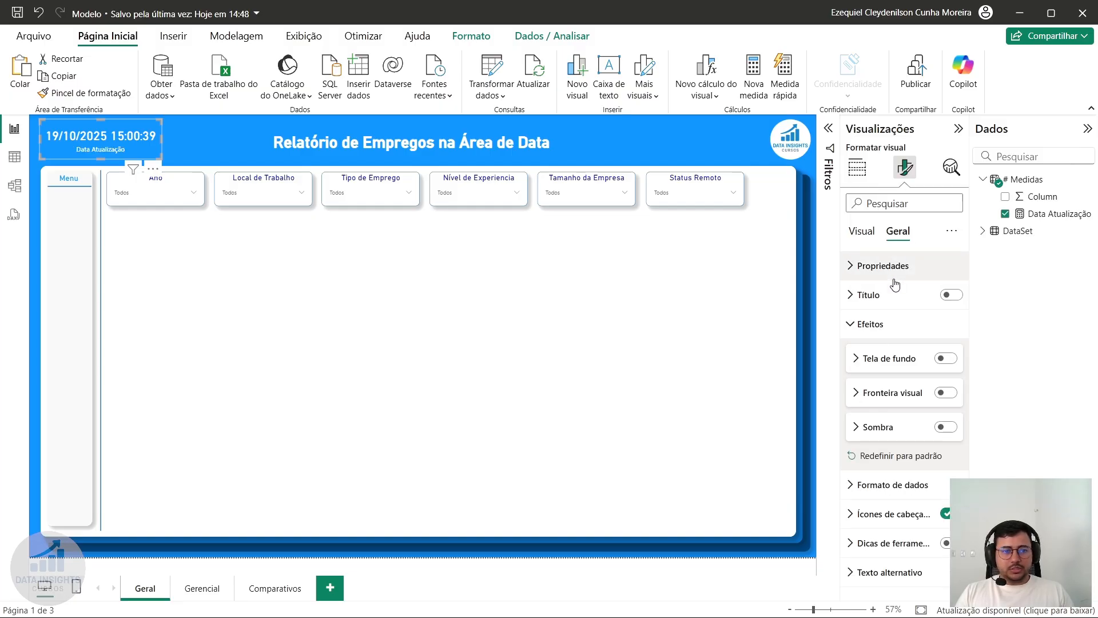
click(946, 392)
click(894, 395)
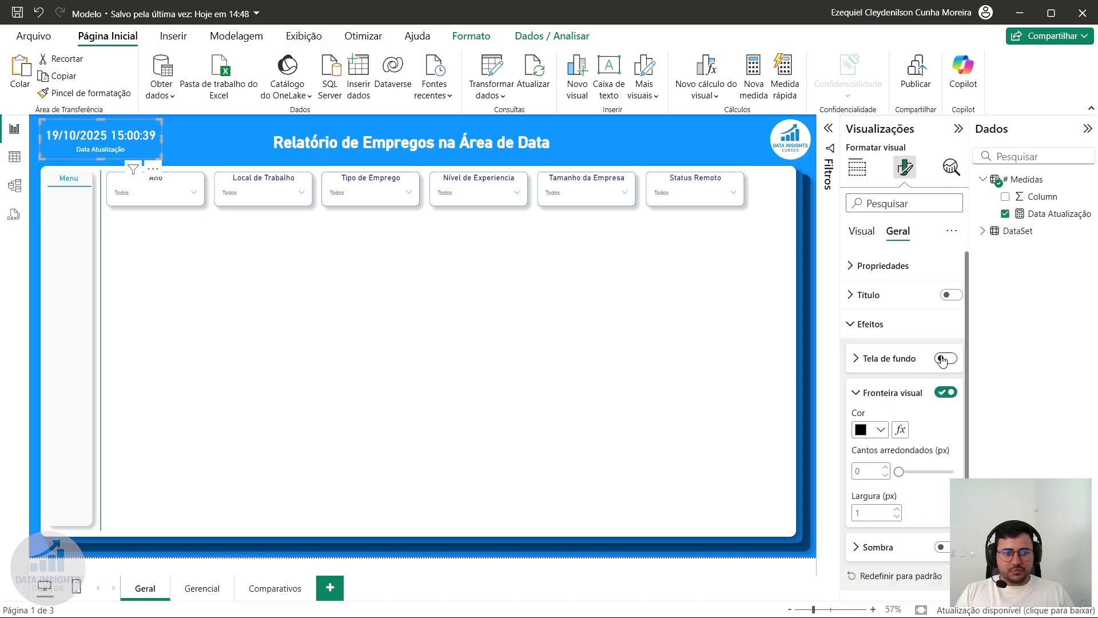
click(869, 429)
click(909, 366)
click(868, 470)
text(10)
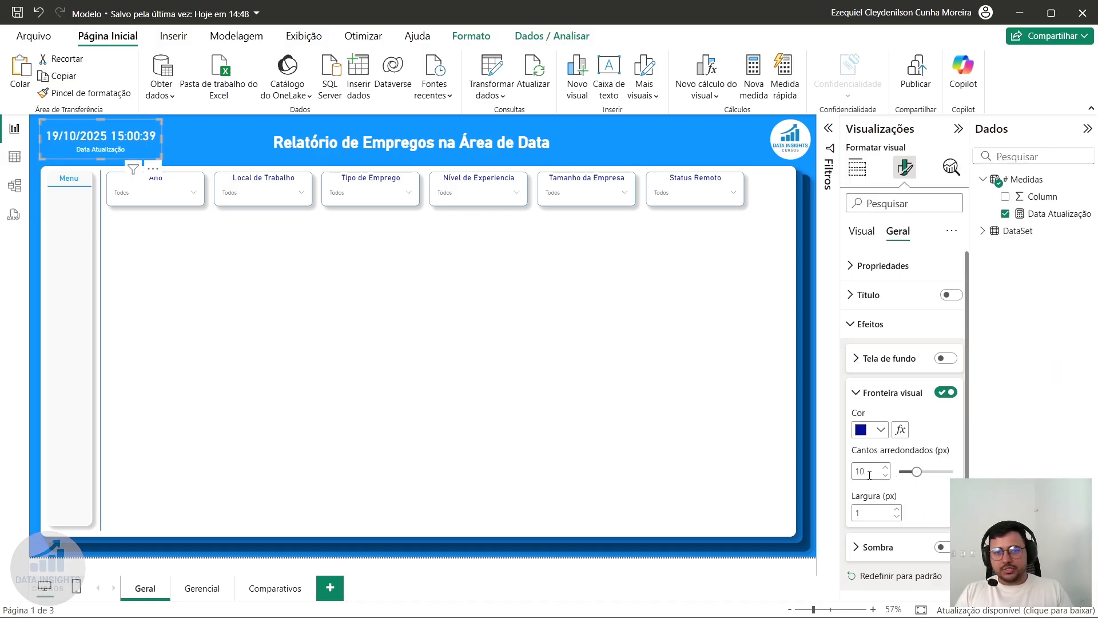
click(869, 475)
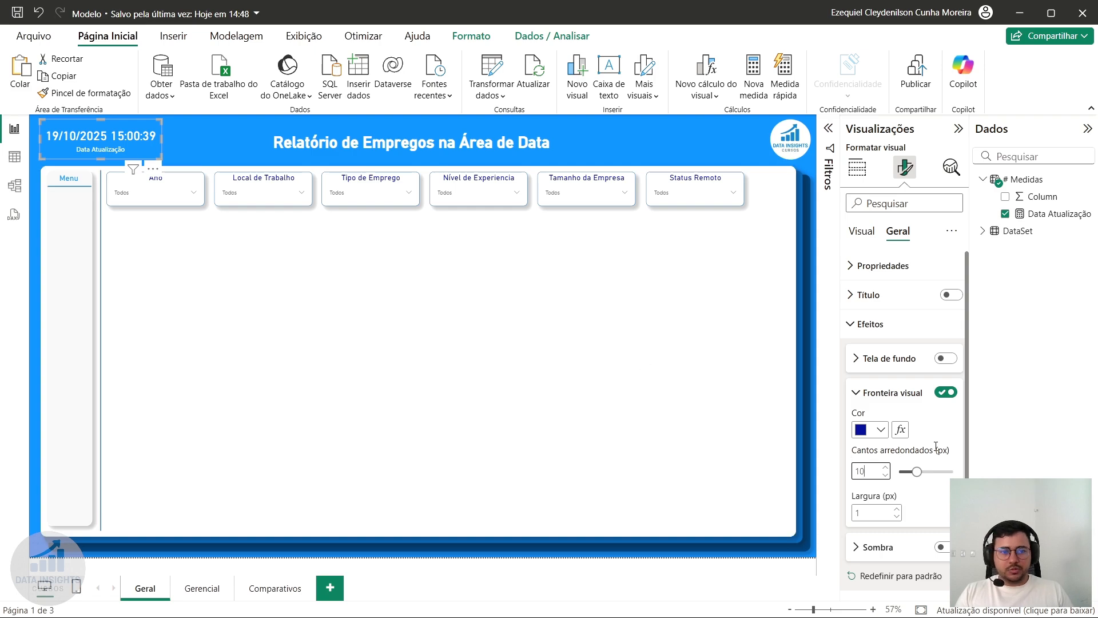
click(809, 567)
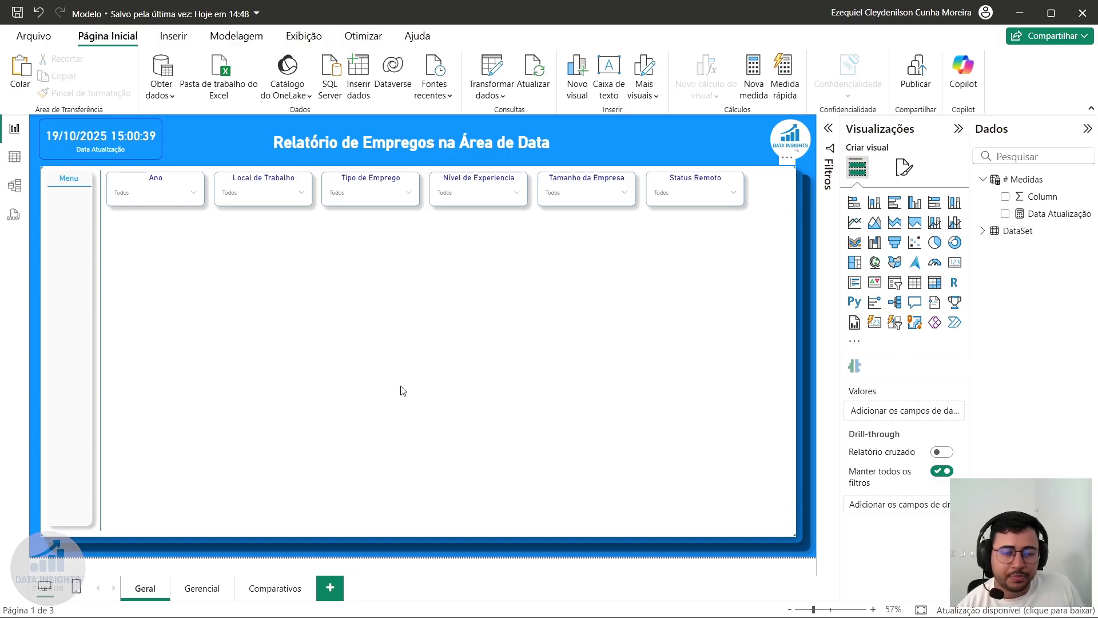
- In the model view, assign the Data Atualização measure to a display folder named Textos
click(1058, 213)
click(15, 182)
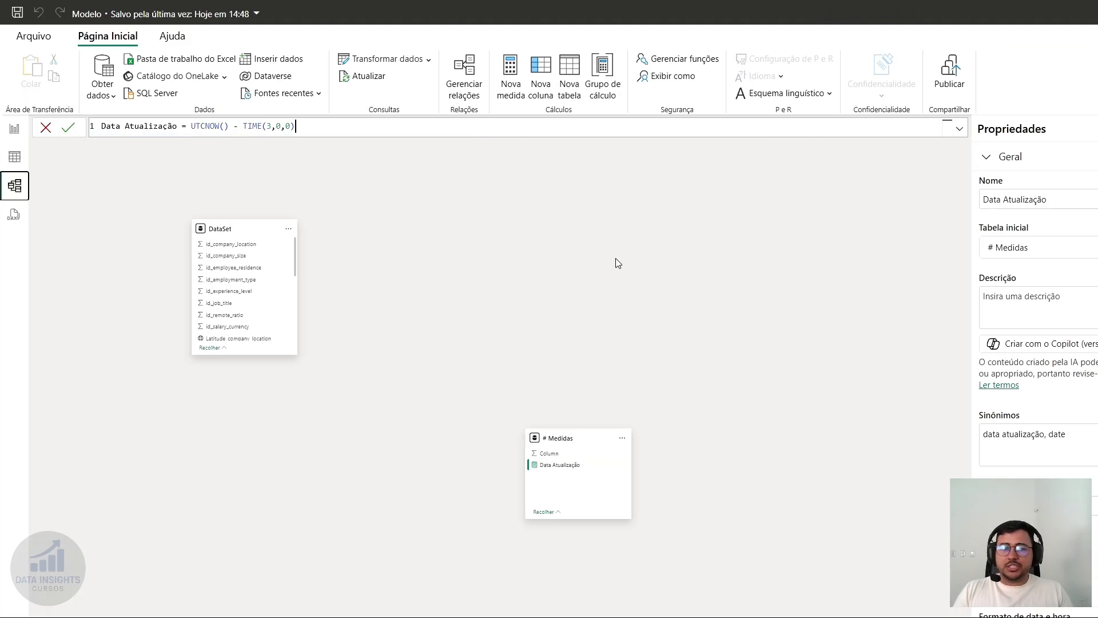
click(745, 503)
text(Texto)
key(Return)
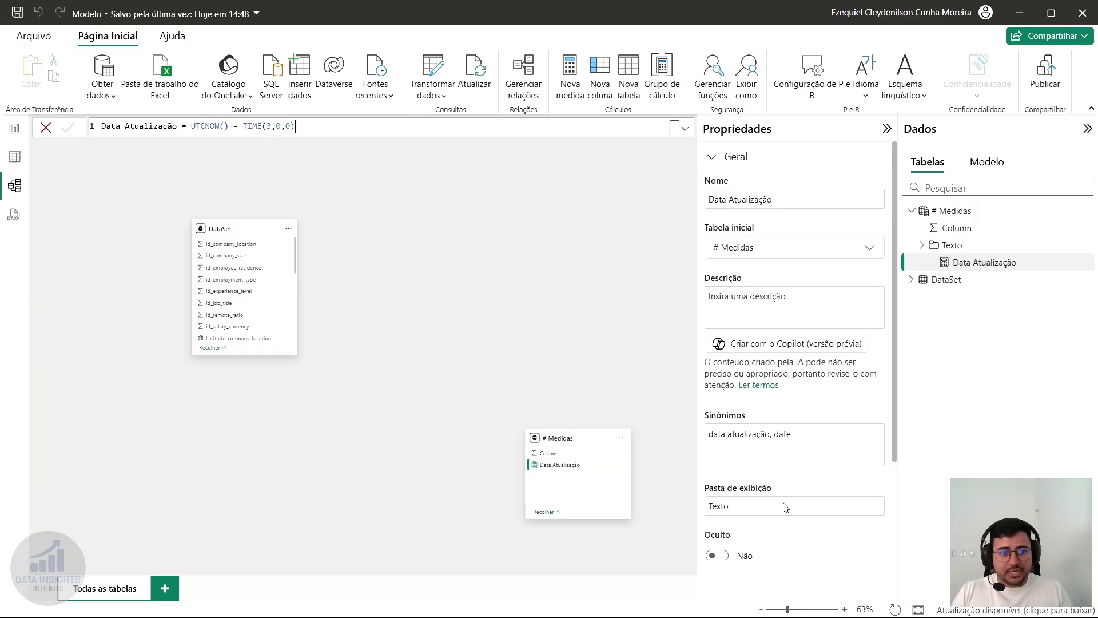
text(s)
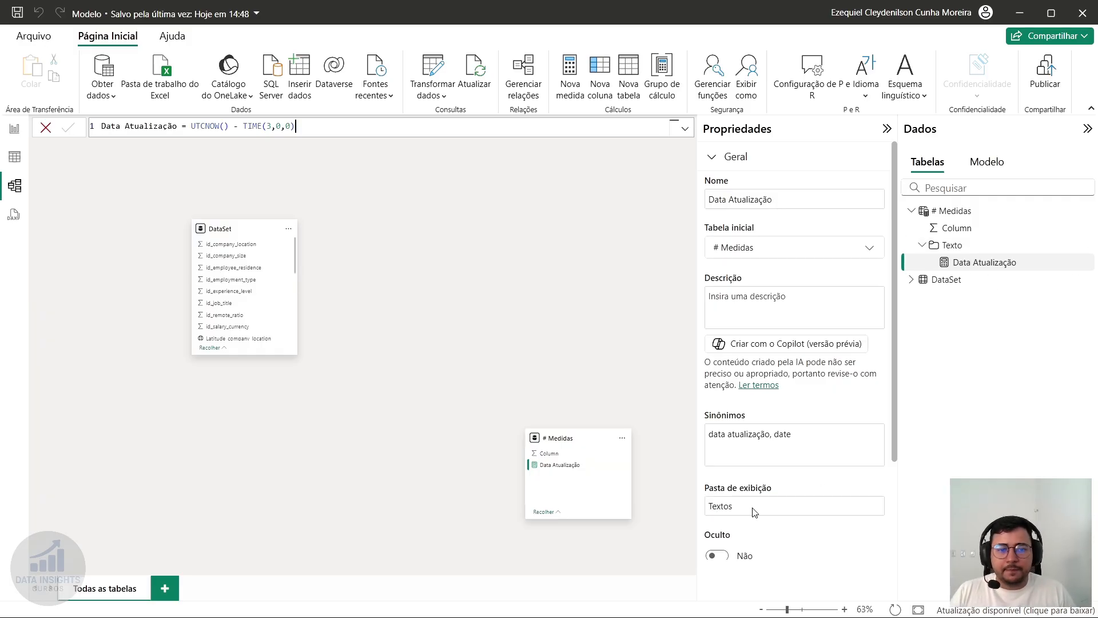
- Hide the Column field of the # Medidas table from the report view and return to the report page
right_click(945, 228)
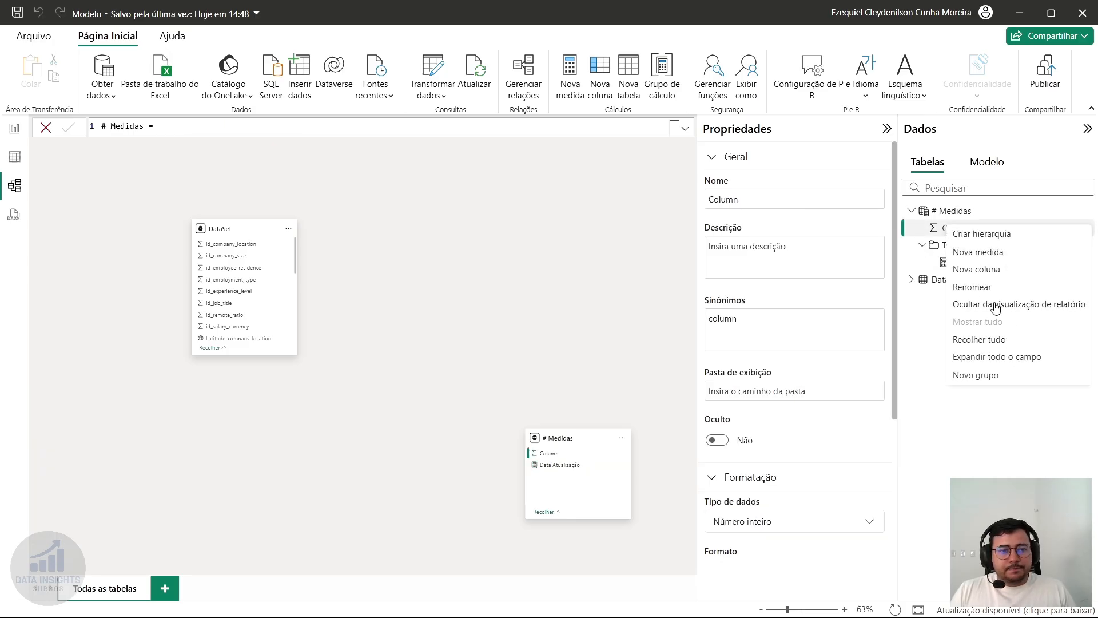
click(985, 303)
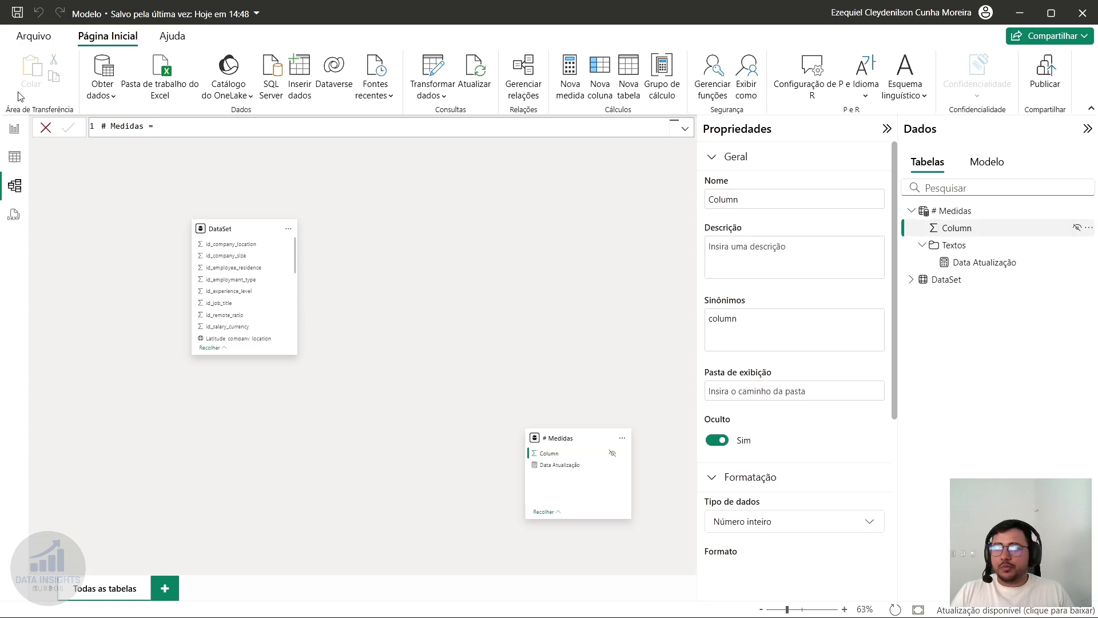
click(14, 128)
- Create a measure in the # Medidas table defined as Total de Vagas = COUNTROWS('DataSet')
click(992, 199)
click(992, 199)
click(992, 199)
right_click(1027, 184)
click(928, 211)
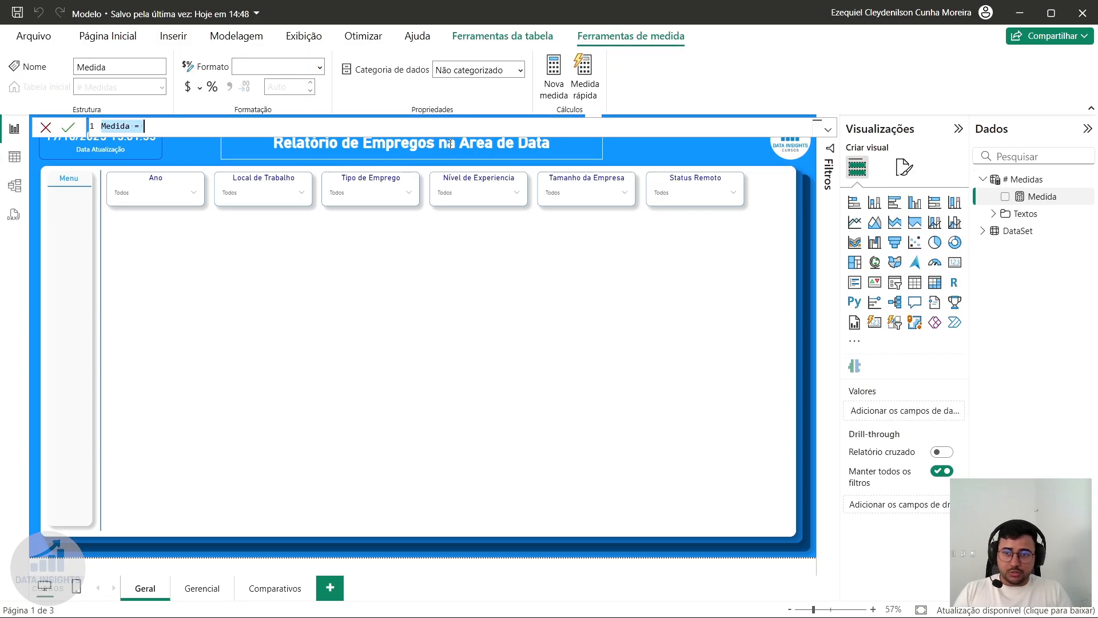
text(Total)
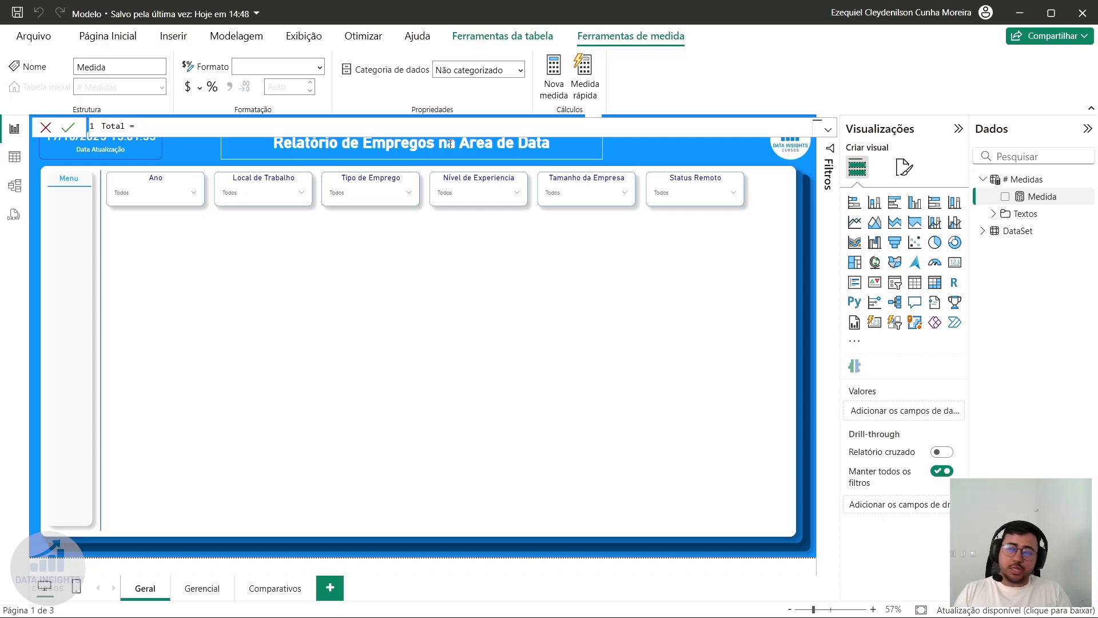
key(ctrl+a)
key(BackSpace)
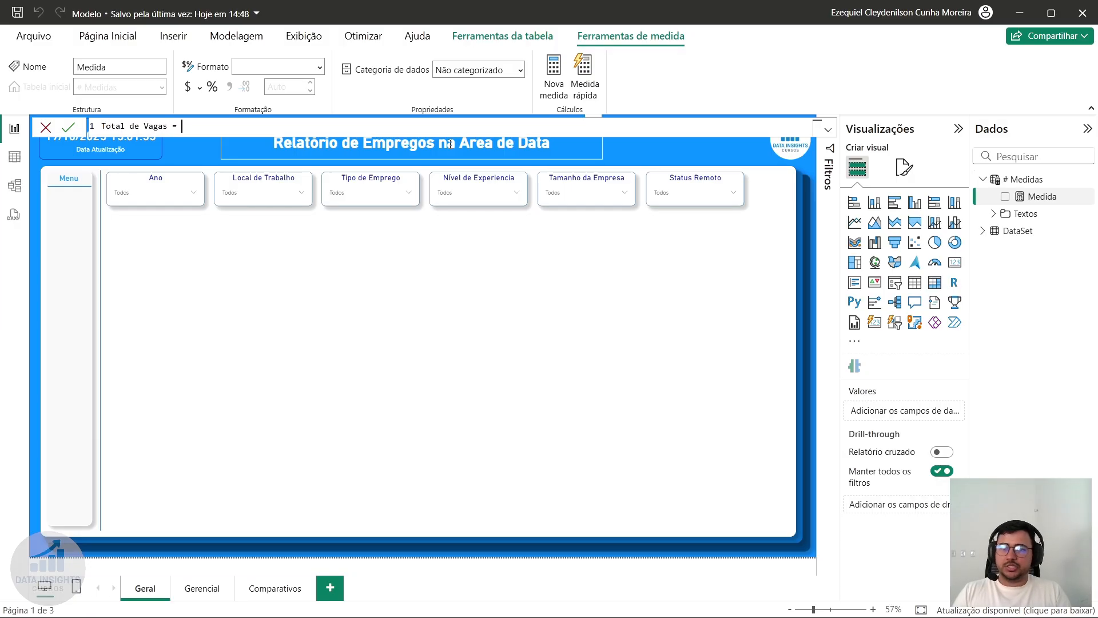
text(Total de Vagas = count)
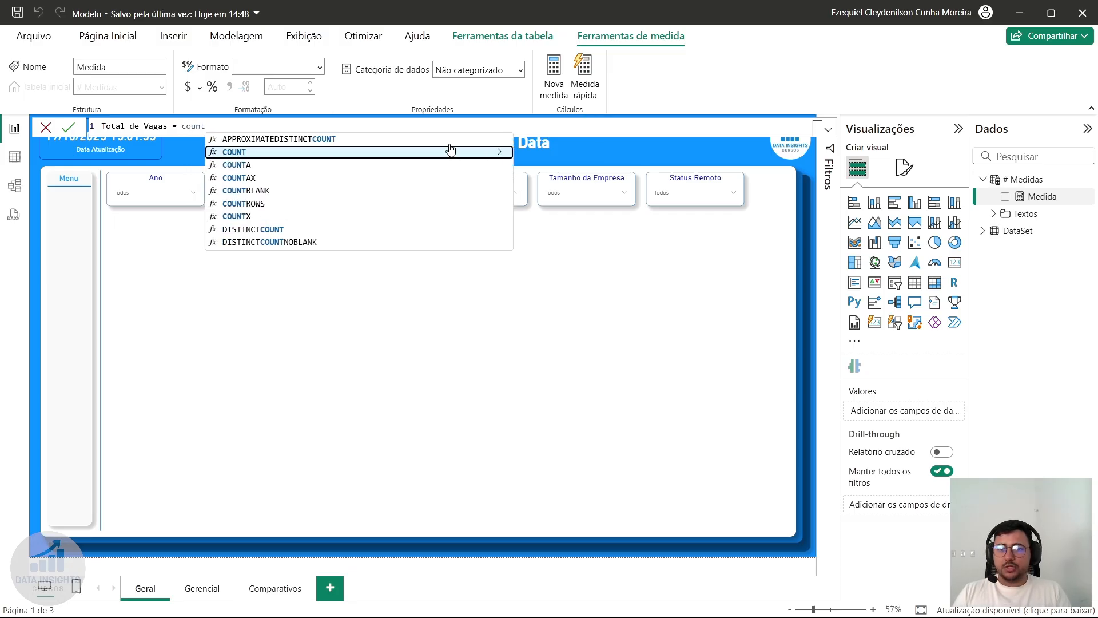
text(rows()
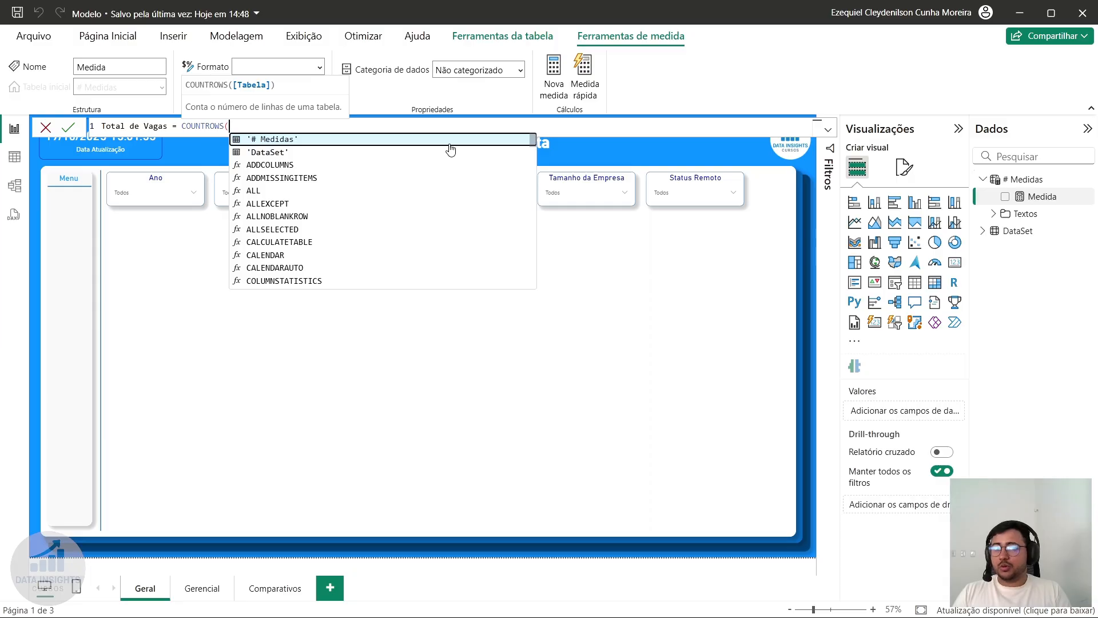
text(da)
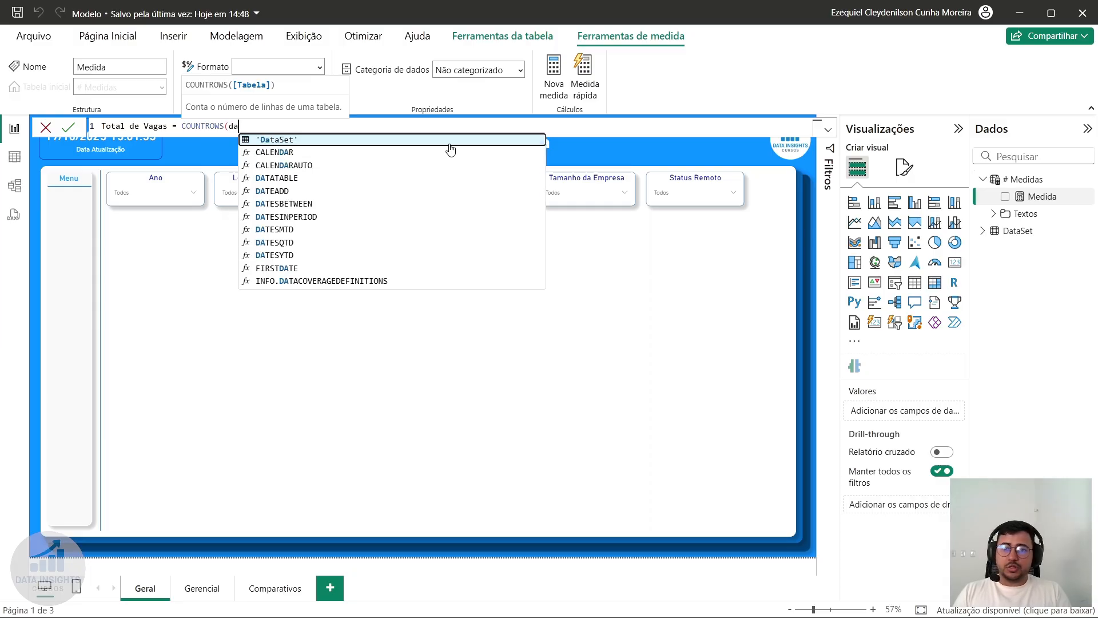
key(Tab)
text())
key(Return)
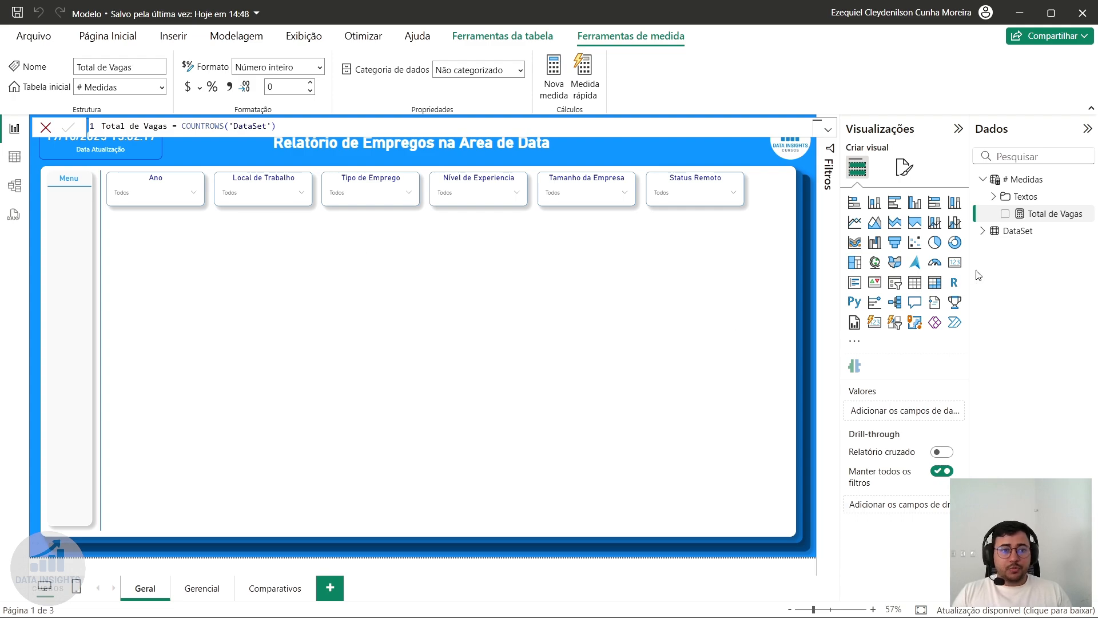
- Add a card showing the Total de Vagas measure and fit it below the Ano slicer, slightly wider than the slicer
click(955, 262)
drag(164, 226, 201, 285)
drag(168, 336, 167, 257)
drag(1050, 213, 892, 411)
drag(229, 235, 240, 237)
- Turn on the thousands separator for the Total de Vagas measure and move its card slightly lower
click(1047, 215)
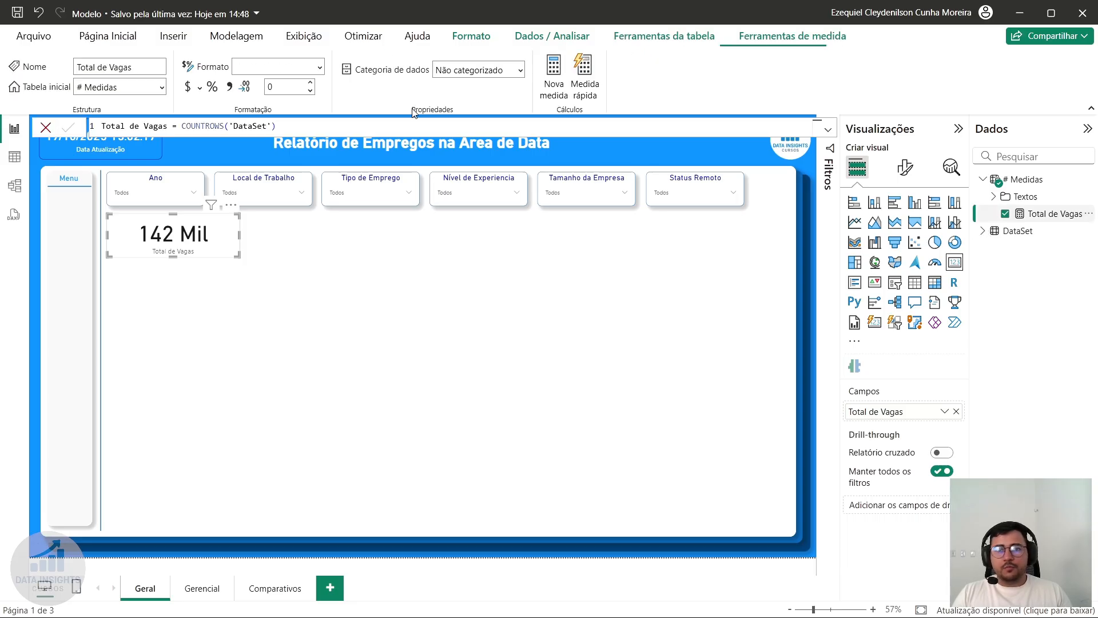
click(230, 87)
drag(174, 240, 176, 246)
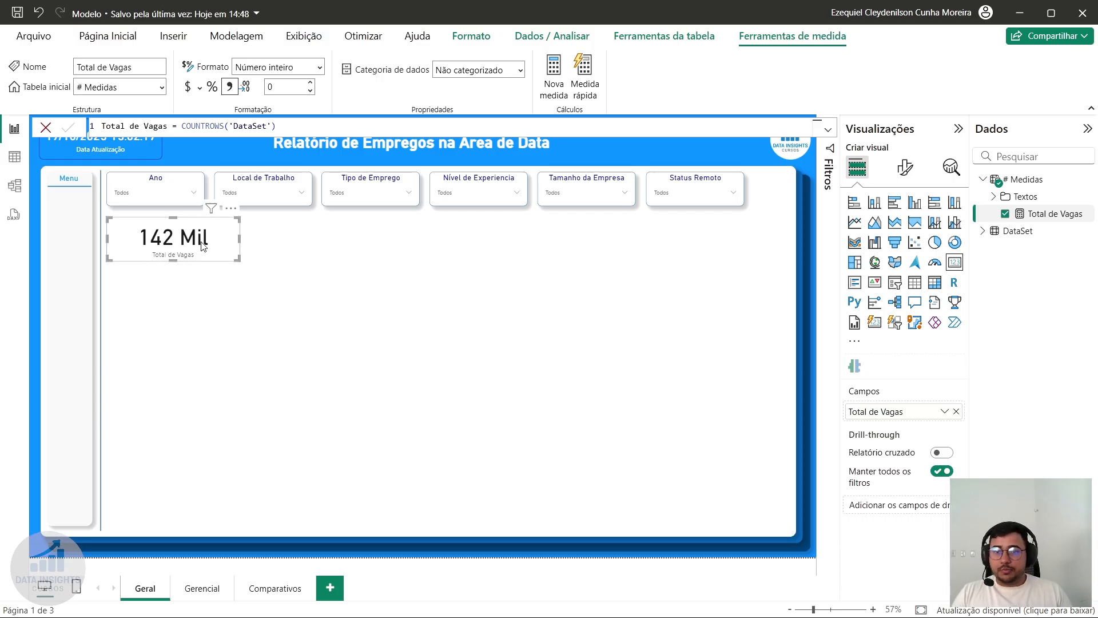
- Turn on the visual border of the Total de Vagas card and colour it dark blue #12239E
click(905, 167)
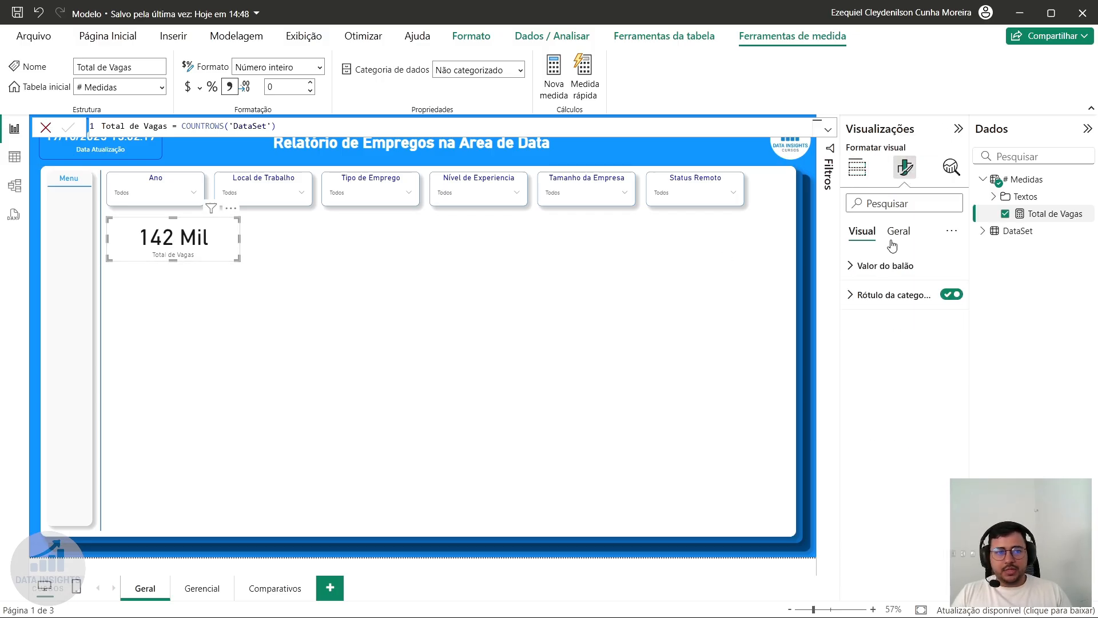
click(899, 232)
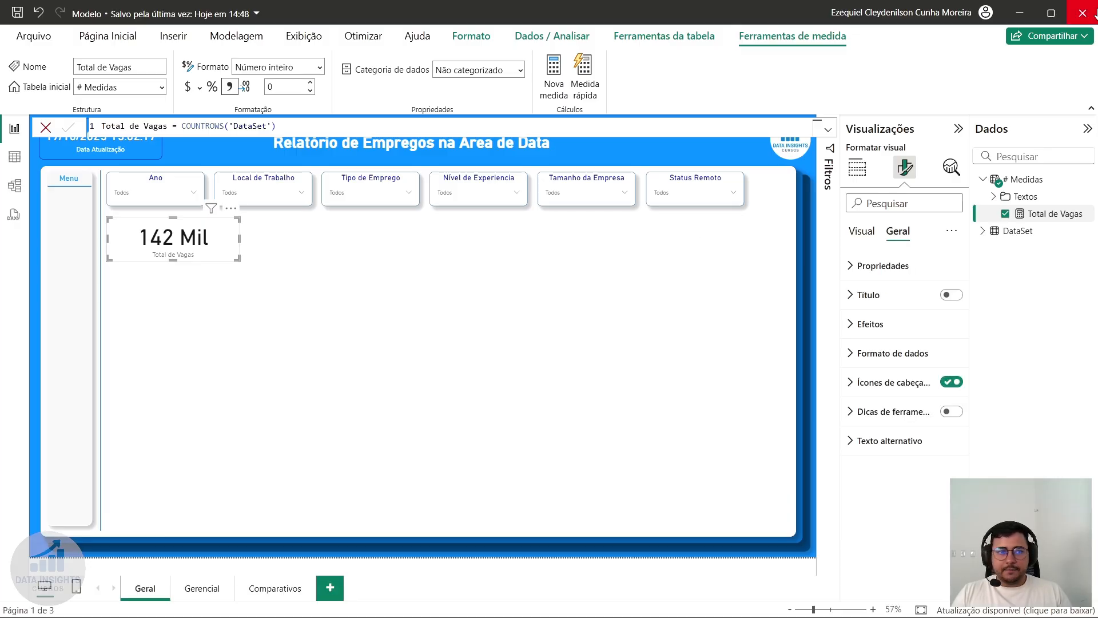
click(895, 326)
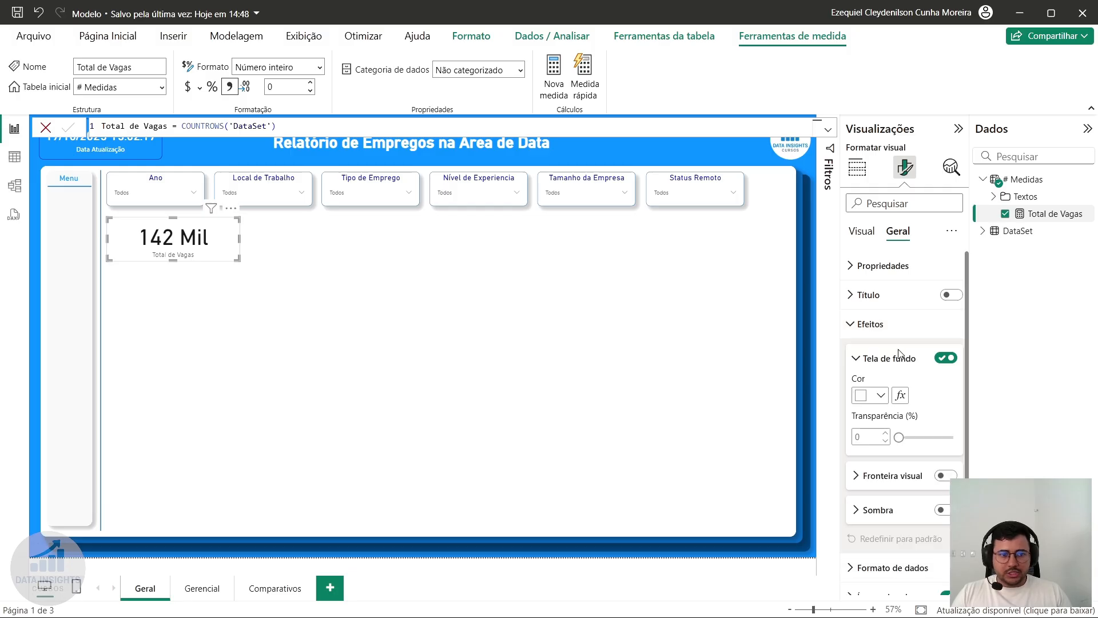
click(914, 481)
scroll(914, 435, down, 2)
click(881, 440)
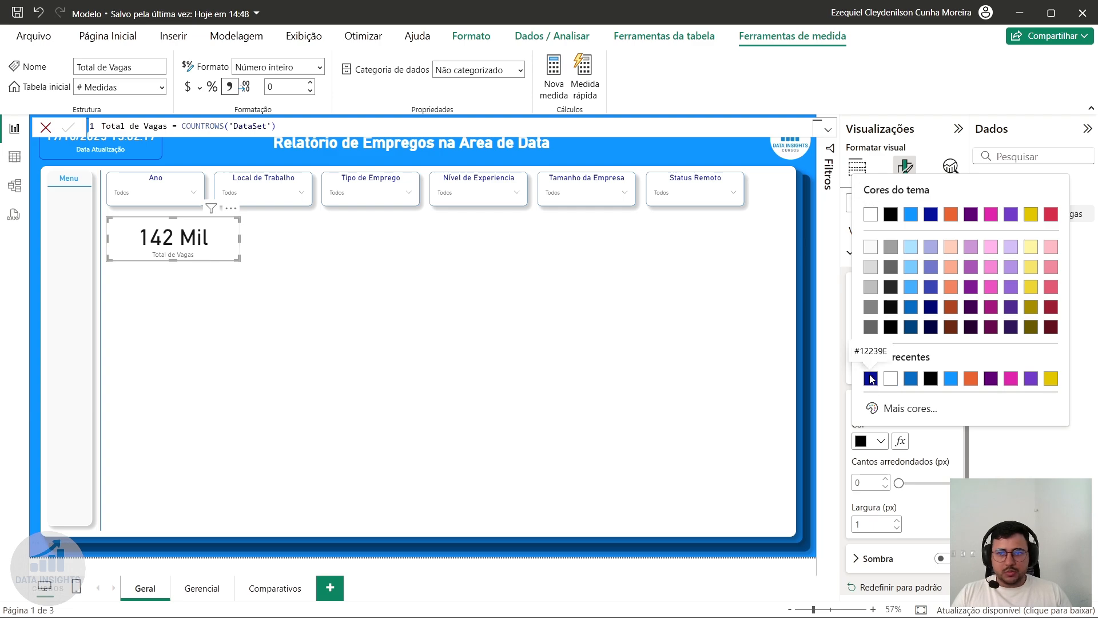
click(870, 379)
- Copy the Ano slicer's border colour #0D6ABF and apply it to the border of the Total de Vagas card
click(138, 183)
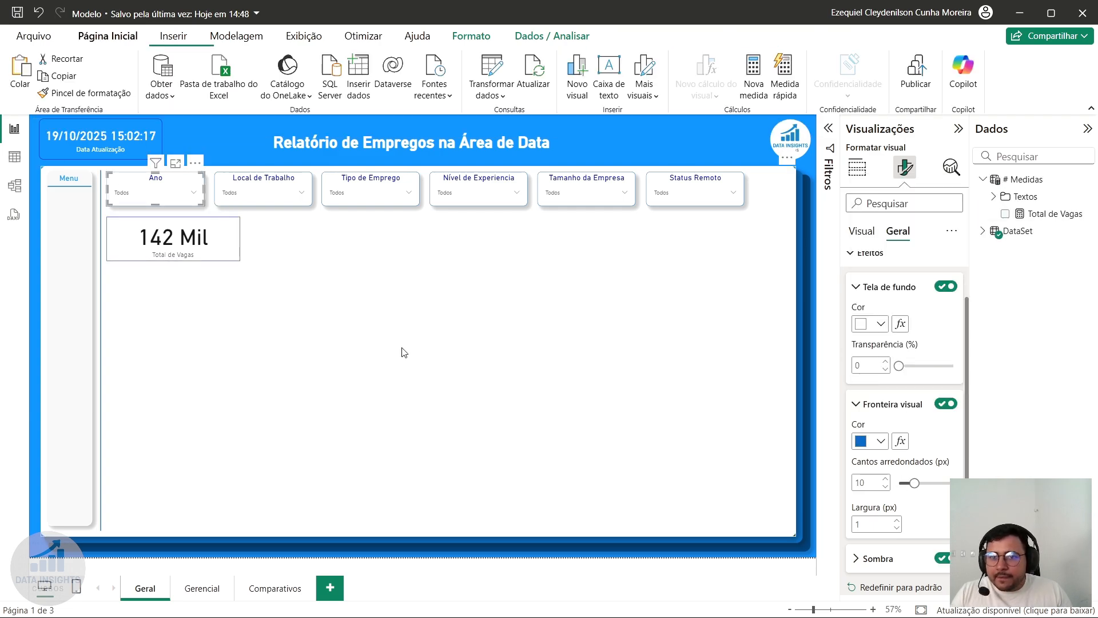
click(875, 442)
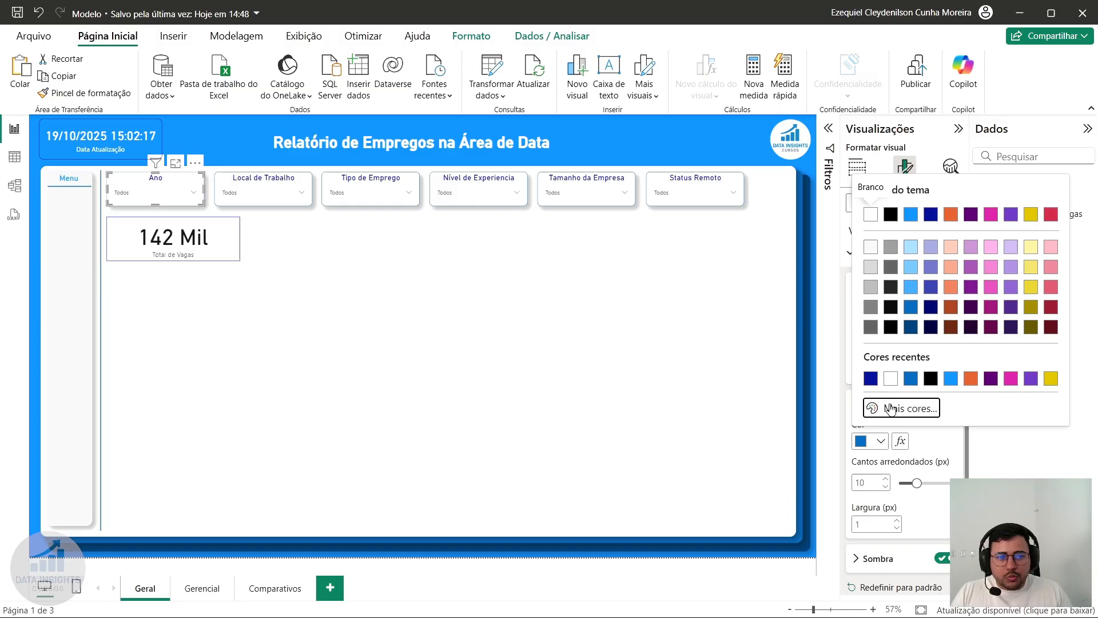
click(908, 407)
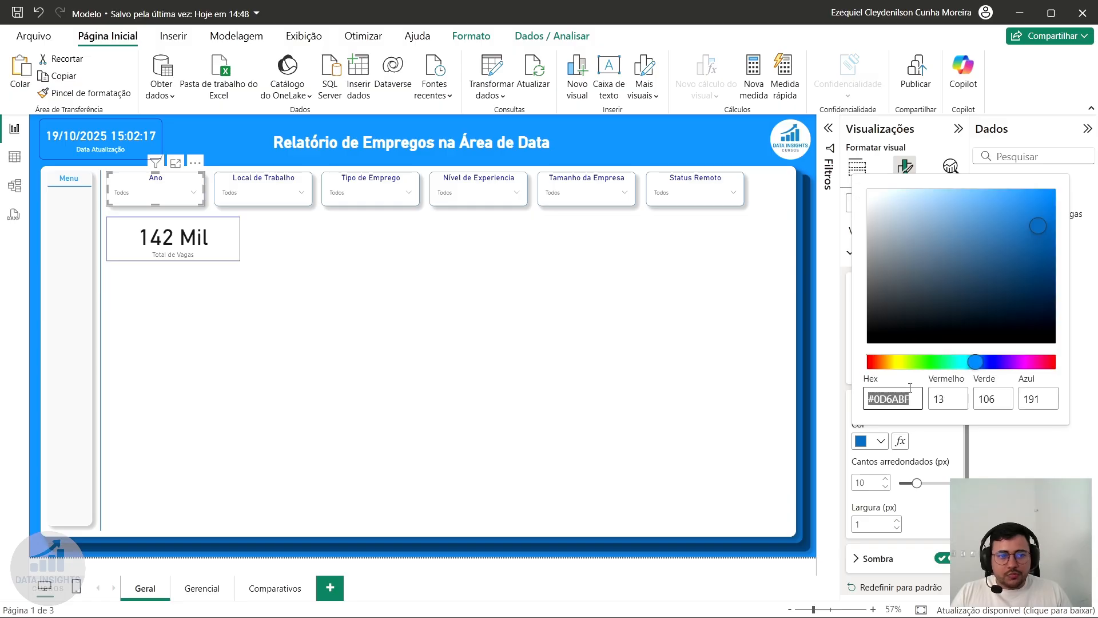
click(177, 248)
click(176, 240)
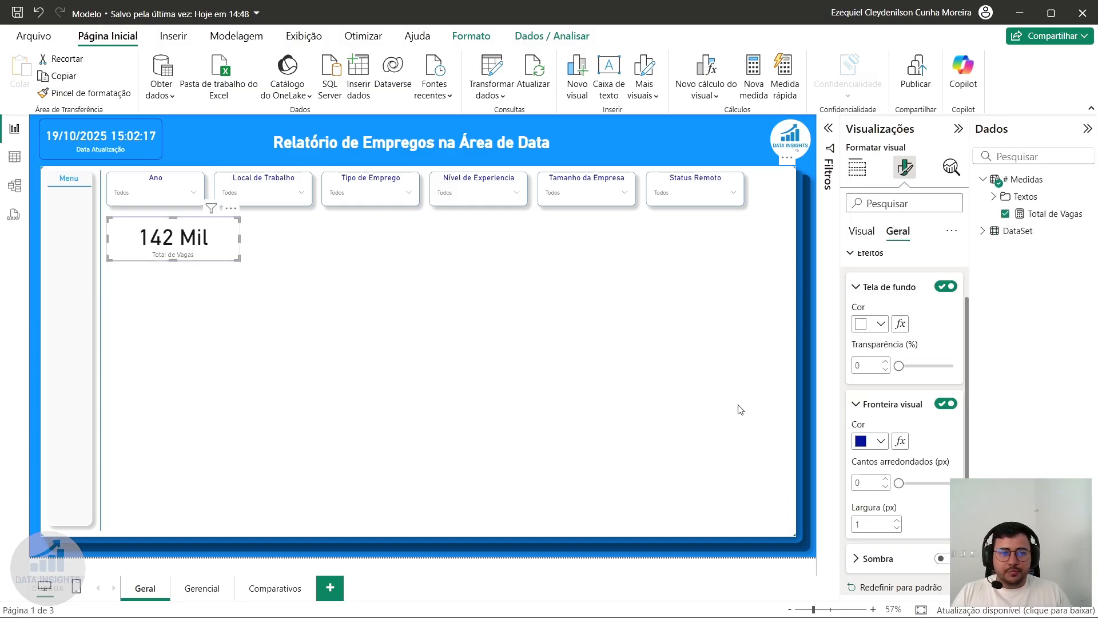
click(875, 441)
click(908, 406)
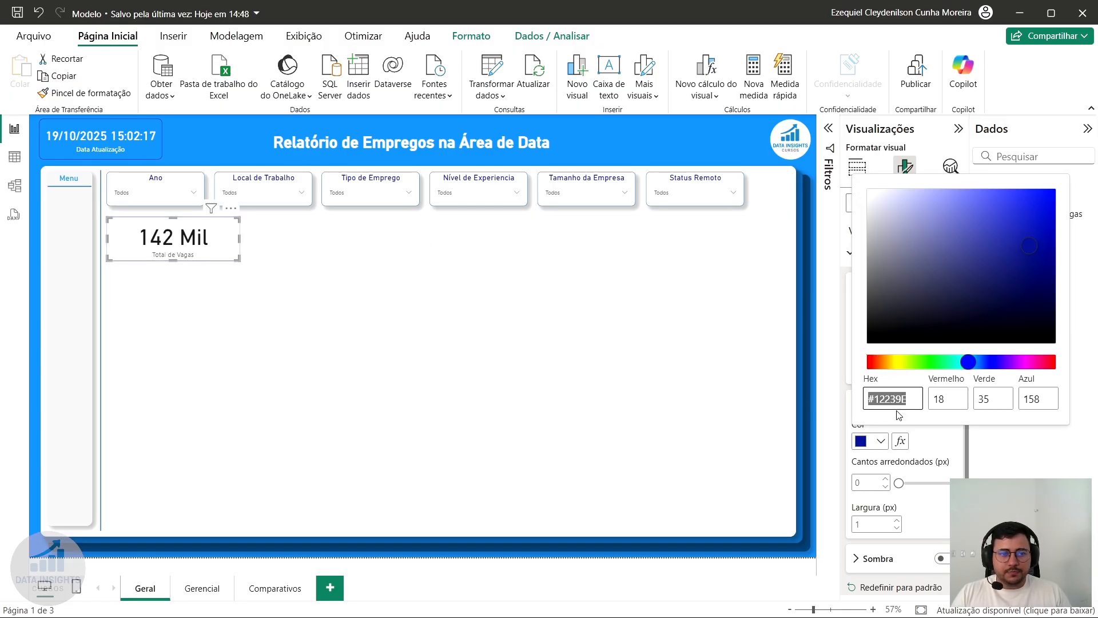
click(147, 285)
click(222, 253)
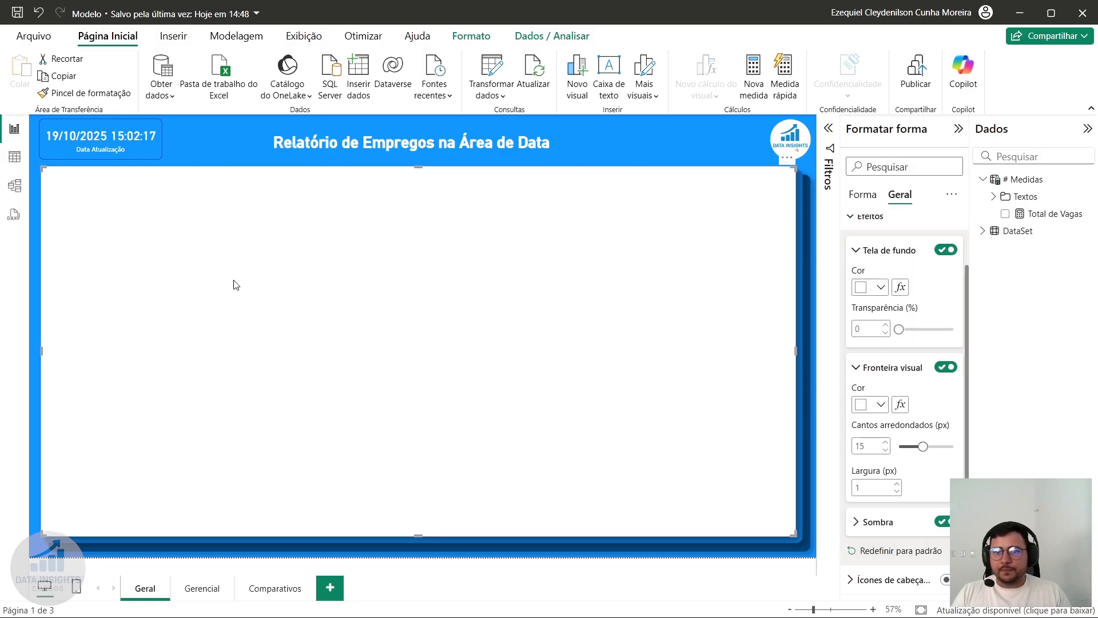
click(303, 566)
- Set the rounded corners of the Total de Vagas card's border to 15 px and turn on the card's shadow
click(211, 252)
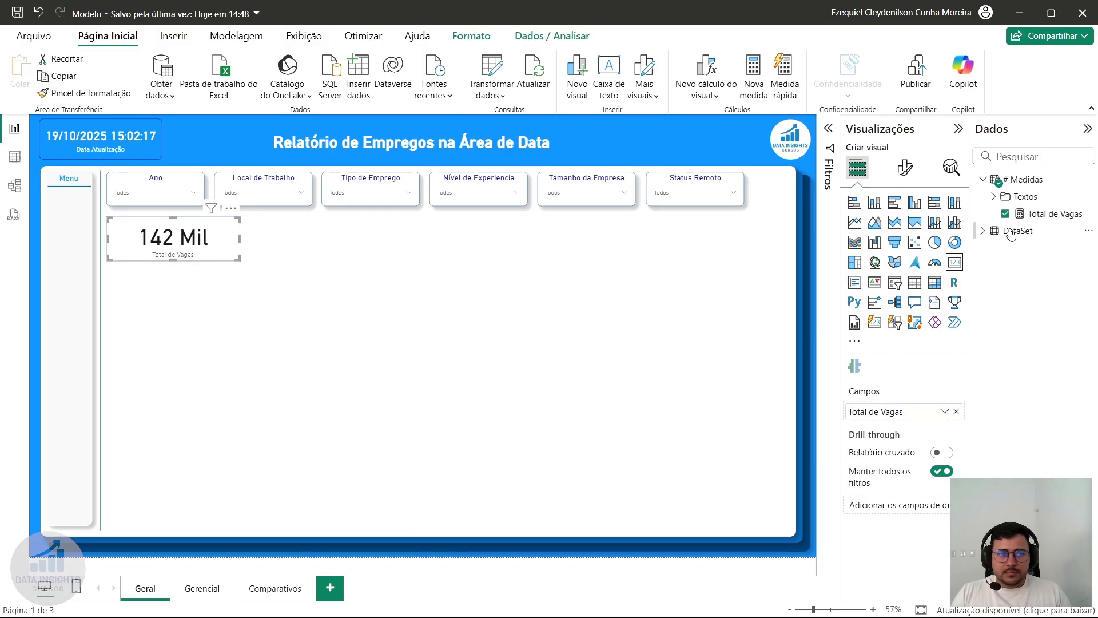
click(904, 167)
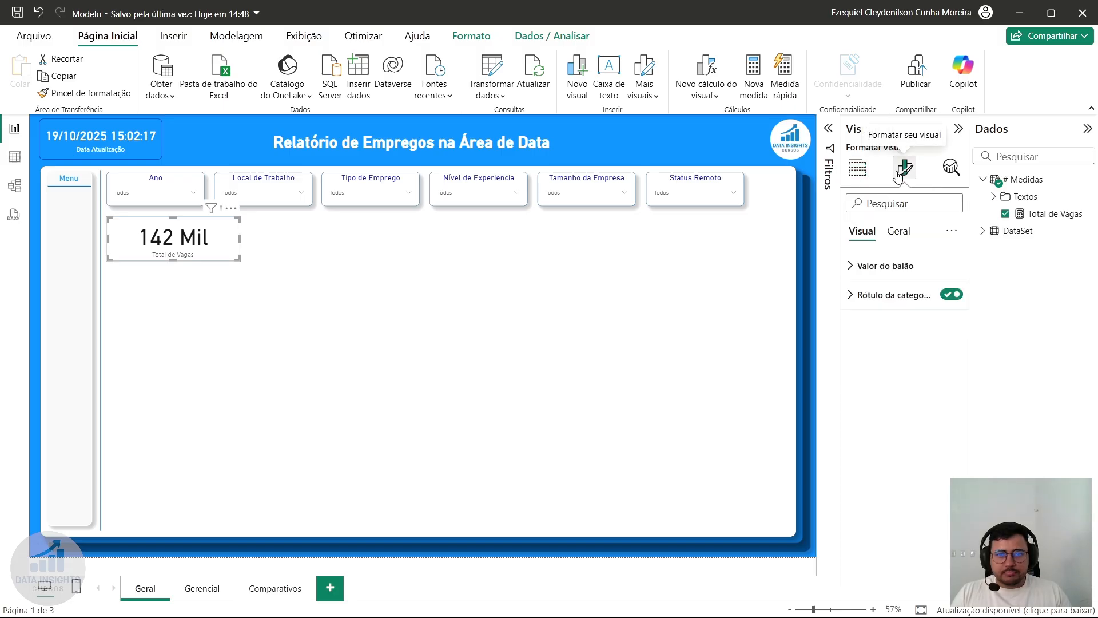
click(898, 231)
click(906, 353)
click(901, 325)
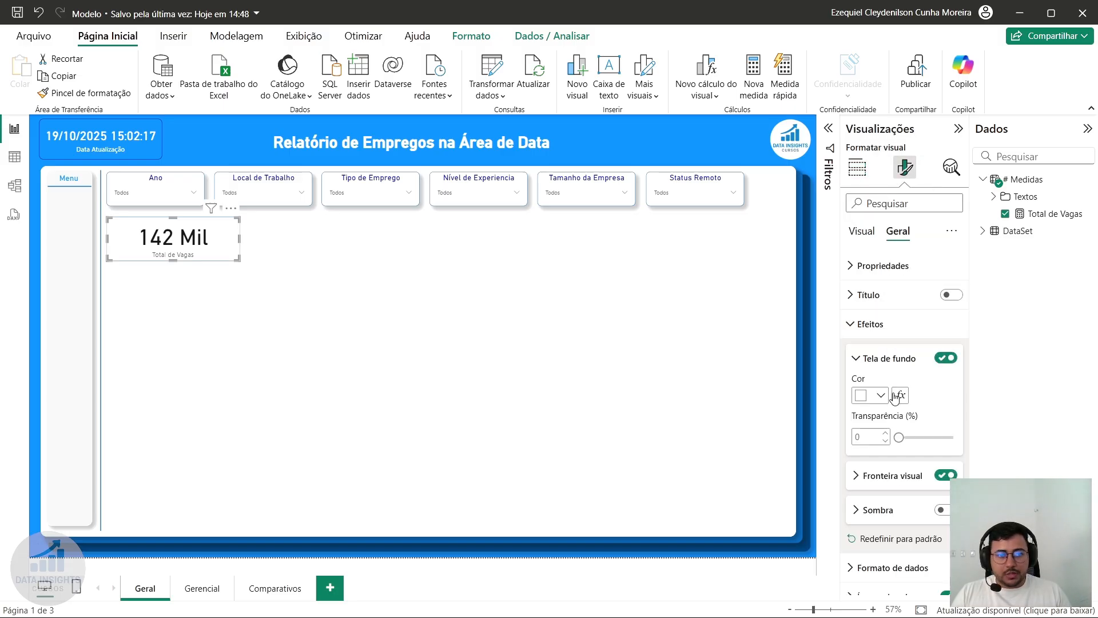
click(876, 437)
click(866, 479)
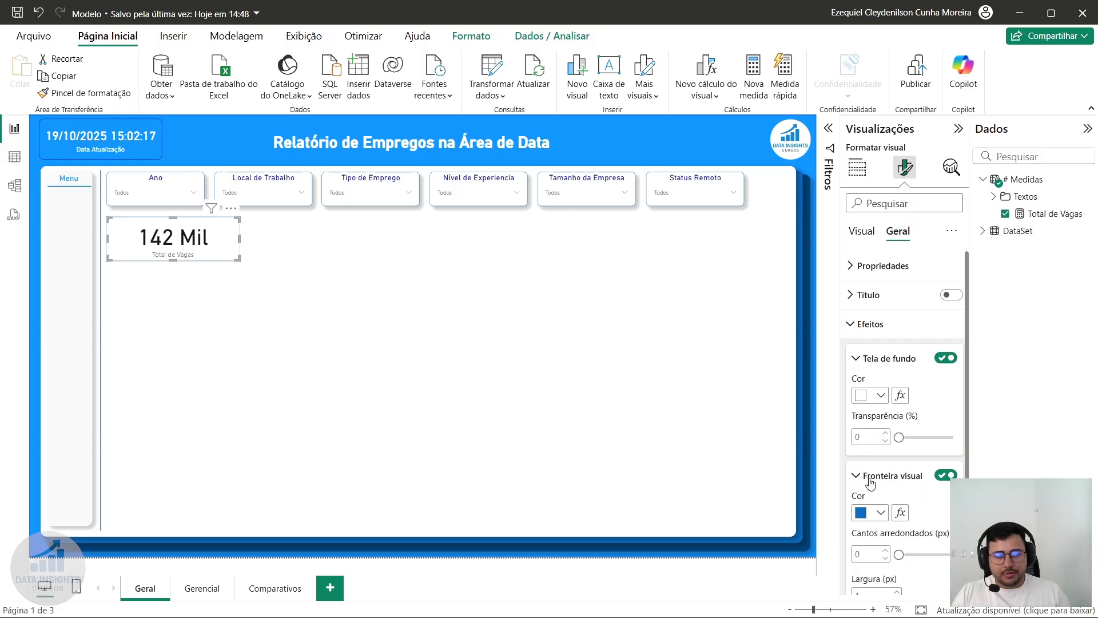
click(875, 553)
text(15)
click(913, 474)
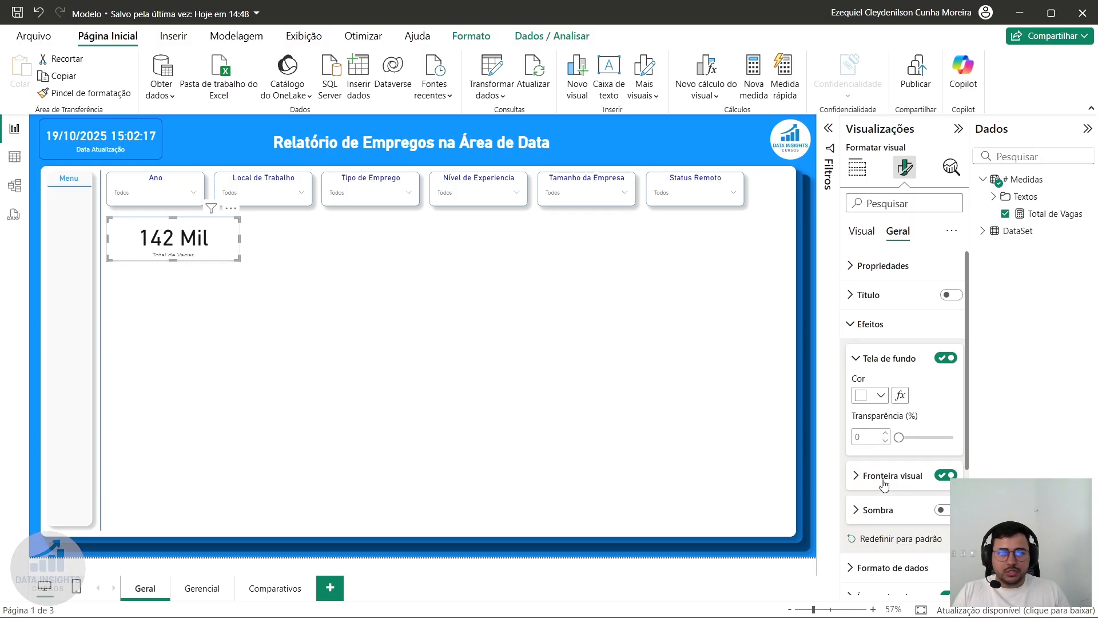
click(301, 328)
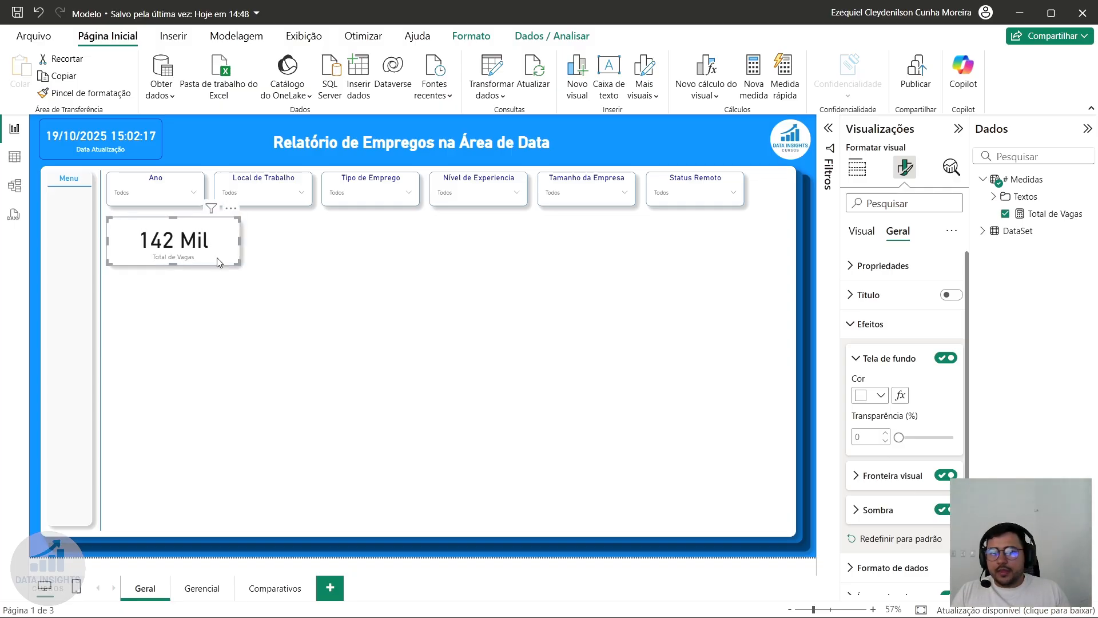
- Duplicate the Total de Vagas card and place the copy beside the original, in line with it
click(195, 240)
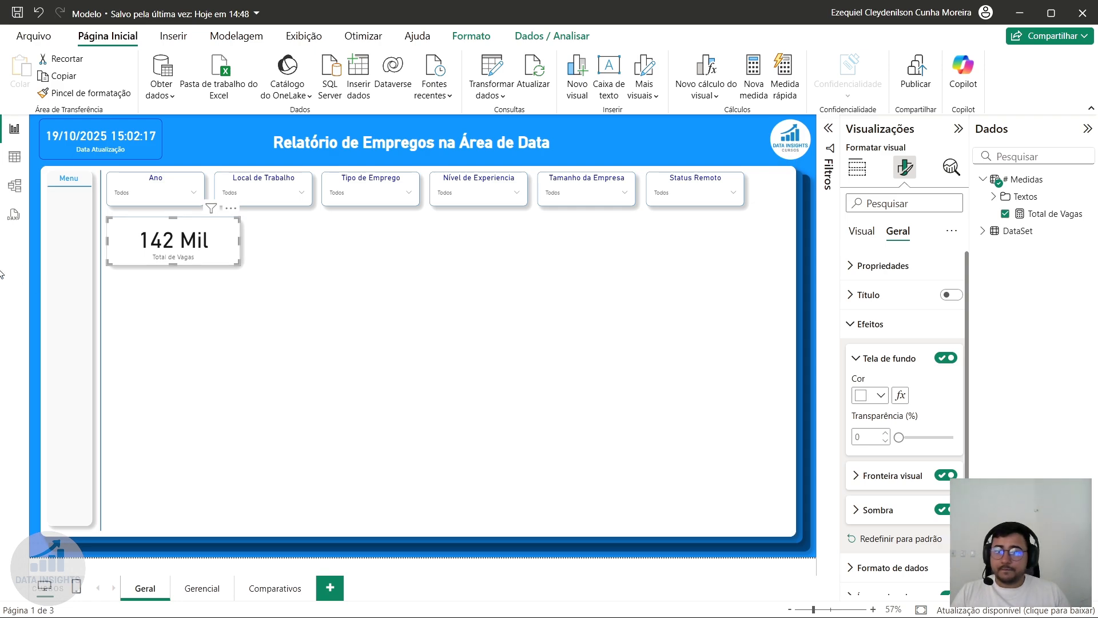
click(172, 567)
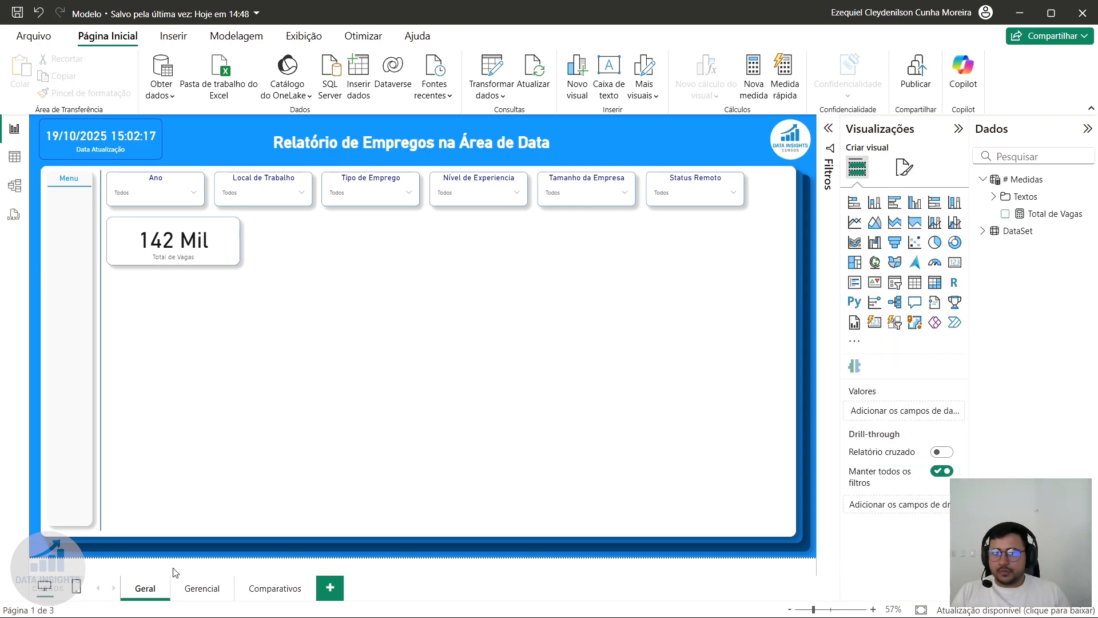
click(179, 246)
key(ctrl+c)
key(ctrl+v)
drag(192, 243, 336, 245)
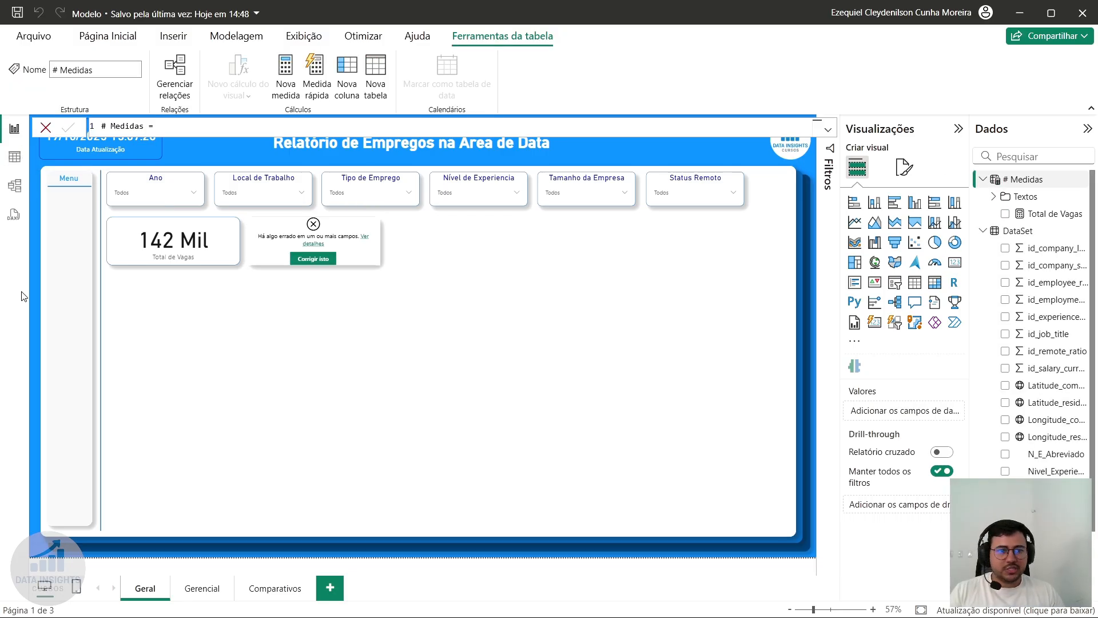
- Examine the salary, Nome_Moeda, Região_Moeda and Valor_Dolar_2025_06 columns in the DataSet table's data
right_click(1029, 188)
click(1050, 128)
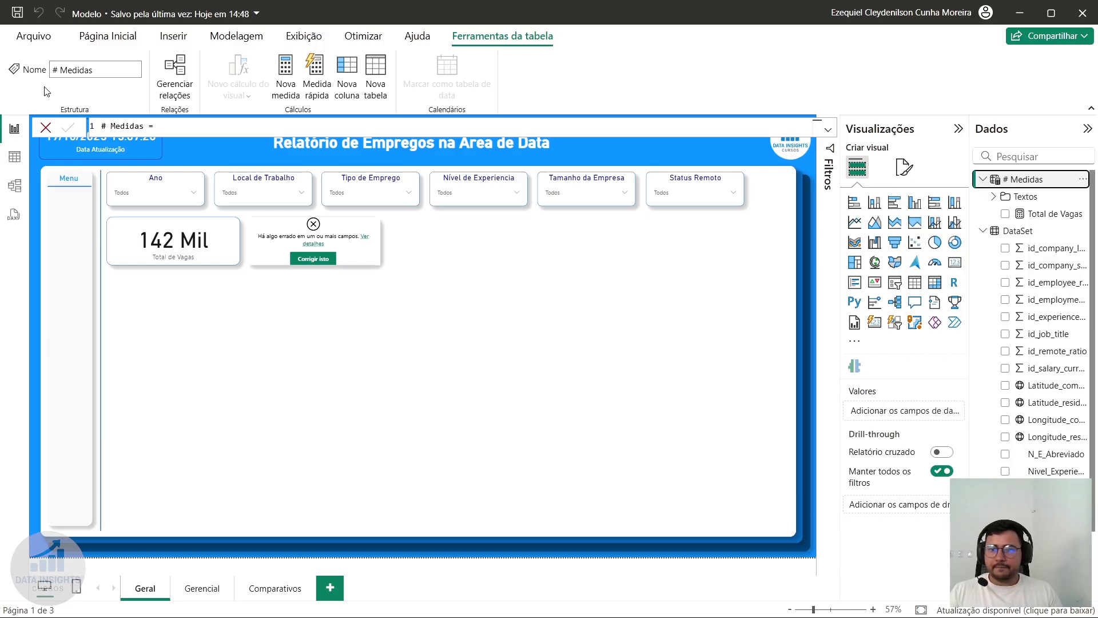
click(14, 156)
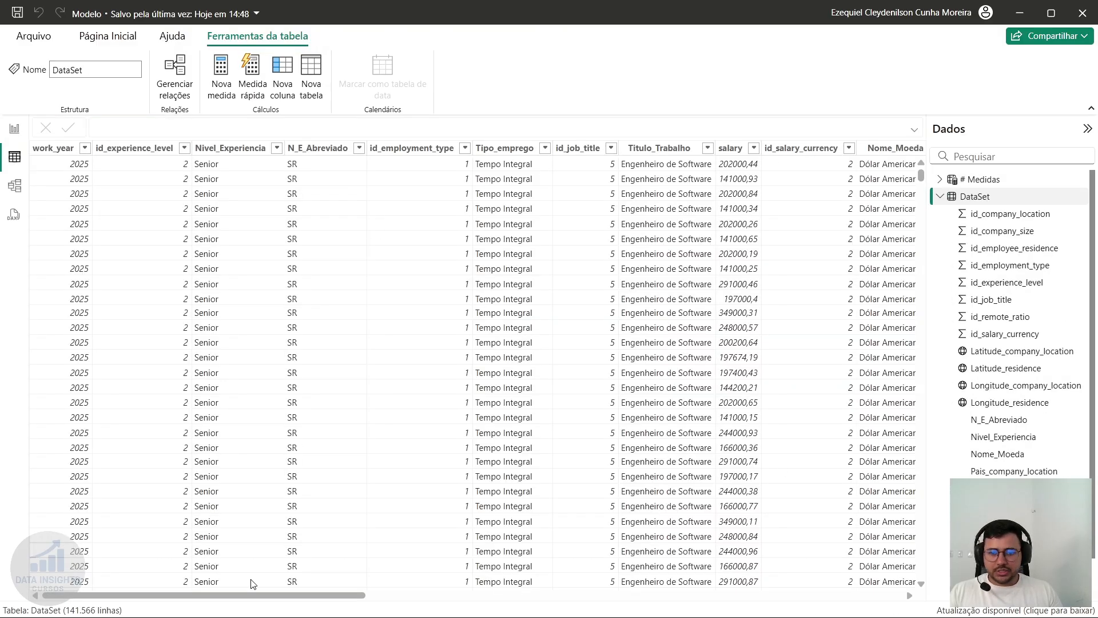
drag(295, 593, 482, 595)
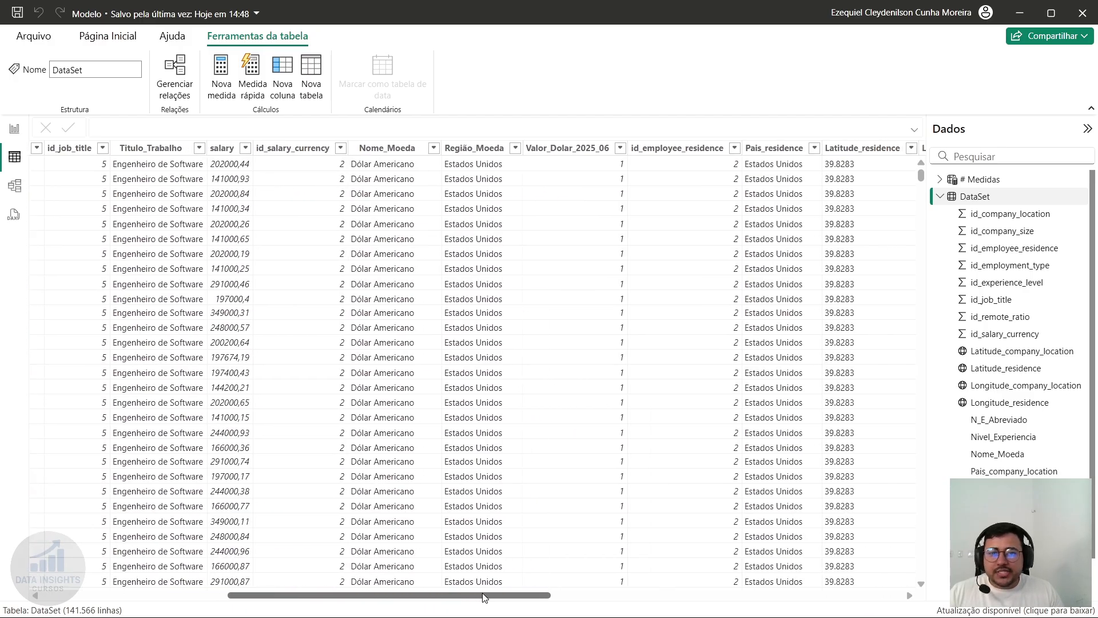
click(225, 147)
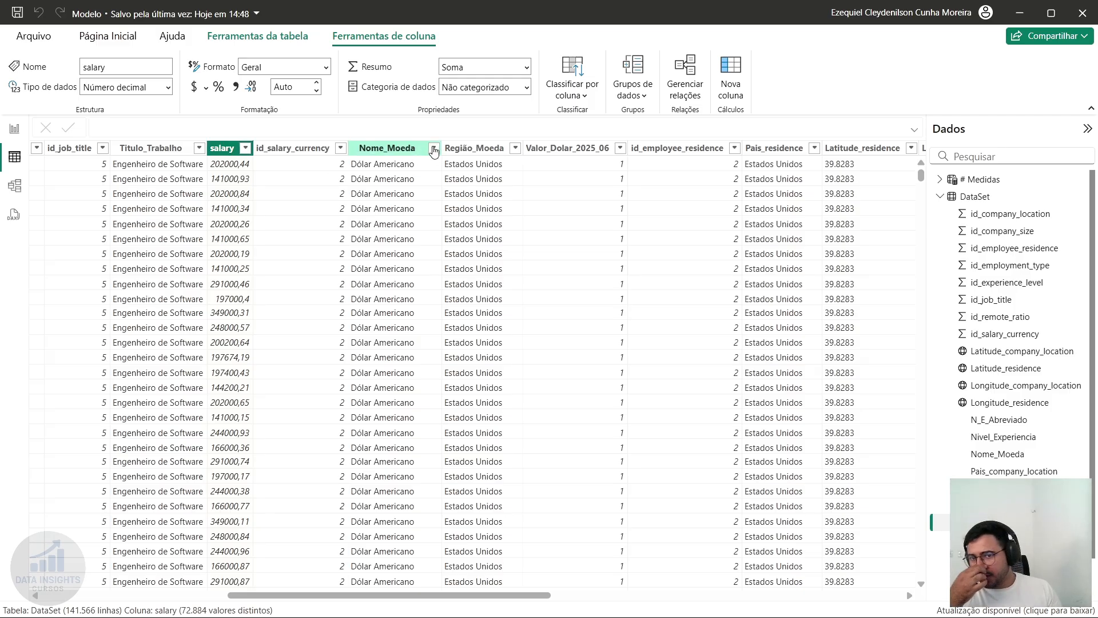
click(434, 148)
scroll(587, 372, down, 1)
scroll(562, 409, up, 1)
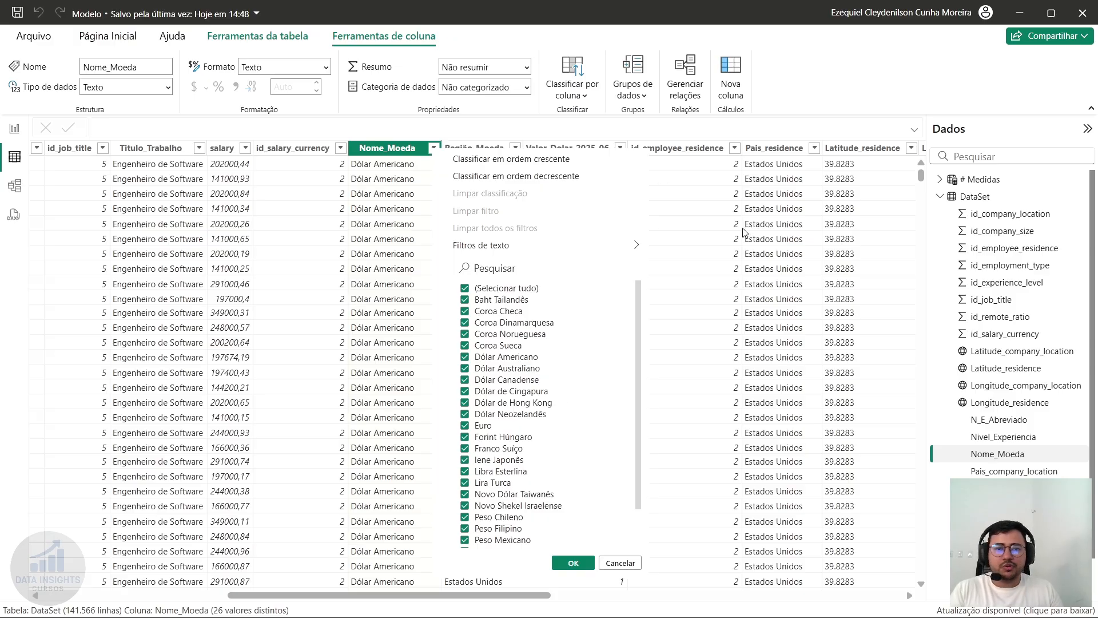
click(600, 194)
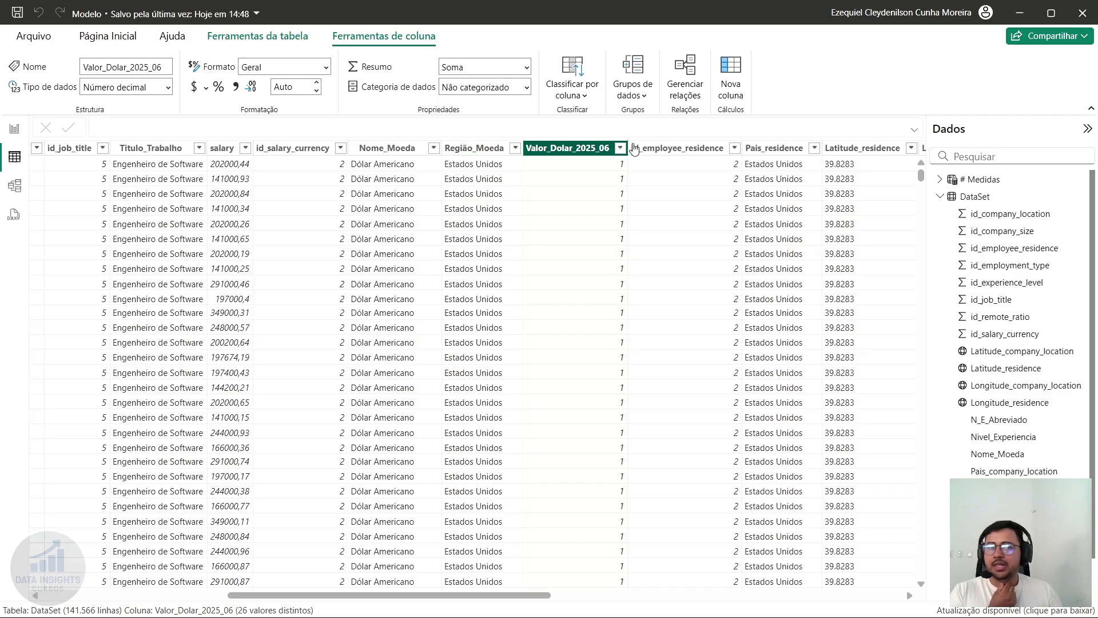
click(516, 147)
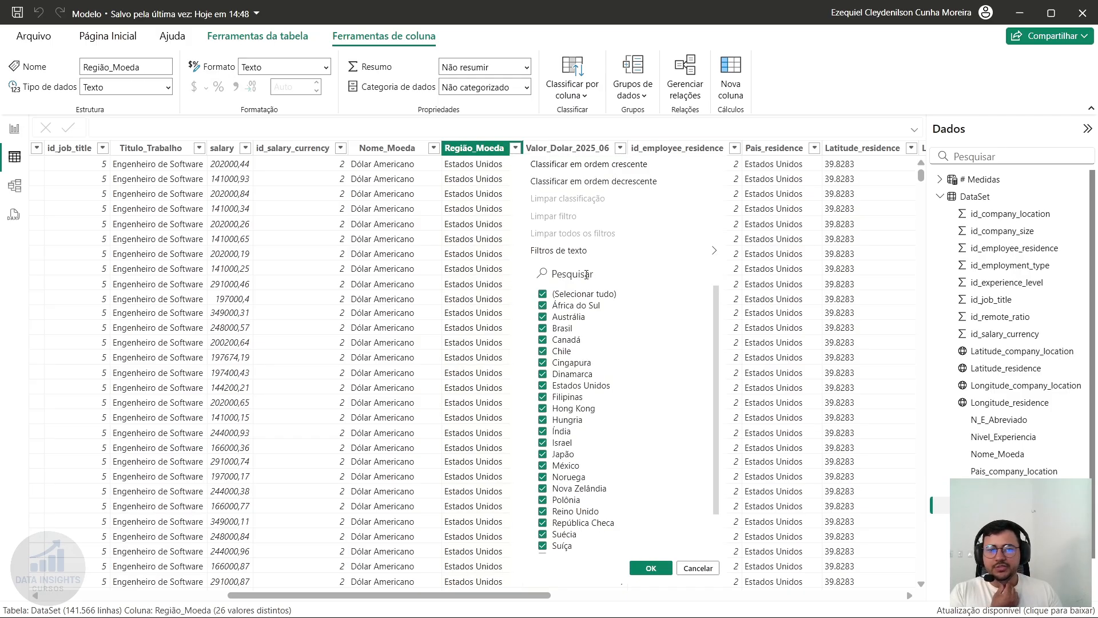
- Filter the Nome_Moeda column to Coroa Sueca to check its Valor_Dolar_2025_06 rate, and clear all filters
click(433, 148)
click(434, 147)
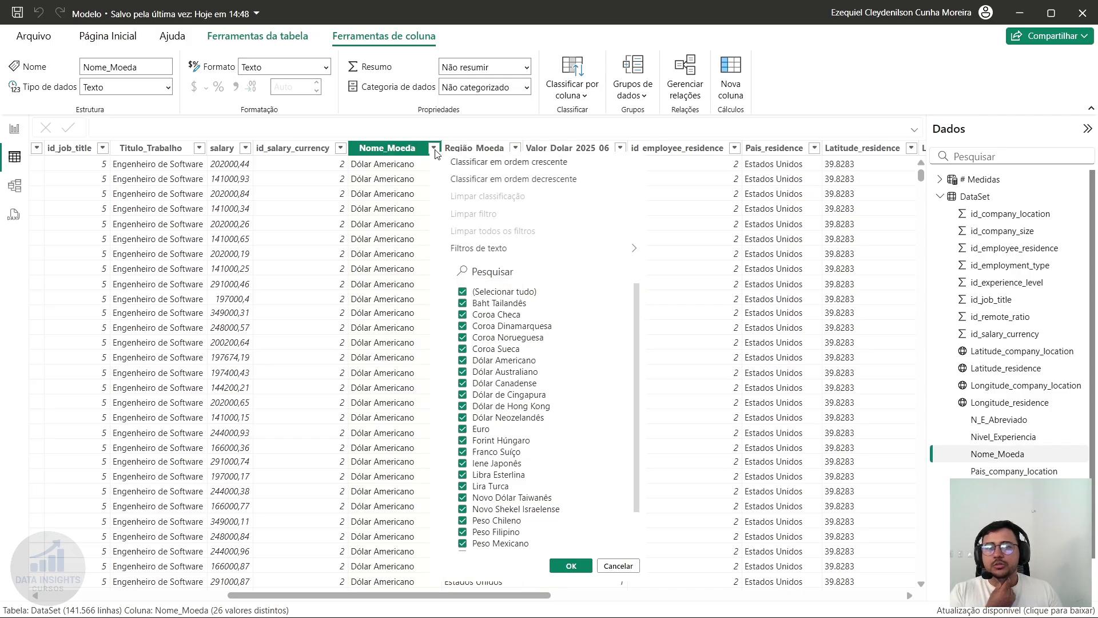
click(512, 291)
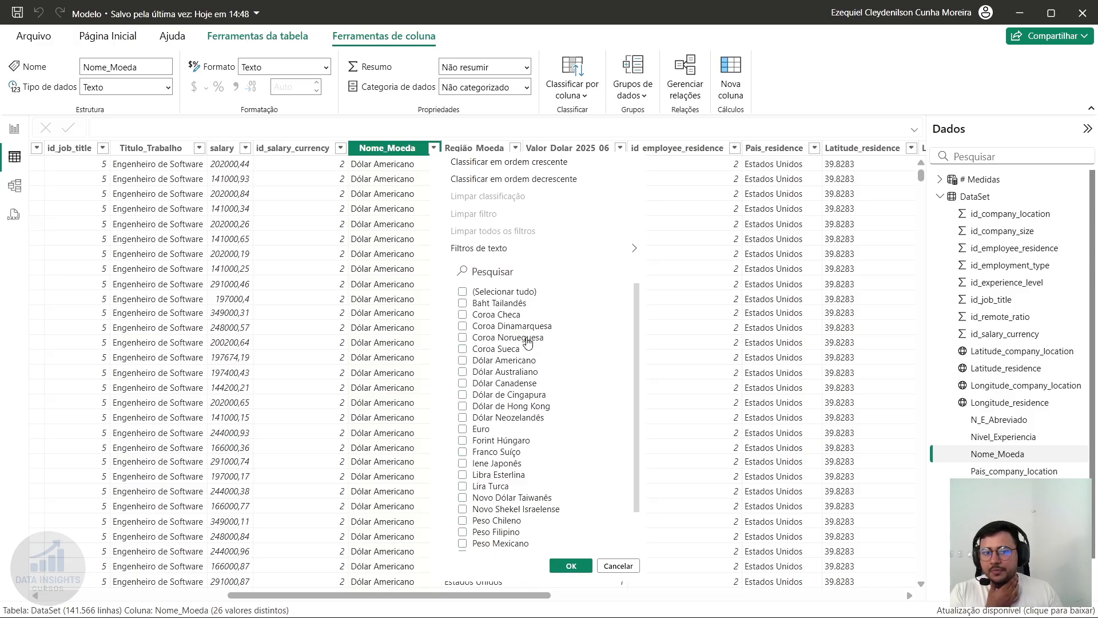
click(496, 349)
click(569, 565)
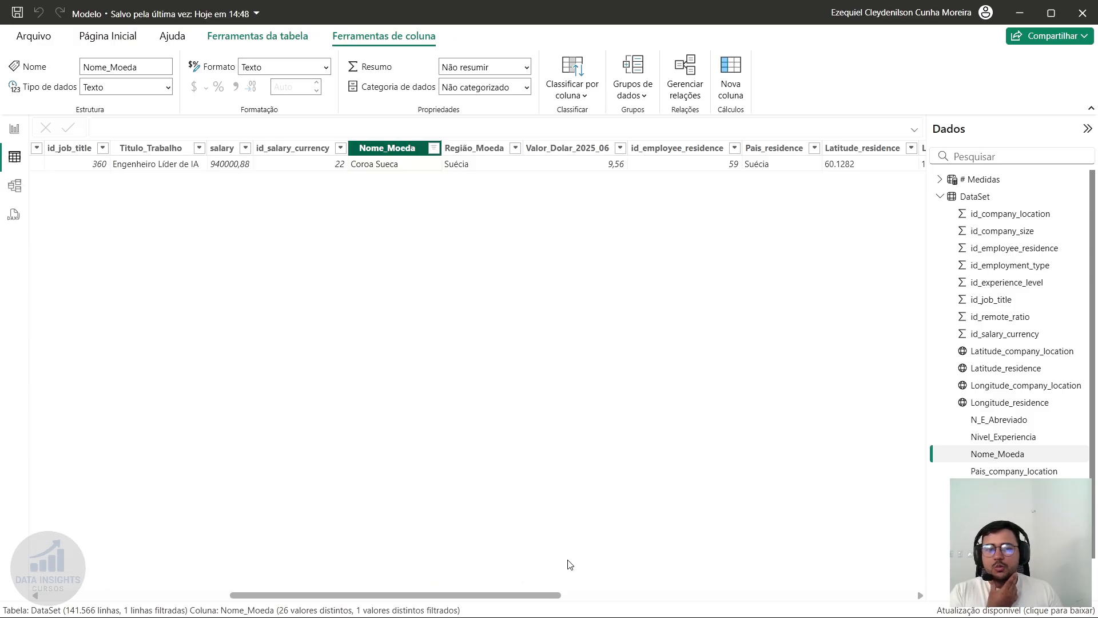
click(612, 165)
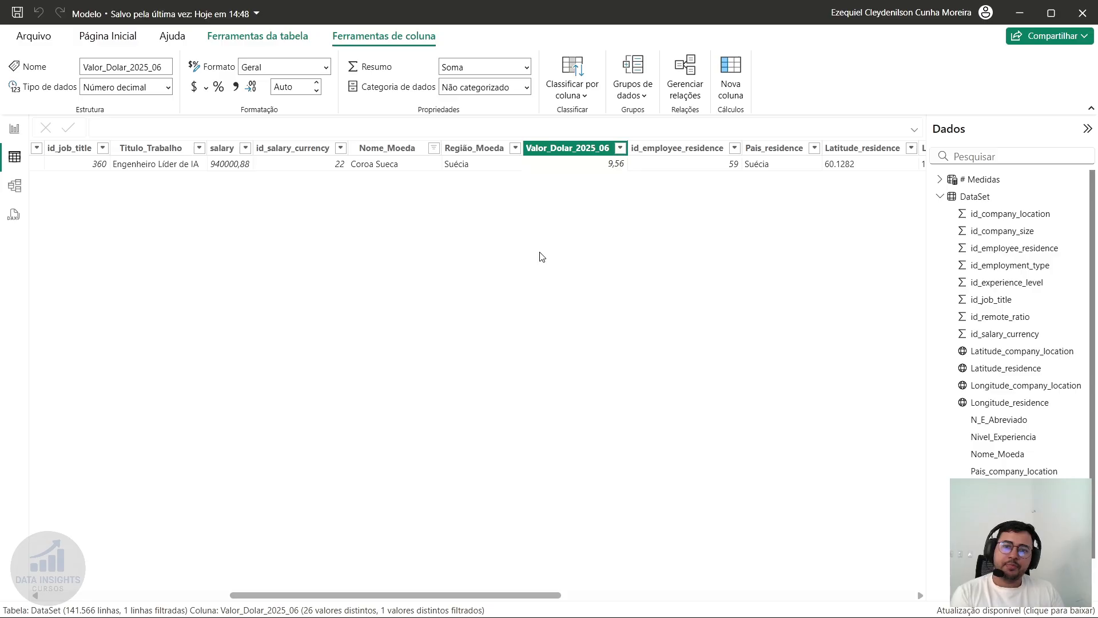
click(435, 151)
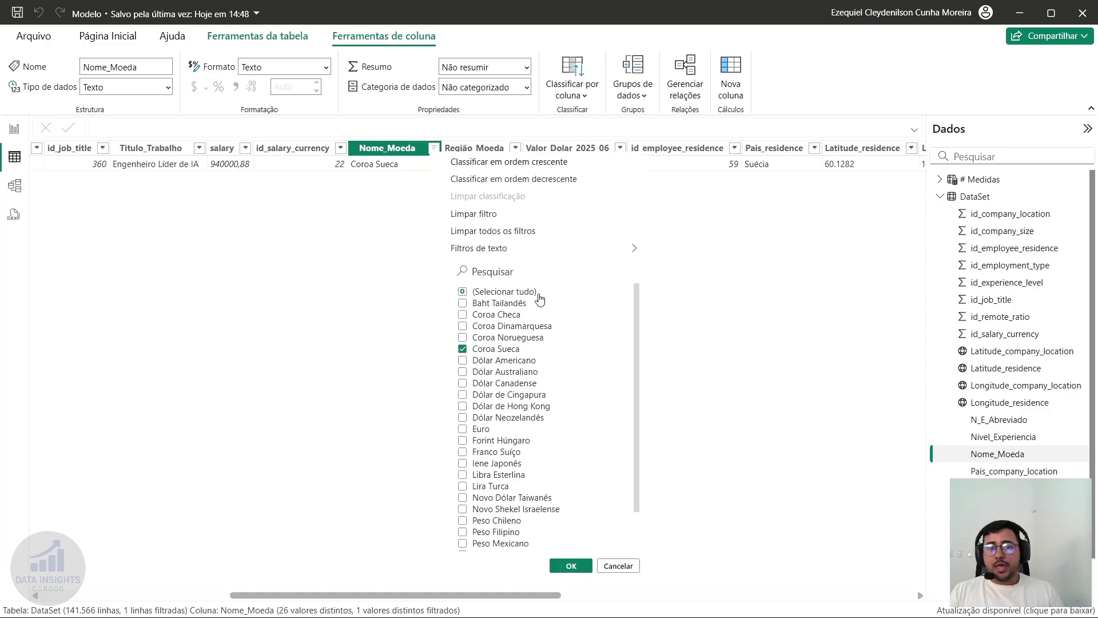
click(529, 231)
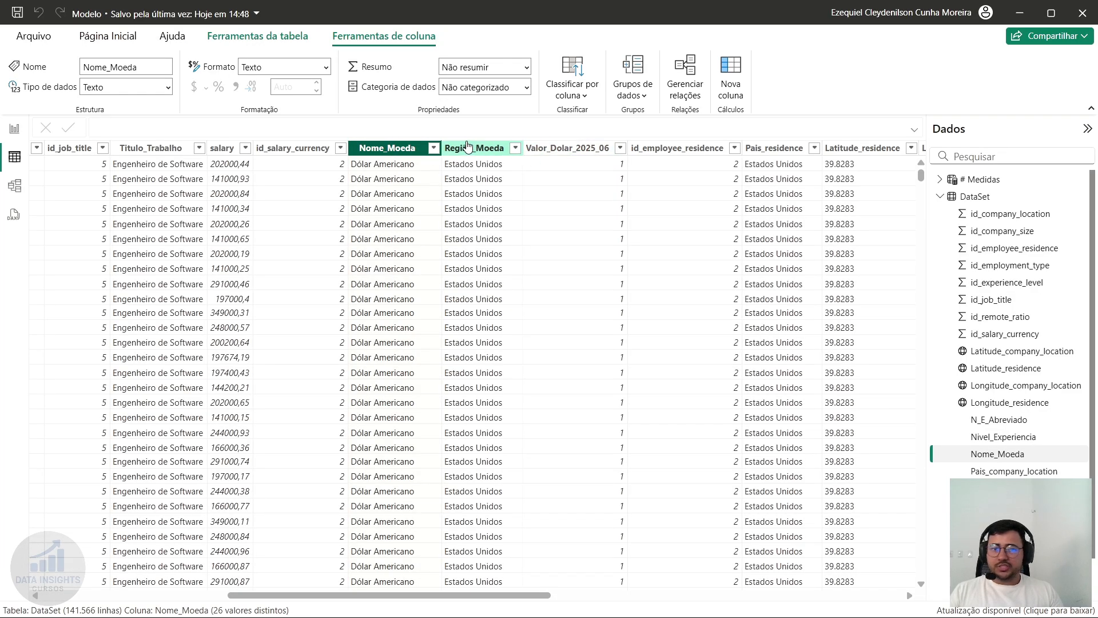
- Add a calculated column named Salario em Dollar Americano to the DataSet table
click(466, 147)
right_click(467, 148)
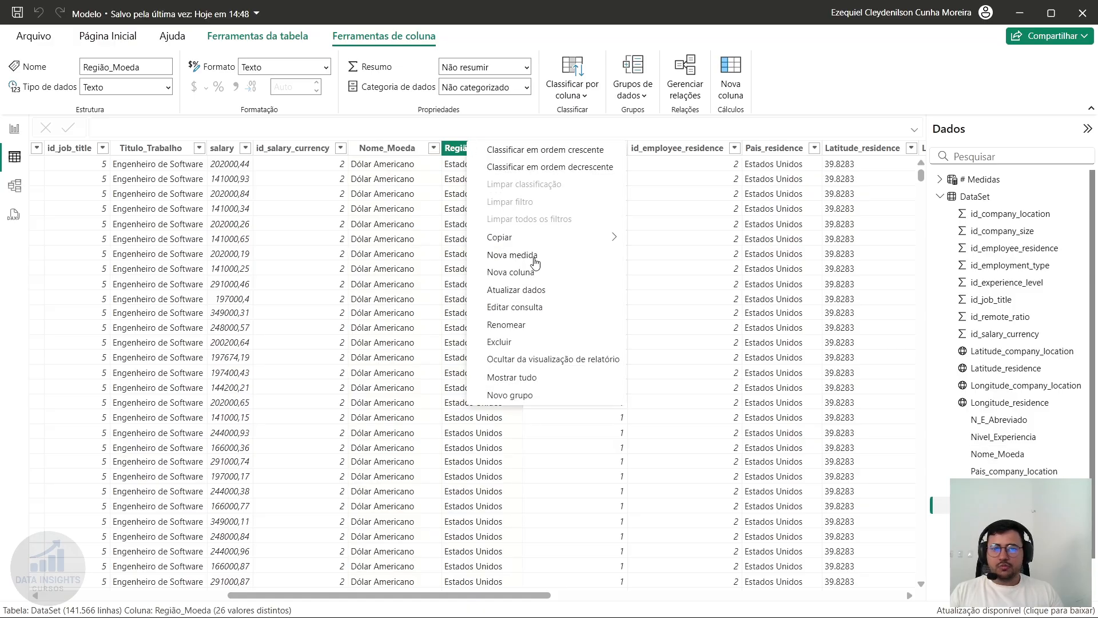
key(Escape)
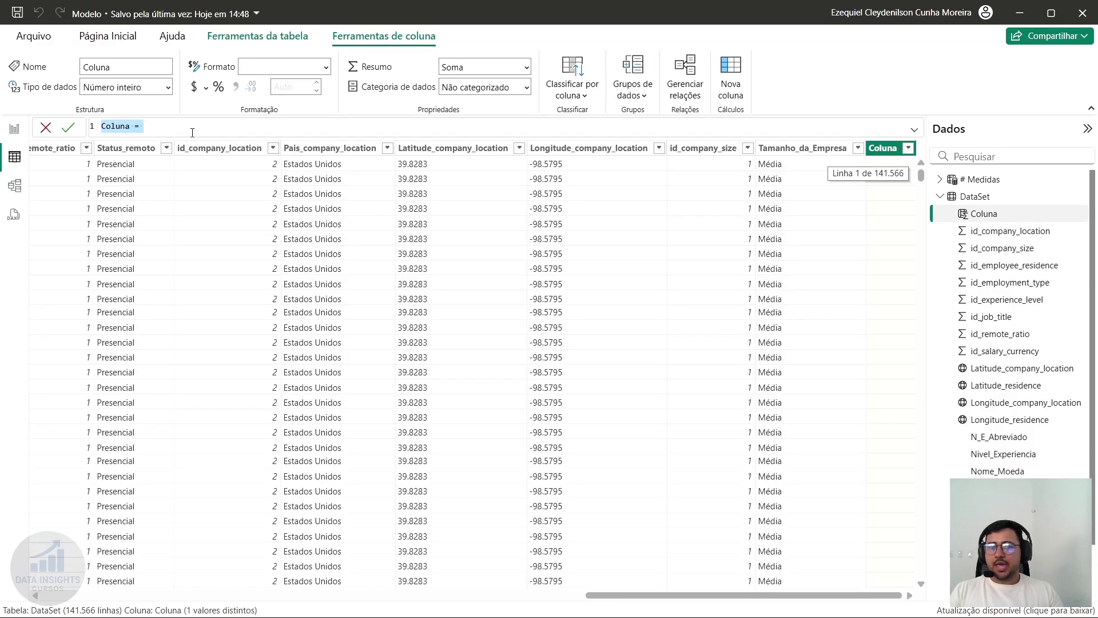
key(ctrl+shift+Right)
text(S)
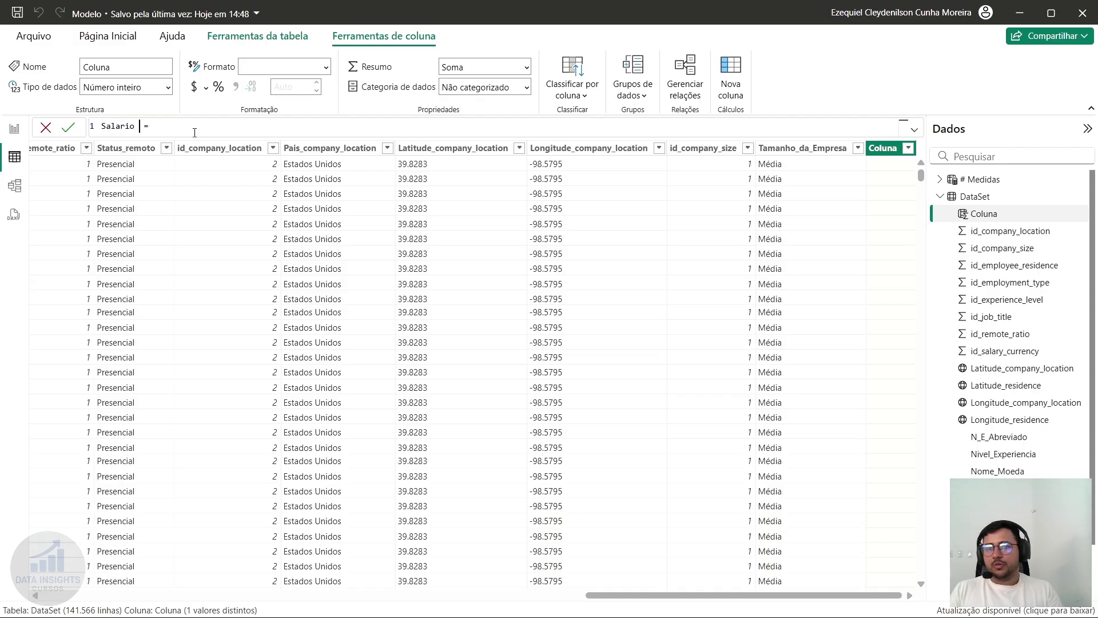
text(alario em Dollar Americano )
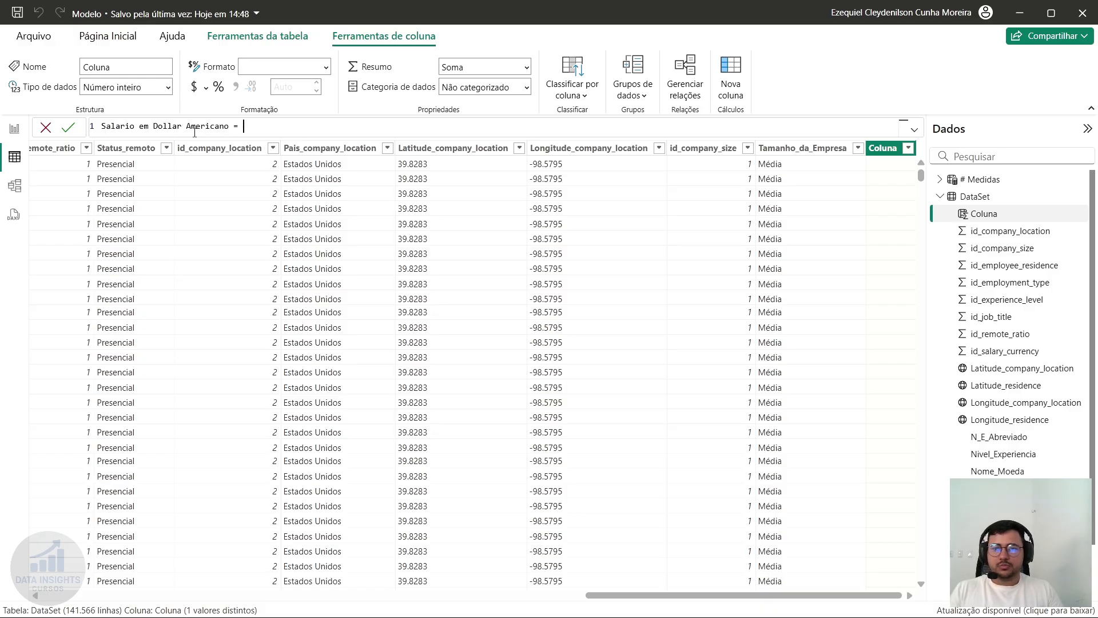
- Define the column as 'DataSet'[salary]/'DataSet'[Valor_Dolar_2025_06] and review the calculated salaries
text(sala)
key(Tab)
text(/)
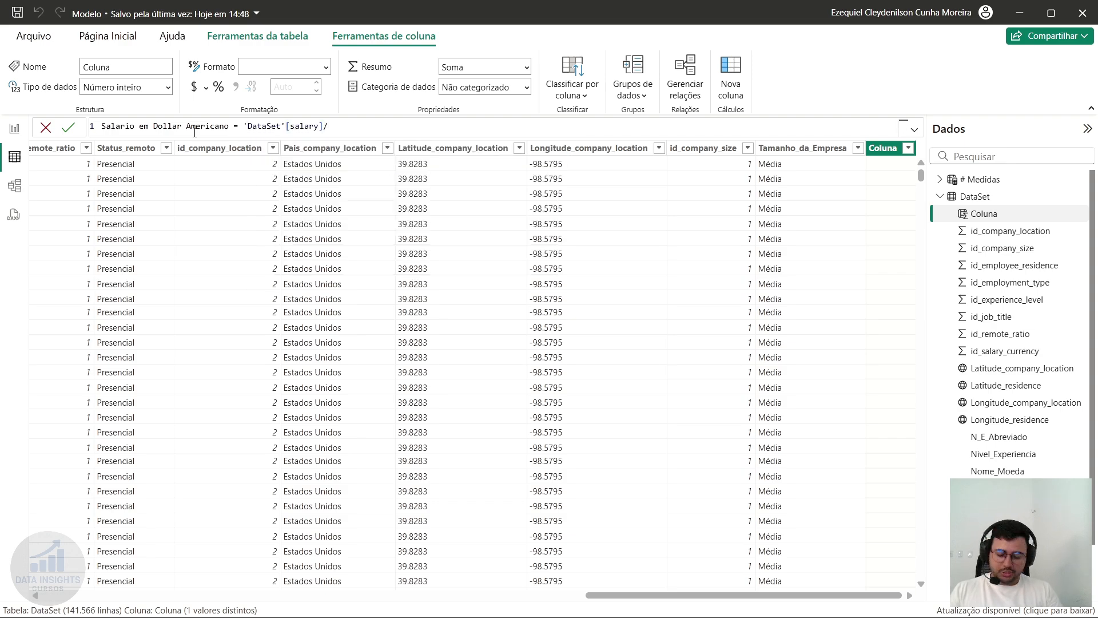
text(valor)
key(Tab)
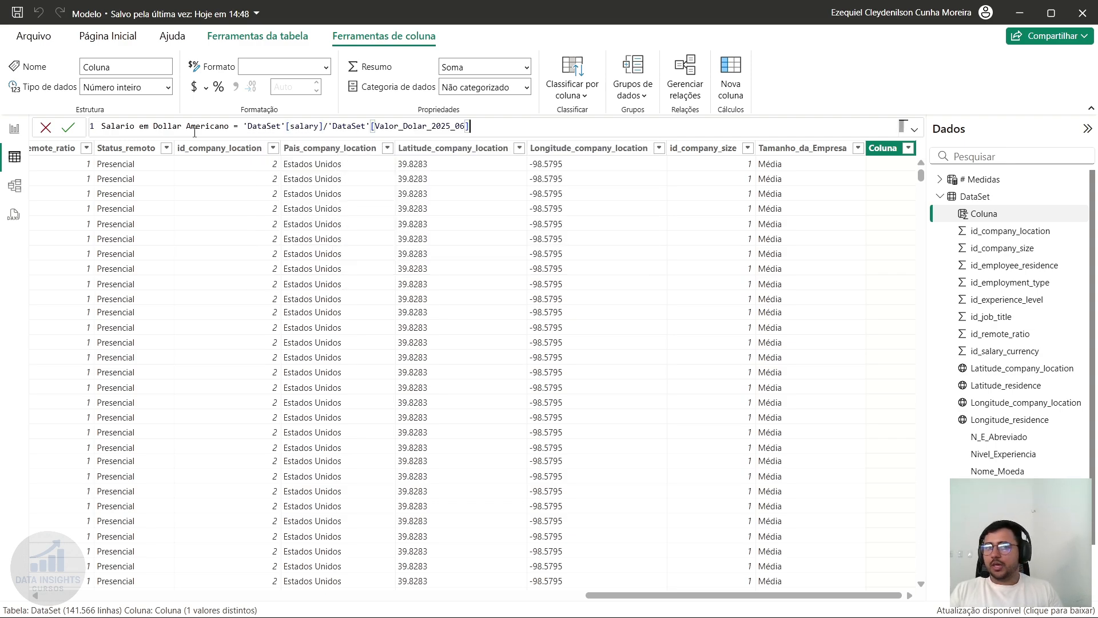
key(Return)
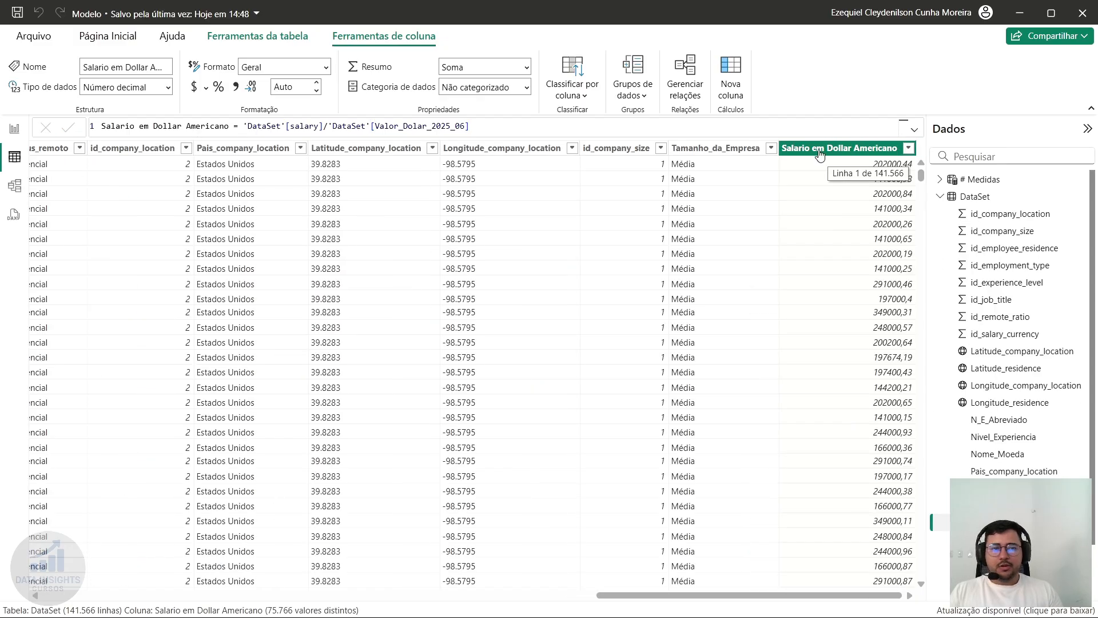
scroll(844, 338, down, 5)
scroll(843, 337, down, 20)
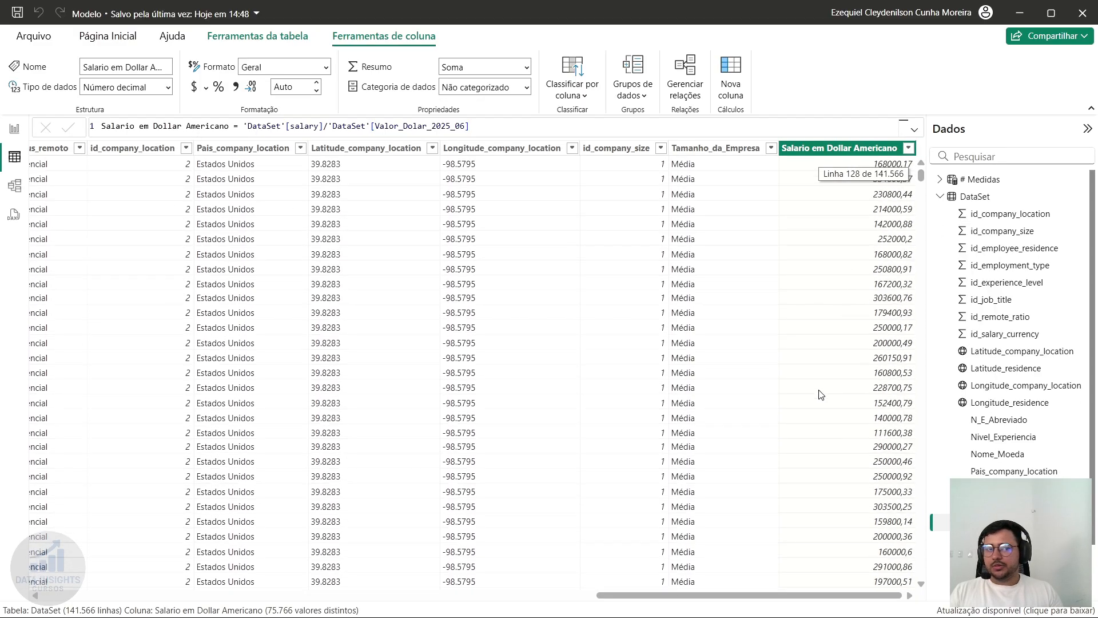
scroll(807, 407, down, 14)
scroll(813, 402, up, 16)
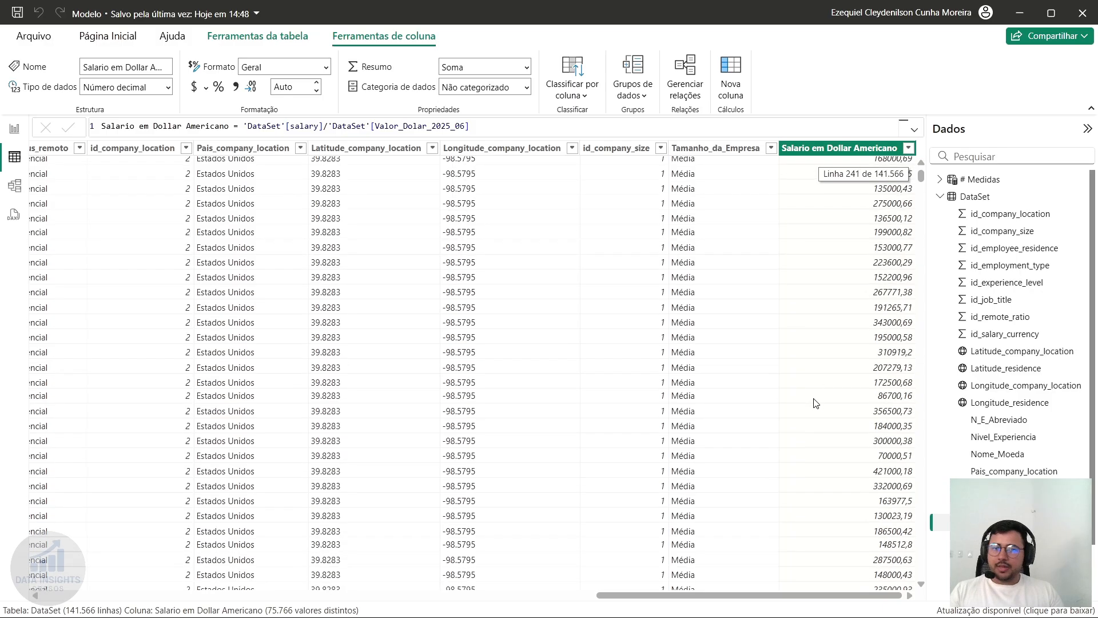
scroll(816, 403, up, 20)
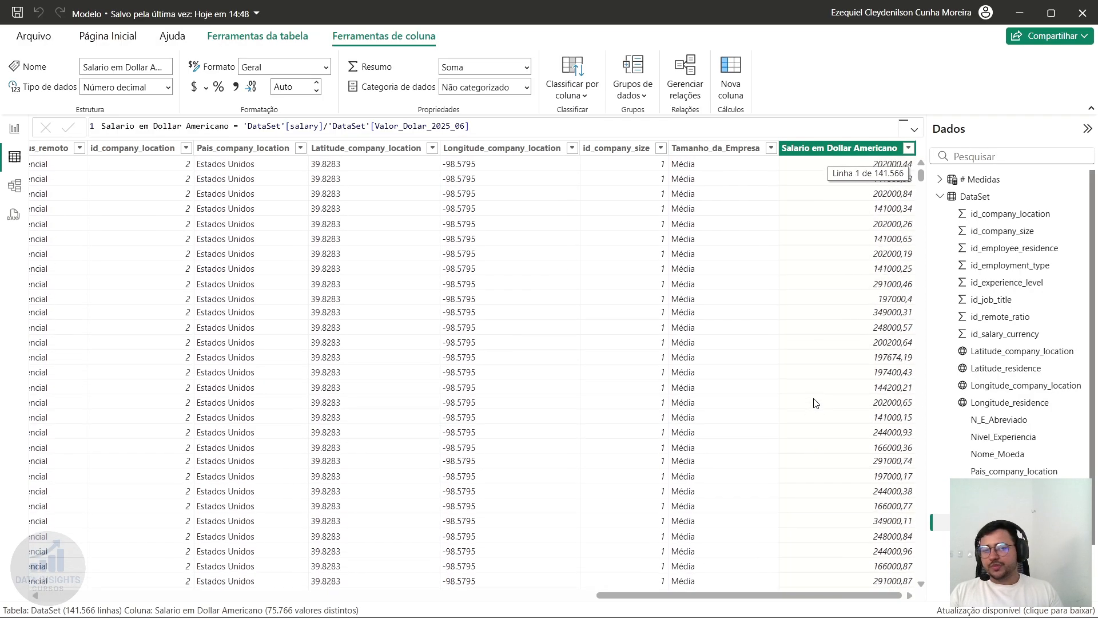
- Return to the report page and create a measure named Média Salarial em Dollar A in the # Medidas table
click(18, 132)
click(1021, 182)
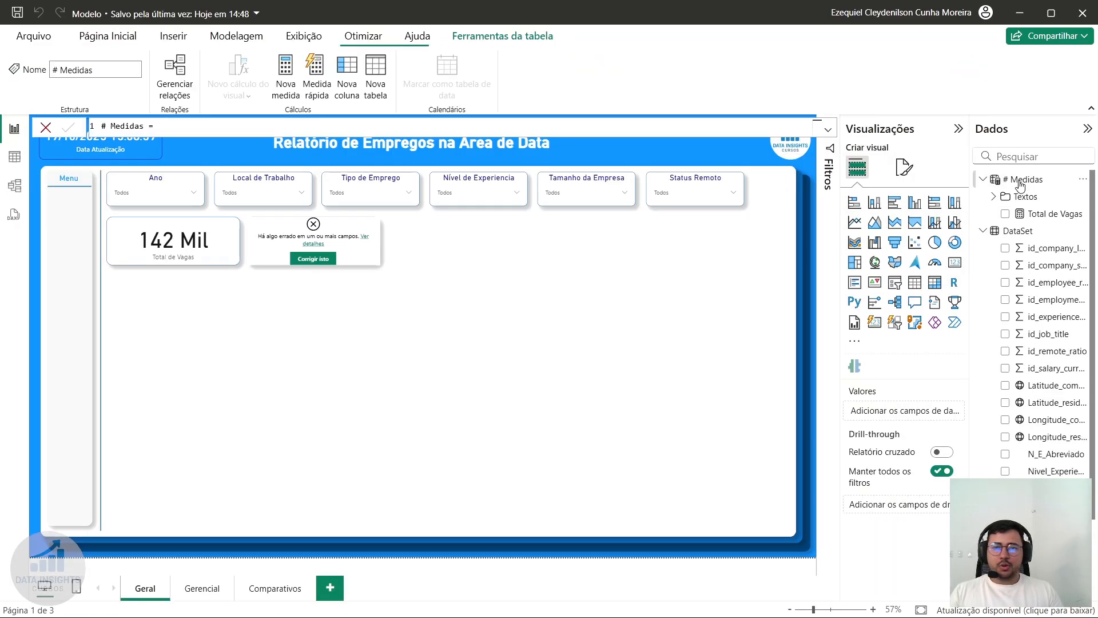
right_click(1020, 181)
click(918, 211)
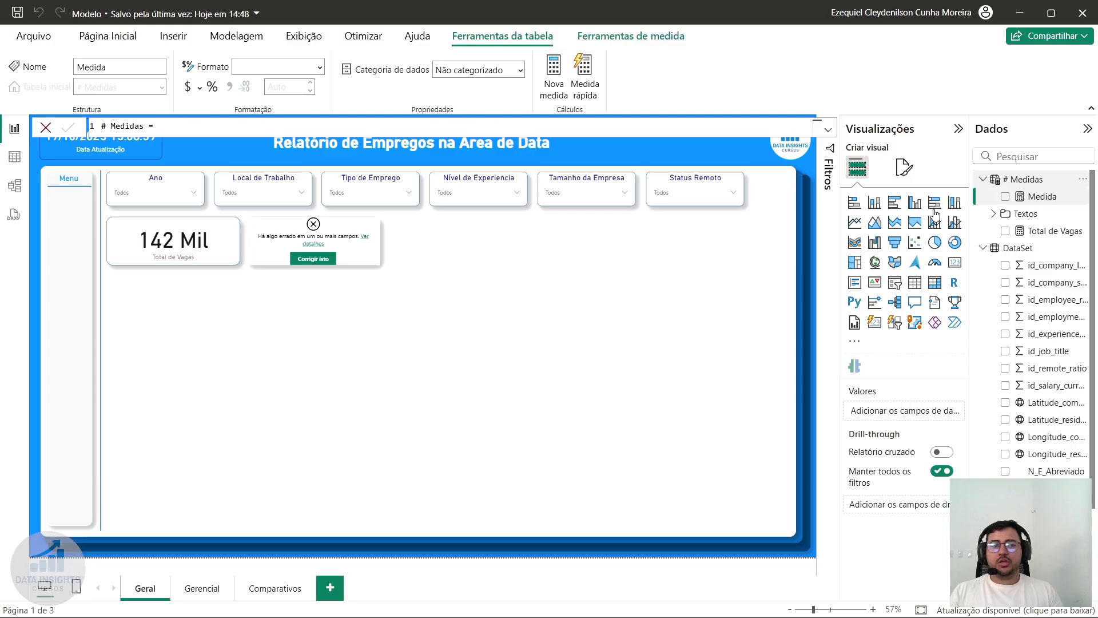
text(Méd)
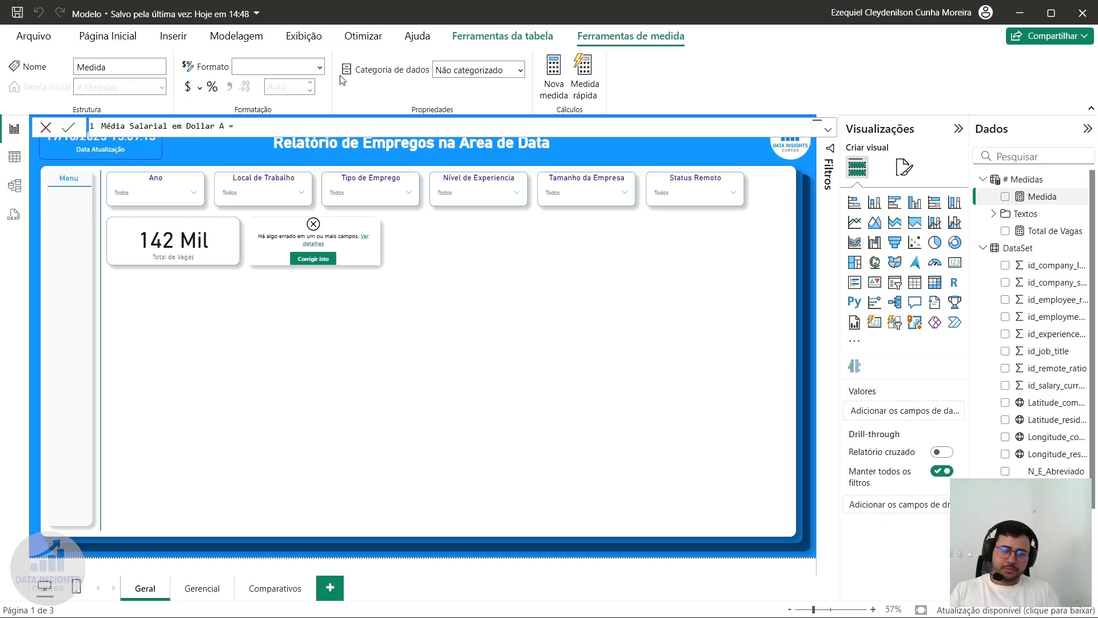
- Define the measure as AVERAGEX over 'DataSet' of 'DataSet'[salary]/'DataSet'[Valor_Dolar_2025_06]
text(aver)
key(Down)
key(Down)
key(Tab)
text(d)
key(Tab)
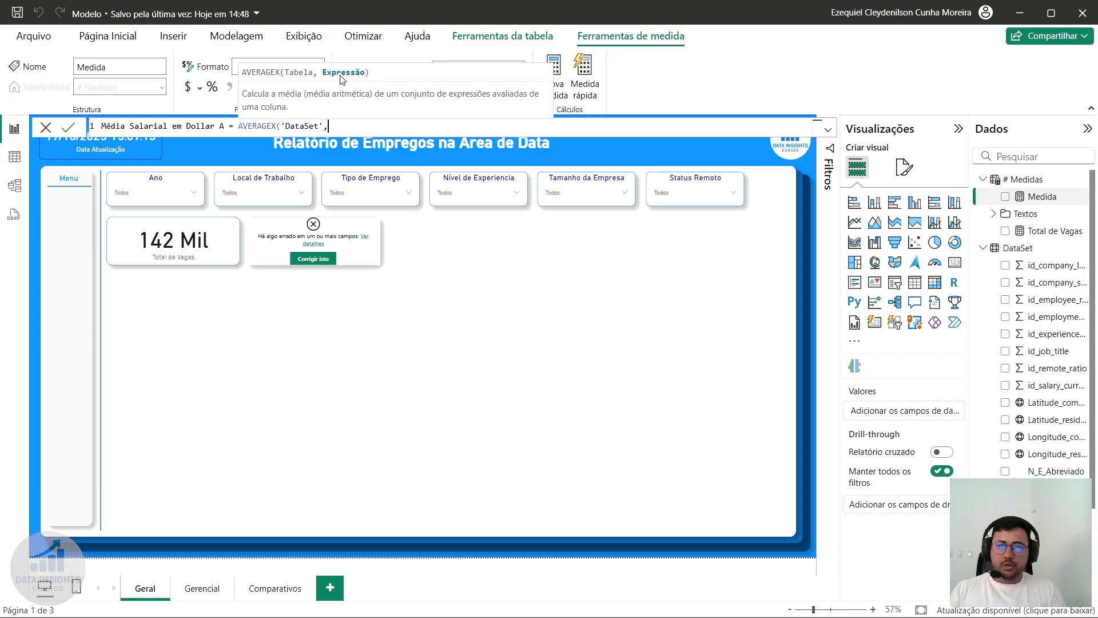
text(,sala)
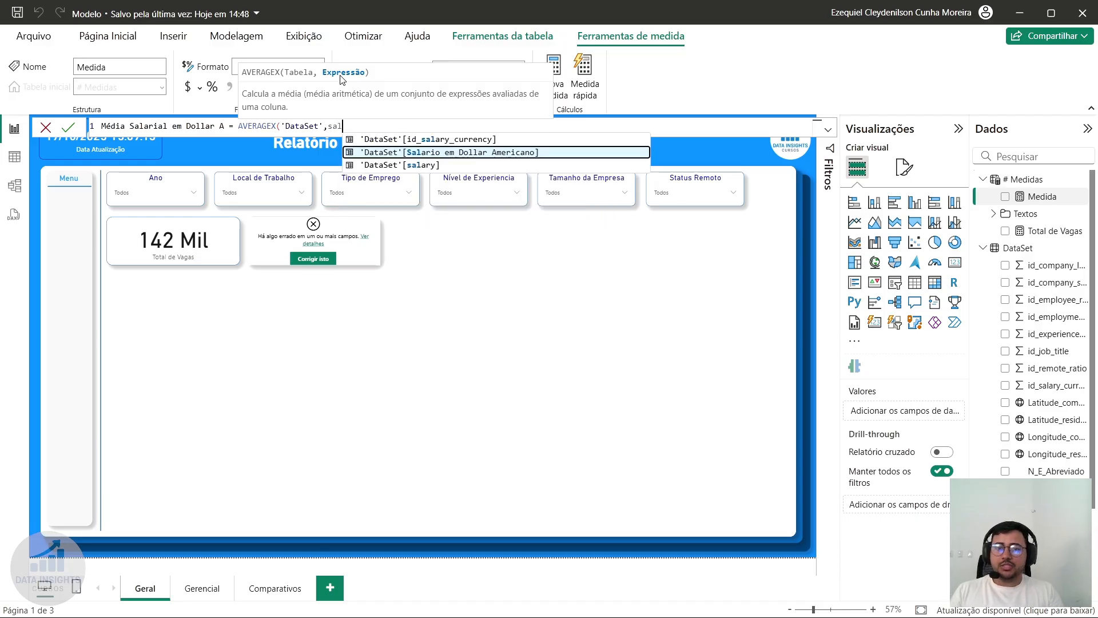
key(Down)
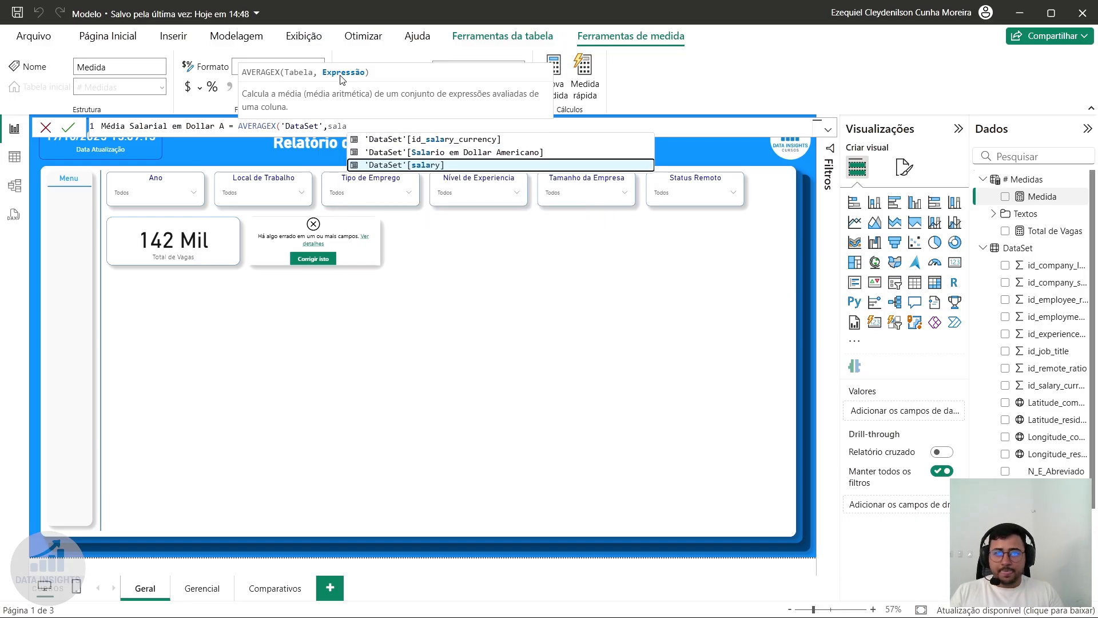
key(Tab)
text(/valor)
key(Tab)
text())
key(Return)
- Replace the broken field of the duplicated card with the Média Salarial em Dollar A measure
drag(1057, 196, 922, 424)
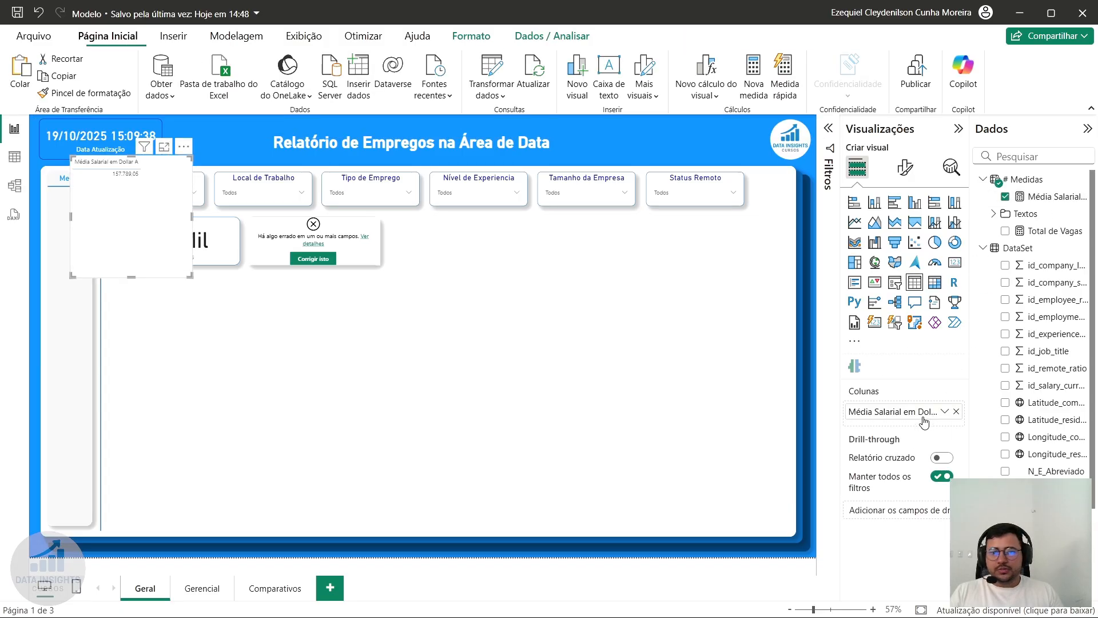
key(Delete)
click(373, 257)
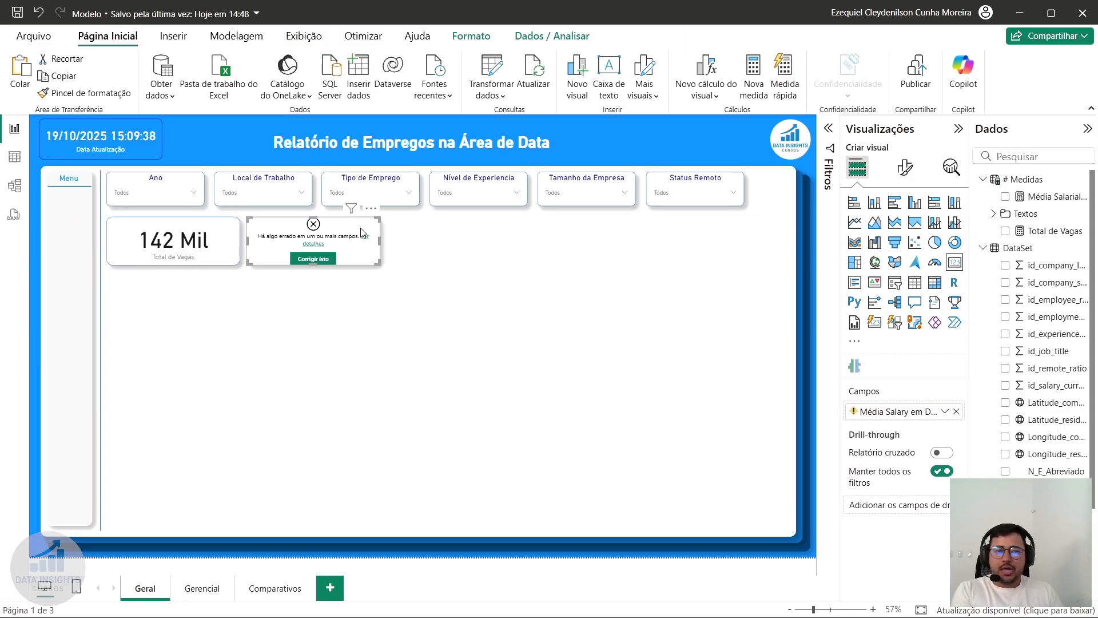
drag(1041, 197, 909, 412)
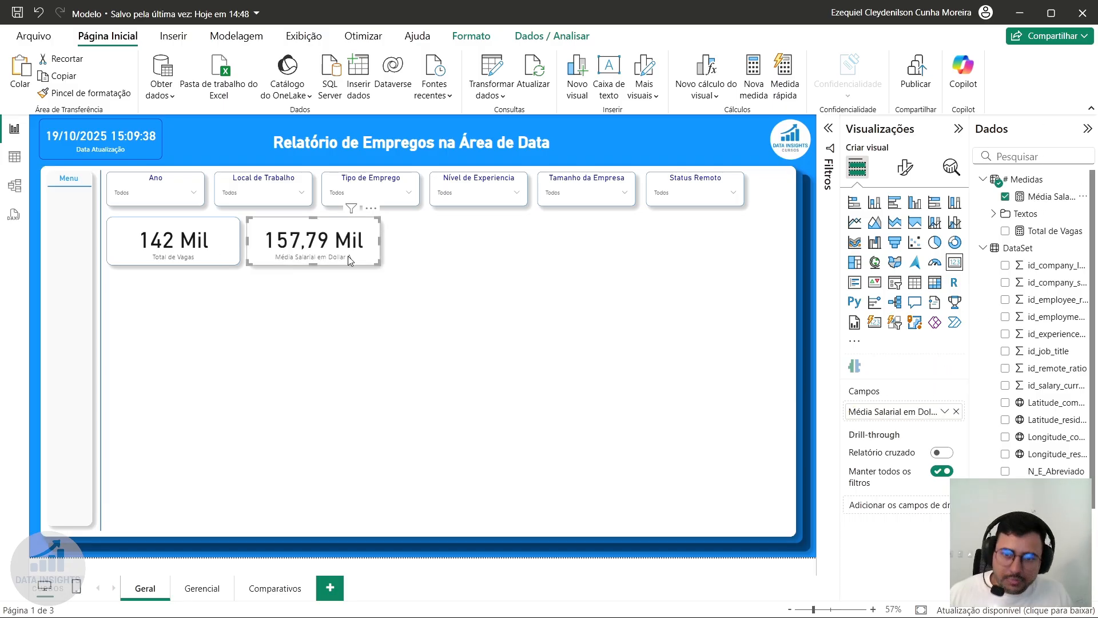
- Duplicate the Média Salarial em Dollar A card below the original and replace its field with the Salario em Dollar Americano column
key(ctrl+c)
key(ctrl+v)
drag(359, 264, 422, 343)
click(1027, 160)
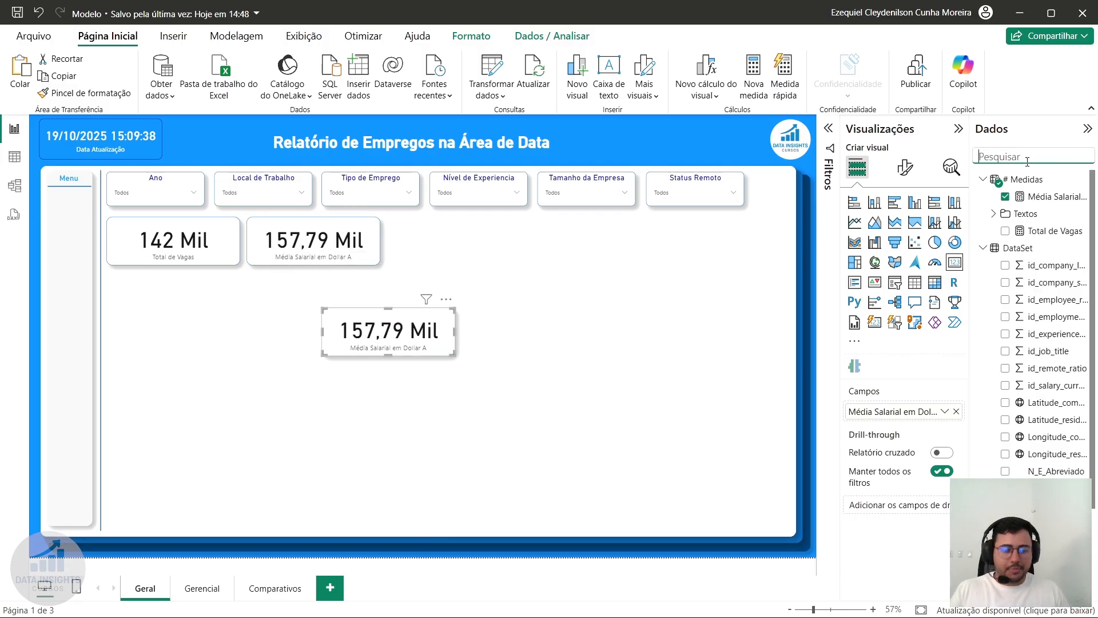
text(dol)
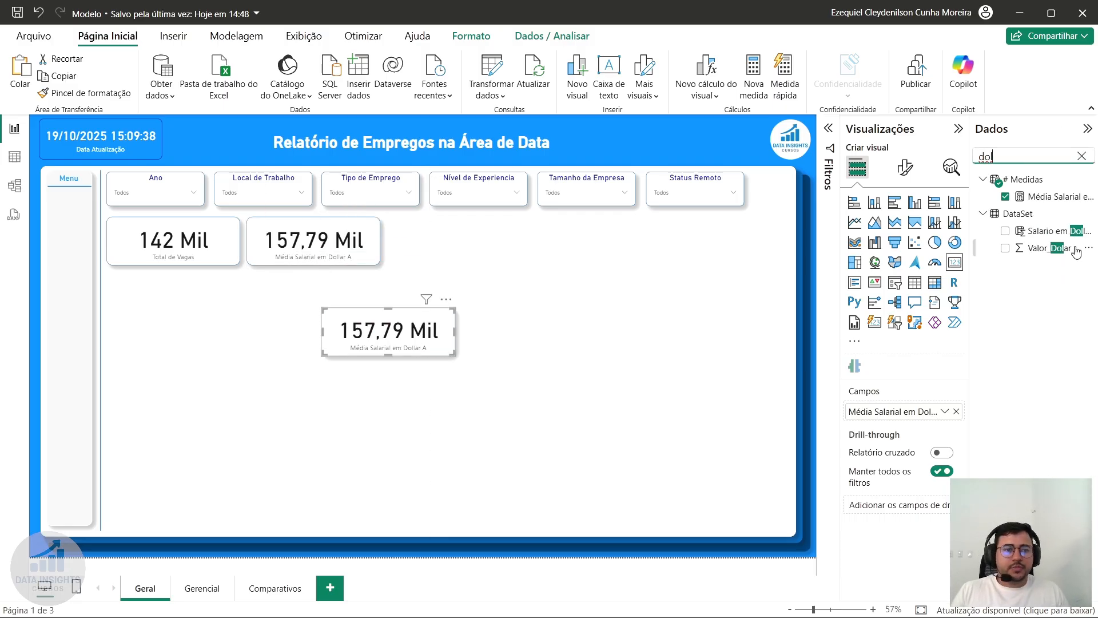
drag(1049, 232, 922, 412)
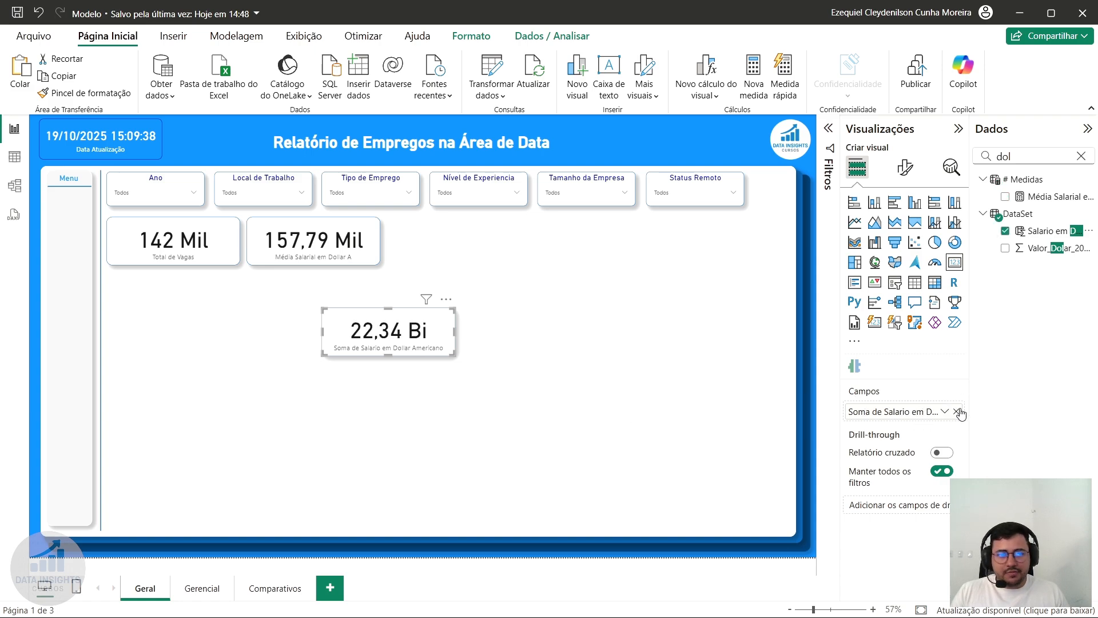
- Aggregate the copied card's salary column as an average, compare it directly beneath the measure card, and delete the copy
click(944, 412)
click(995, 255)
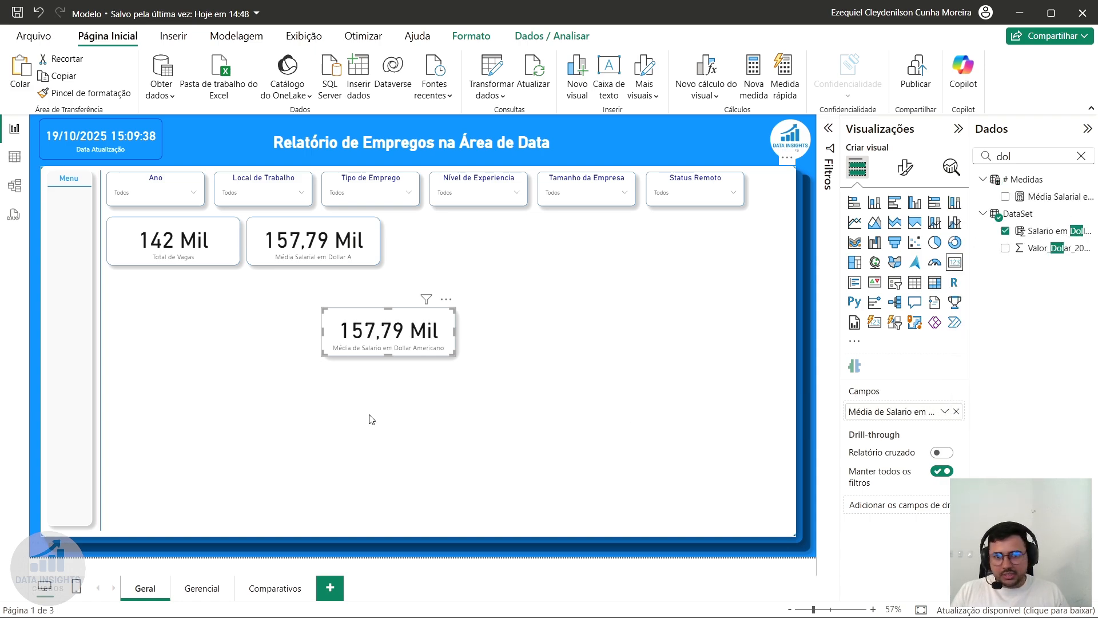
drag(396, 325, 322, 282)
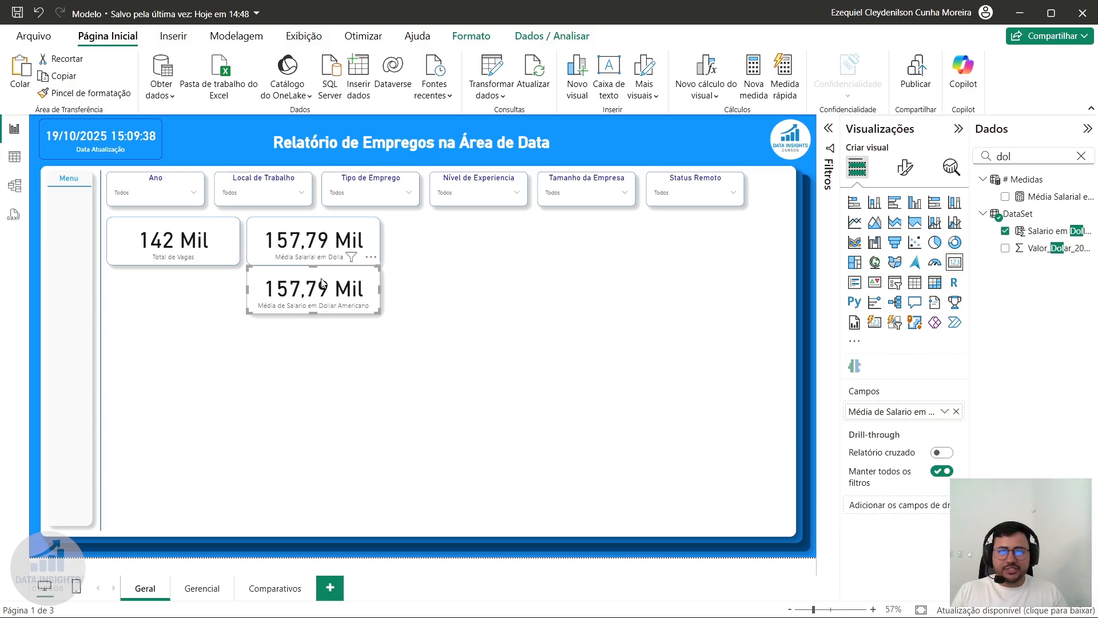
key(Delete)
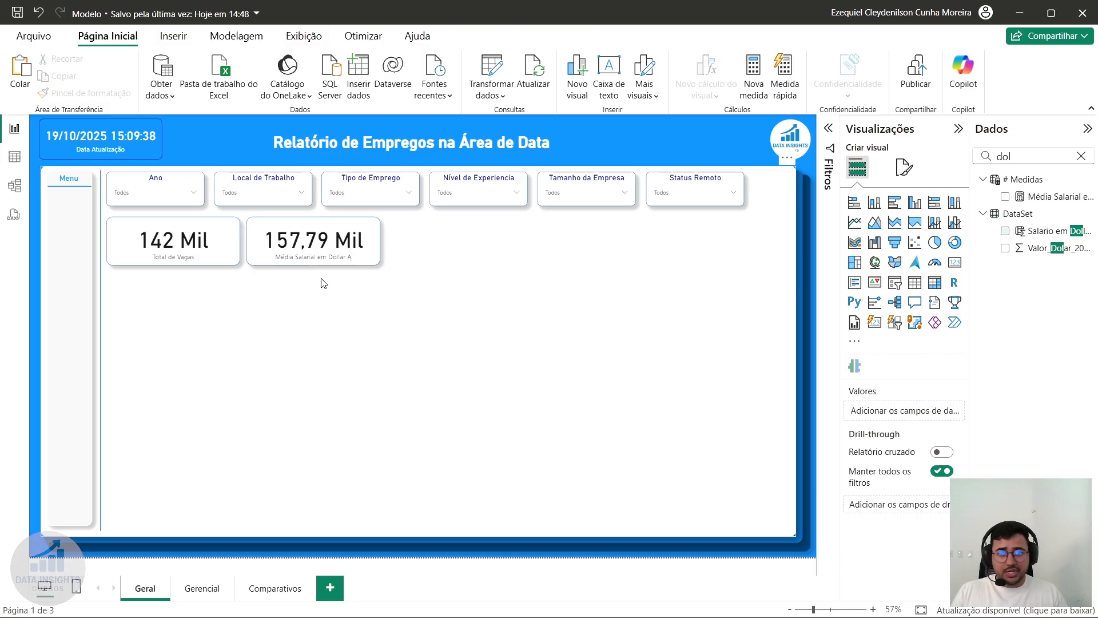
- Duplicate the Média Salarial em Dollar A card three times and arrange the copies in one row of five cards
click(317, 257)
key(ctrl+c)
key(ctrl+v)
drag(349, 251, 753, 241)
key(ctrl+v)
- Narrow the Total de Vagas card and the first salary card to matching widths and place them side by side with a small gap
click(213, 254)
drag(240, 244, 233, 245)
drag(374, 246, 233, 242)
drag(150, 243, 283, 247)
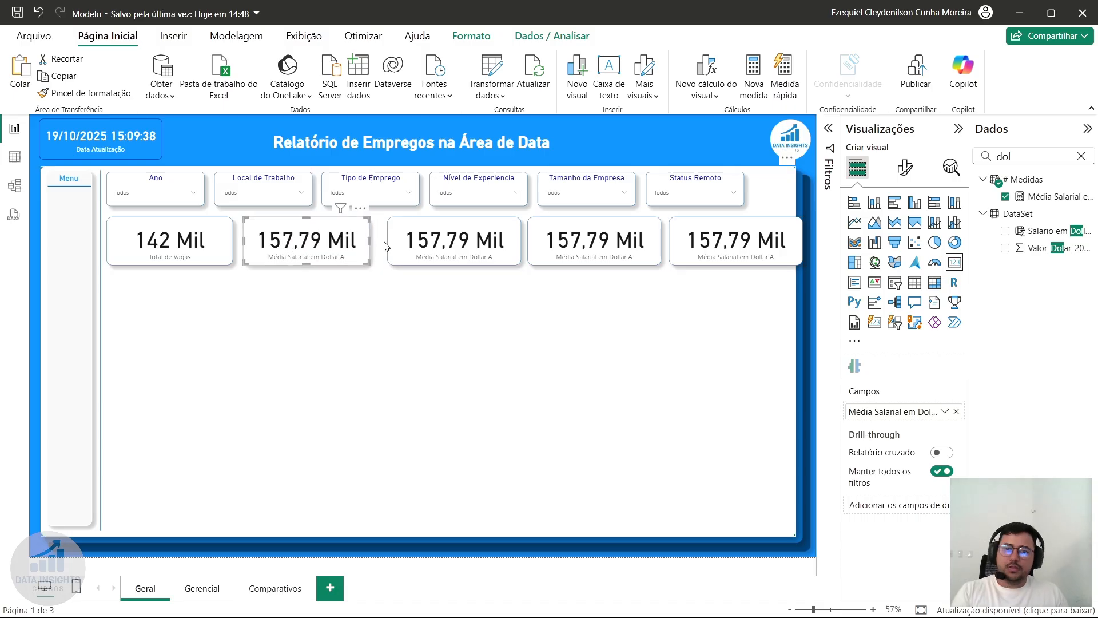
- Narrow the remaining duplicated salary cards to the same width and space them evenly along the row
drag(467, 244, 585, 247)
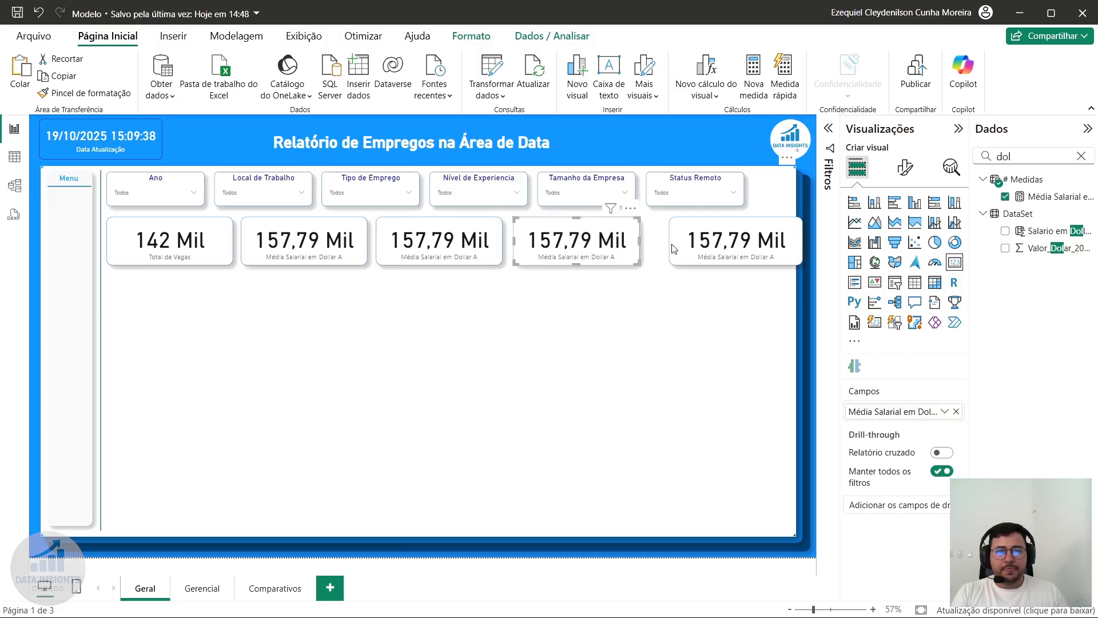
drag(747, 254, 711, 244)
click(817, 289)
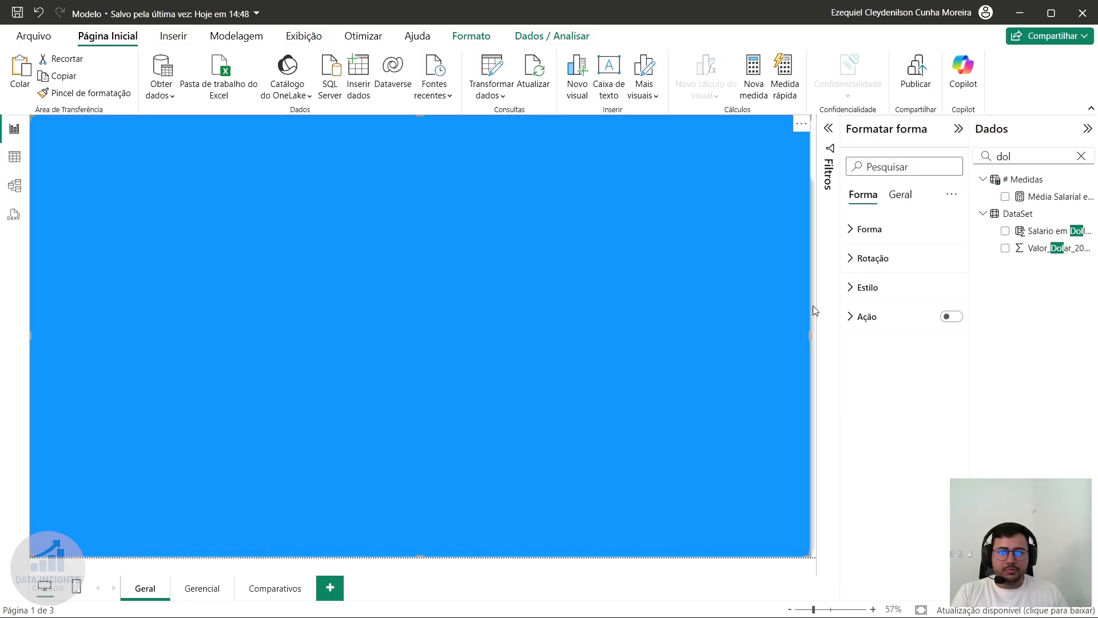
- Nudge the row of five KPI cards slightly to the right as a group
click(815, 289)
drag(814, 277, 98, 214)
key(Right)
key(Right)
key(Right)
key(Right)
key(Right)
key(Right)
key(Right)
key(Right)
key(Right)
key(Right)
key(Right)
key(Right)
key(Right)
key(Right)
key(Right)
key(Right)
key(Right)
key(Right)
key(Right)
key(Right)
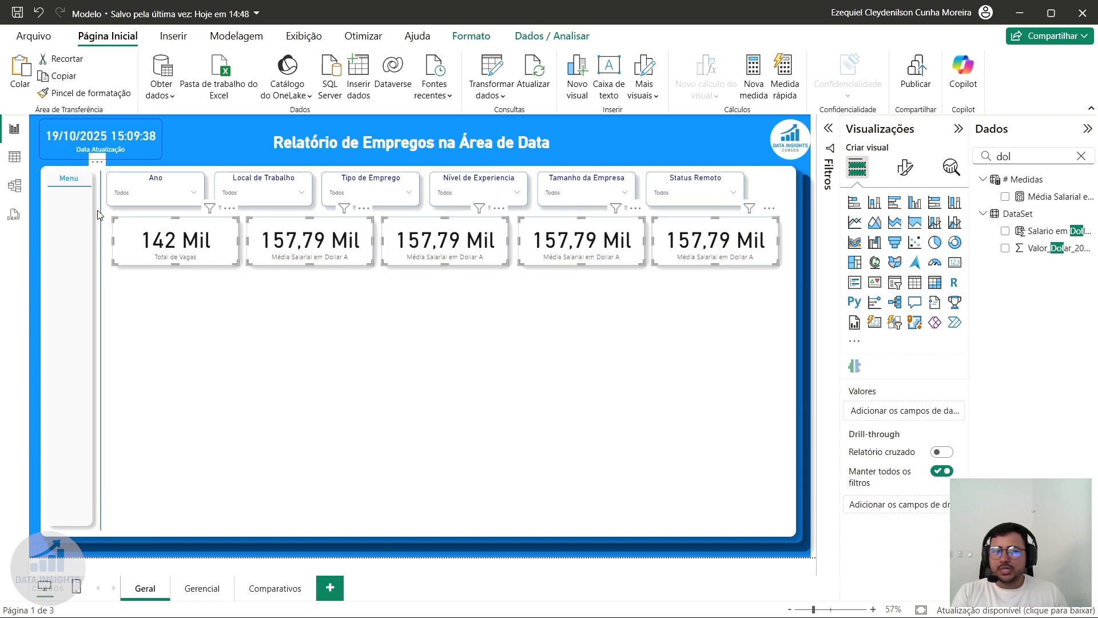
- Nudge the row of six slicers, from Ano to Status Remoto, slightly to the right as a group
click(815, 231)
drag(817, 223, 73, 149)
key(Right)
key(Right)
key(Right)
key(Right)
key(Right)
key(Right)
key(Right)
key(Right)
key(Right)
key(Right)
key(Right)
key(Right)
key(Right)
key(Right)
key(Right)
key(Right)
key(Right)
key(Right)
key(Right)
key(Right)
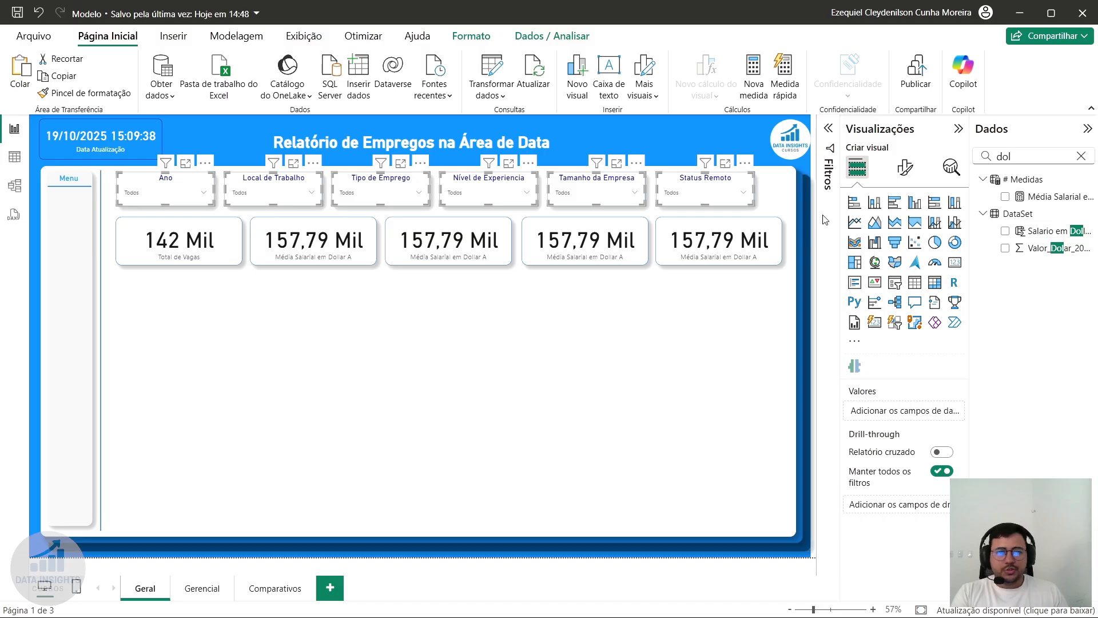
click(164, 183)
drag(164, 181, 164, 181)
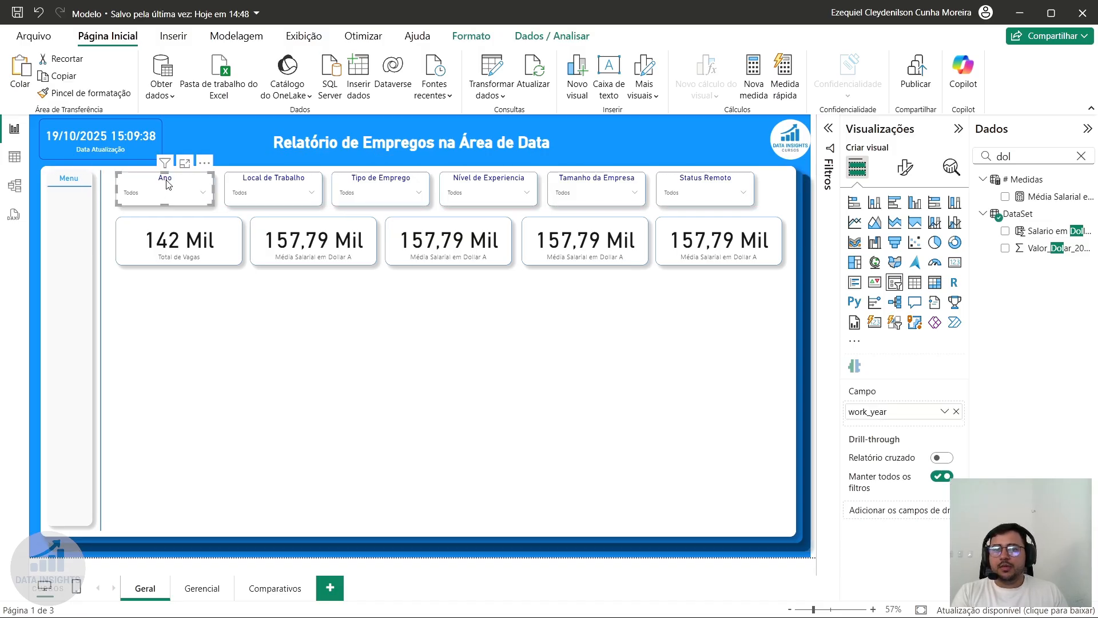
click(816, 255)
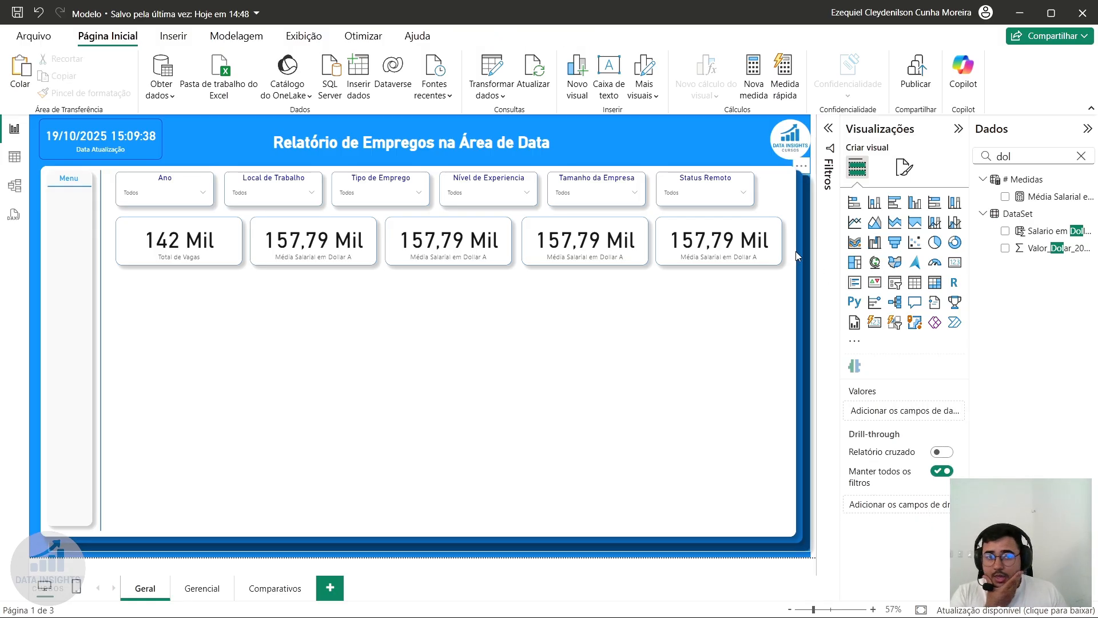
click(452, 252)
click(785, 265)
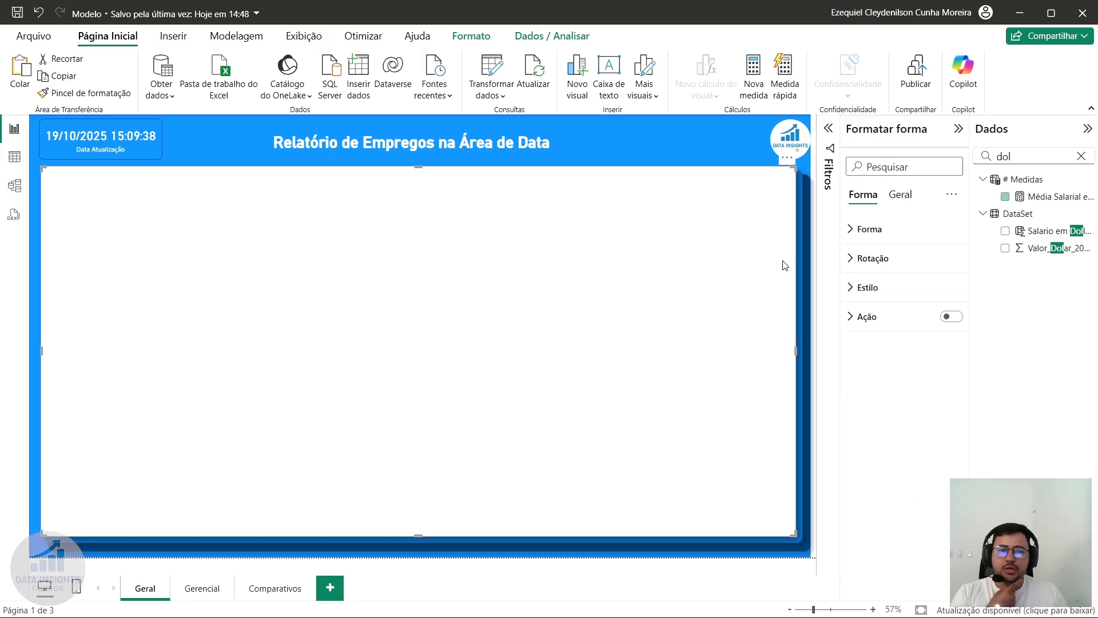
click(802, 253)
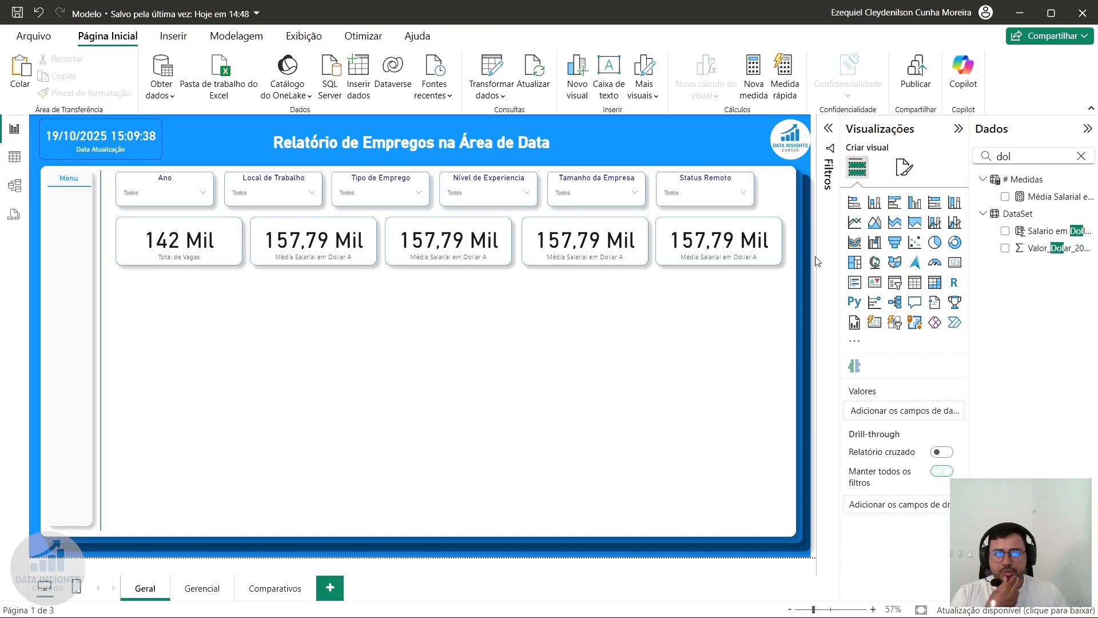
- Remove the average salary field from the third, fourth and fifth cards, leaving them empty
click(474, 255)
click(956, 411)
click(622, 255)
click(956, 411)
click(719, 256)
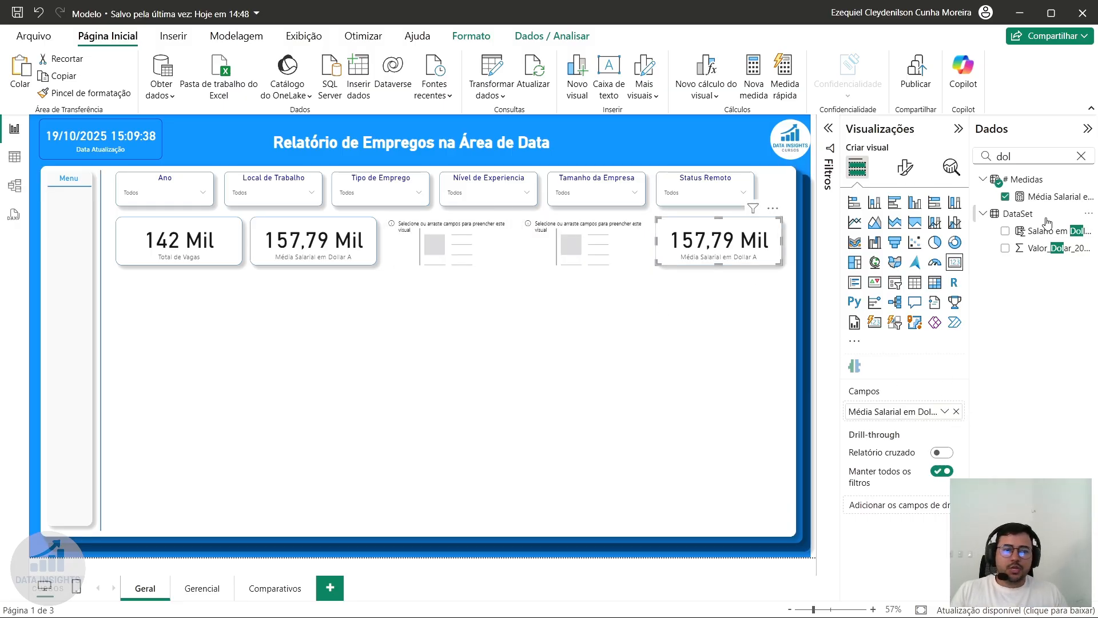
click(957, 412)
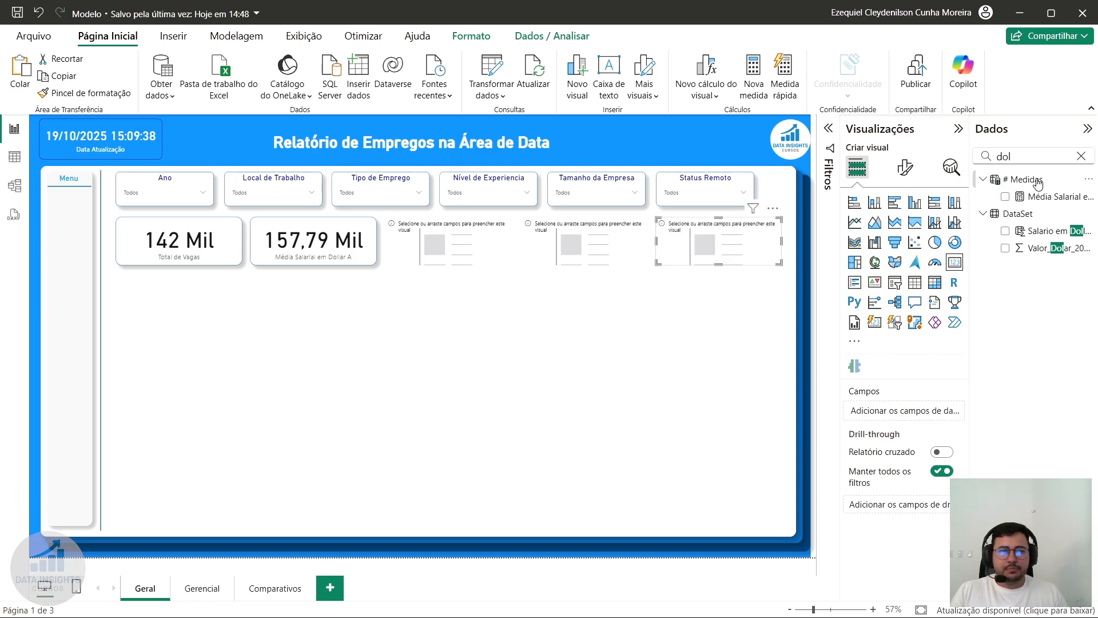
- Create a measure in # Medidas named "Média Salarial em Dollar Presencial" and begin its CALCULATE formula with [Média Salarial em Dollar A]
click(1047, 196)
right_click(1046, 196)
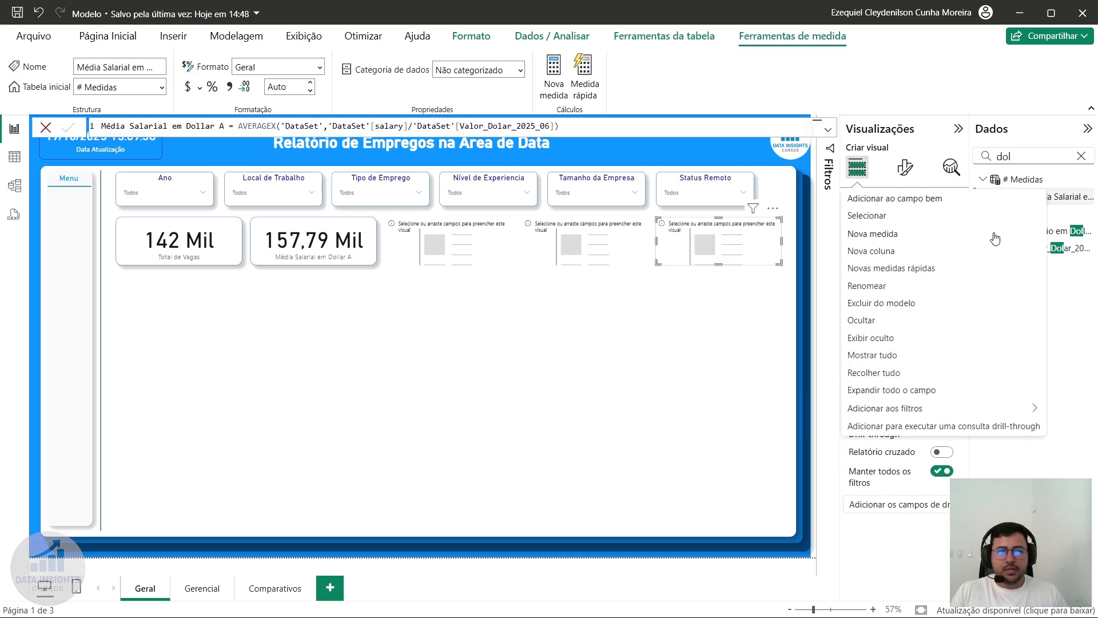
click(930, 244)
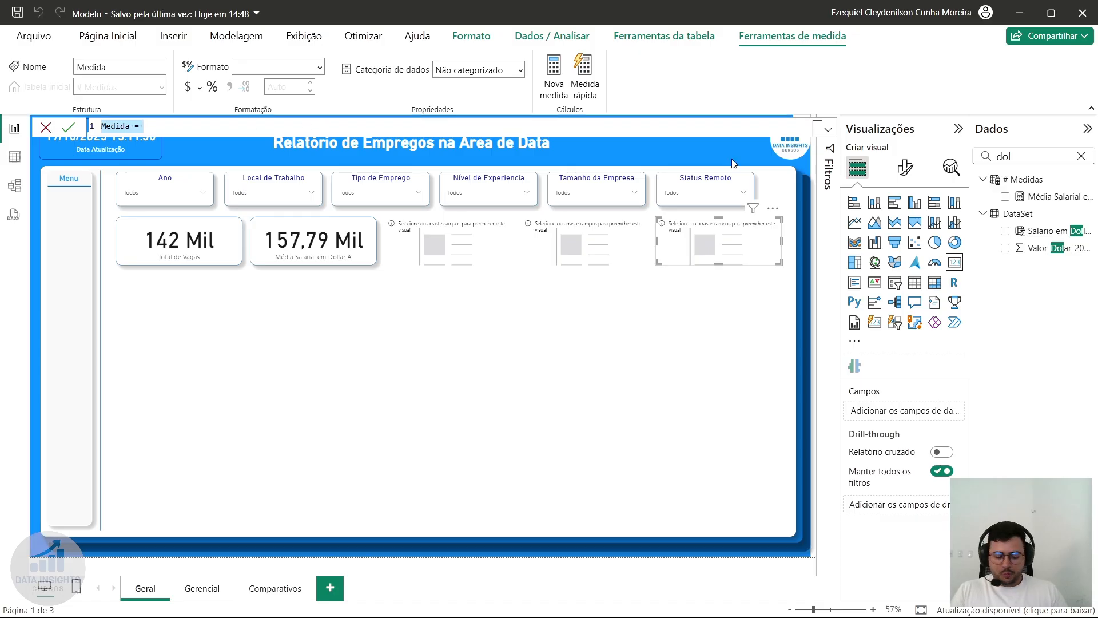
key(BackSpace)
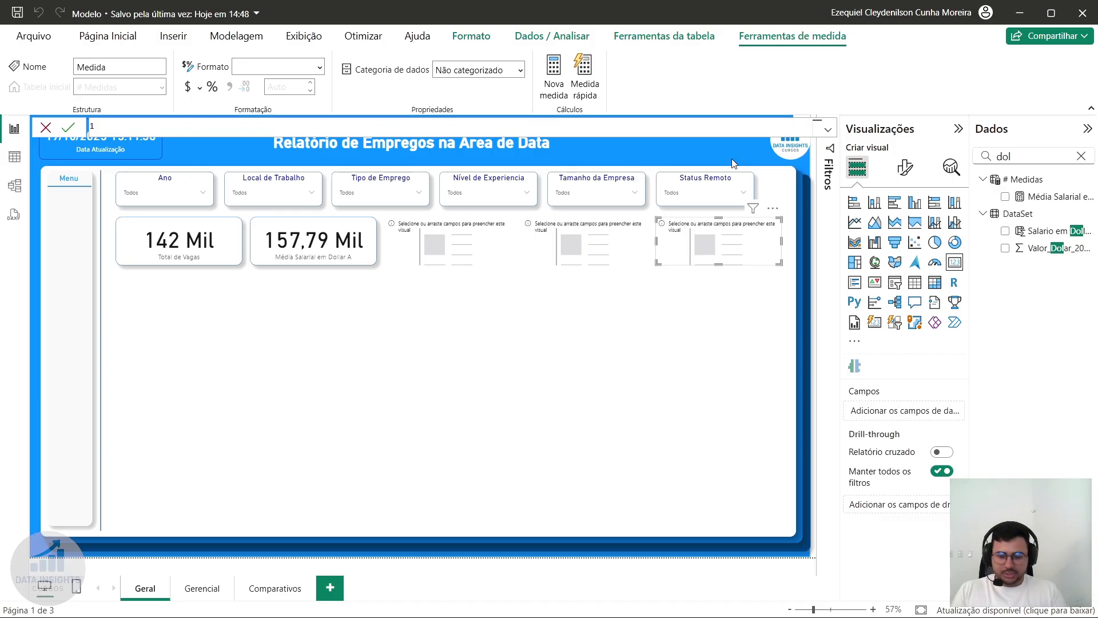
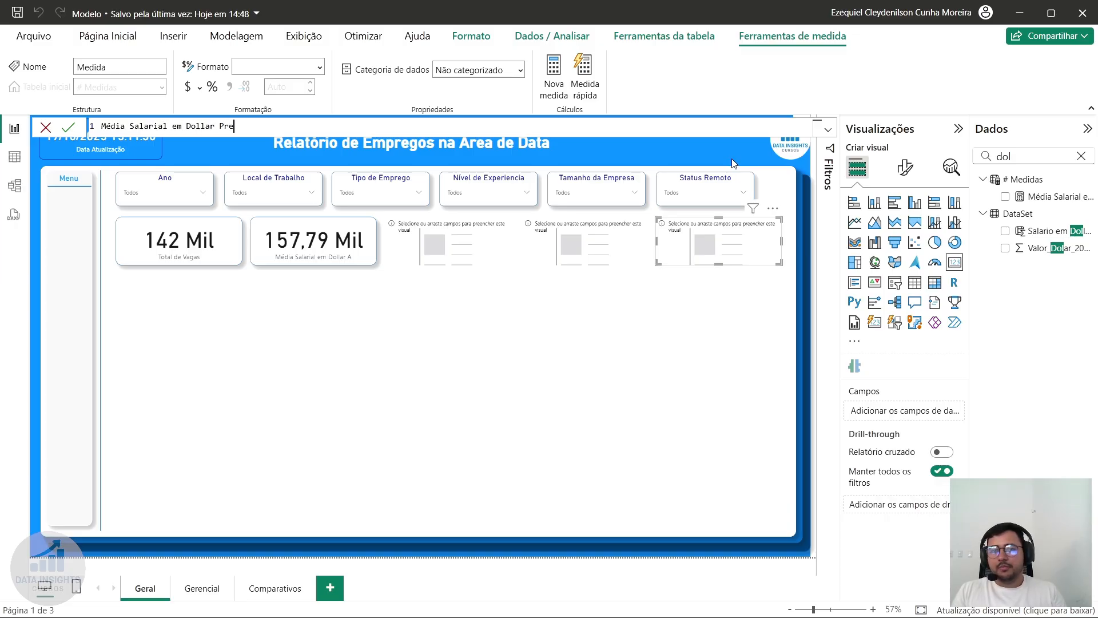
text(CALCULATE()
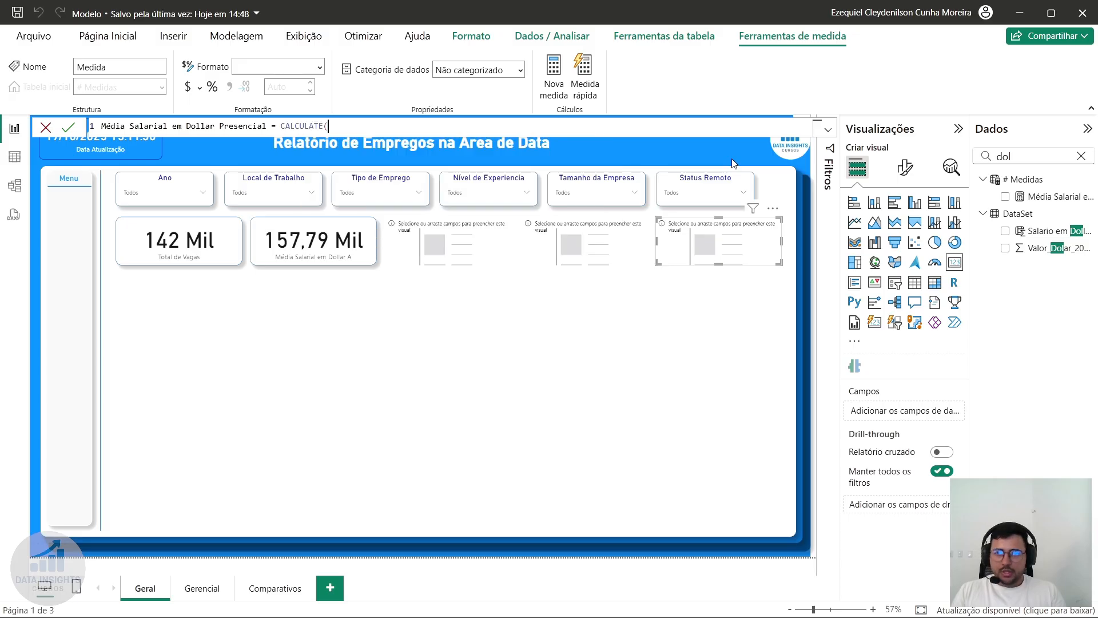
text([)
key(Down)
key(Tab)
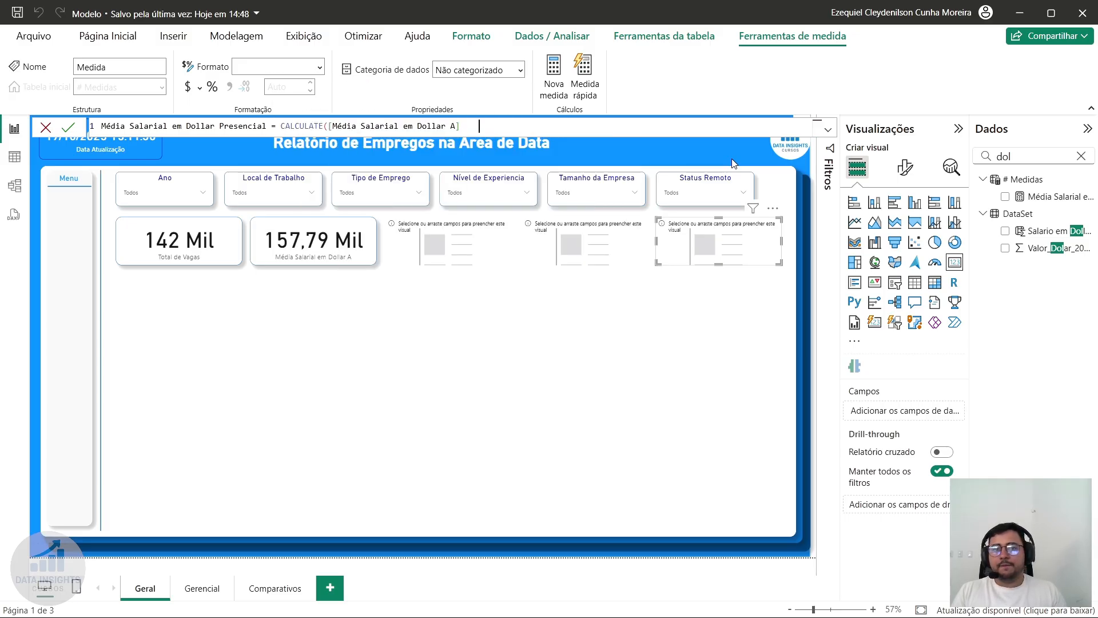
text(,)
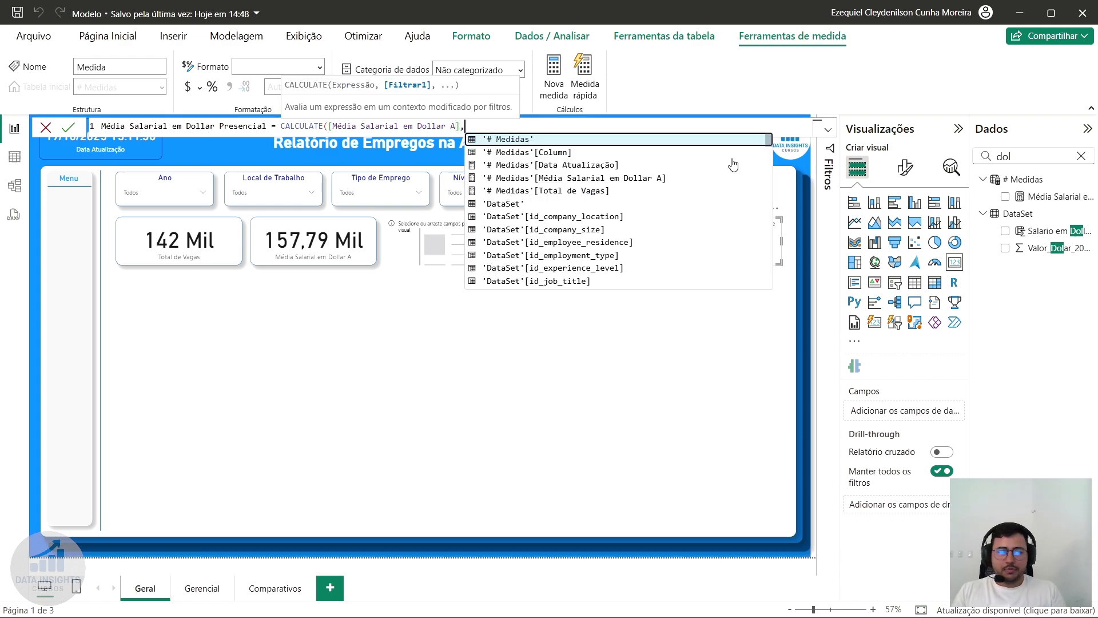
text(data)
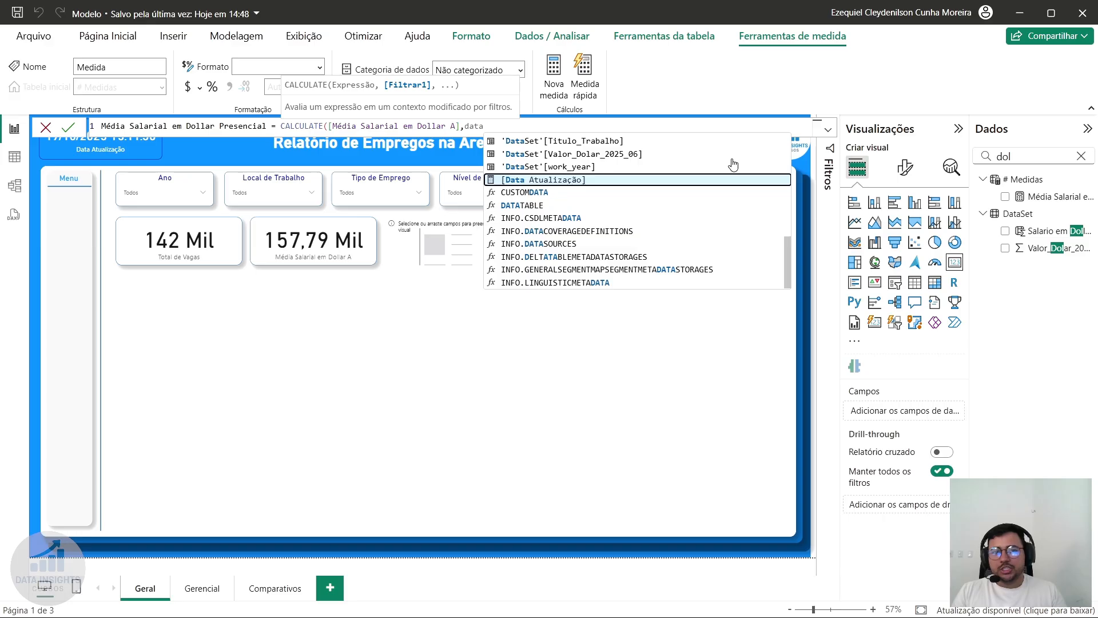
key(BackSpace)
key(BackSpace)
key(BackSpace)
key(BackSpace)
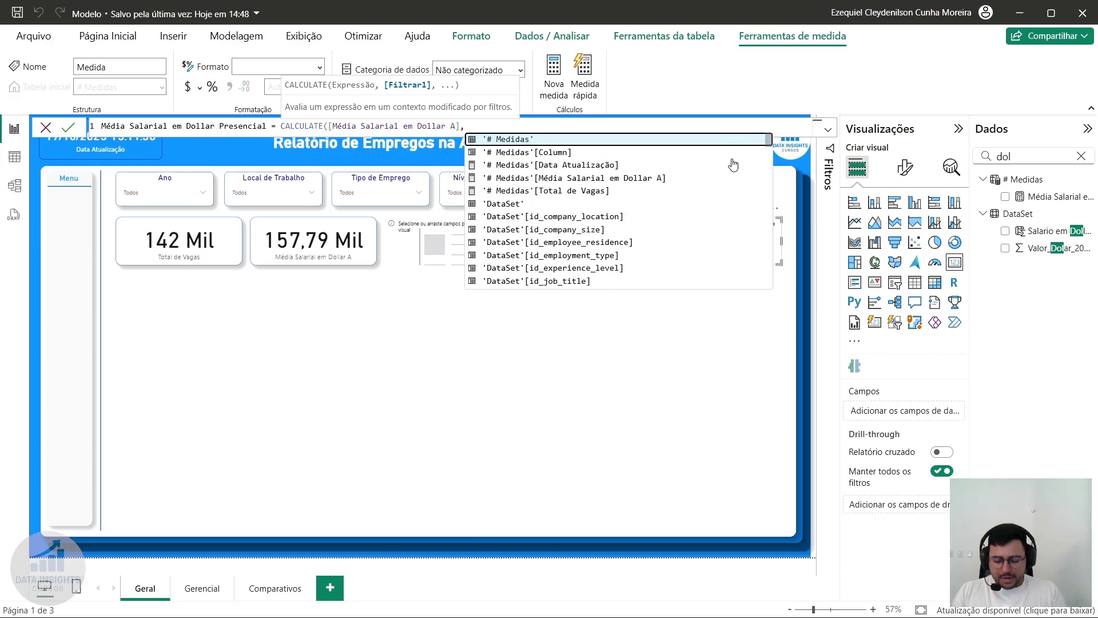
- Complete the measure with the filter 'DataSet'[Status_remoto]="Presencial" and commit the formula
text(remo)
key(Up)
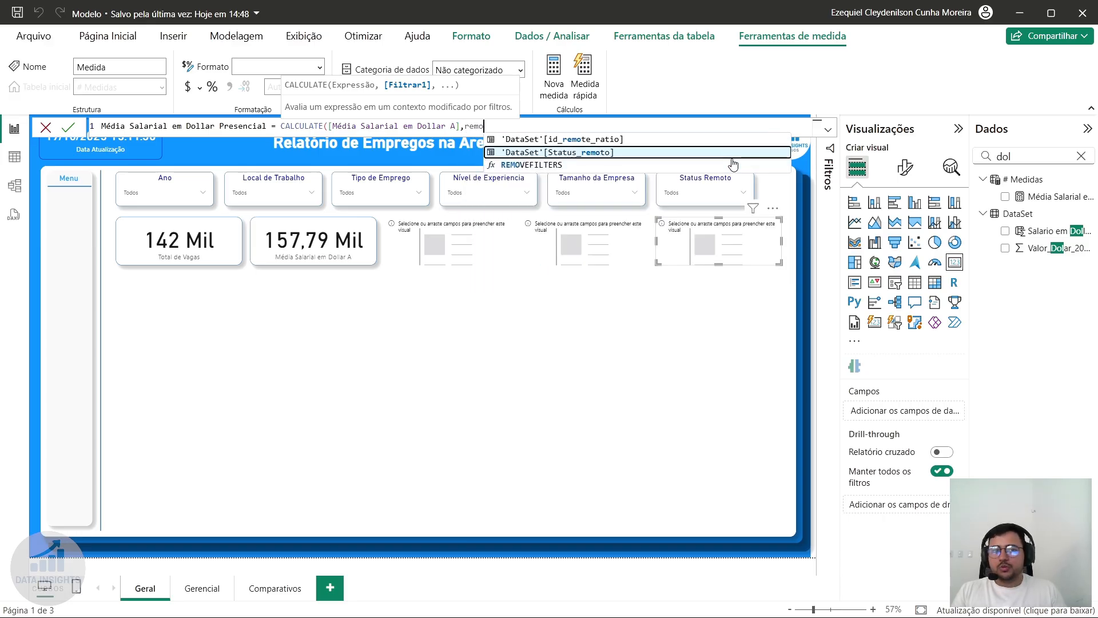
key(Tab)
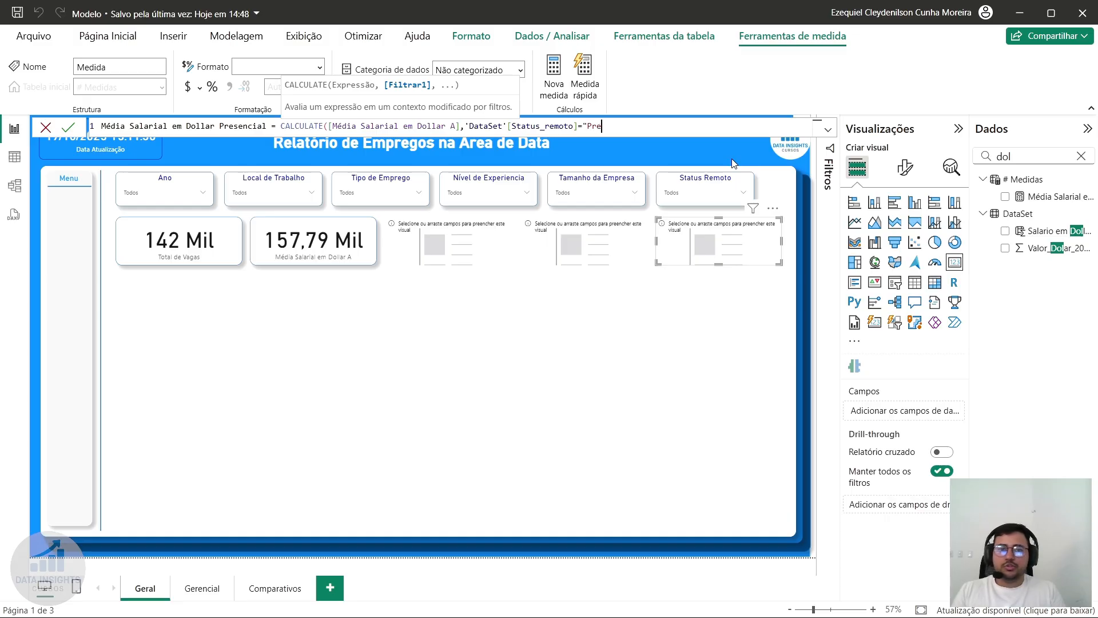
text(="Presencial")
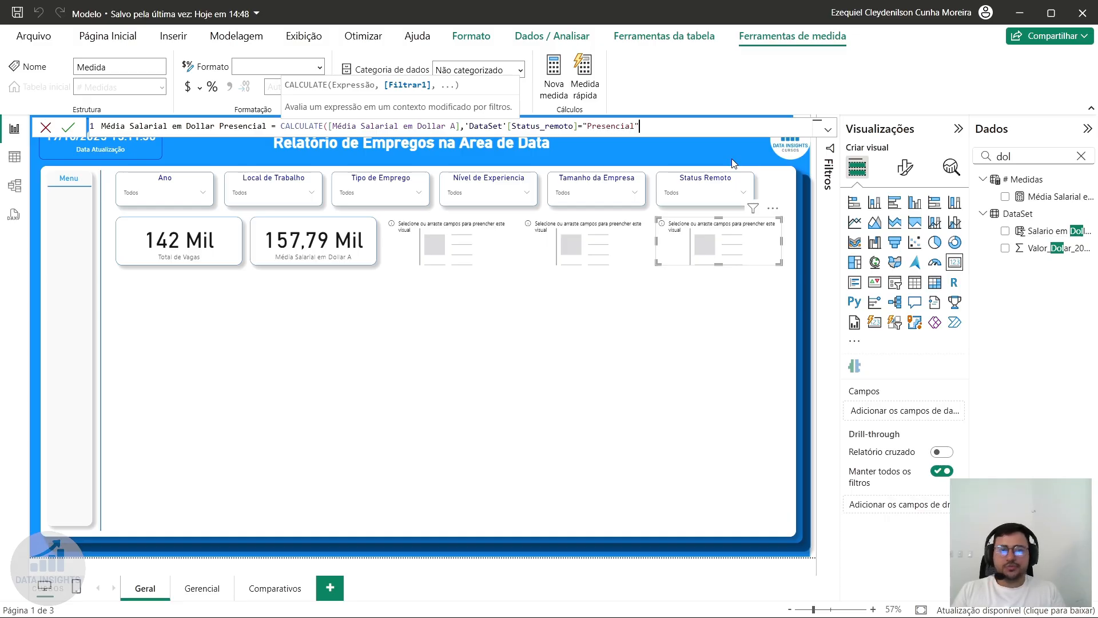
text())
key(Return)
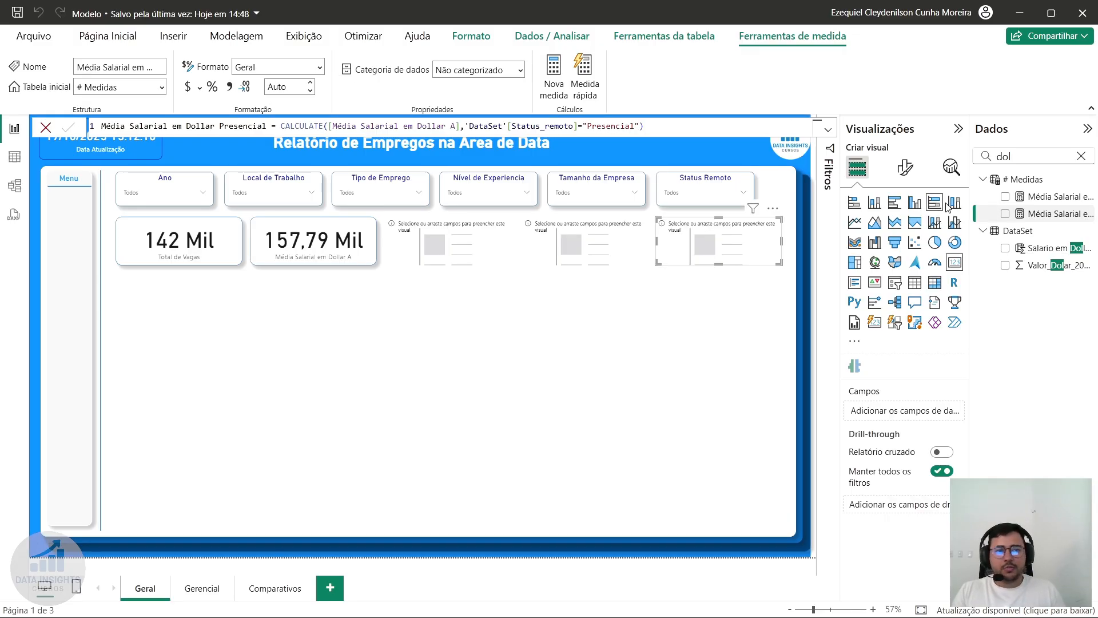
- Put both average salary measures in a display folder named "Médias" in the model view and return to the report
click(1052, 196)
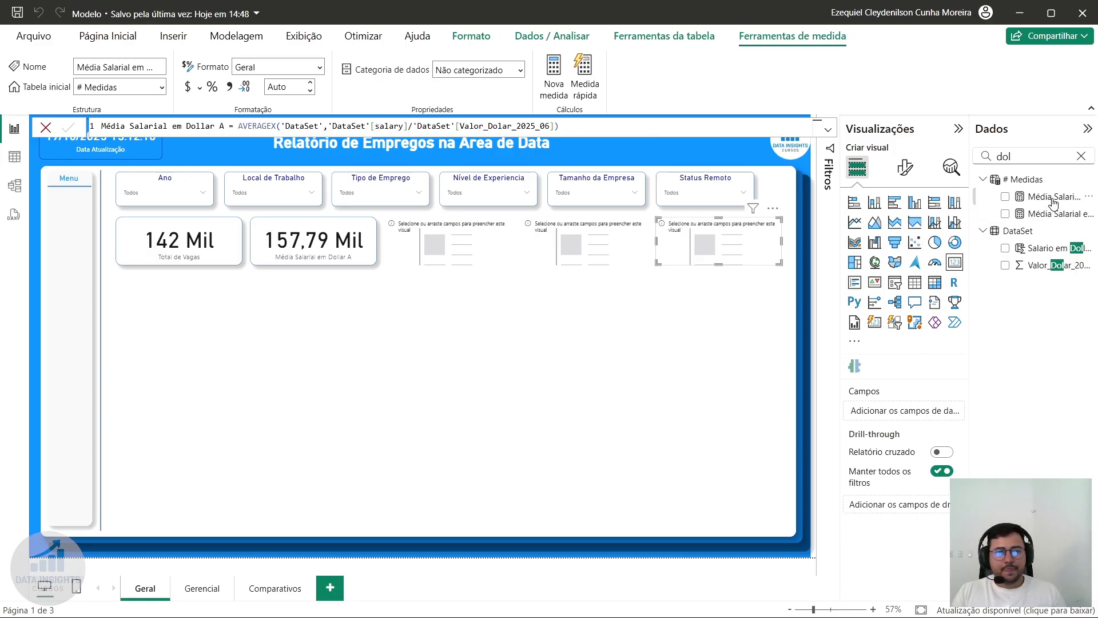
click(14, 185)
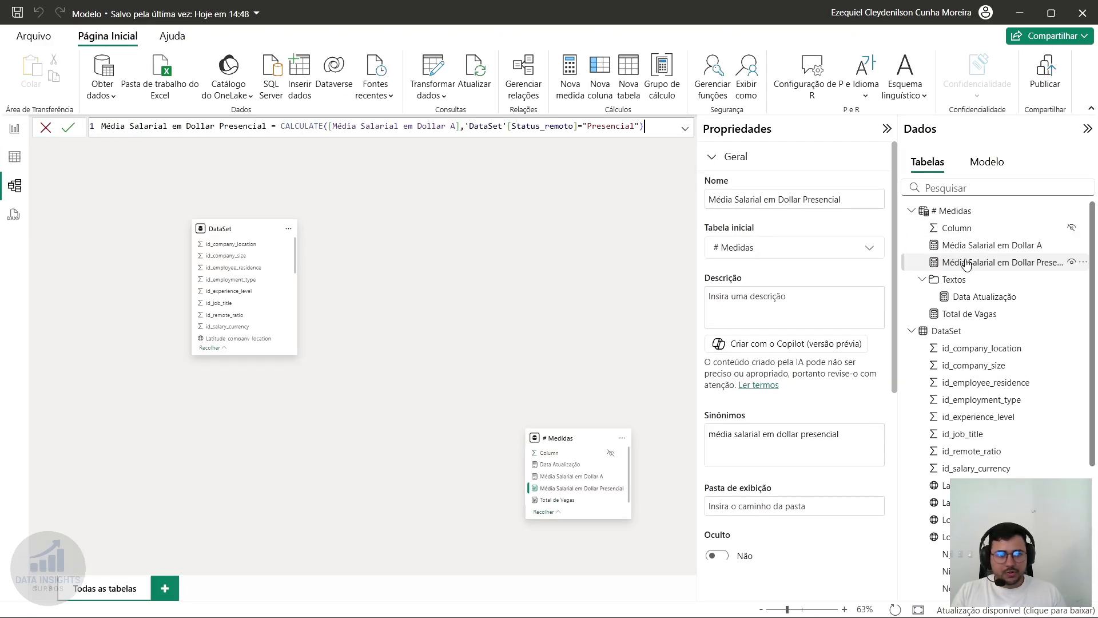
click(766, 507)
text(Médias)
key(Return)
drag(1005, 253, 956, 262)
click(10, 131)
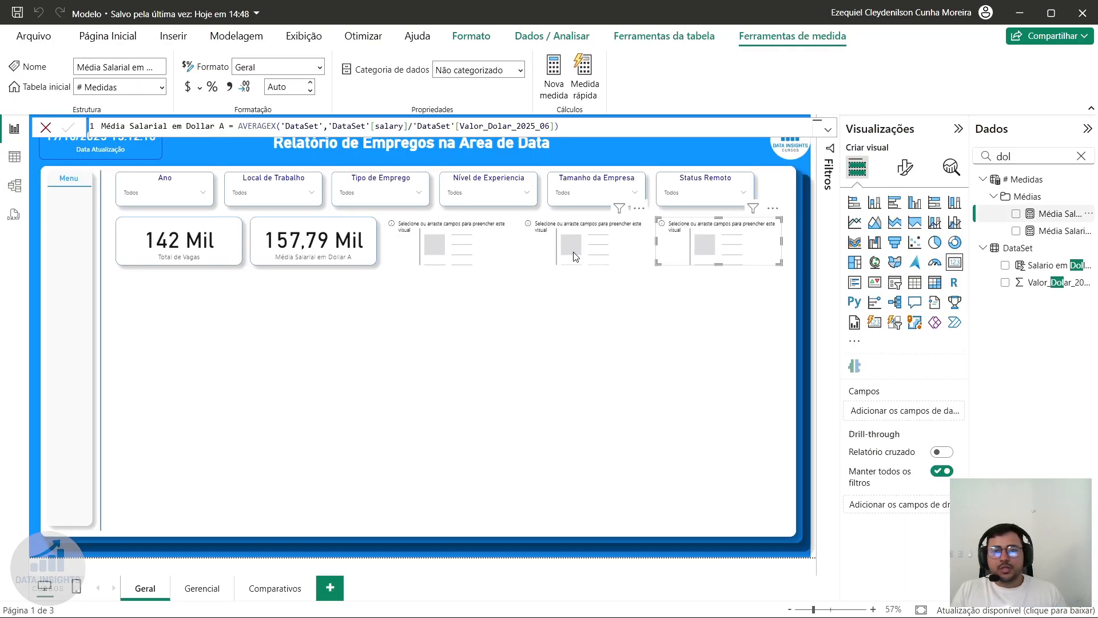
- Add the Média Salarial em Dollar Presencial measure to the empty third card
click(1063, 232)
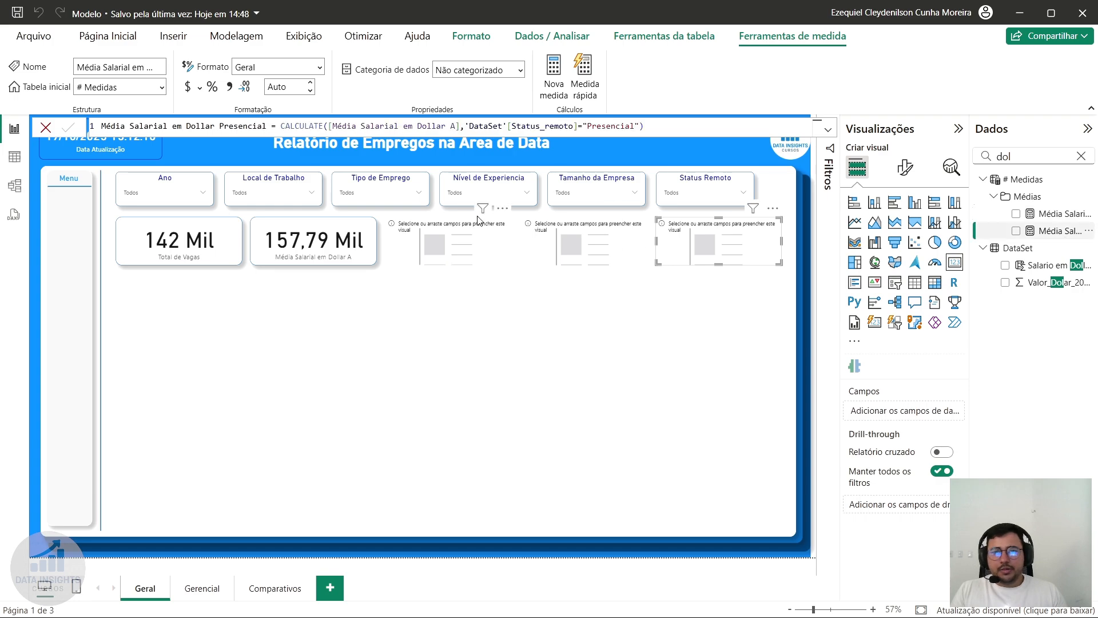
click(452, 243)
drag(1061, 231, 926, 415)
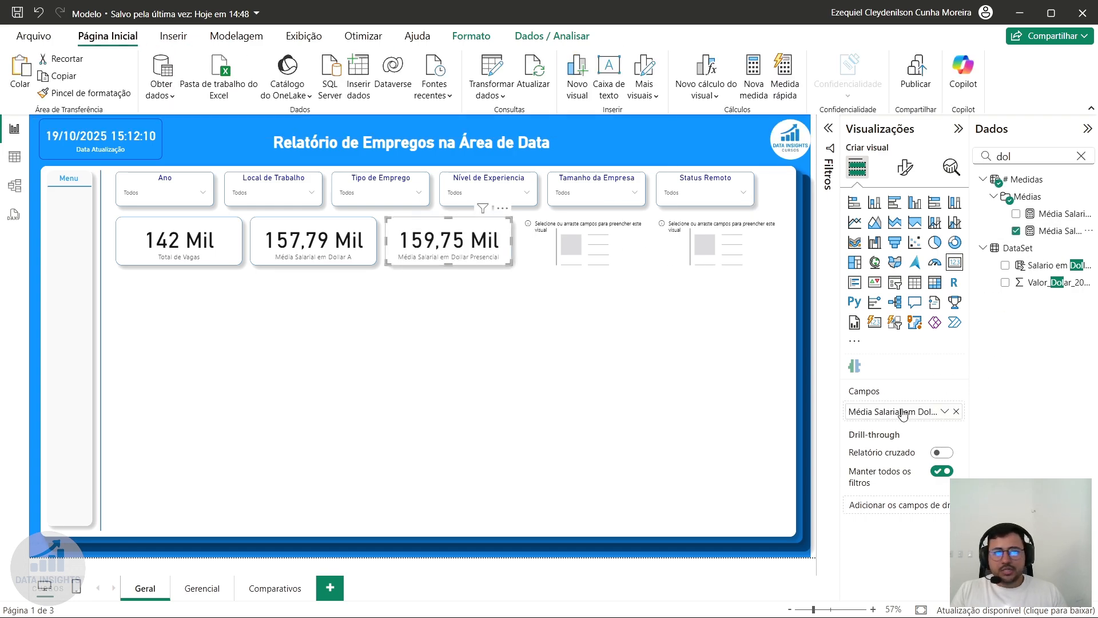
- Format the Média Salarial em Dollar A and Média Salarial em Dollar Presencial measures as dollar currency
click(313, 240)
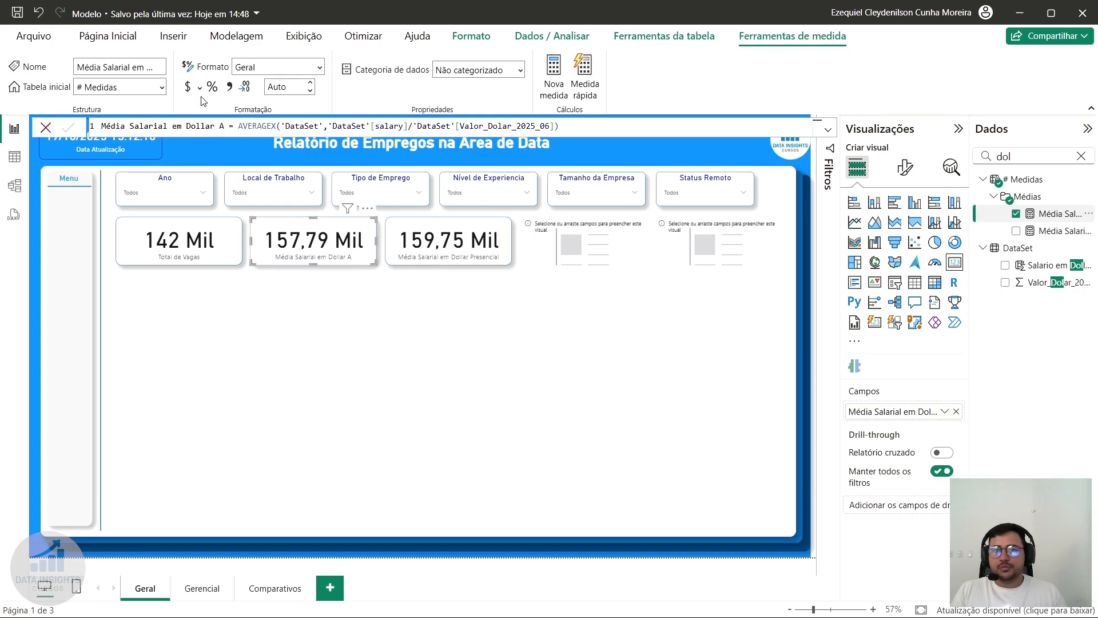
click(188, 87)
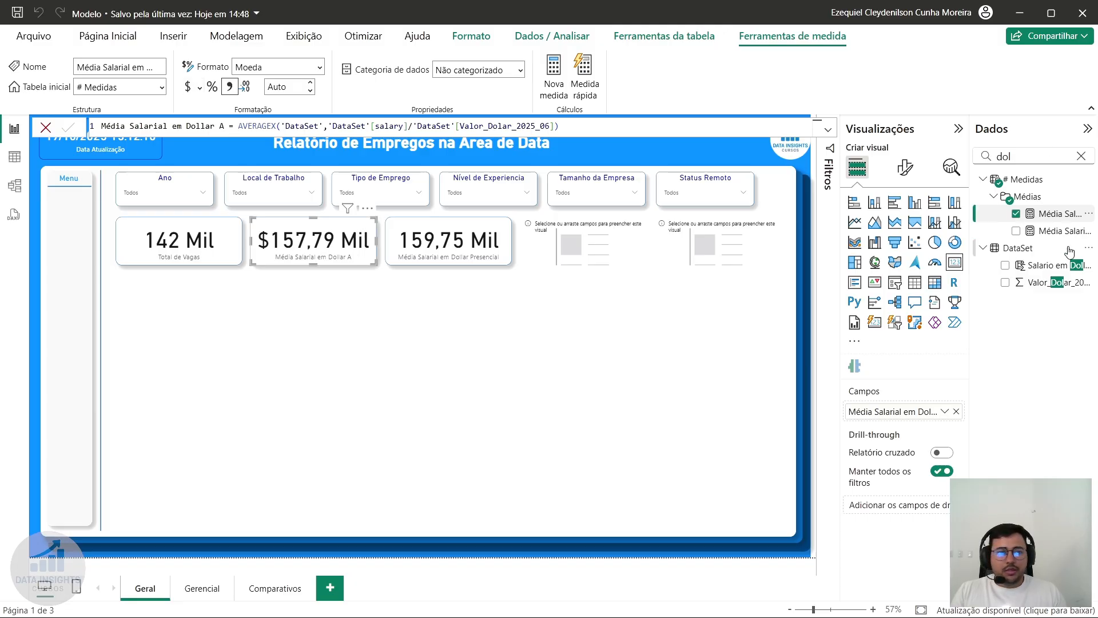
click(1060, 232)
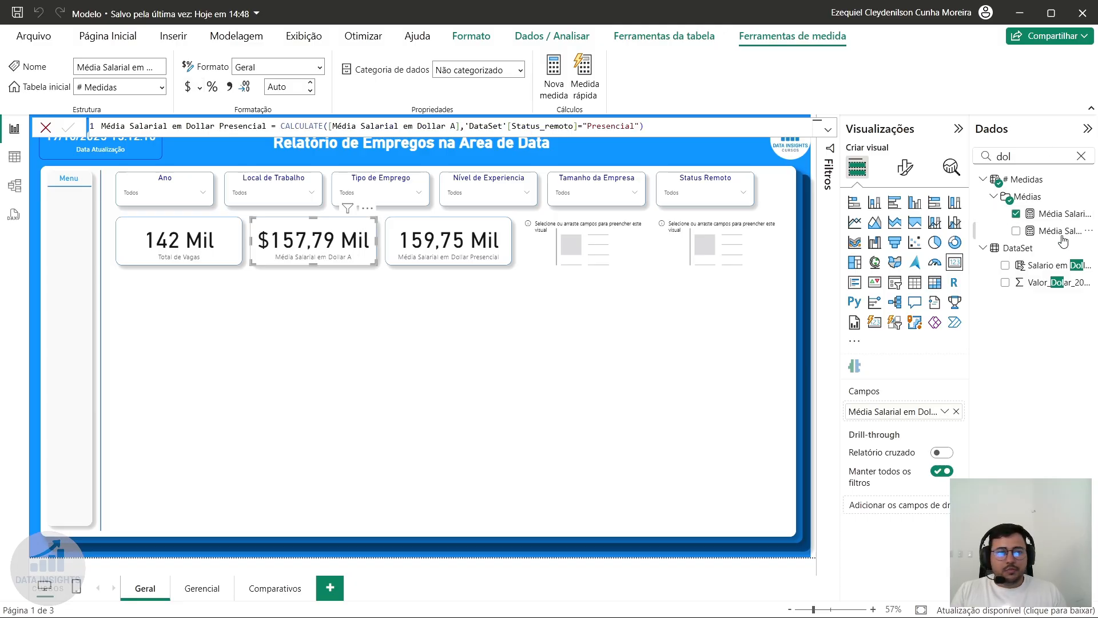
click(187, 88)
click(469, 247)
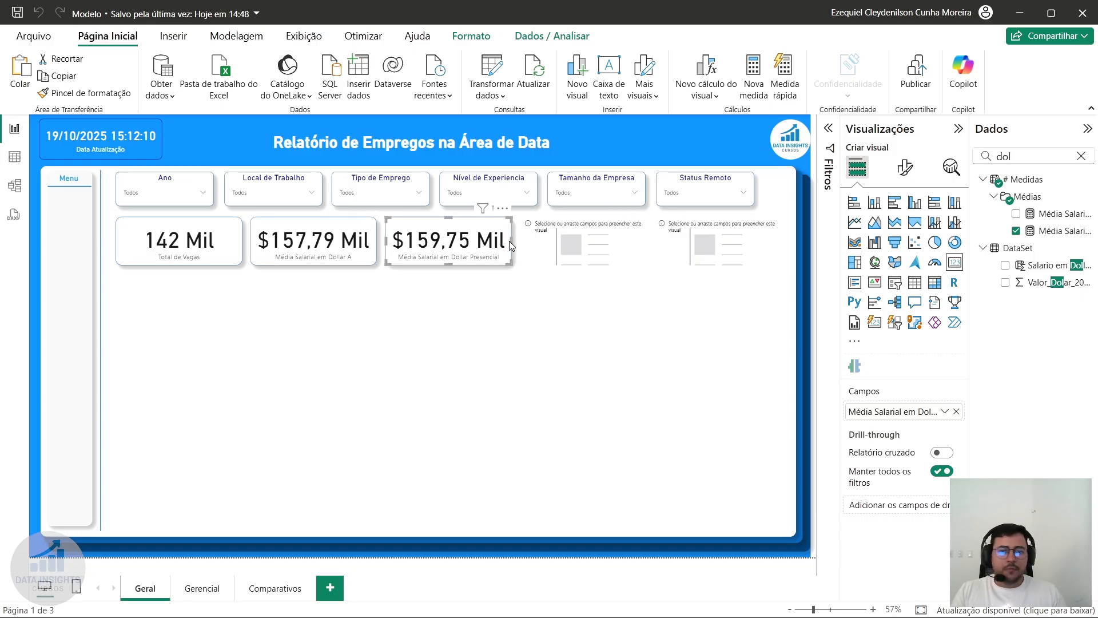
- Create a new measure from a copy of the Presencial formula and name it "Média Salarial em Dollar Hibrido"
click(1058, 230)
click(305, 130)
key(ctrl+a)
key(ctrl+c)
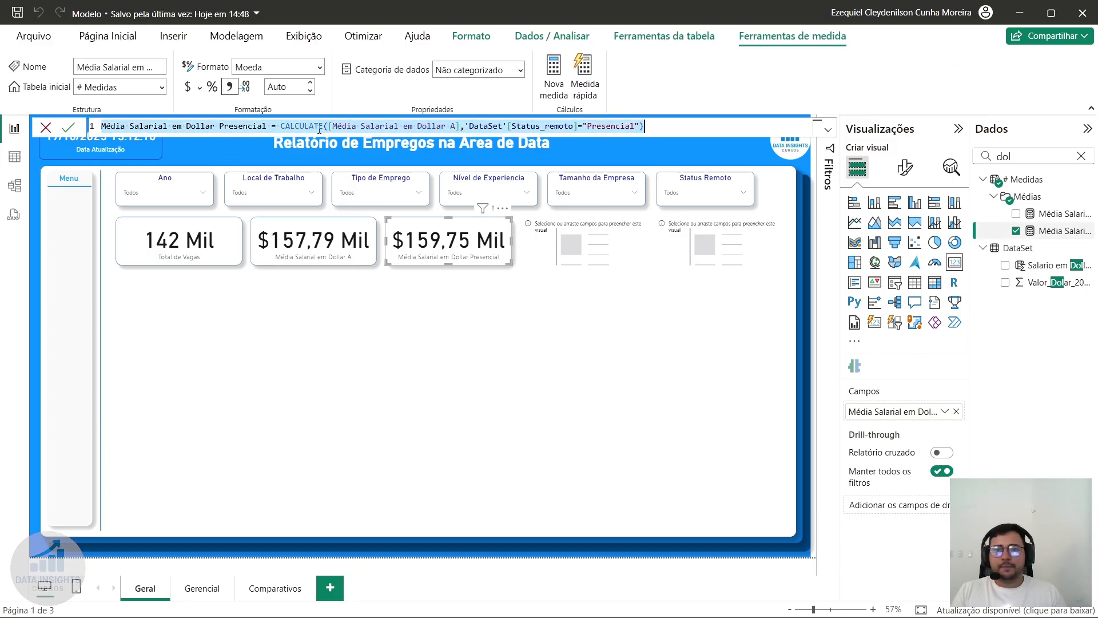
right_click(1056, 234)
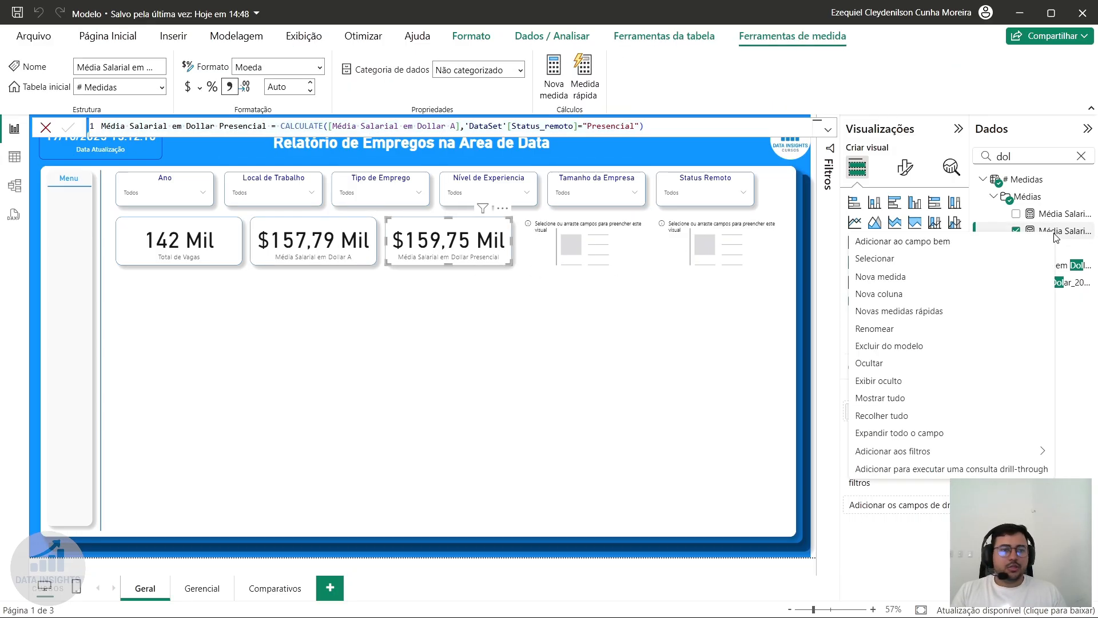
click(948, 280)
key(ctrl+a)
key(ctrl+v)
click(231, 127)
double_click(231, 127)
text(Hibrido)
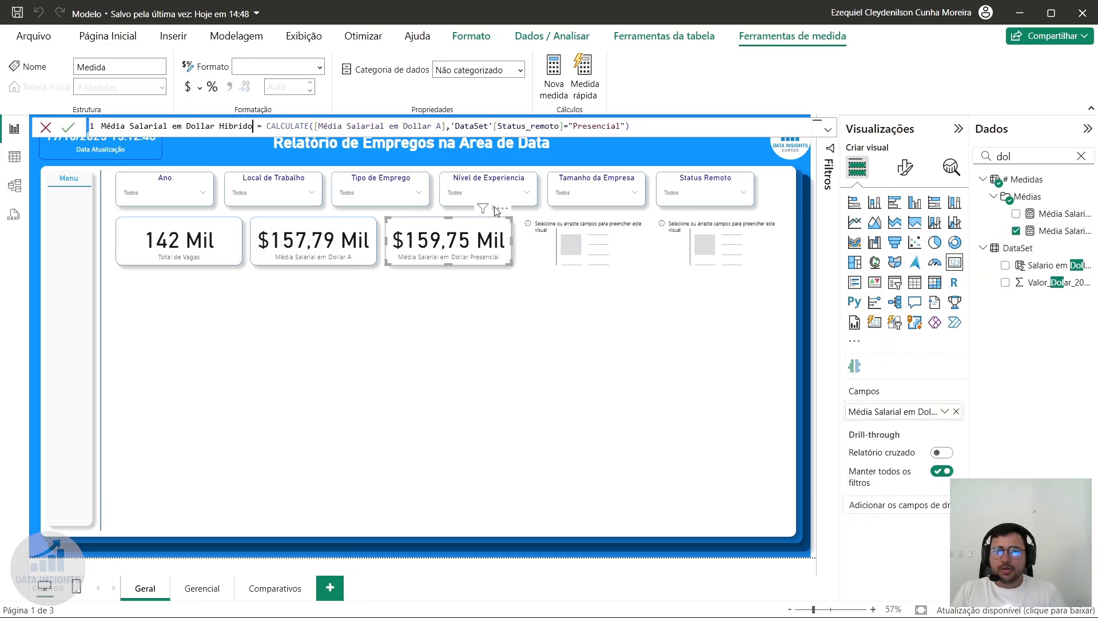
- Change the Status_remoto filter value in the new measure's formula to "Hibrído" and commit the measure
key(Left)
key(ctrl+Right)
key(ctrl+Right)
key(ctrl+Right)
key(ctrl+Right)
key(ctrl+Right)
key(ctrl+Right)
key(ctrl+Right)
key(ctrl+Right)
key(ctrl+Right)
key(ctrl+Right)
key(ctrl+Right)
key(ctrl+Right)
key(ctrl+Right)
key(ctrl+Right)
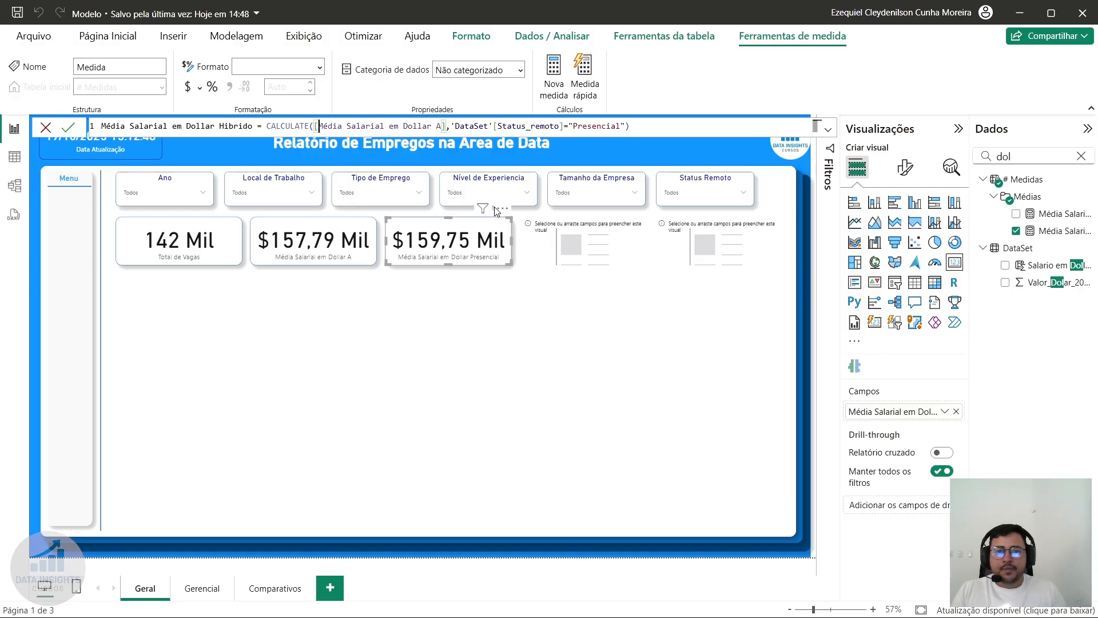
key(ctrl+shift+Right)
text(hibrído)
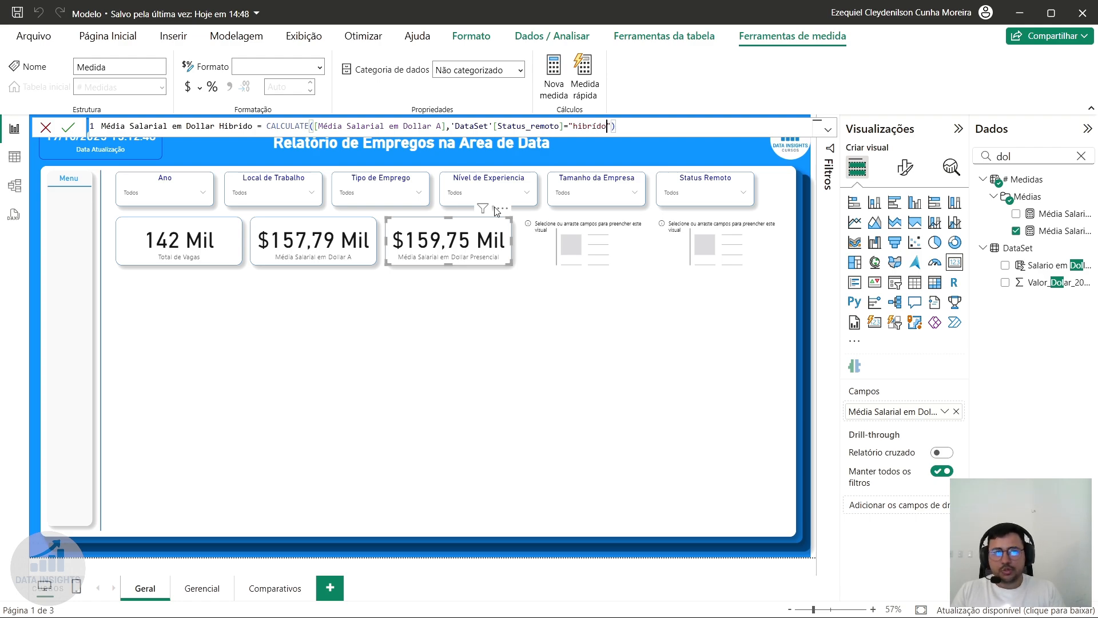
key(ctrl+shift+Right)
text(Hibrído)
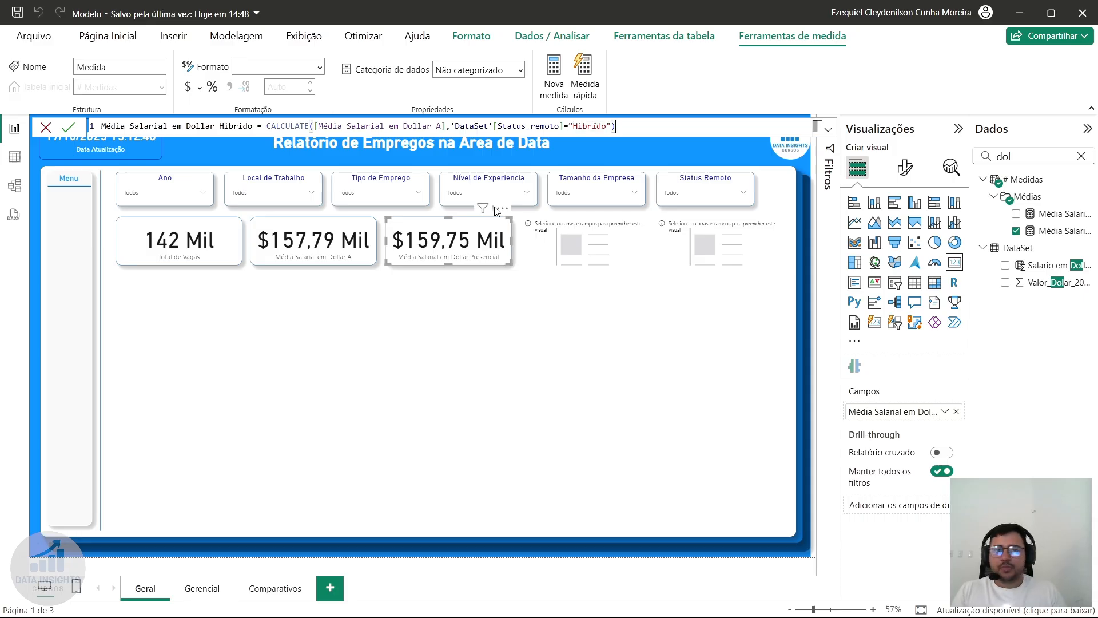
key(Return)
- Add the Média Salarial em Dollar Hibrido measure to the empty fourth card and format it as dollar currency
drag(1064, 240, 931, 419)
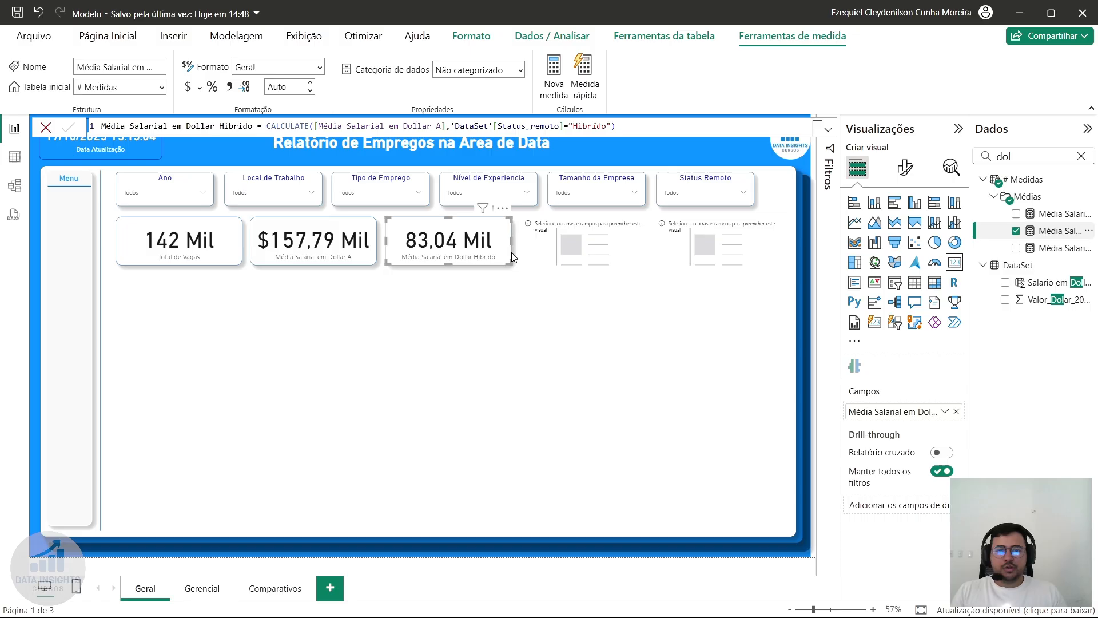
key(ctrl+z)
click(587, 251)
drag(1057, 250, 898, 412)
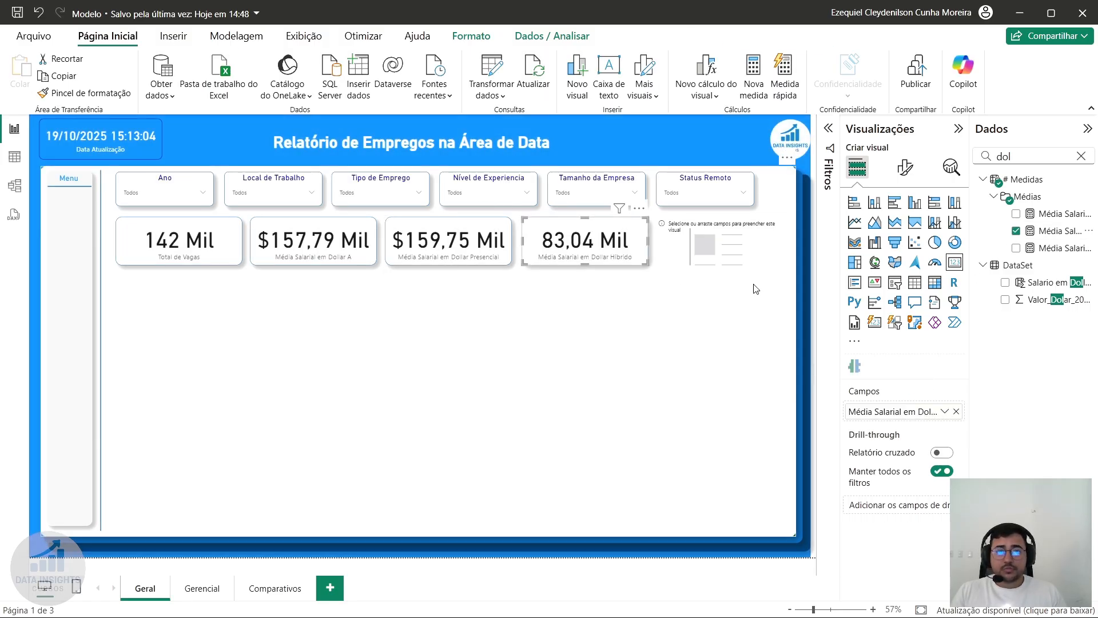
click(1055, 233)
click(191, 91)
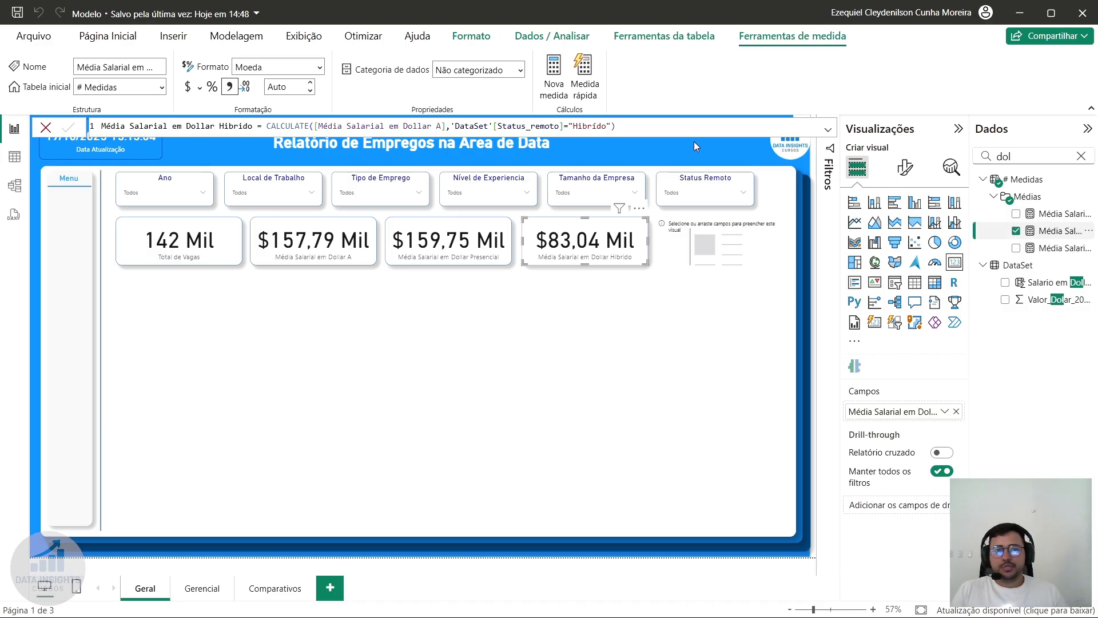
- Create a new measure from a copy of the Hibrido formula with the Status_remoto filter value set to "Remoto"
right_click(1055, 239)
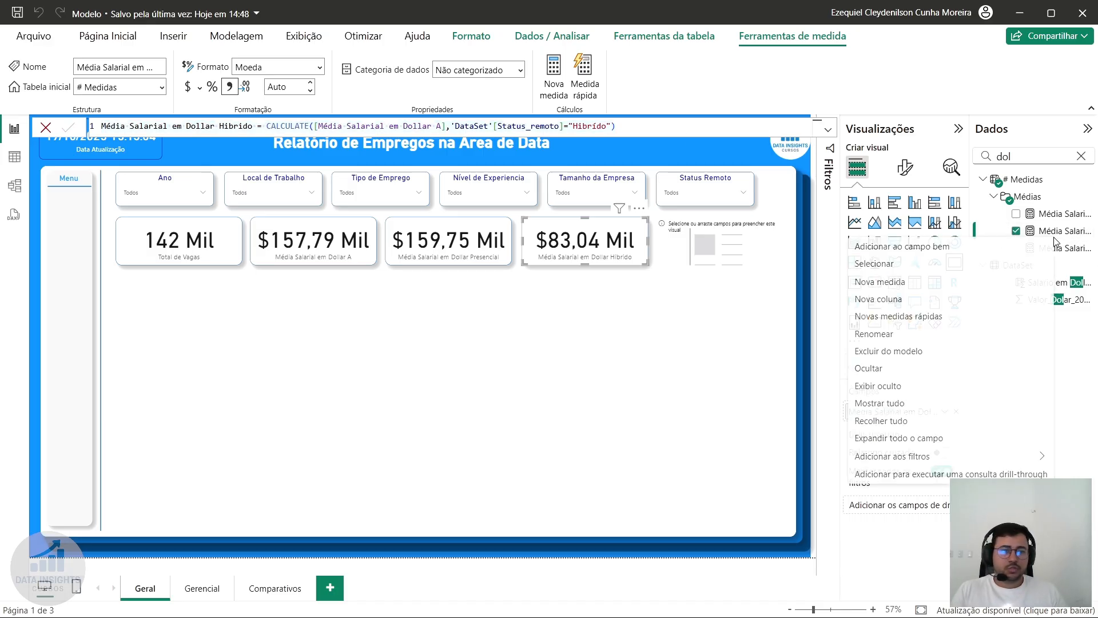
click(917, 282)
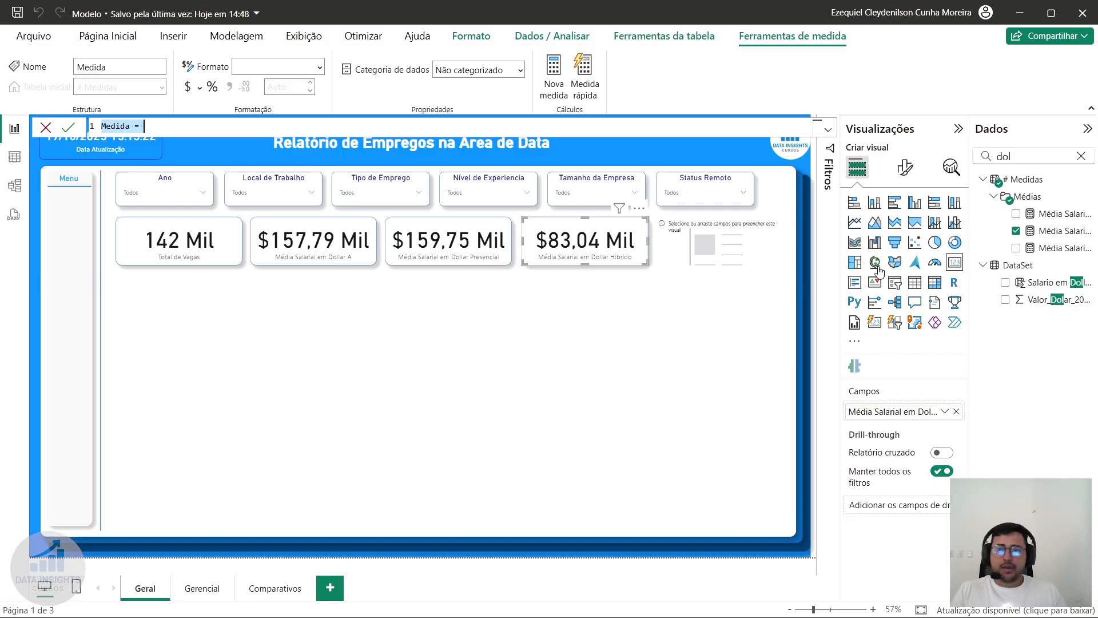
text(Média Salarial em Dollar Hibrido = CALCULATE([Média Salarial em Dollar A],'DataSet'[Status_remoto]="Hibrído"))
text(Rem)
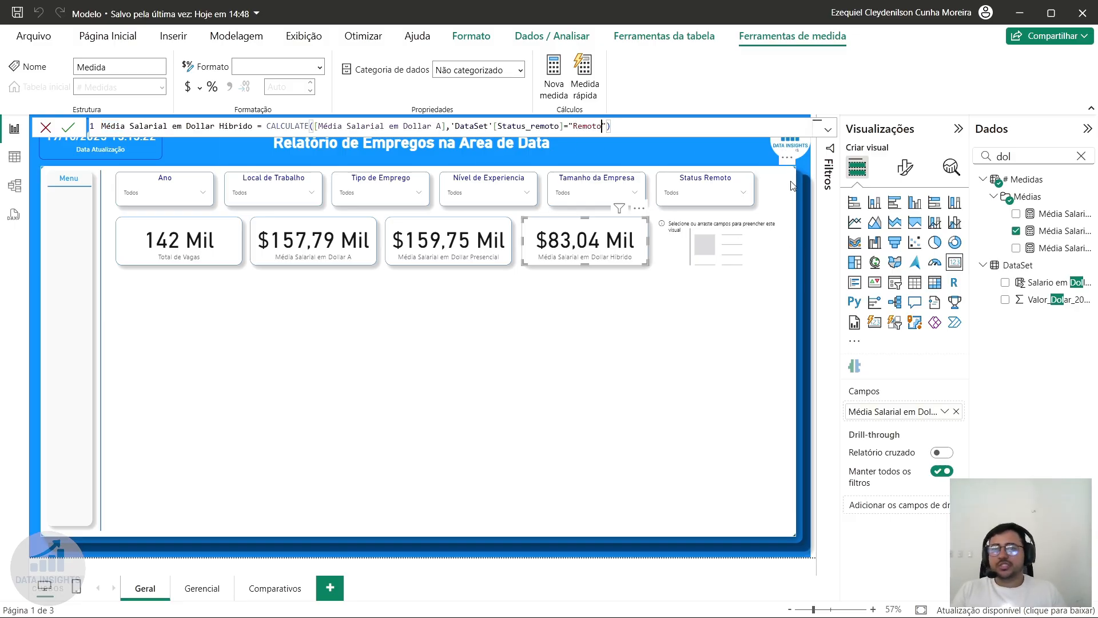
- Name the copied measure "Média Salarial em Dollar Remoto" and commit it
key(Left)
key(Left)
key(Left)
key(Left)
key(Left)
key(ctrl+Left)
key(ctrl+Left)
key(ctrl+Left)
key(ctrl+Left)
key(ctrl+Left)
key(ctrl+Left)
key(ctrl+Left)
key(ctrl+shift+Right)
text(Remoto)
key(Return)
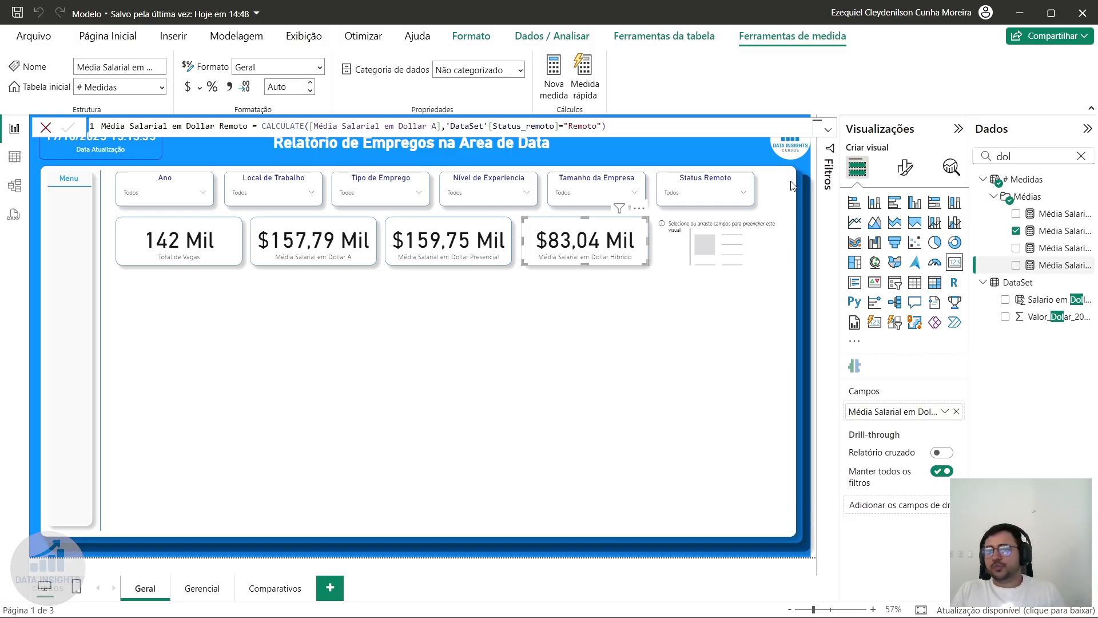
- Add the Média Salarial em Dollar Remoto measure to the empty fifth card
drag(1058, 265, 942, 412)
key(ctrl+z)
click(713, 253)
drag(1059, 265, 941, 410)
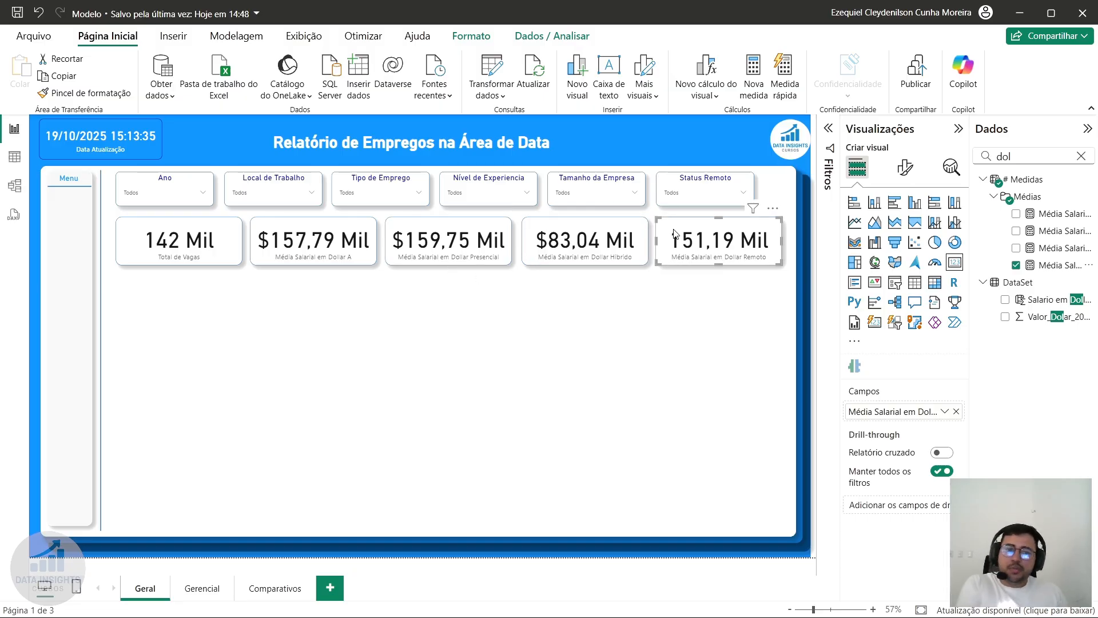
- Test the cards with the Tamanho da Empresa slicer set to Grande, Média and Pequena, and clear the selection
click(609, 197)
click(576, 204)
click(574, 216)
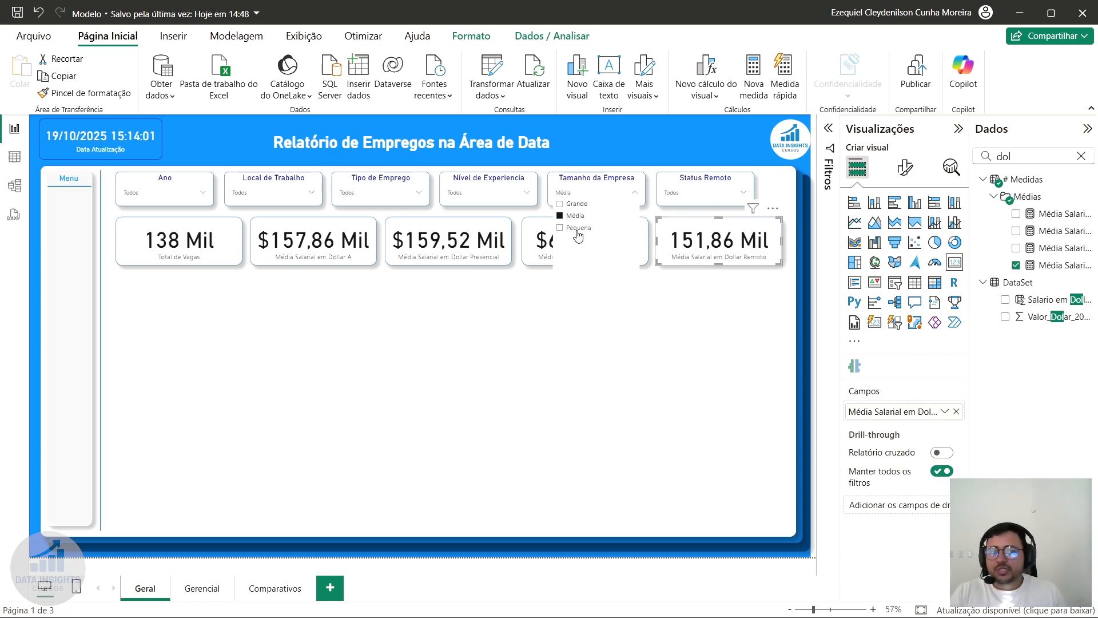
click(578, 228)
click(577, 232)
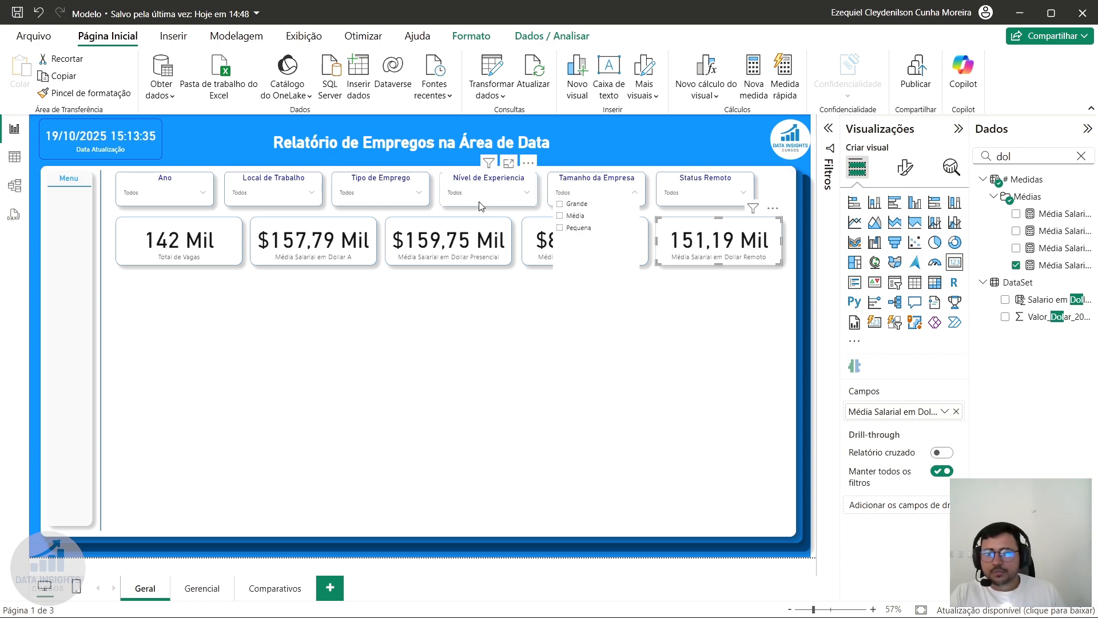
- Test the cards with different Nível de Experiencia slicer values, including Executivo and Pleno, and clear the selection
click(470, 193)
click(466, 215)
click(468, 204)
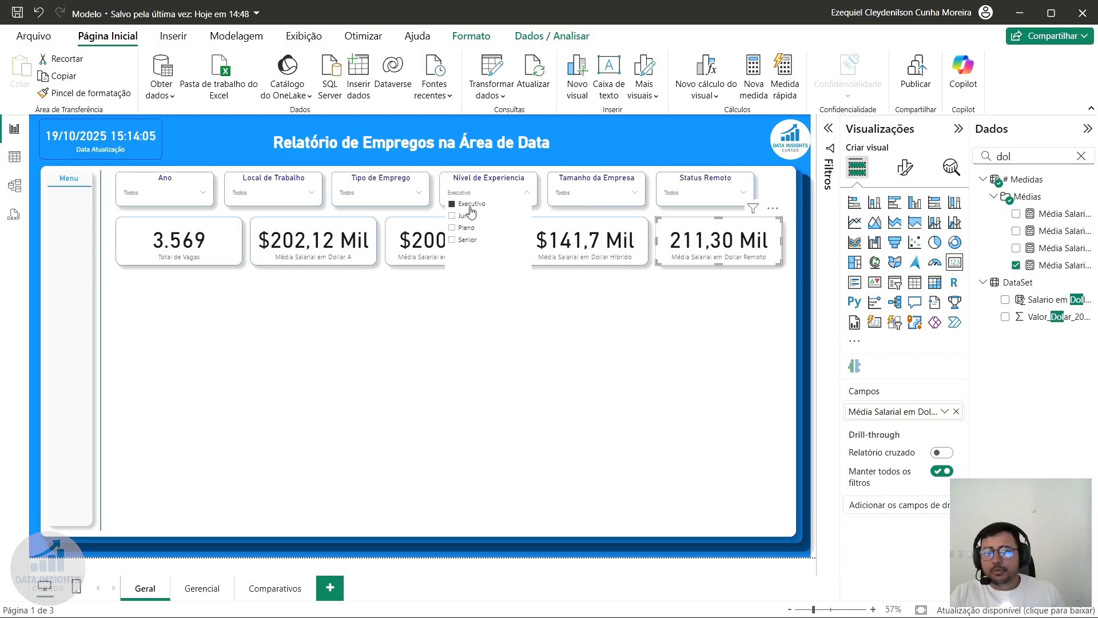
click(466, 215)
click(467, 240)
click(465, 228)
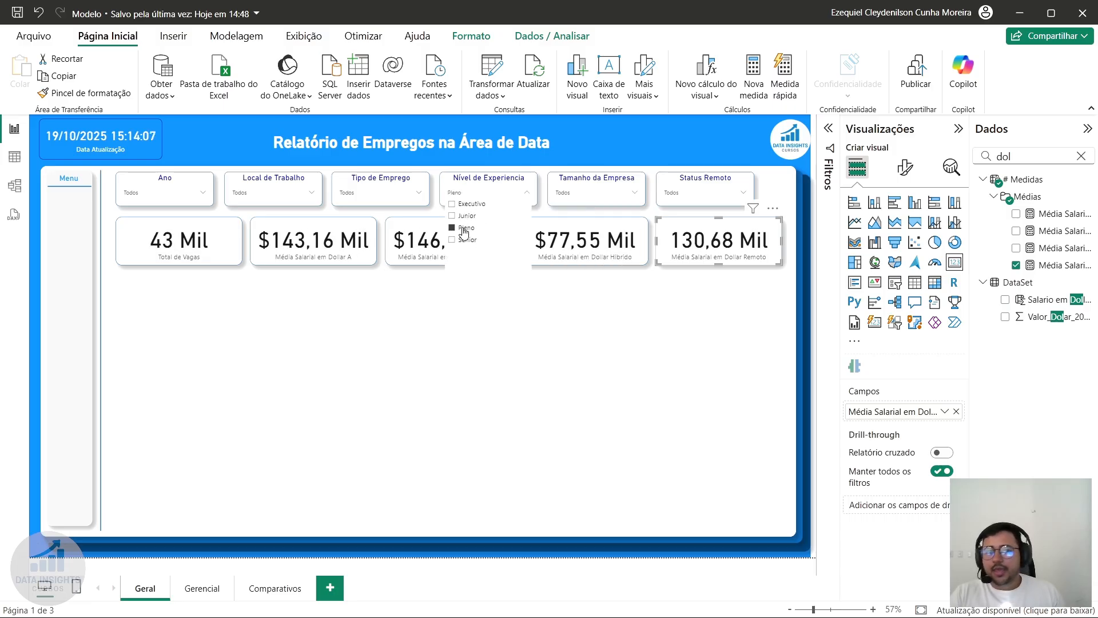
click(452, 229)
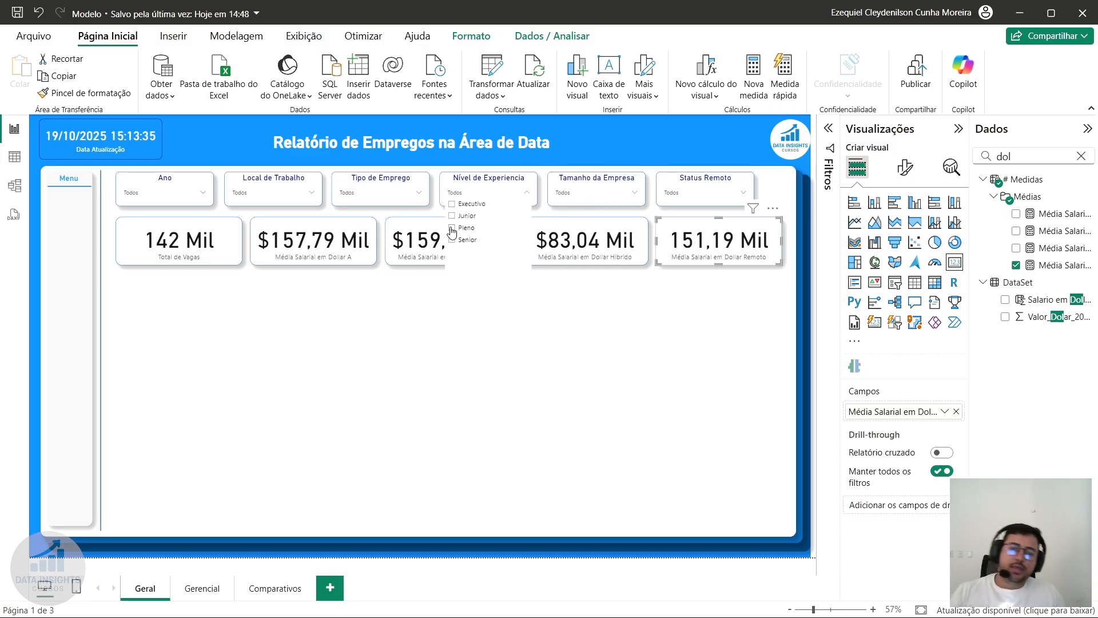
click(812, 330)
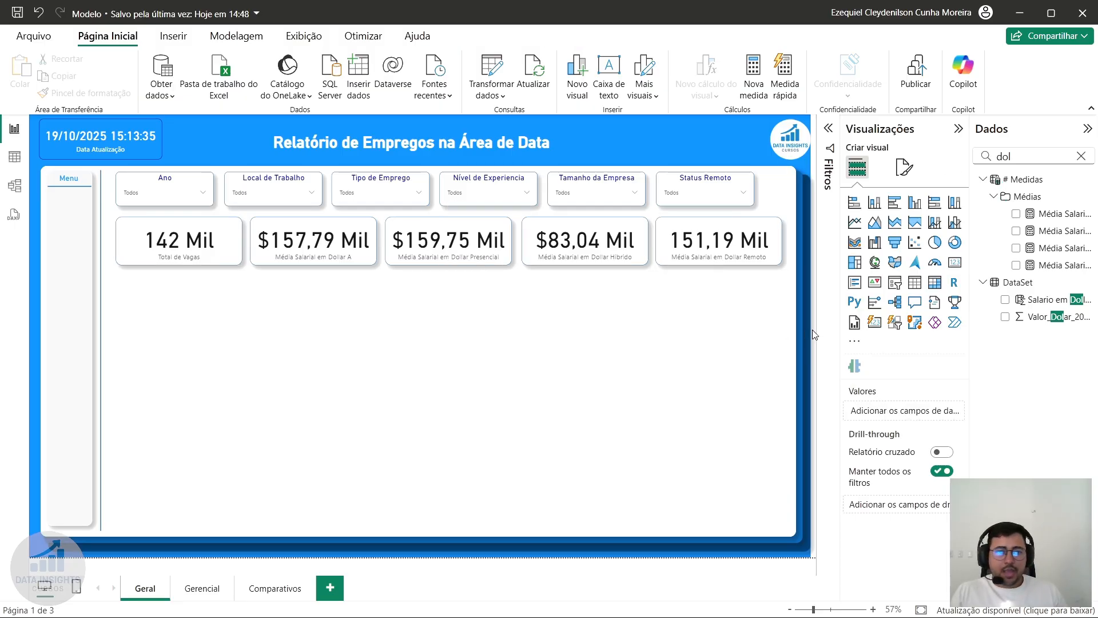
- Insert a stacked bar chart below the first card, extend it to the page area's lower edge and widen it slightly
click(852, 205)
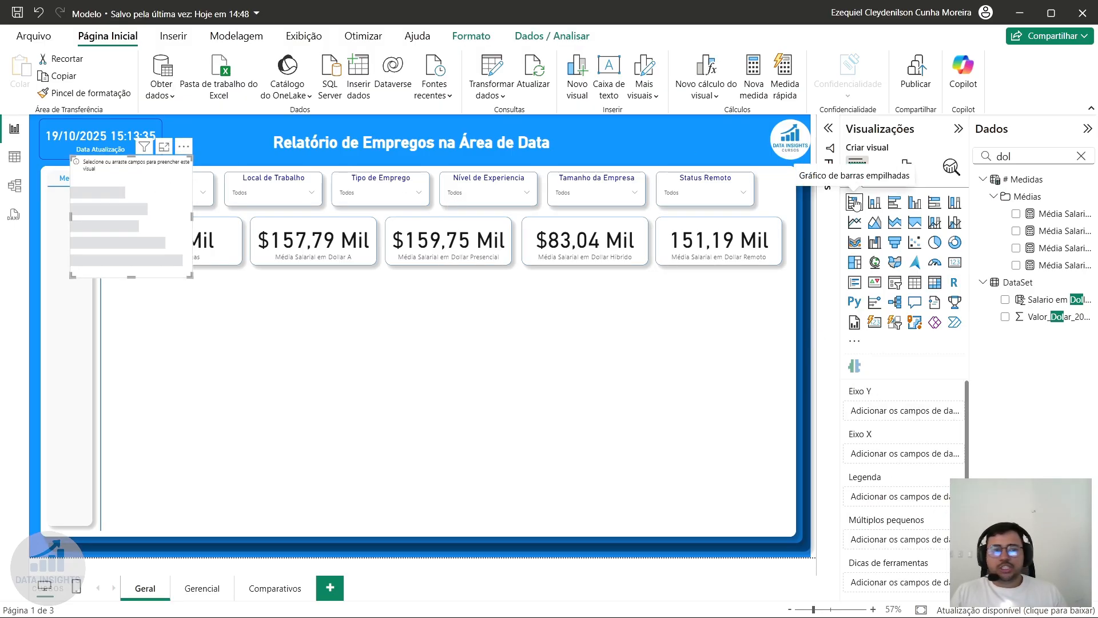
drag(82, 211, 130, 331)
drag(171, 398, 160, 529)
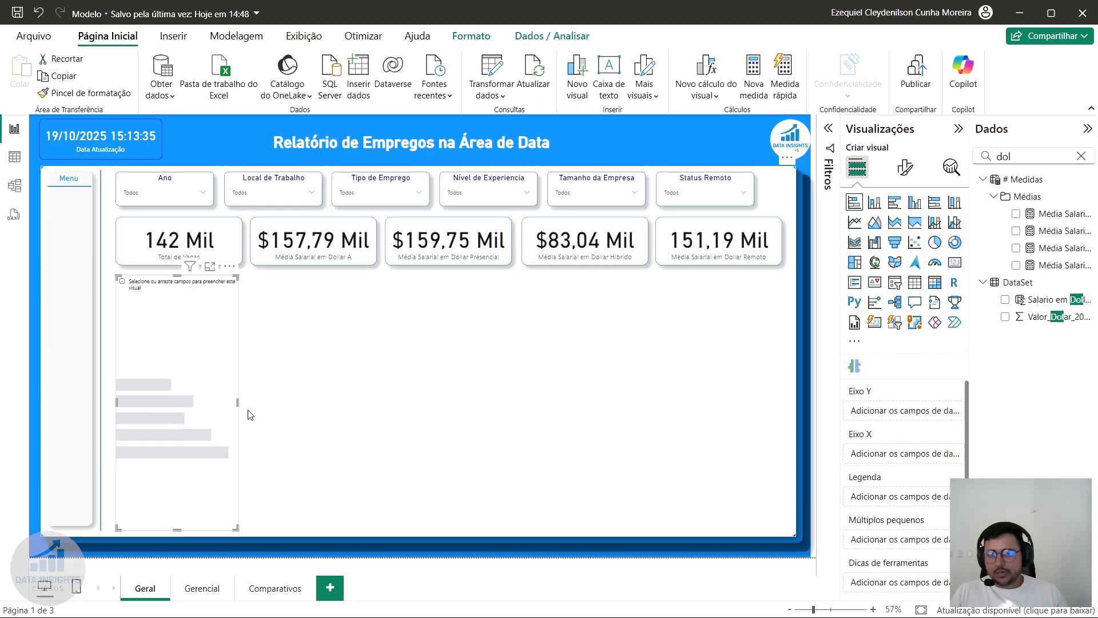
drag(241, 407, 263, 407)
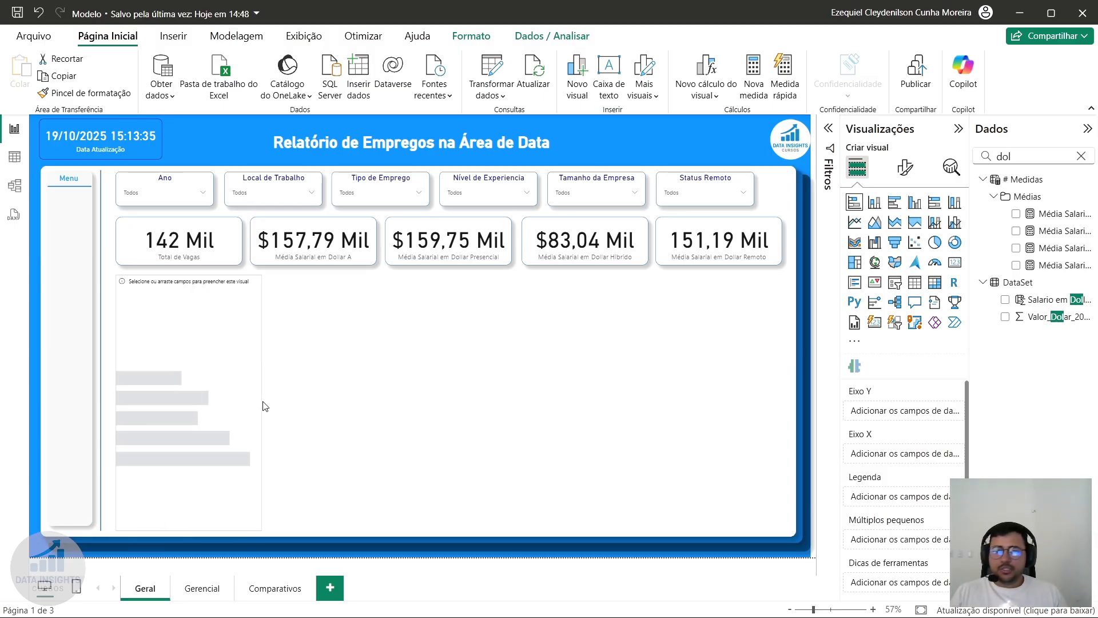
- Search the data fields for "wo" and assign work_year to the bar chart's Y axis
drag(1009, 157, 913, 167)
key(BackSpace)
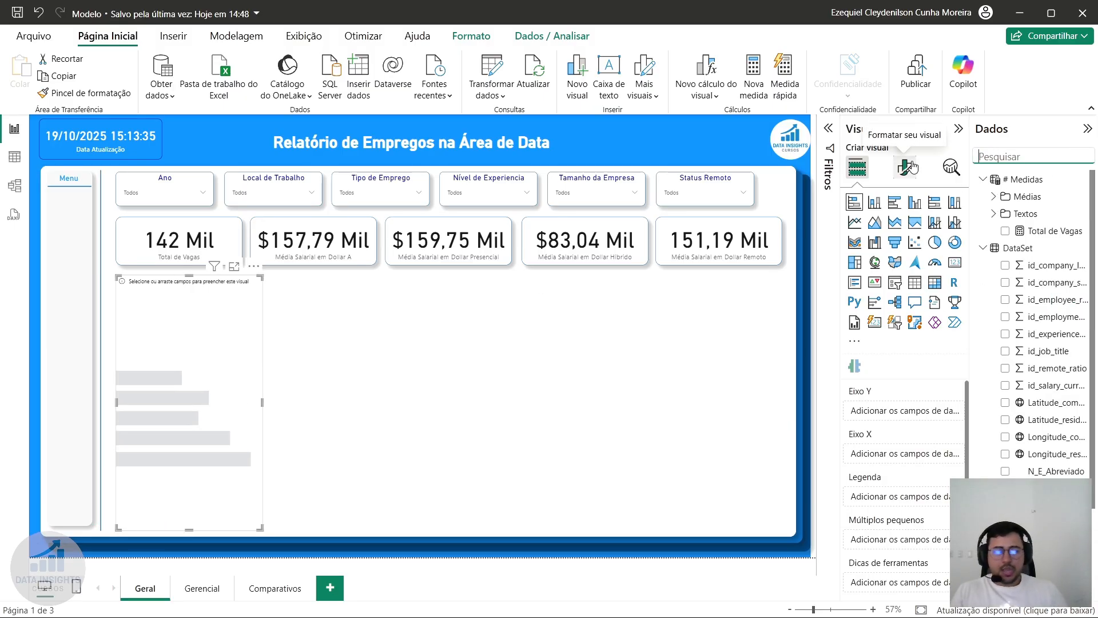
text(wo)
drag(1046, 196, 903, 411)
- Clear the field search and add the Média Salarial em Dollar A measure from the Médias folder to the bar chart
drag(1029, 156, 890, 143)
key(BackSpace)
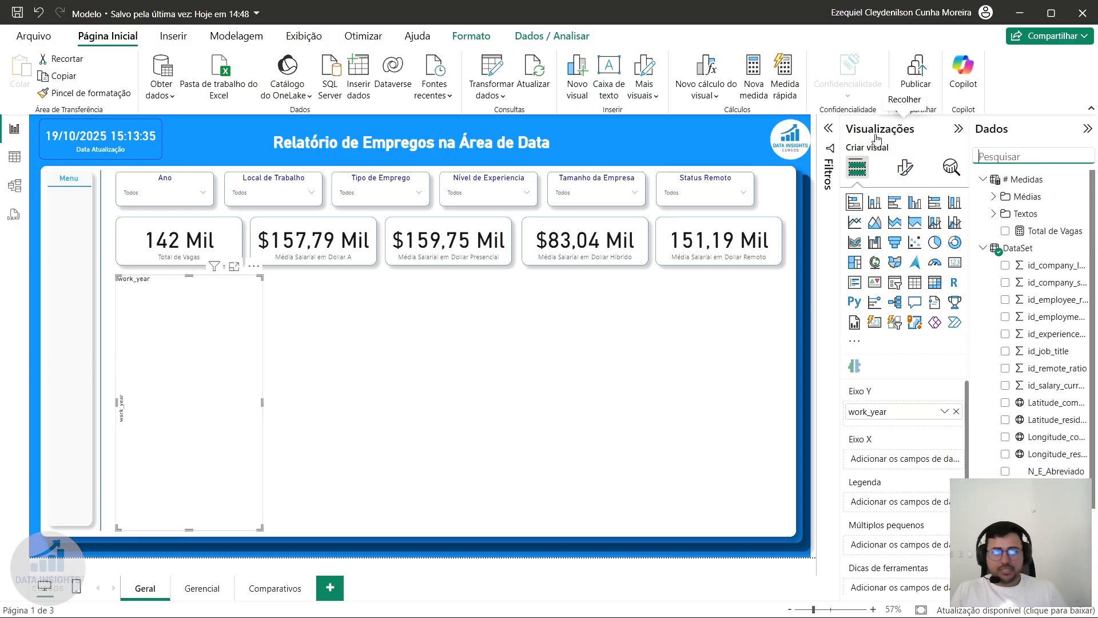
click(994, 196)
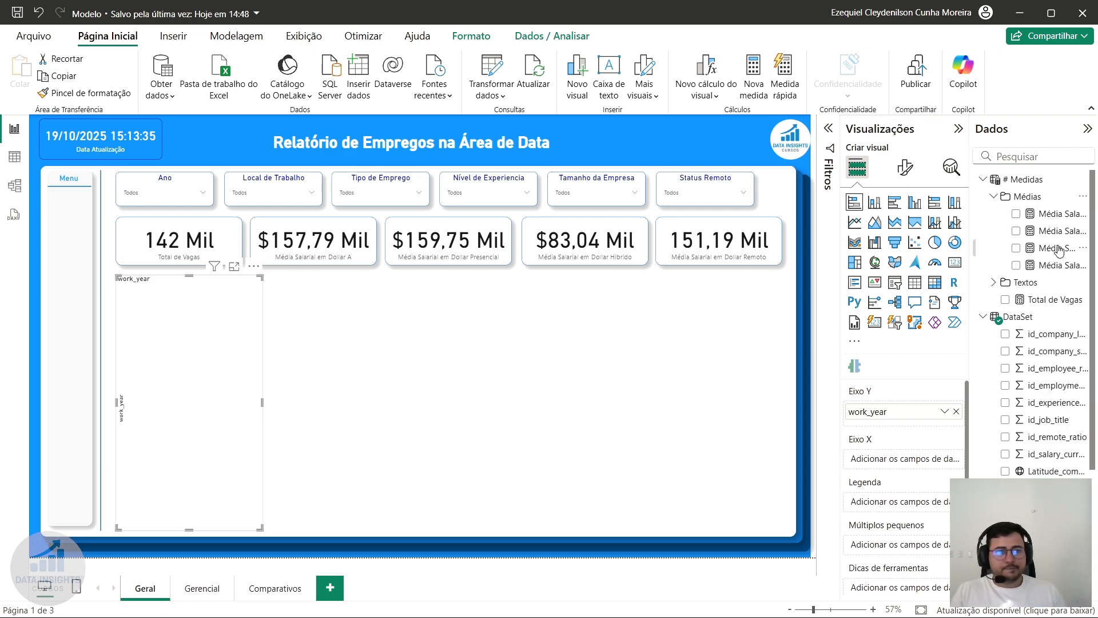
click(1056, 215)
drag(1055, 215, 191, 414)
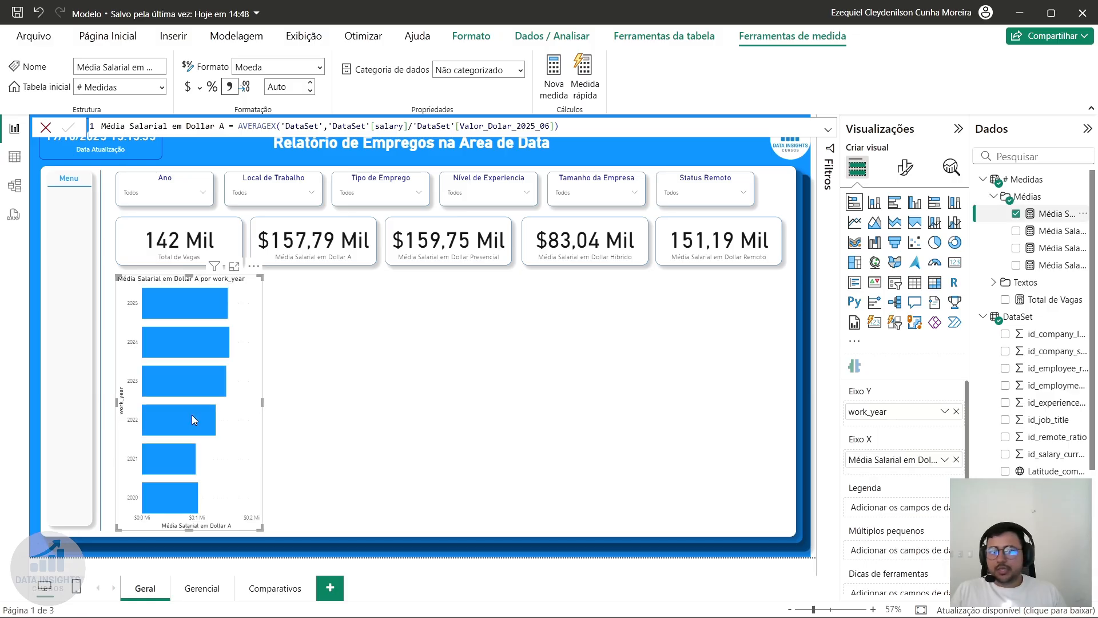
- Copy the formatting of the Total de Vagas card to the bar chart with the format painter
click(158, 264)
click(85, 96)
click(233, 451)
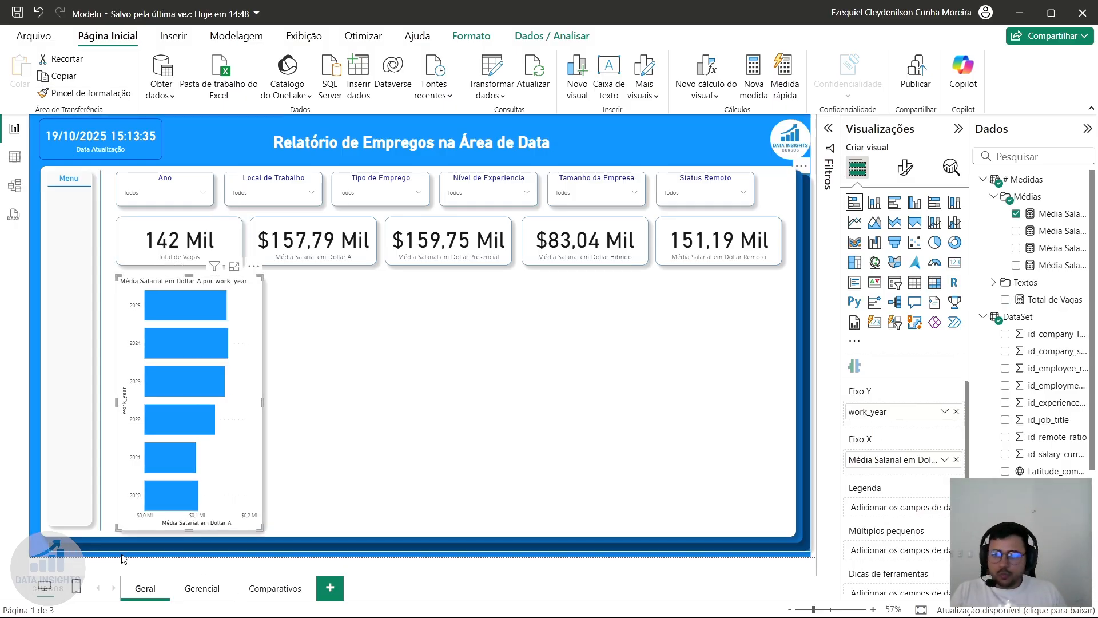
click(148, 570)
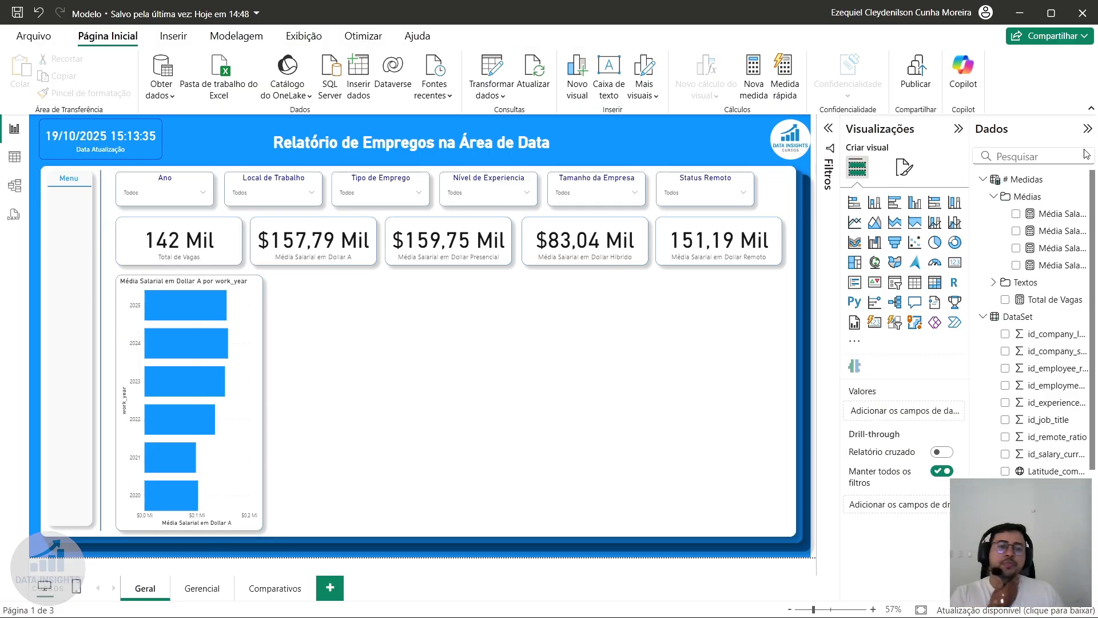
- Set the bar chart's title text to "Média Salarial em Dollar Amer. por ano"
click(903, 170)
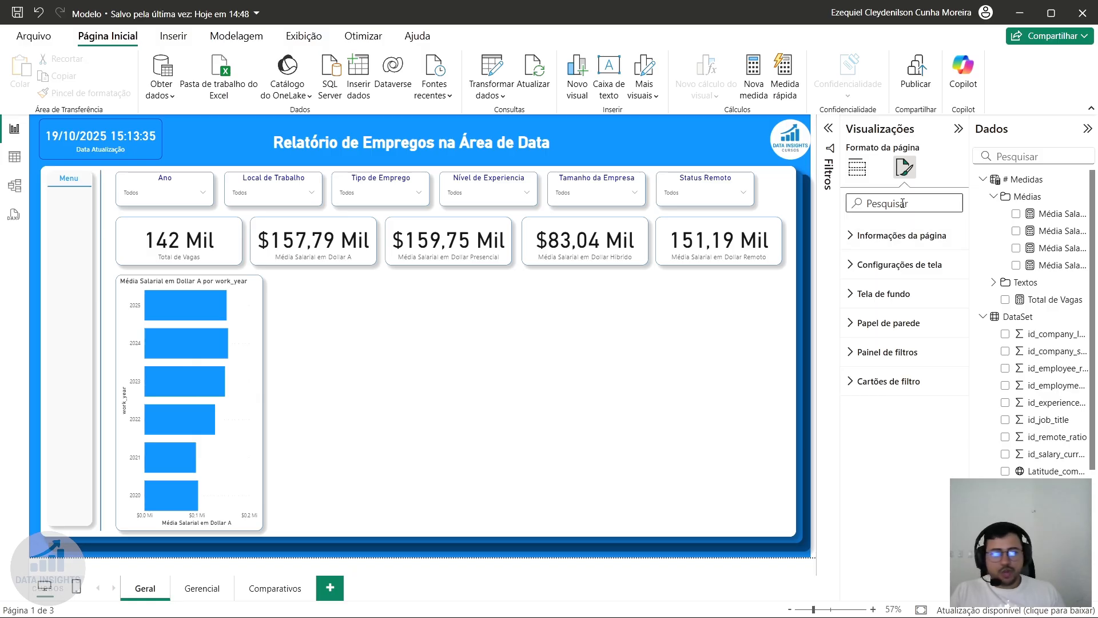
click(214, 331)
click(201, 288)
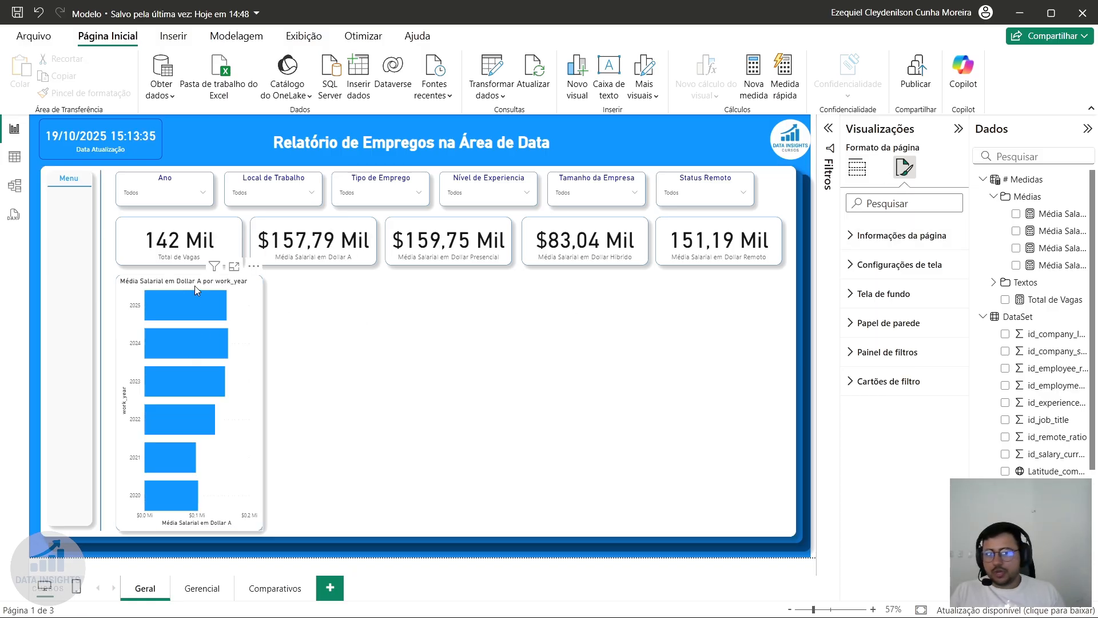
click(898, 230)
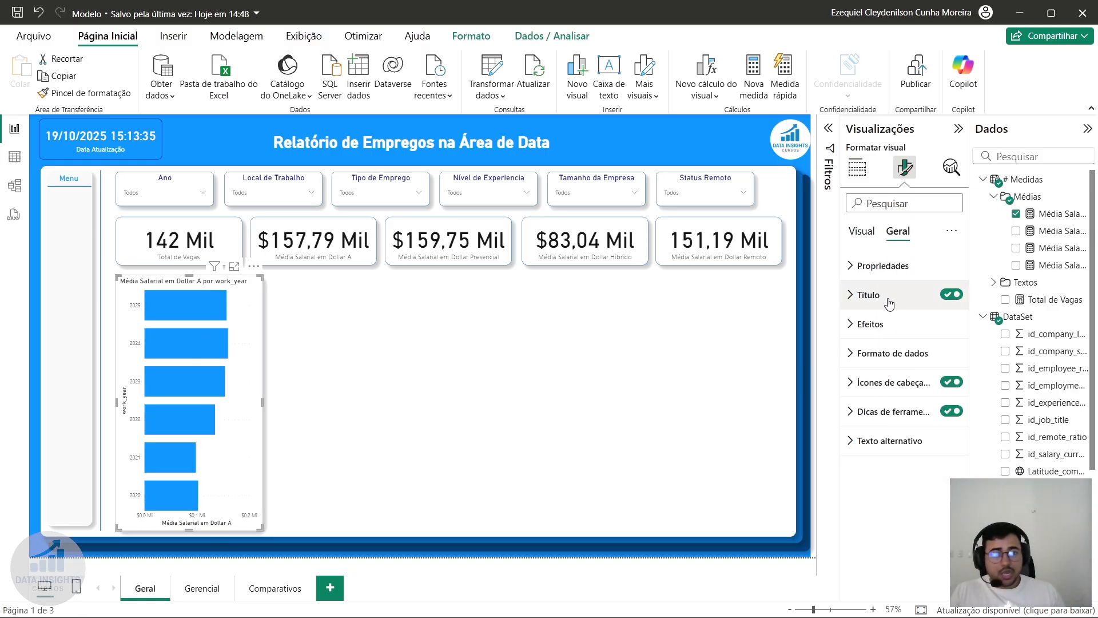
click(870, 295)
key(ctrl+a)
key(BackSpace)
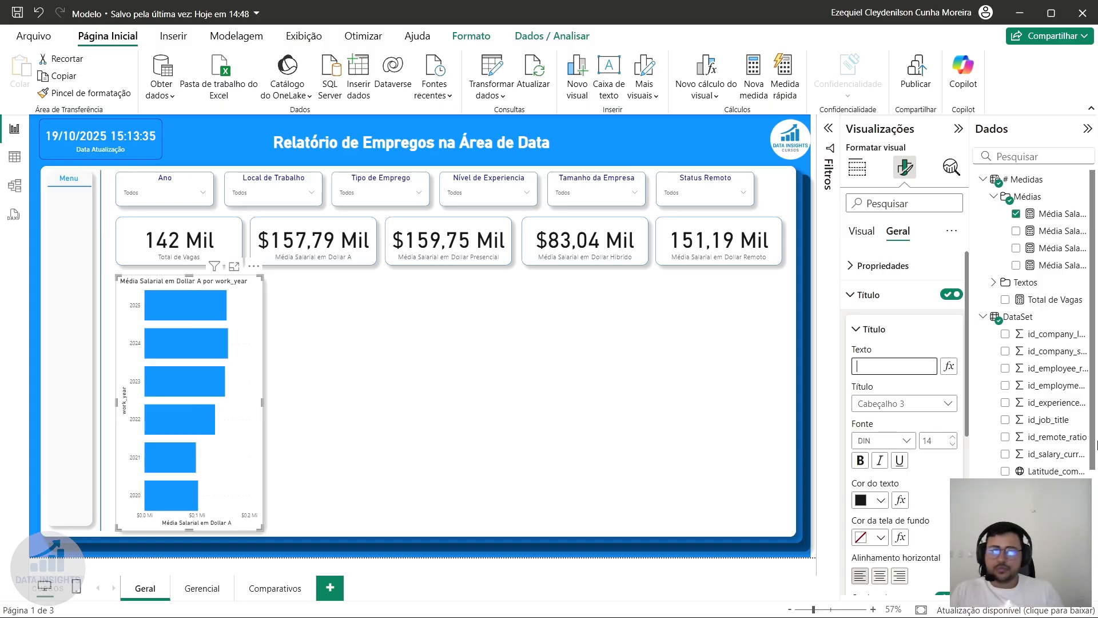
text(Média Salaria)
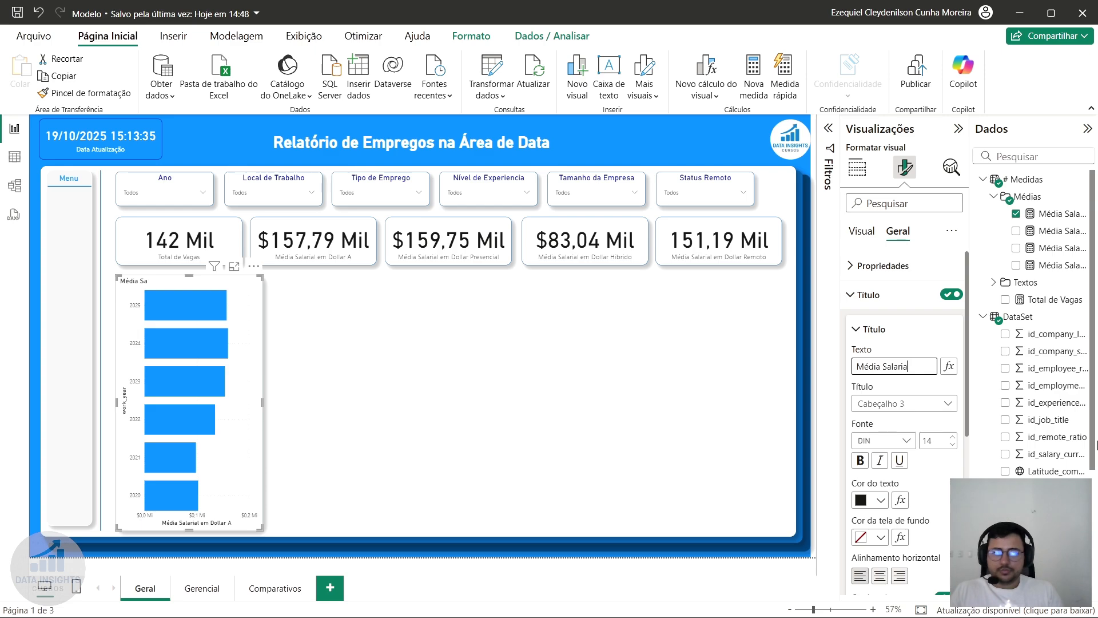
text(no)
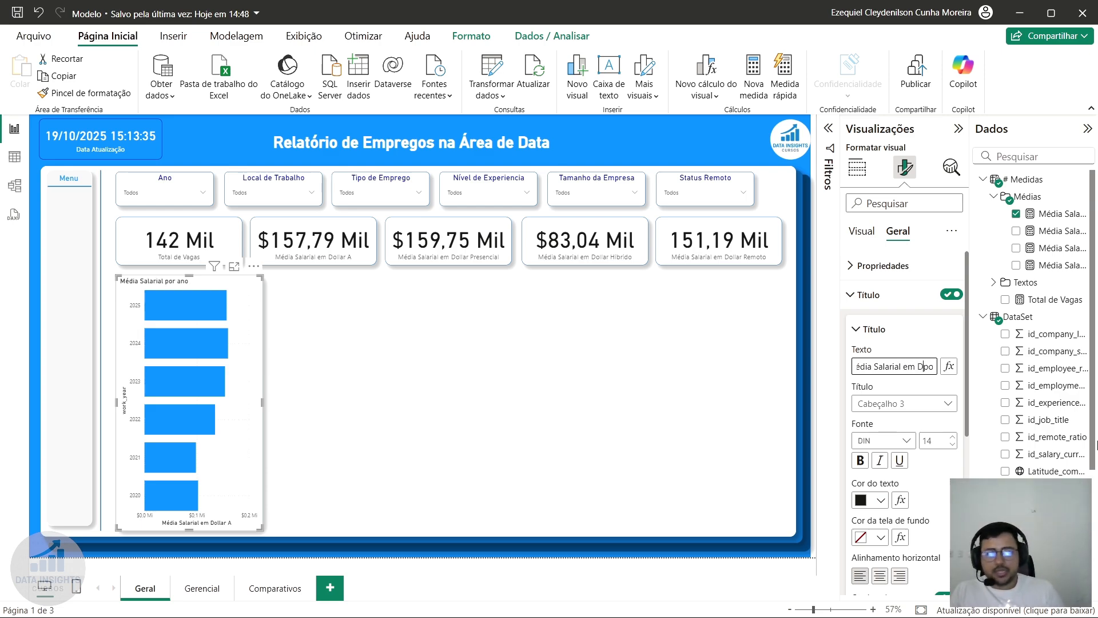
text(lar Amer.)
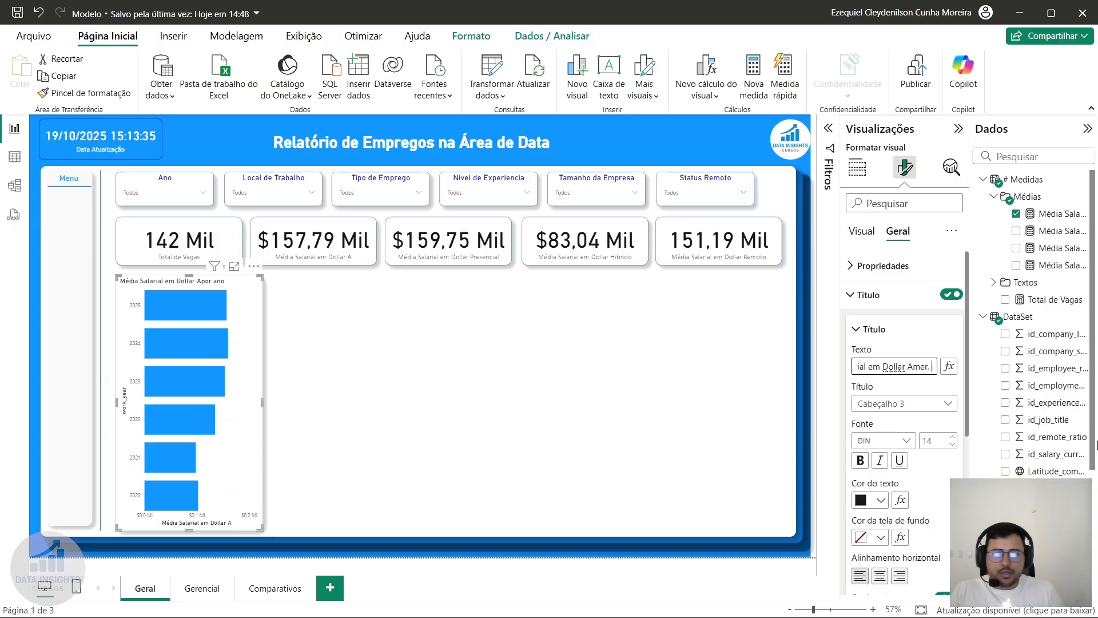
text( por ano)
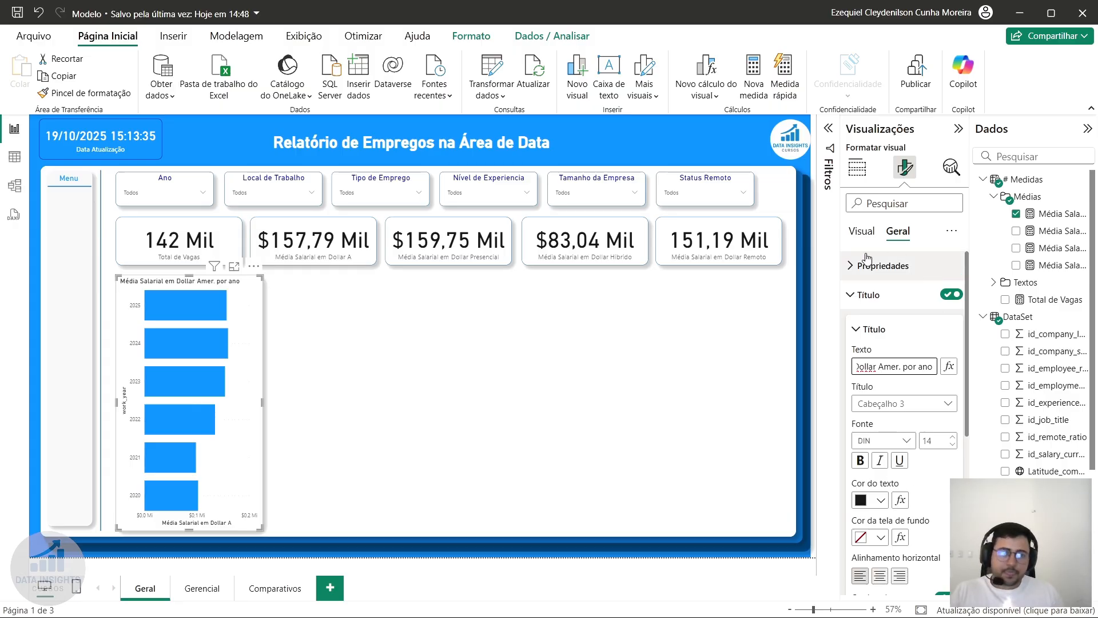
click(890, 295)
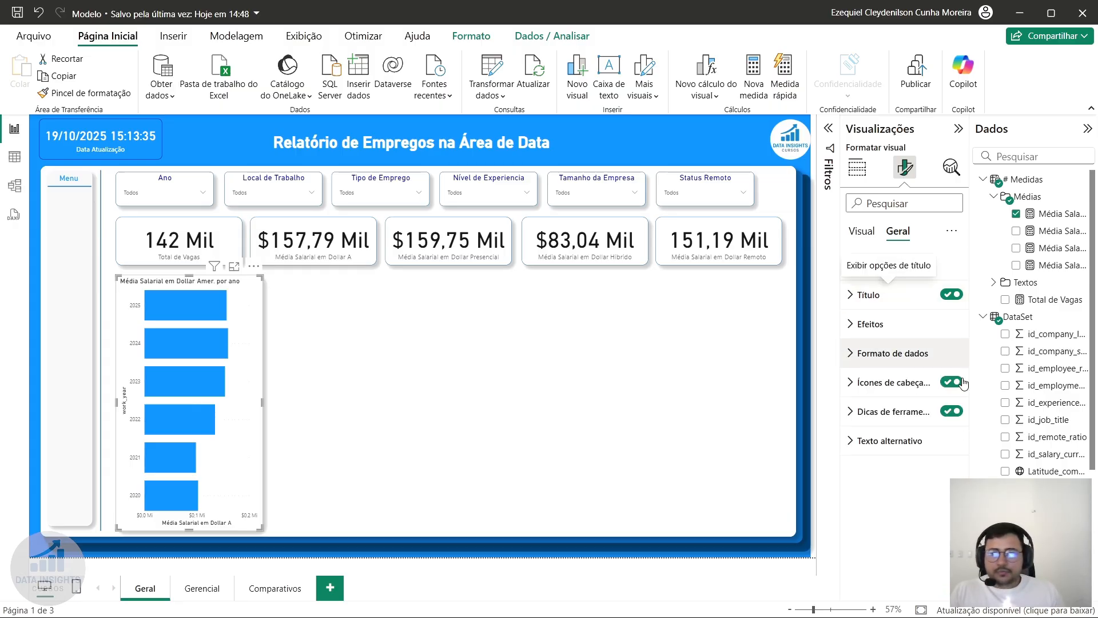
- Change the bar chart's title text color to a darker shade of the theme blue
click(881, 306)
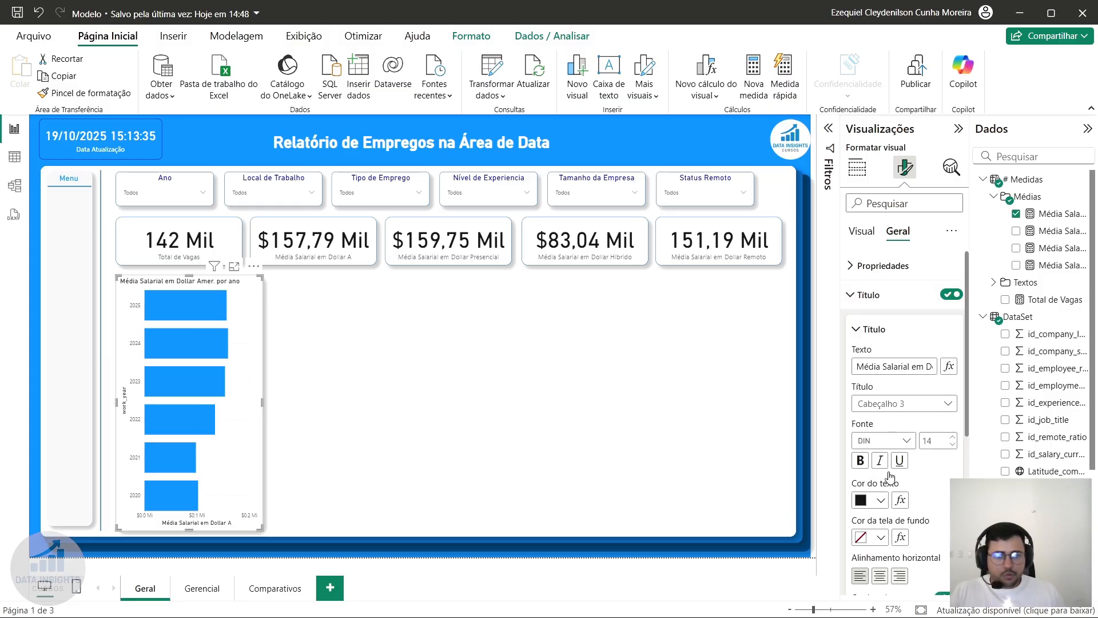
click(881, 500)
click(871, 439)
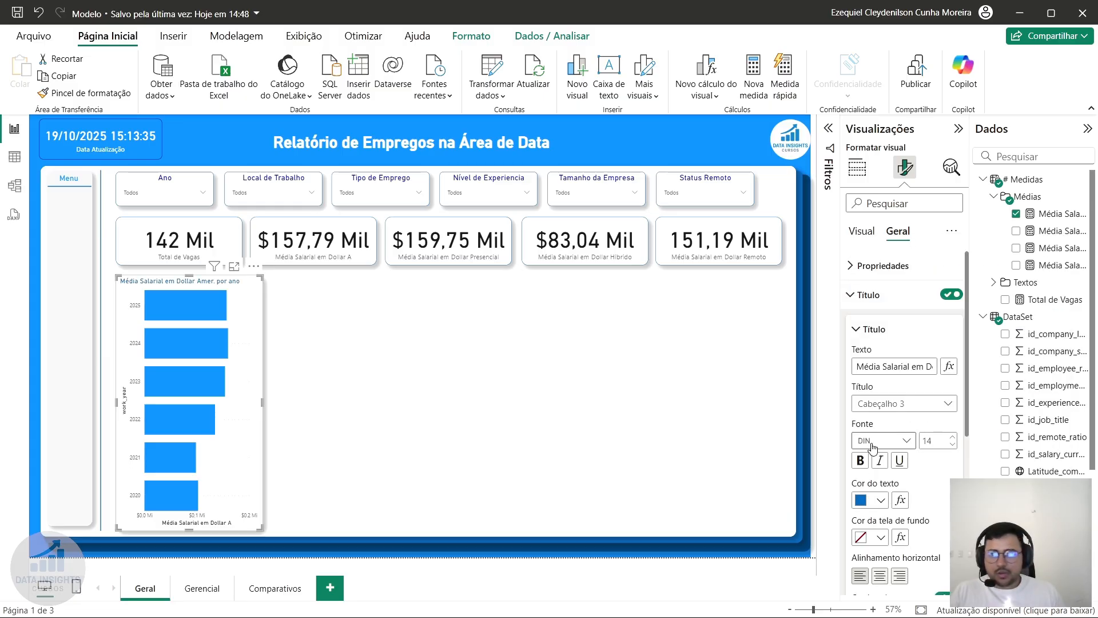
click(868, 294)
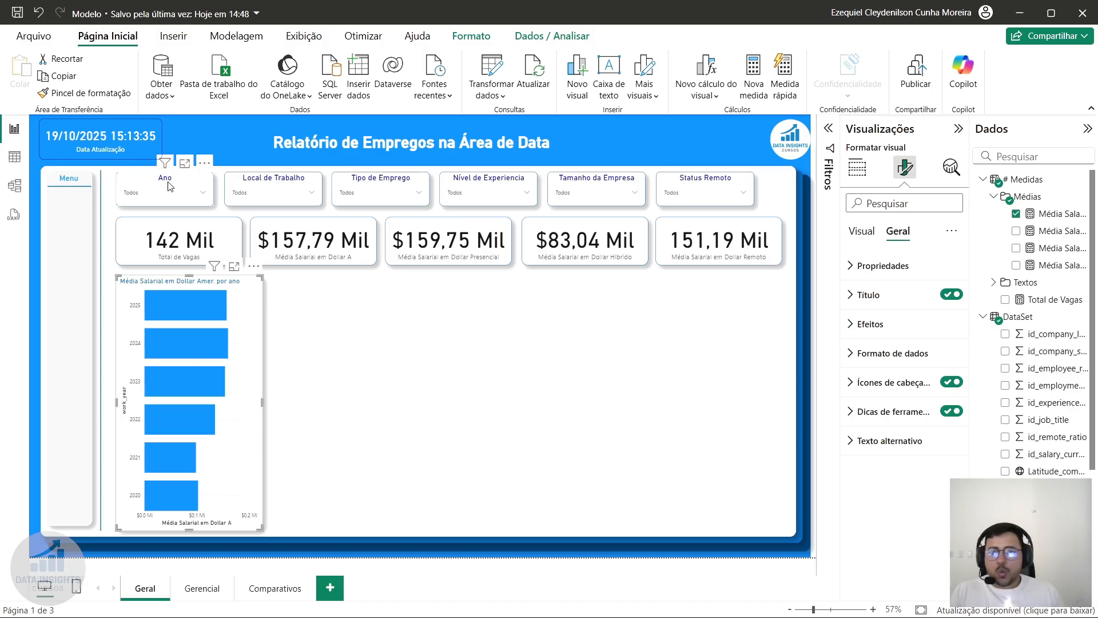
- Apply the most recently used medium blue to the category label of the Total de Vagas card
click(183, 243)
click(861, 231)
click(881, 295)
click(881, 403)
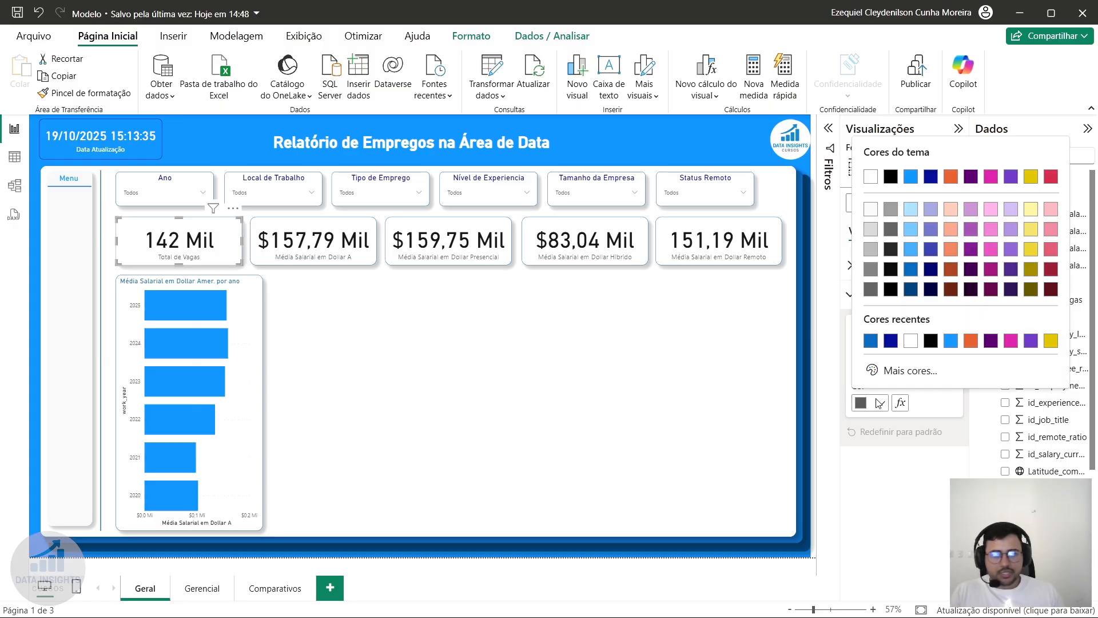
click(862, 341)
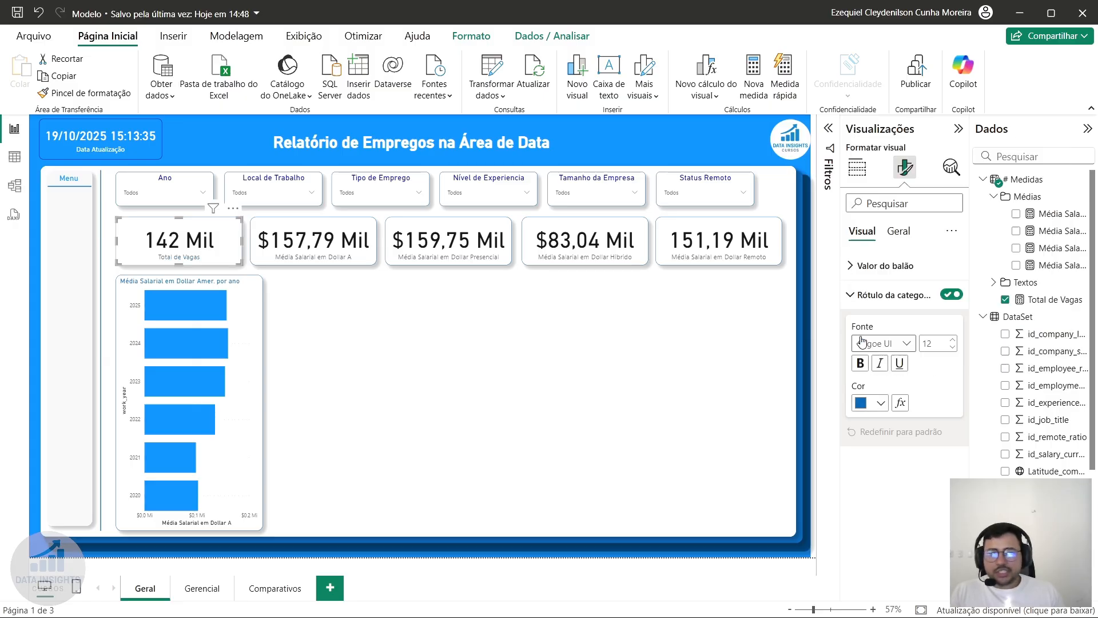
- Check which text color the title of the Ano slicer uses
click(167, 183)
click(898, 232)
click(870, 294)
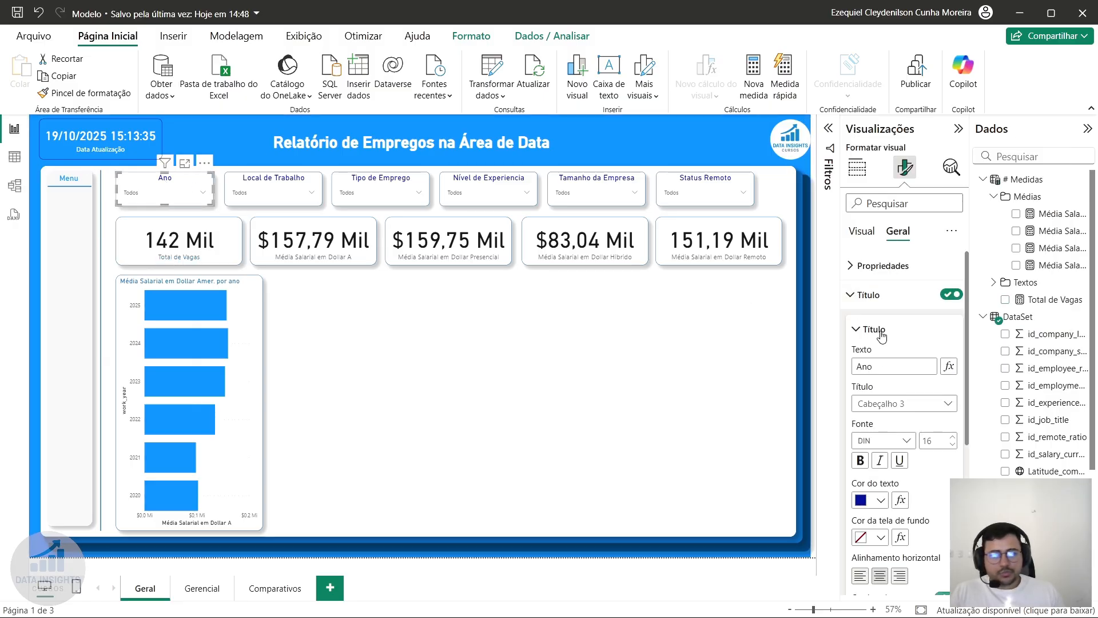
click(871, 500)
click(901, 474)
click(567, 383)
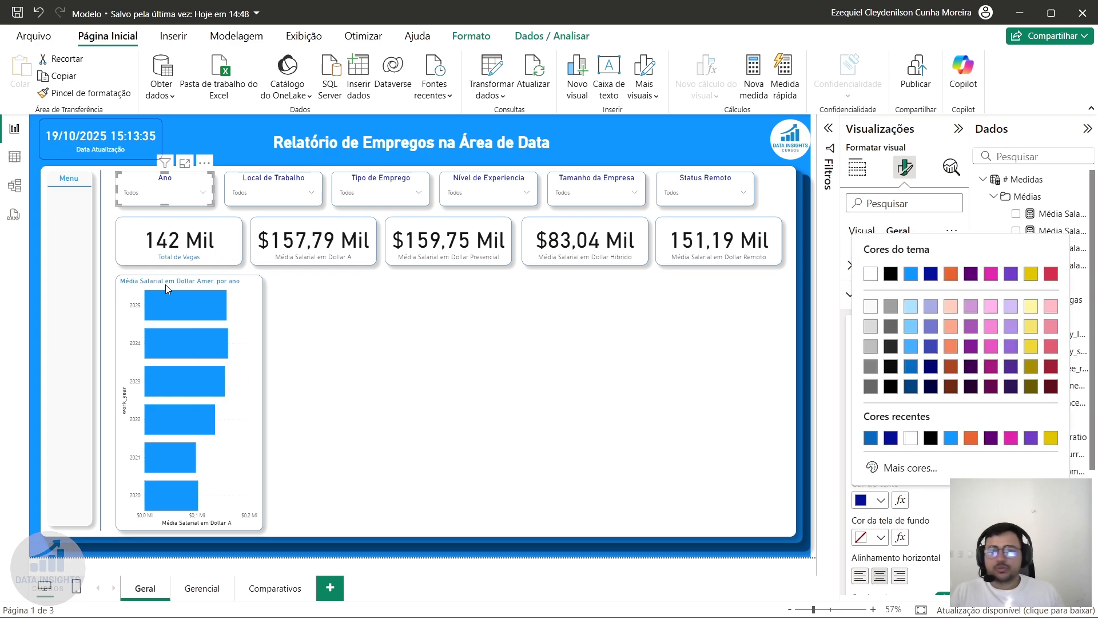
- Set the category label color of the Total de Vagas card to the dark navy blue of the slicer titles
click(195, 239)
click(201, 251)
click(893, 295)
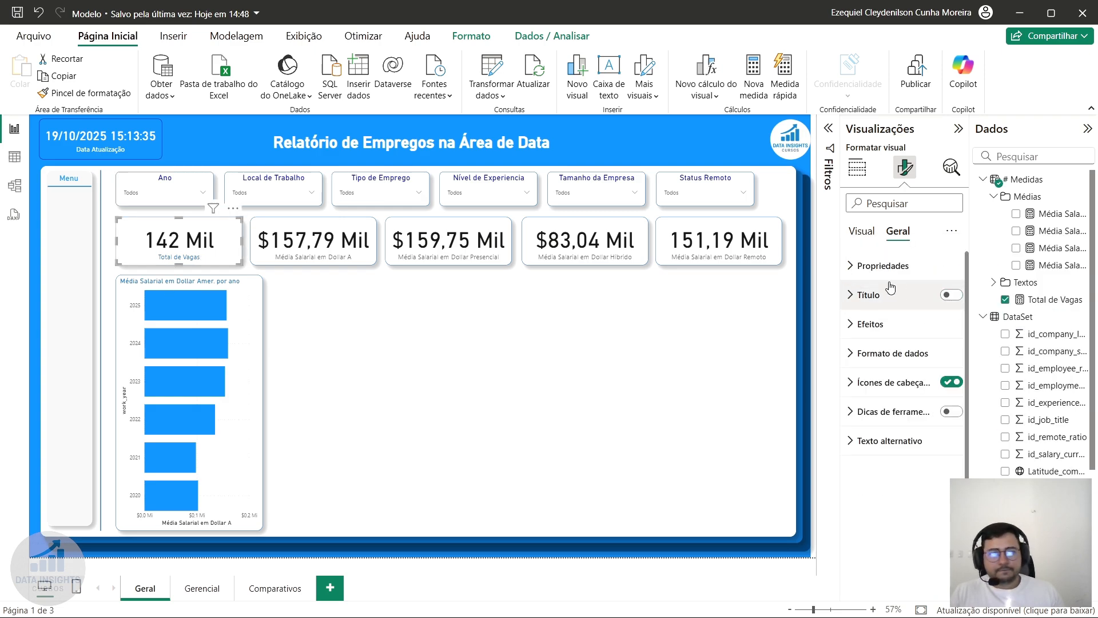
click(862, 231)
click(883, 401)
click(872, 342)
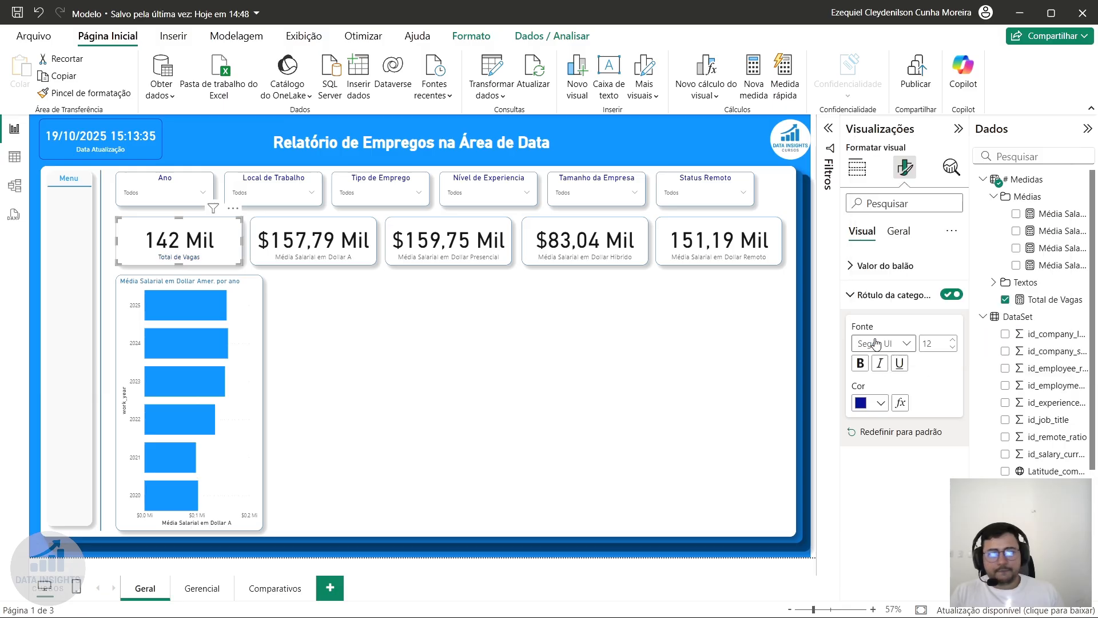
- Apply the same navy blue to the category labels of the four average dollar salary cards
click(301, 257)
click(853, 405)
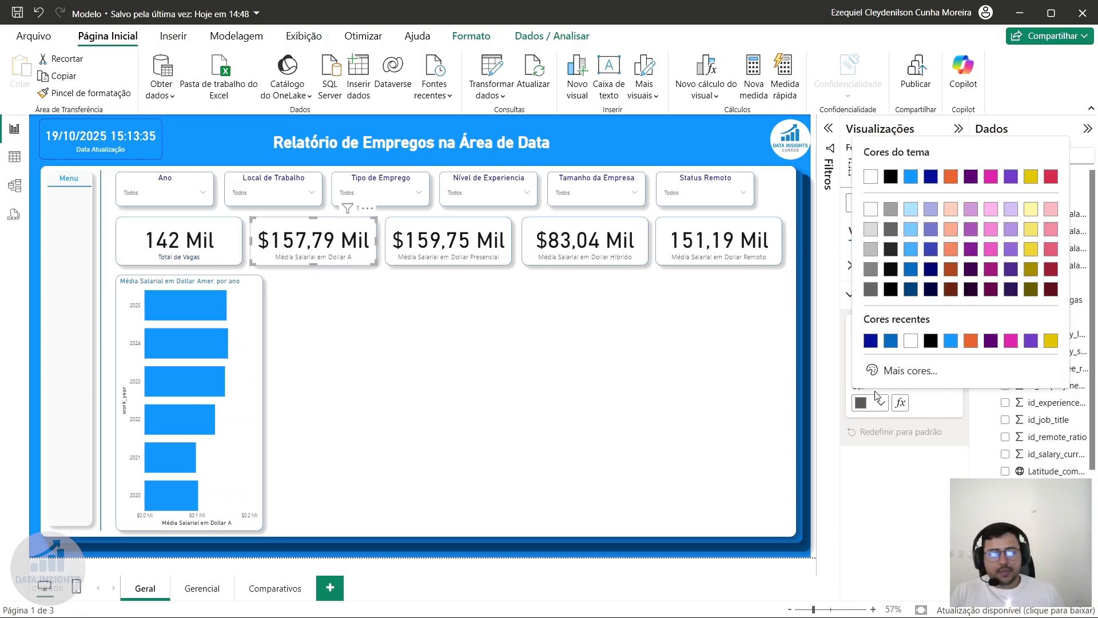
click(877, 341)
click(458, 256)
click(870, 407)
click(872, 343)
click(575, 257)
click(880, 407)
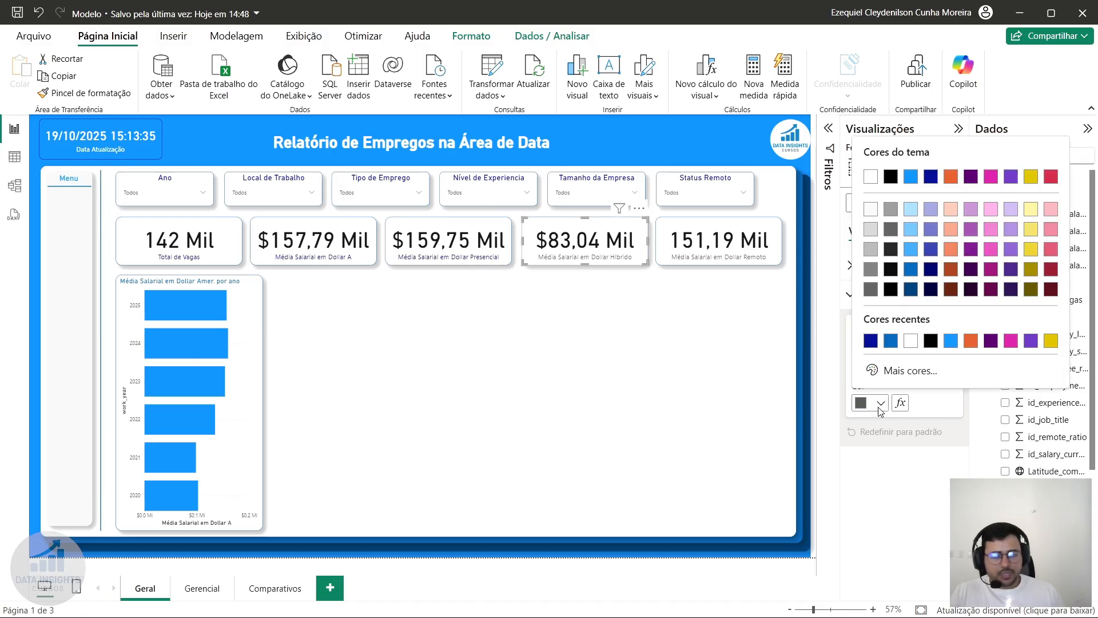
click(874, 343)
click(722, 235)
click(870, 403)
click(872, 343)
- Set the bar chart's title text color to the navy blue used in the slicer titles
click(223, 293)
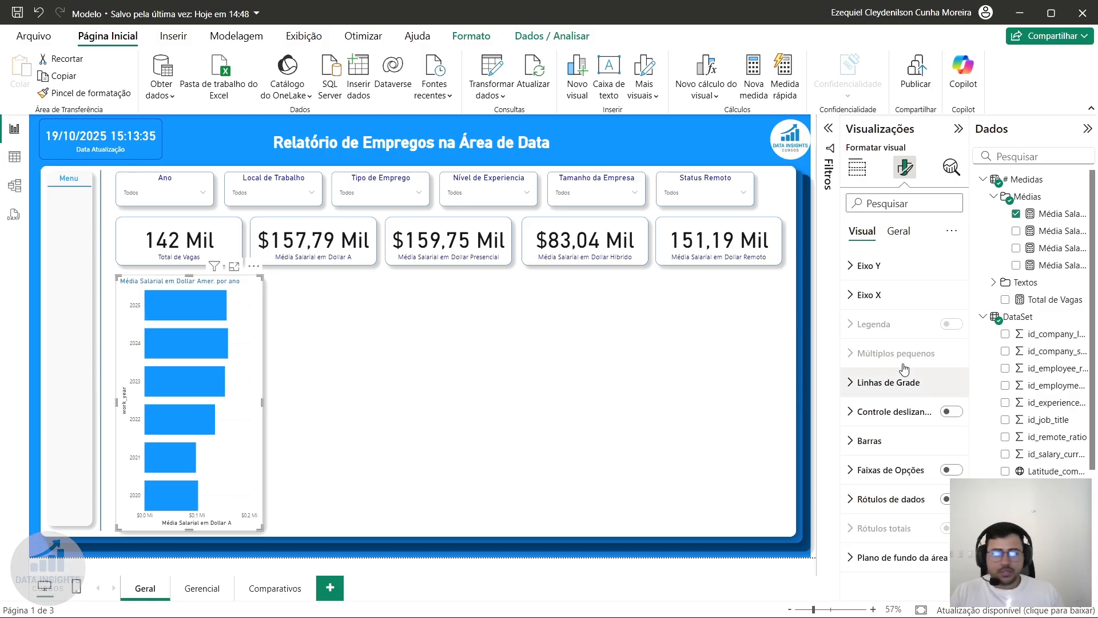
click(898, 231)
click(868, 294)
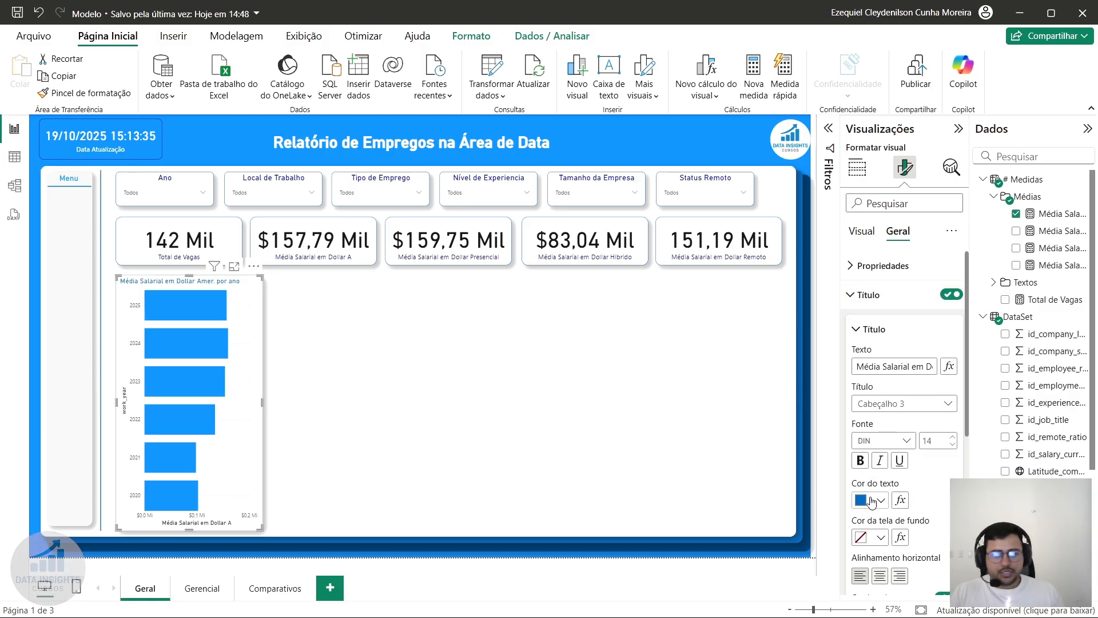
click(878, 500)
click(871, 439)
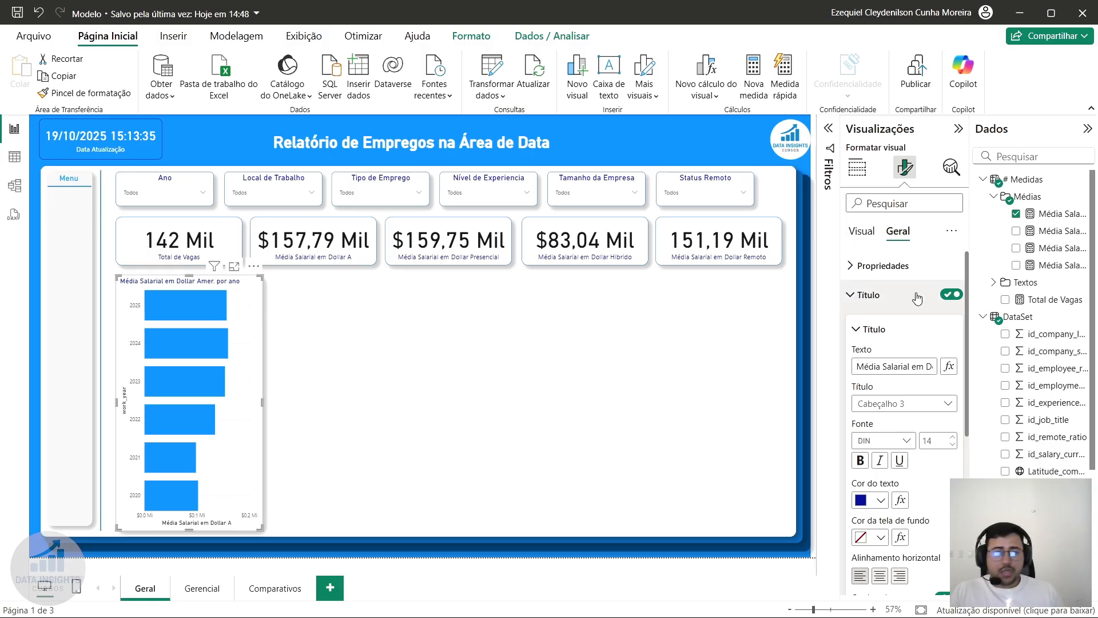
click(868, 294)
- Turn off the titles of both the Y axis and the X axis on the bar chart
click(862, 231)
click(883, 265)
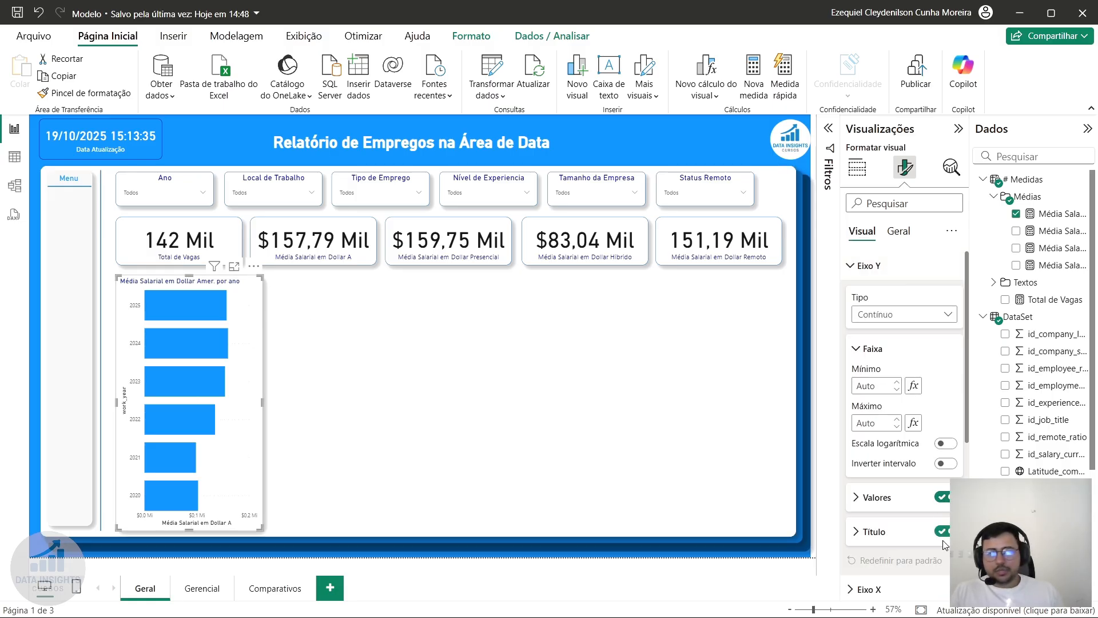
click(886, 267)
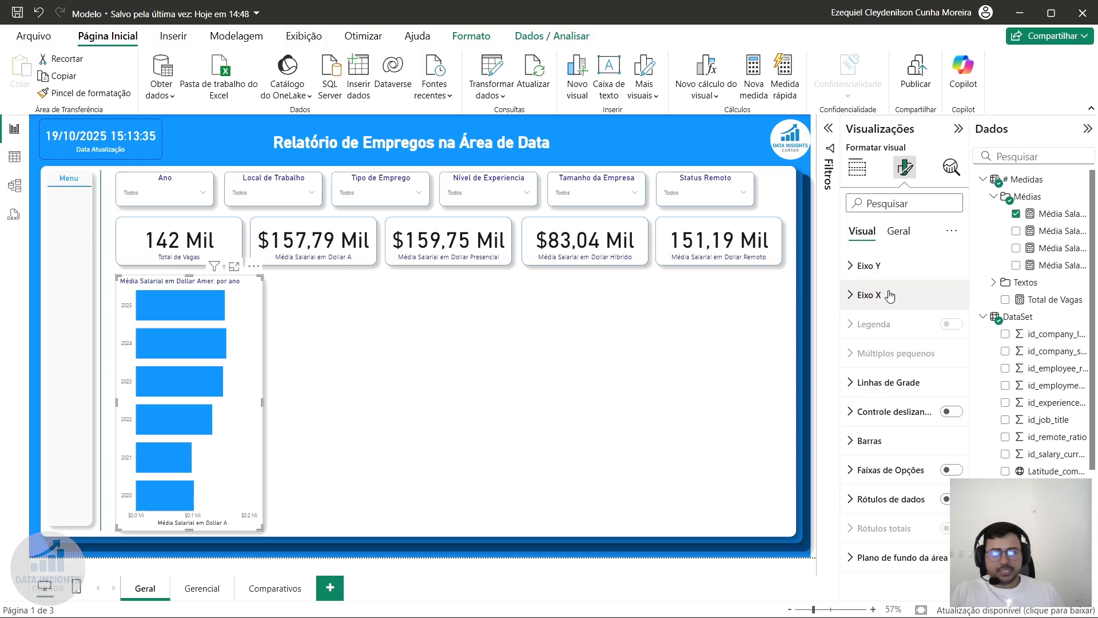
click(884, 295)
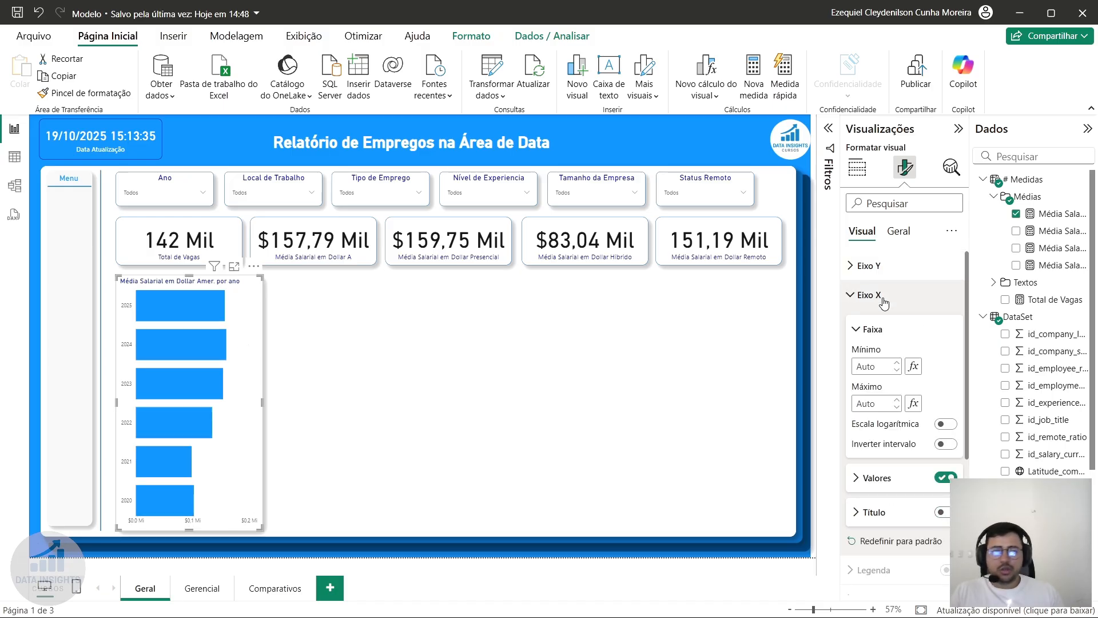
click(915, 295)
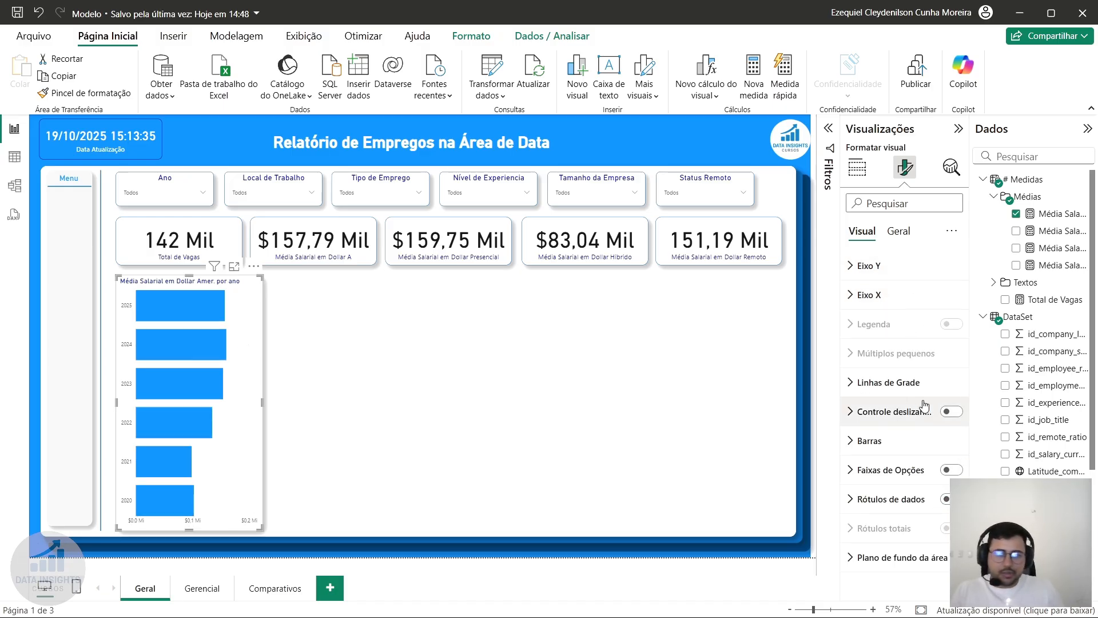
- Turn on the bar chart's data labels and hide its X axis values
click(949, 499)
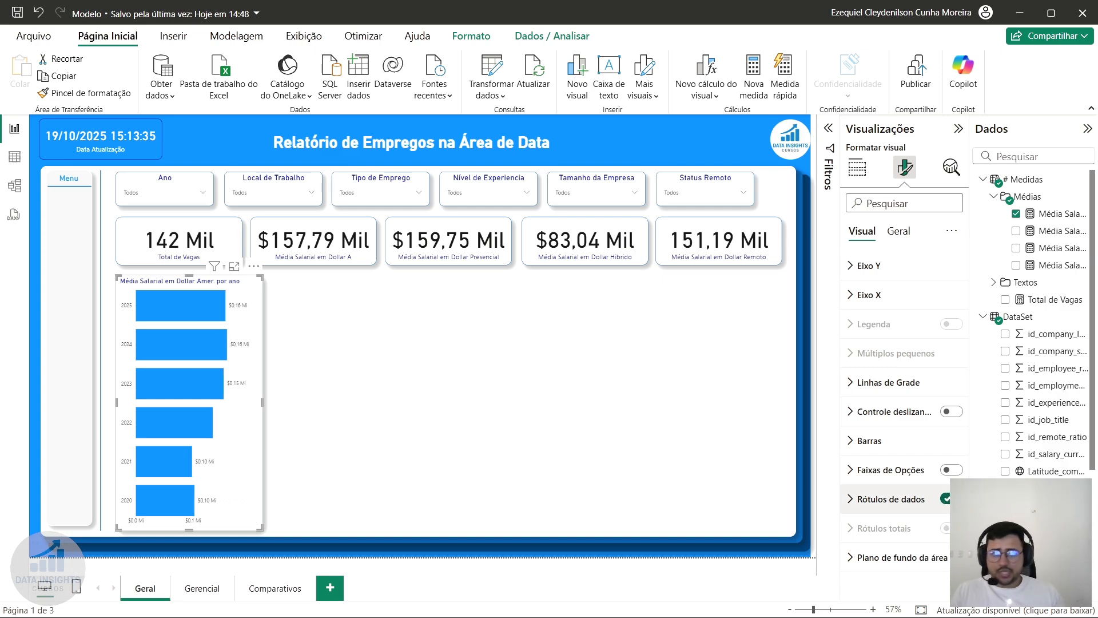
click(895, 268)
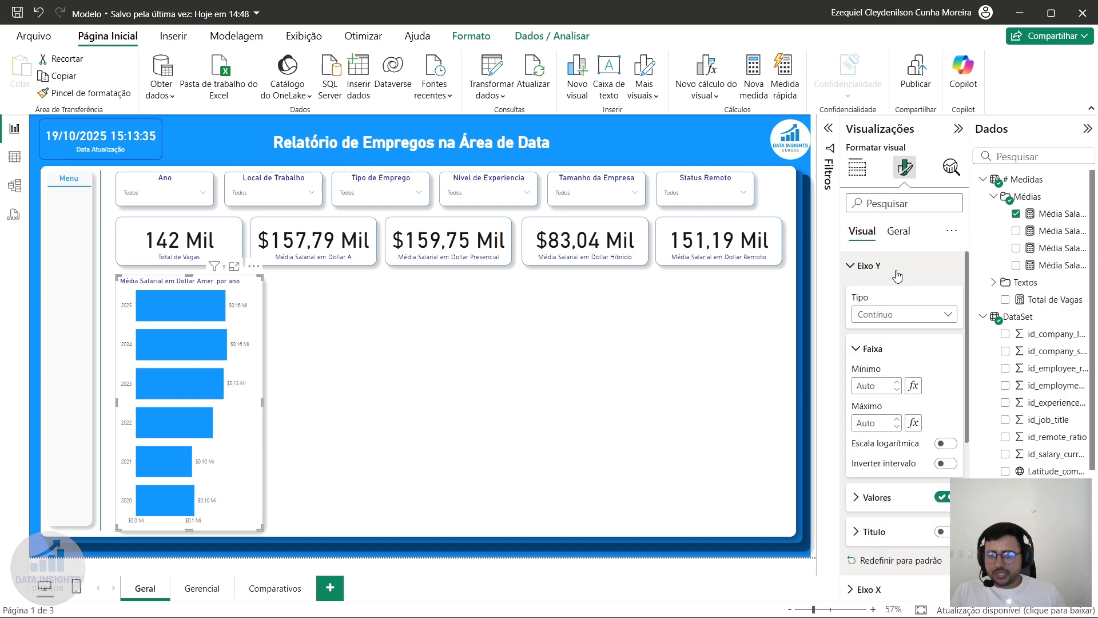
click(895, 268)
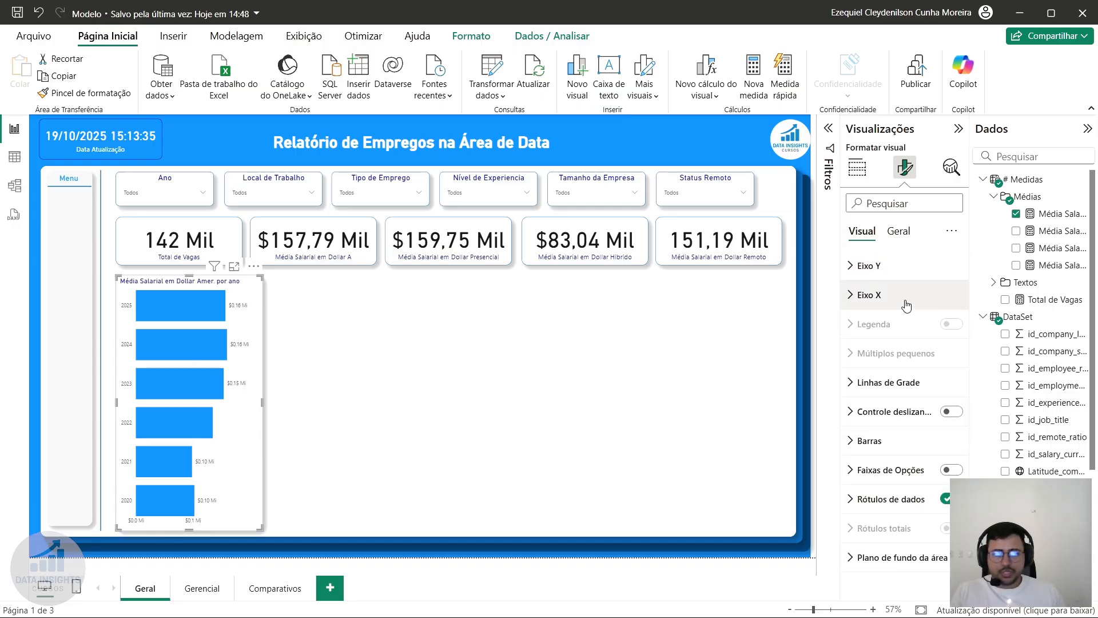
click(919, 311)
click(943, 479)
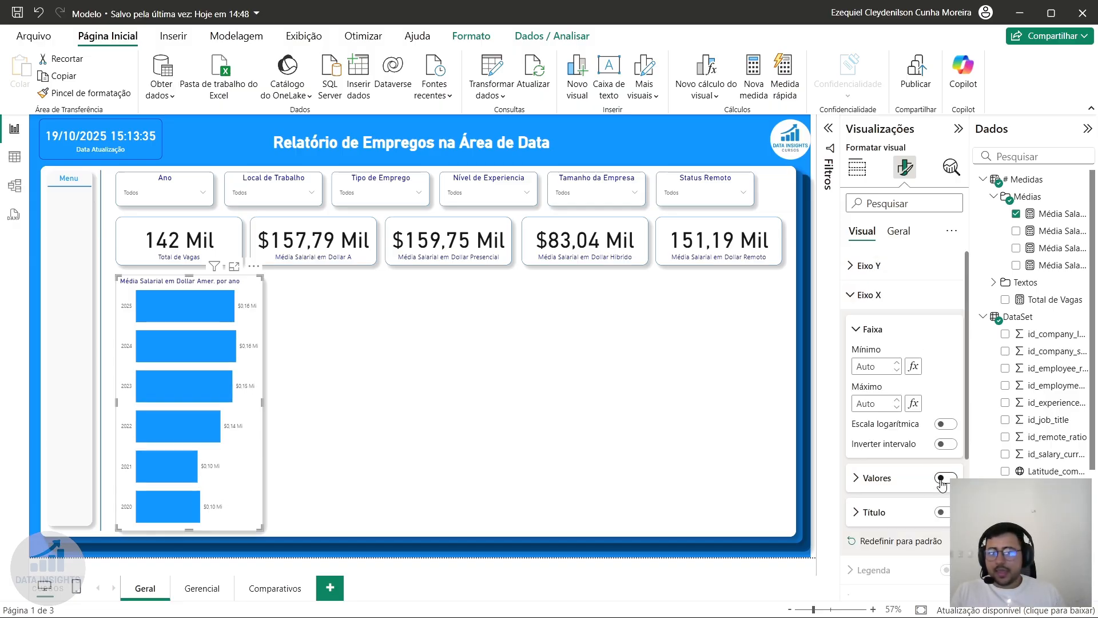
click(893, 296)
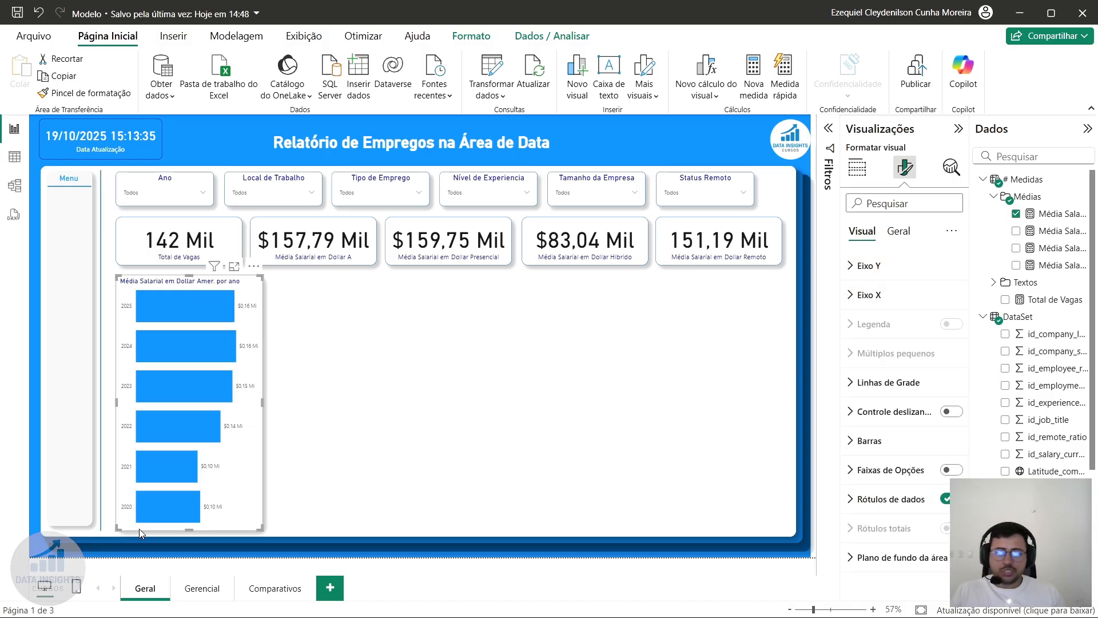
- Enable the ribbons (Faixas de Opções) connecting the bars of the bar chart
click(878, 440)
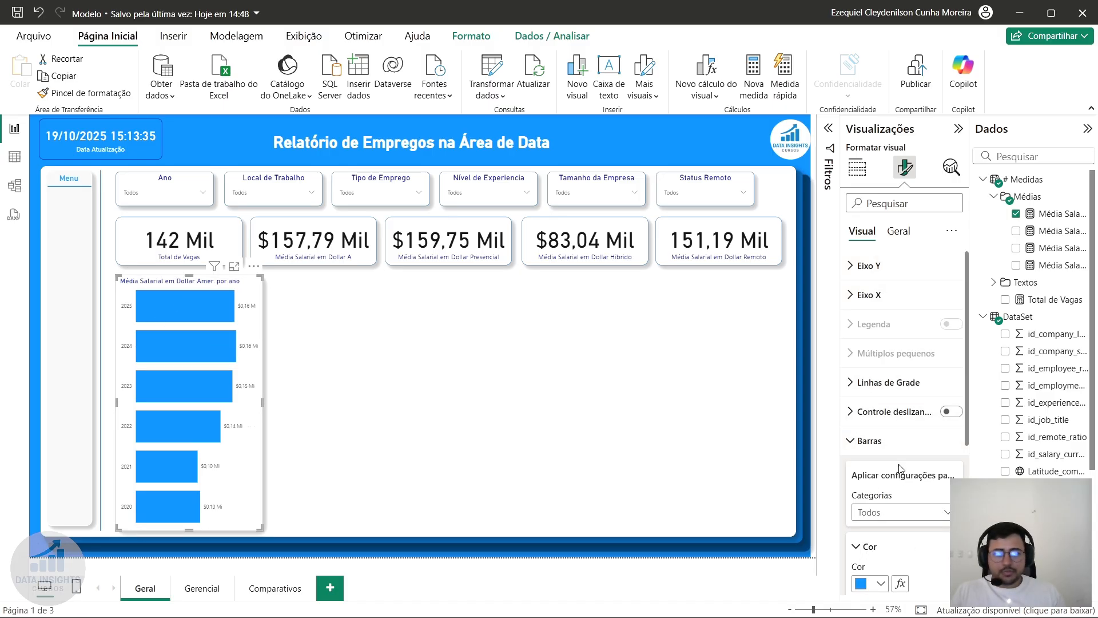
click(892, 440)
click(952, 469)
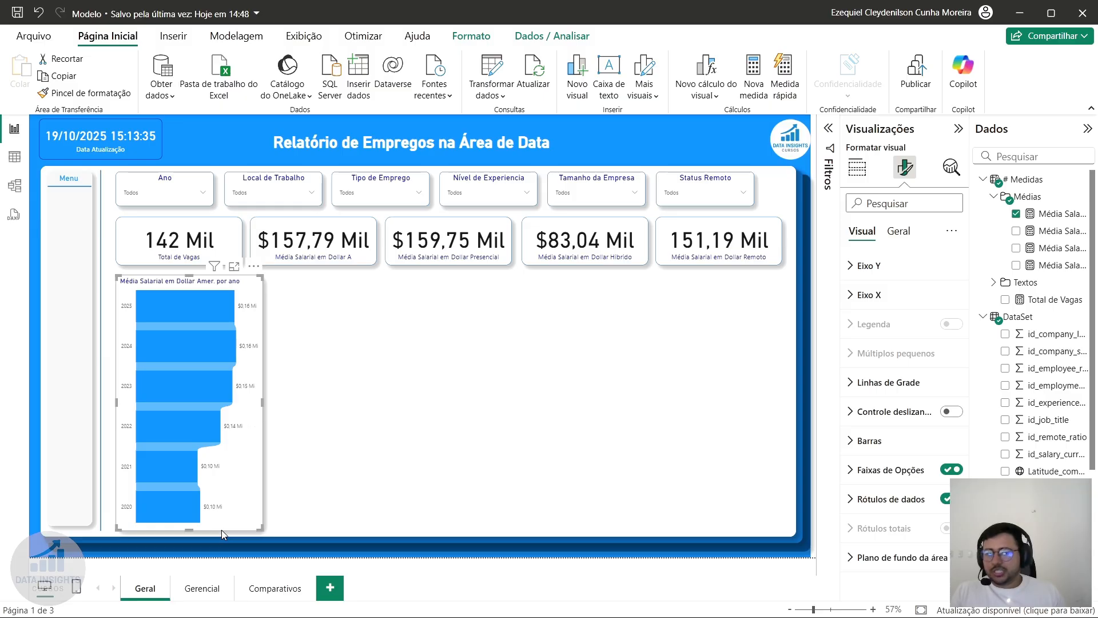
- Try transparency values of 30% and 3% on the bars of the bar chart
click(884, 450)
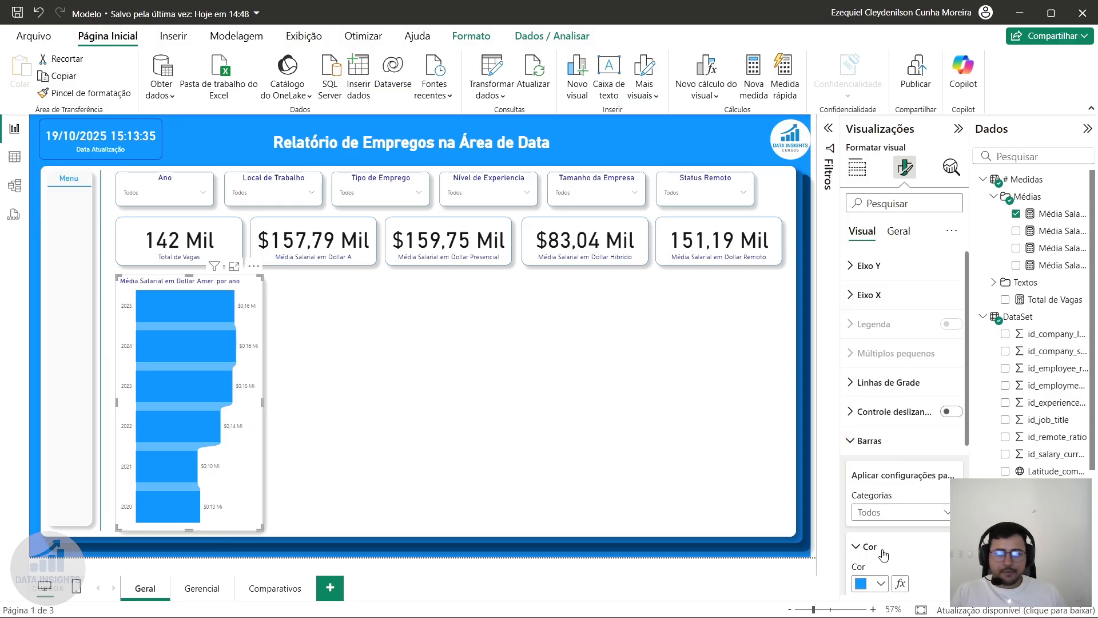
scroll(875, 514, down, 1)
click(870, 512)
double_click(870, 553)
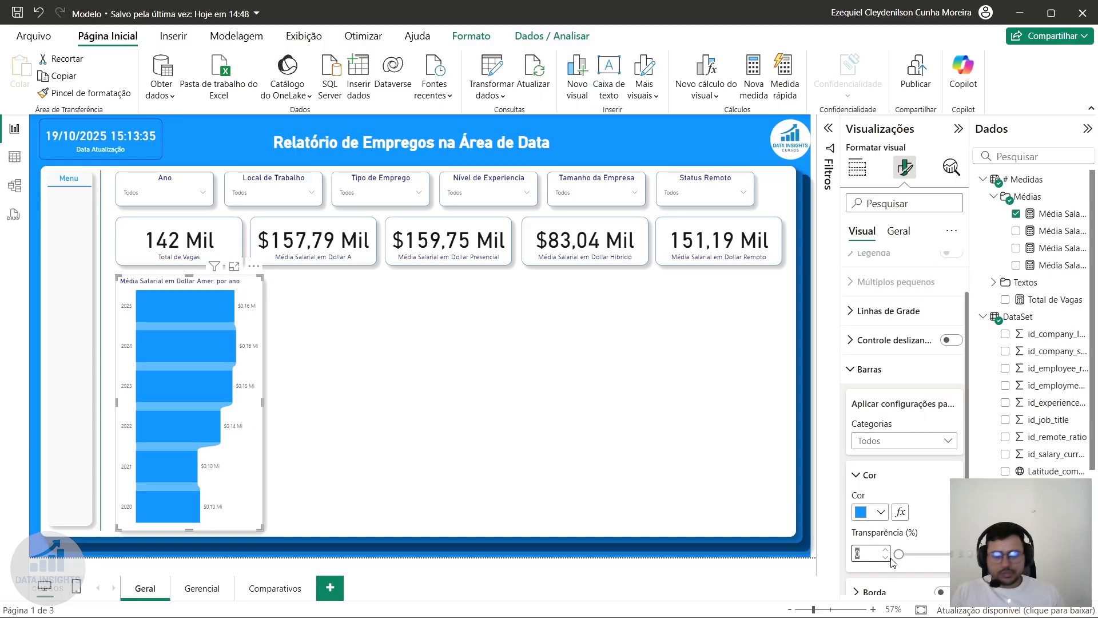
text(30)
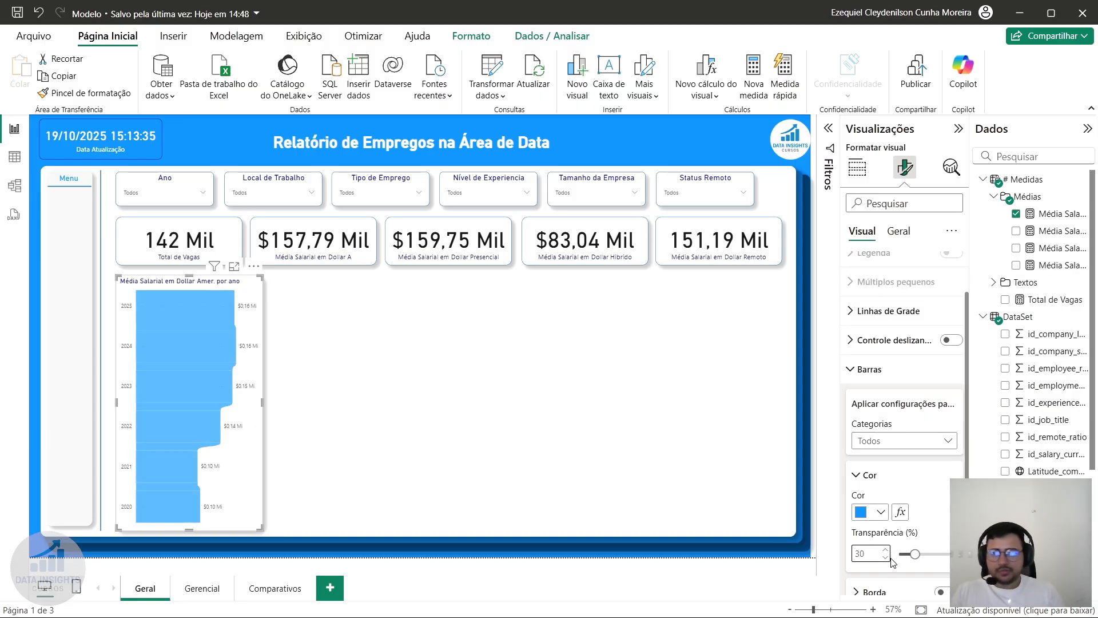
key(BackSpace)
key(BackSpace)
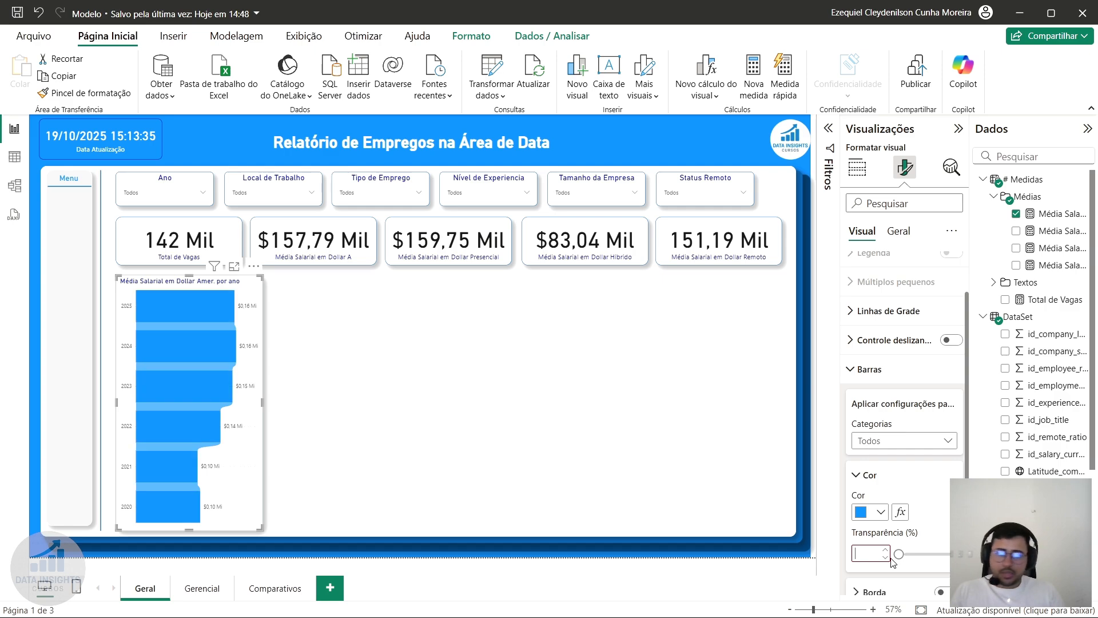
text(3)
click(867, 553)
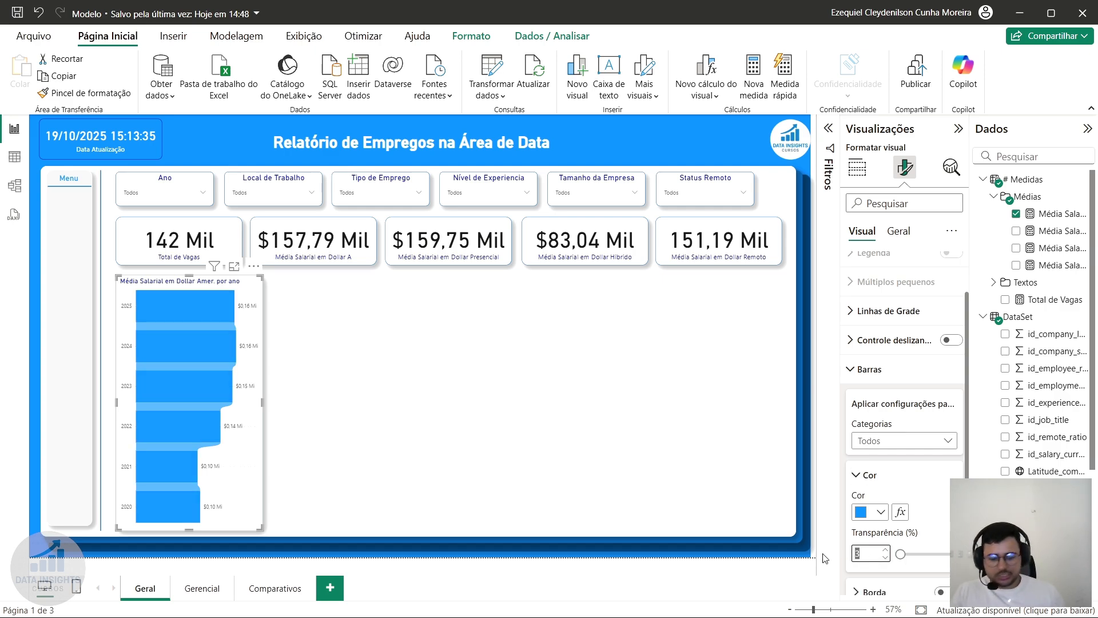
- Set the color of the chart's bars to a darker shade of the theme blue and deselect the chart
click(881, 512)
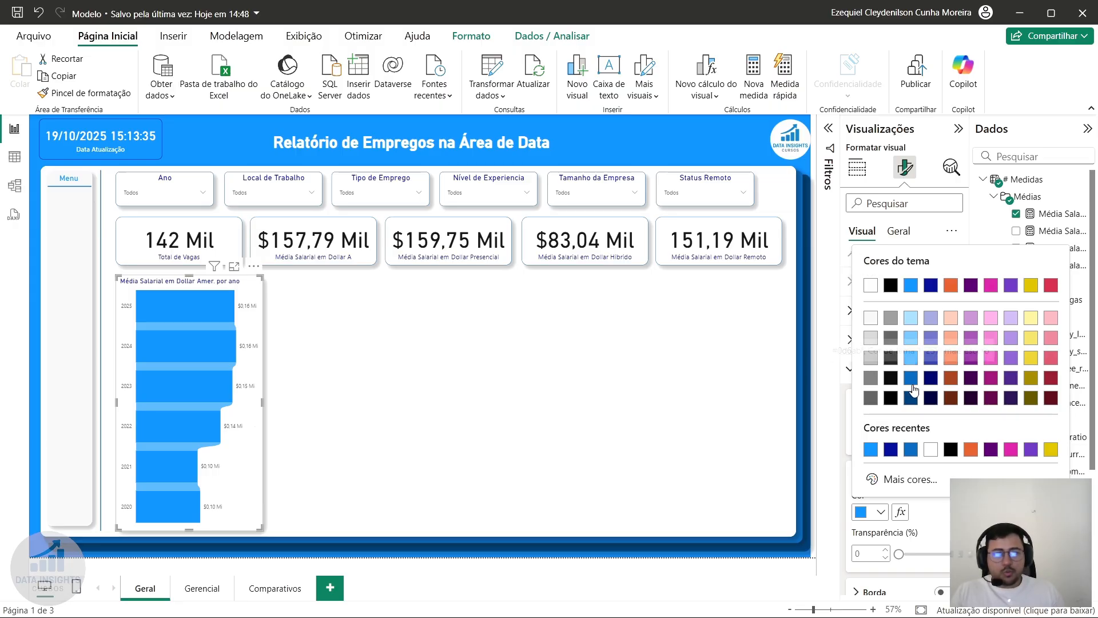
click(912, 381)
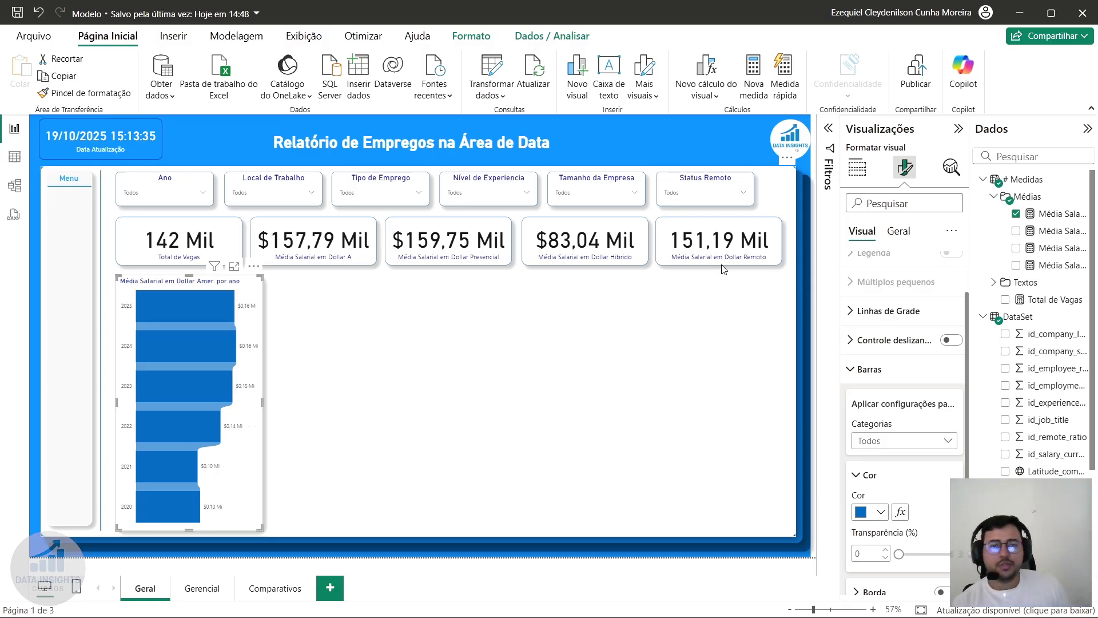
click(816, 204)
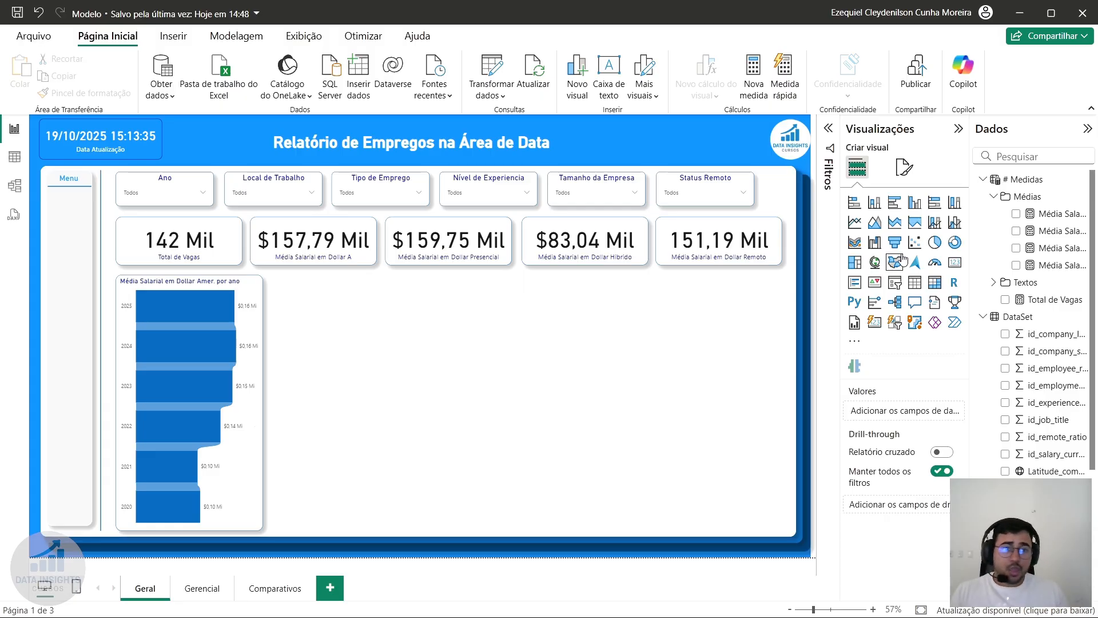
- Add a decomposition tree beside the bar chart, matching the chart's height and widened to about twice its width
click(895, 306)
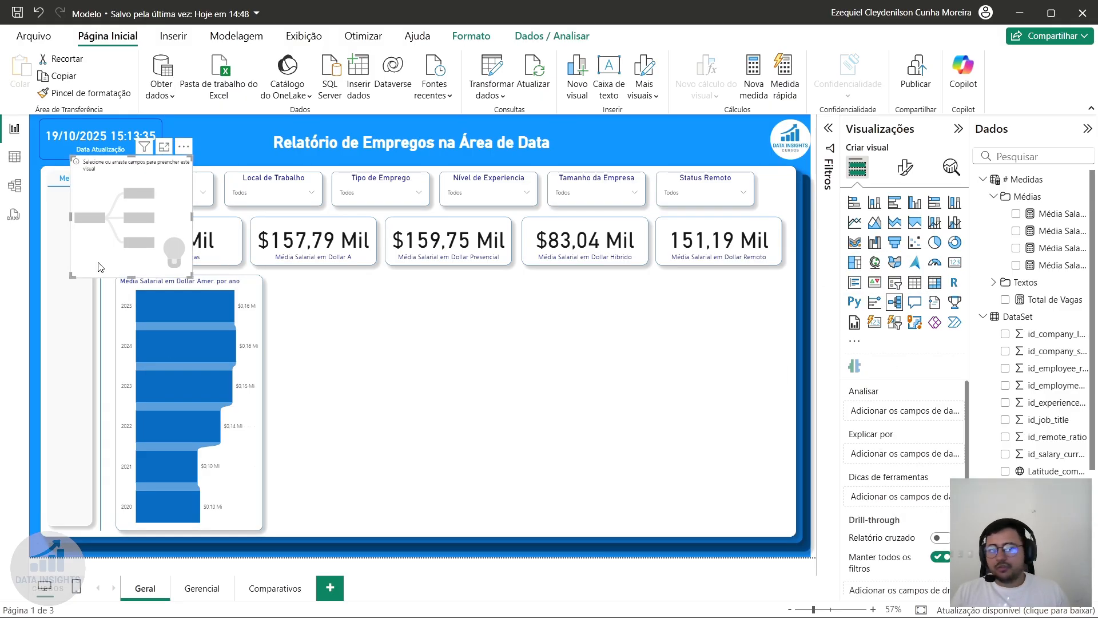
drag(334, 396, 335, 532)
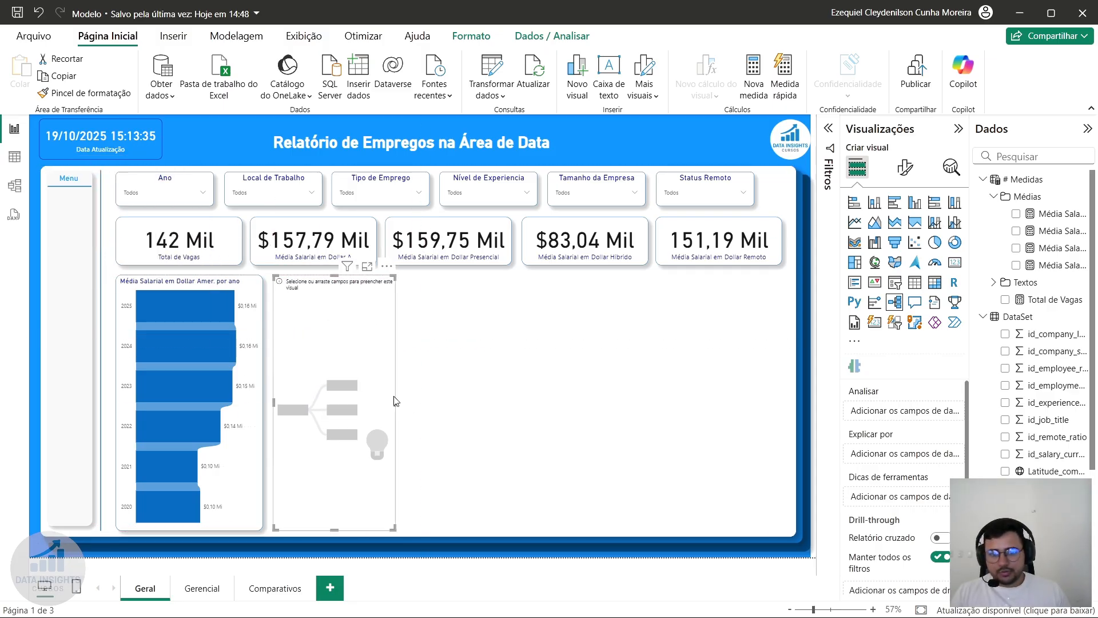
click(403, 408)
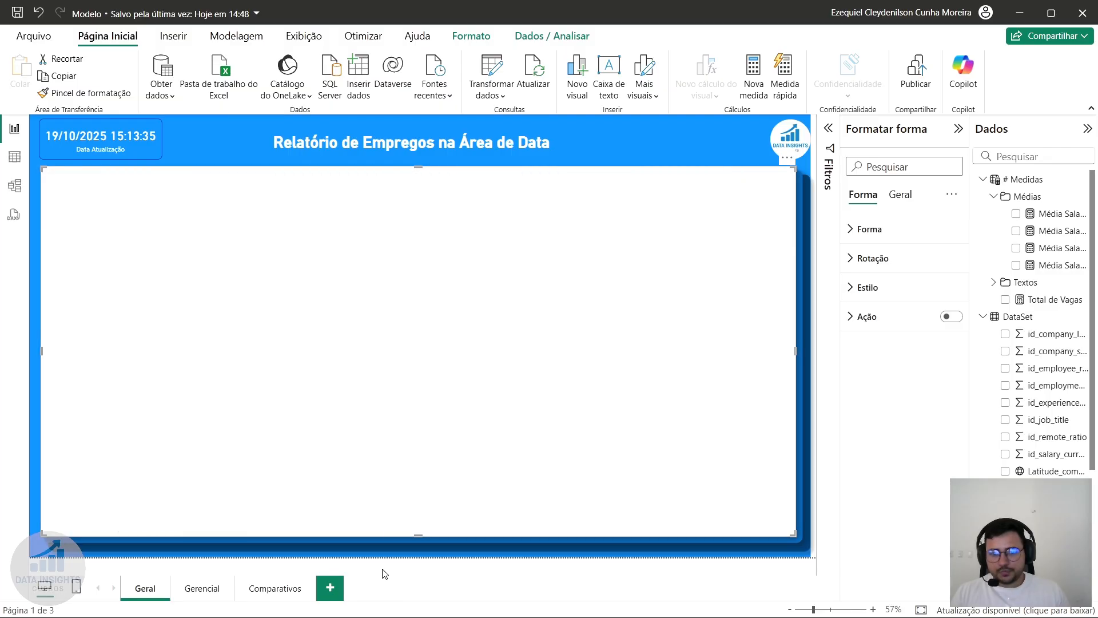
click(382, 430)
drag(395, 402, 548, 402)
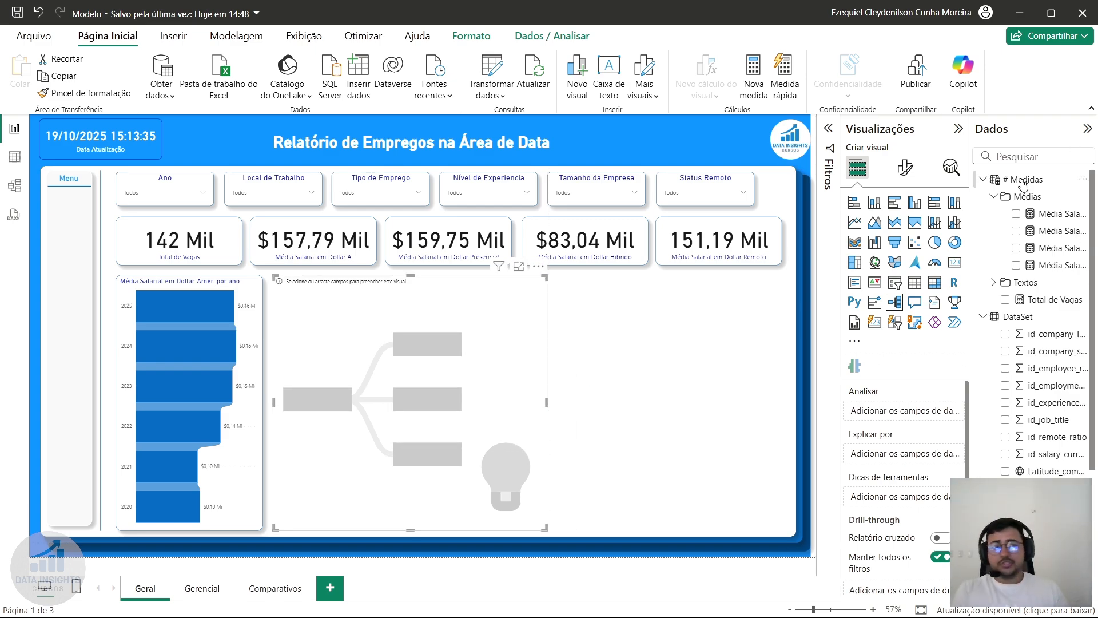
- Use the Média Salarial em Dollar A measure as the value the decomposition tree analyzes (Analisar)
click(988, 198)
click(983, 250)
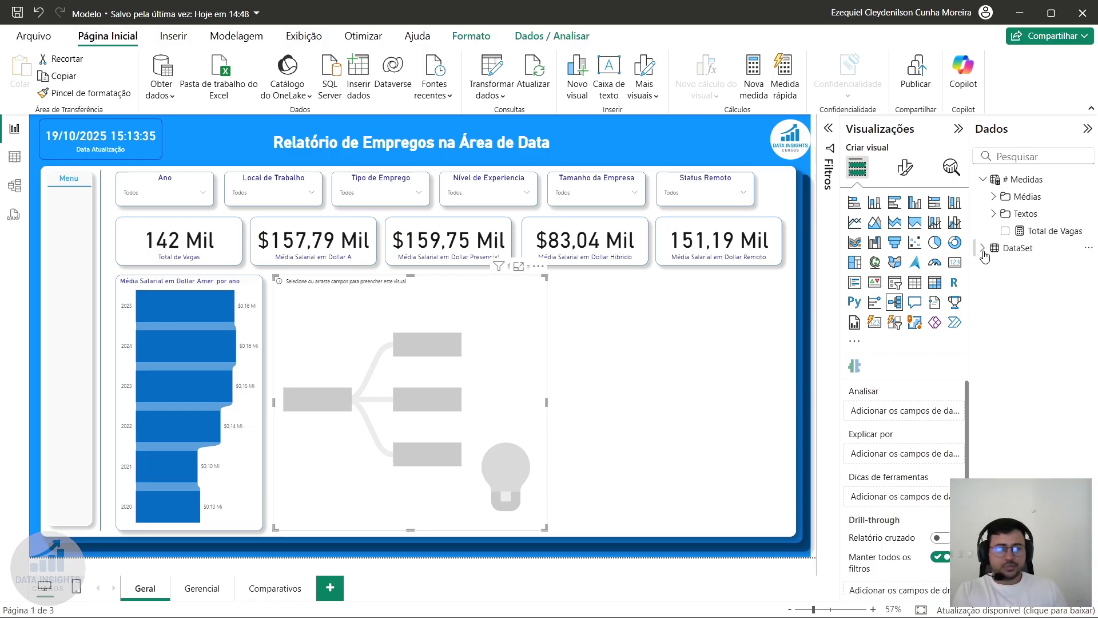
click(1032, 160)
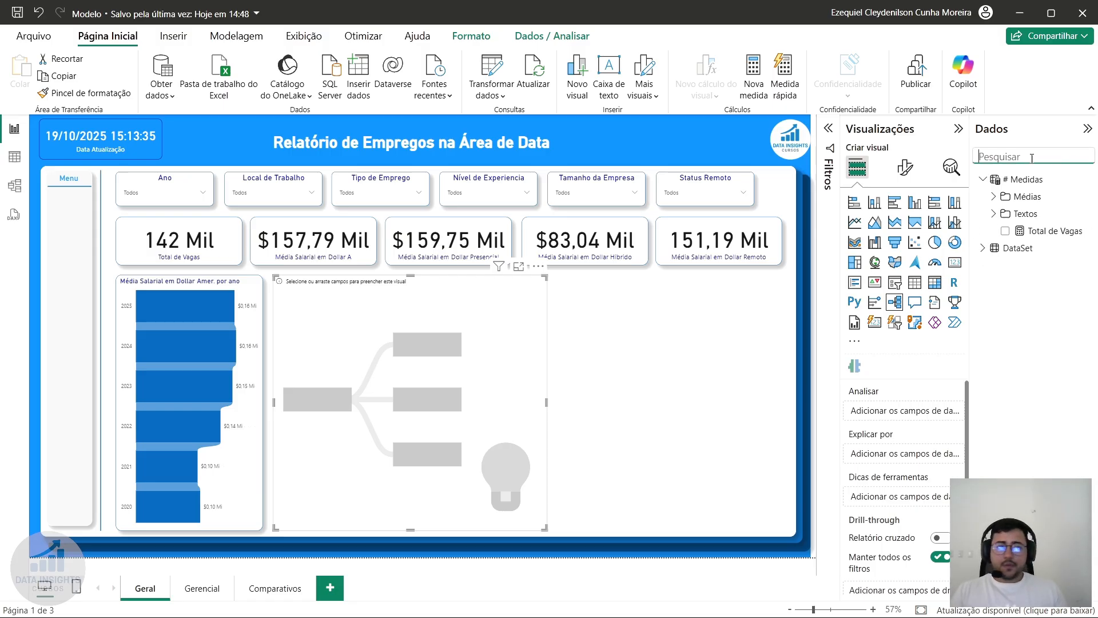
text(tit)
key(BackSpace)
key(BackSpace)
key(BackSpace)
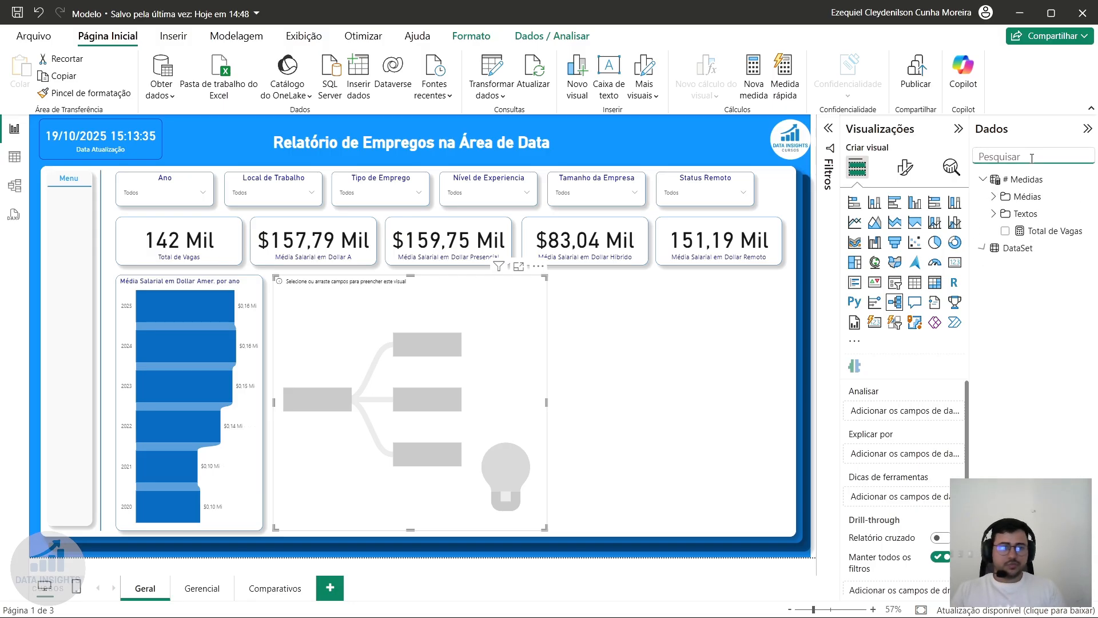
click(993, 196)
drag(1058, 213, 487, 359)
- Find the Titulo_Trabalho field and add it to the decomposition tree's Explicar por fields
click(1023, 158)
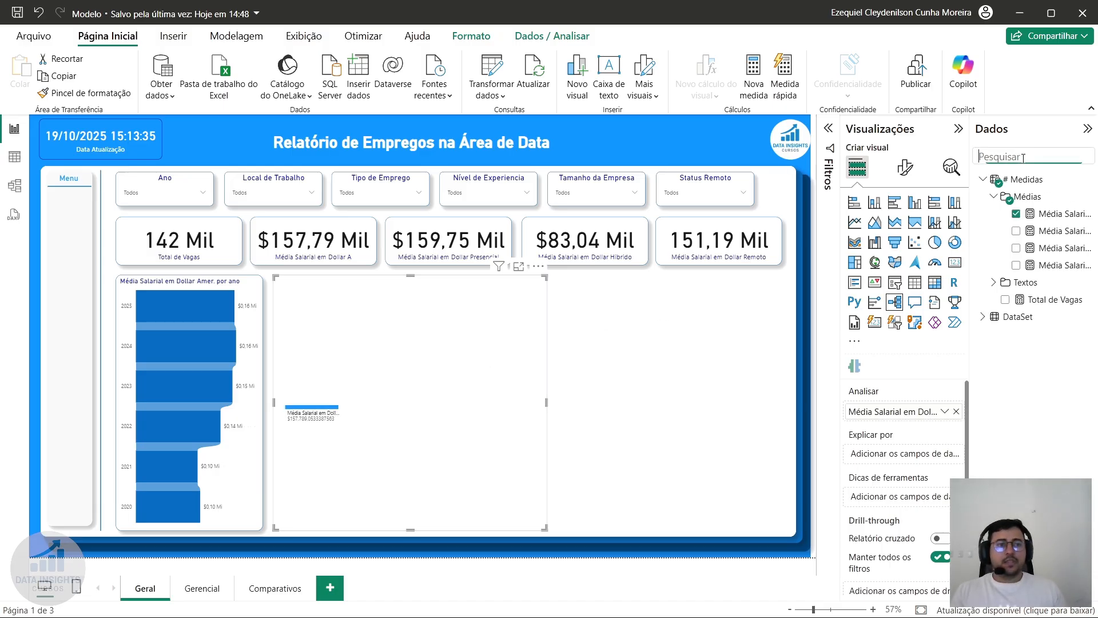
text(titu)
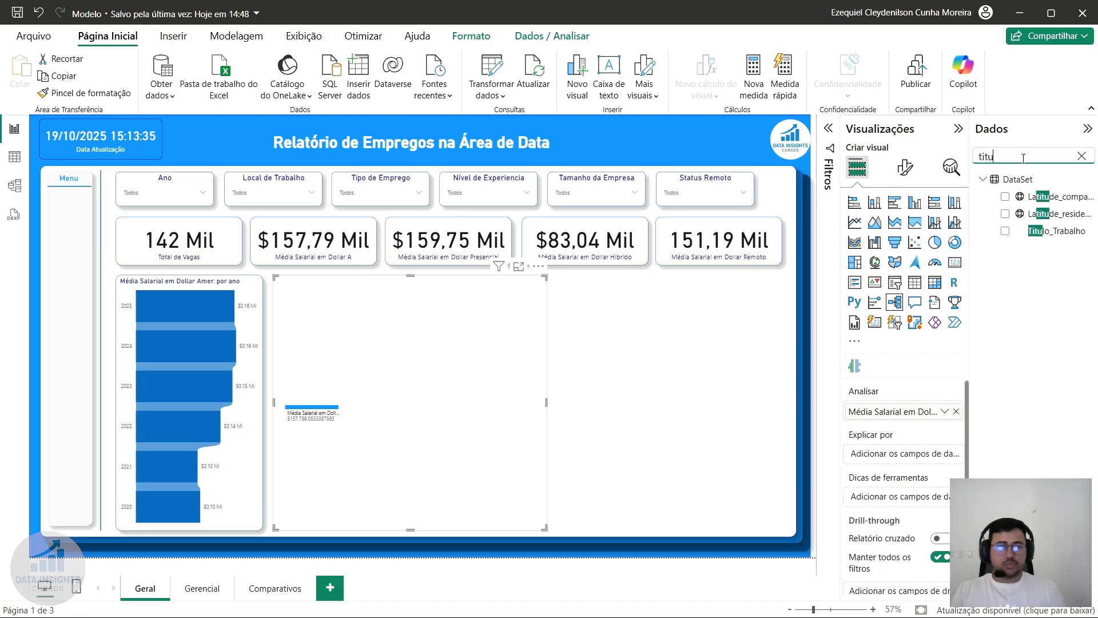
drag(1057, 231, 548, 356)
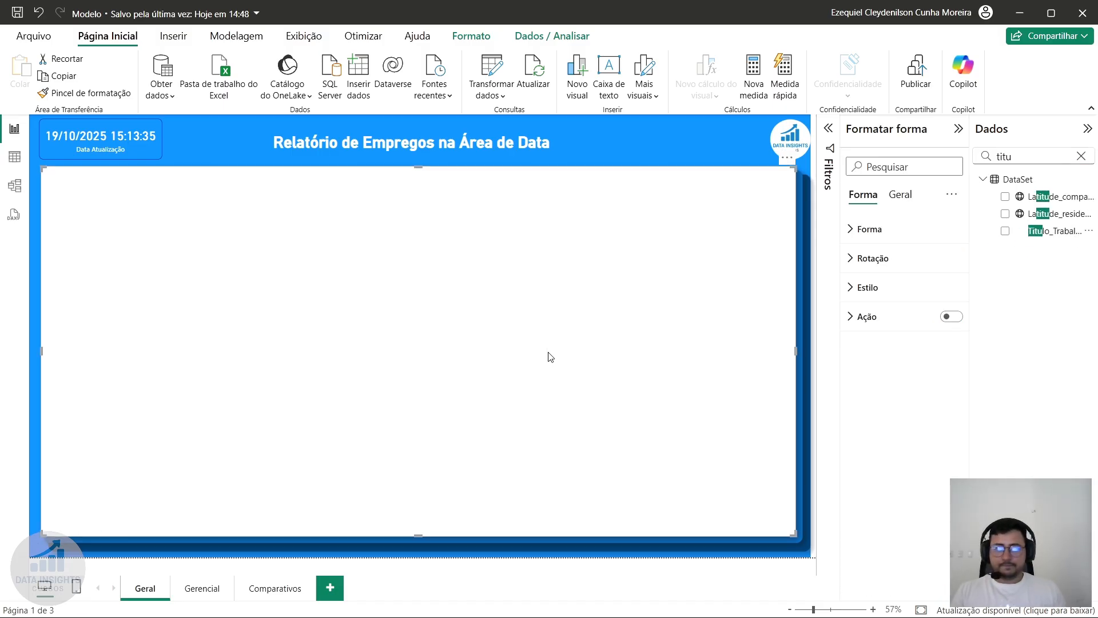
key(Delete)
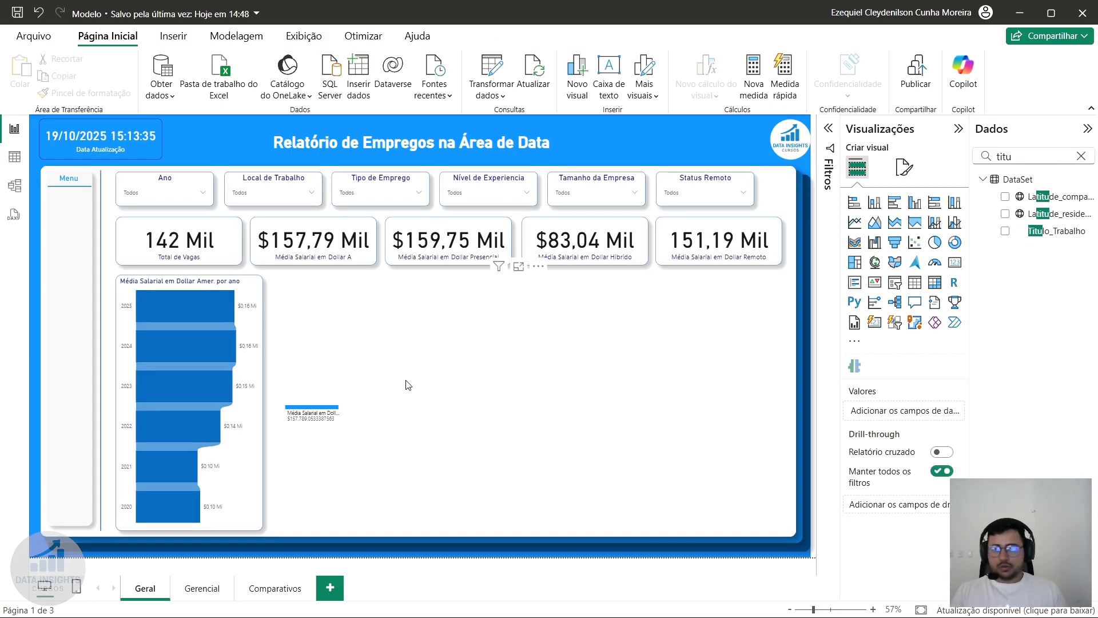
click(408, 384)
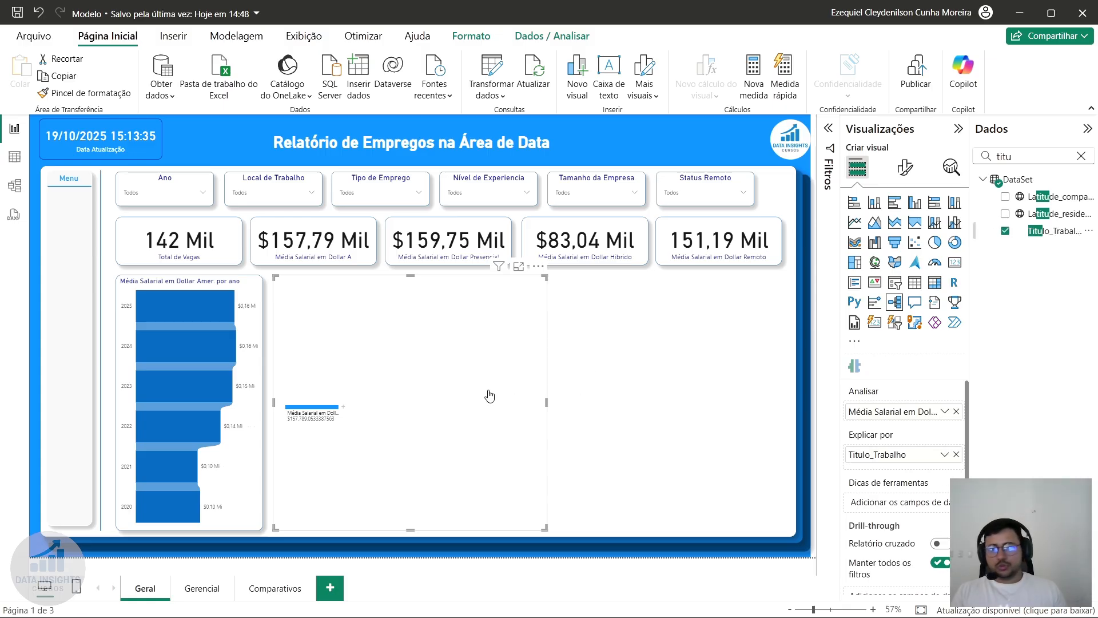
- Find the Nivel_Experiencia field and add it to the decomposition tree's Explicar por fields
click(1043, 156)
click(1082, 156)
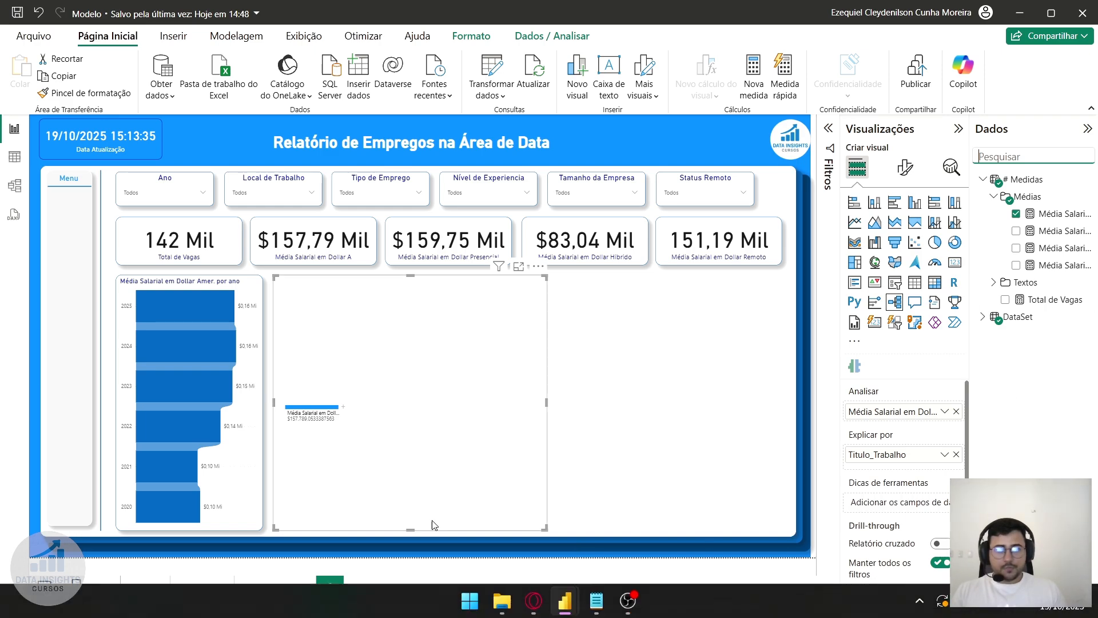
text(mo)
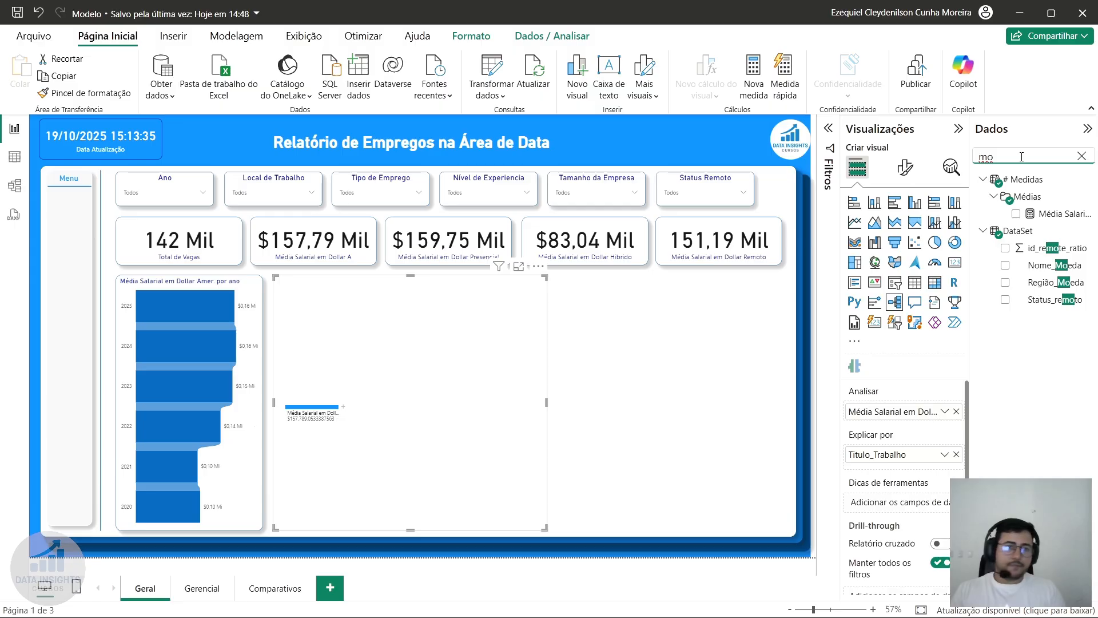
key(BackSpace)
key(BackSpace)
text(ni)
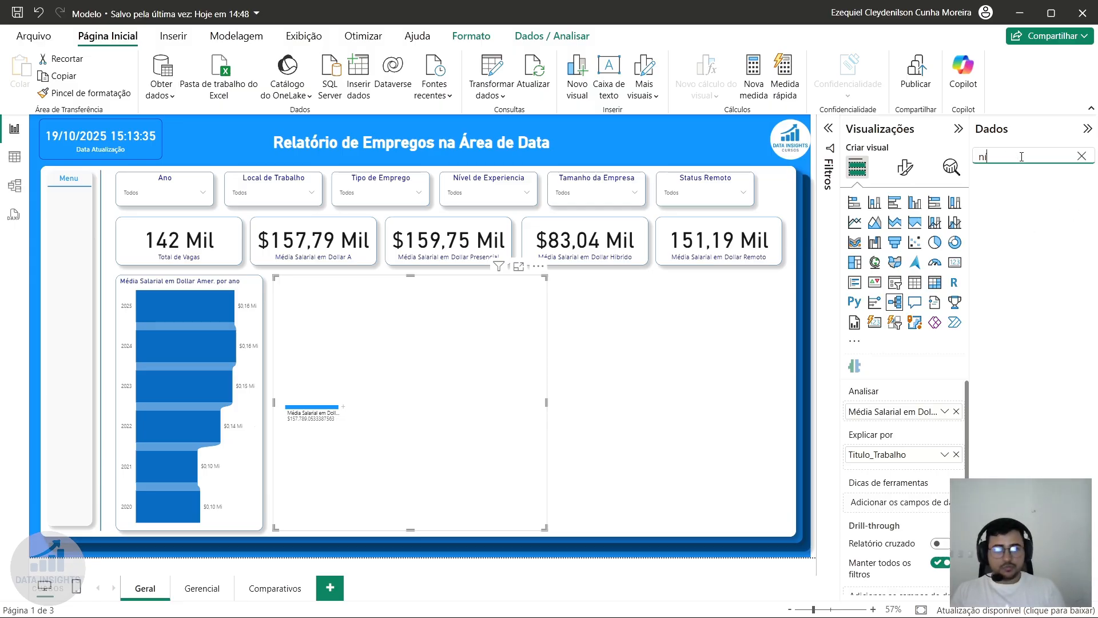
key(BackSpace)
key(BackSpace)
text(nive)
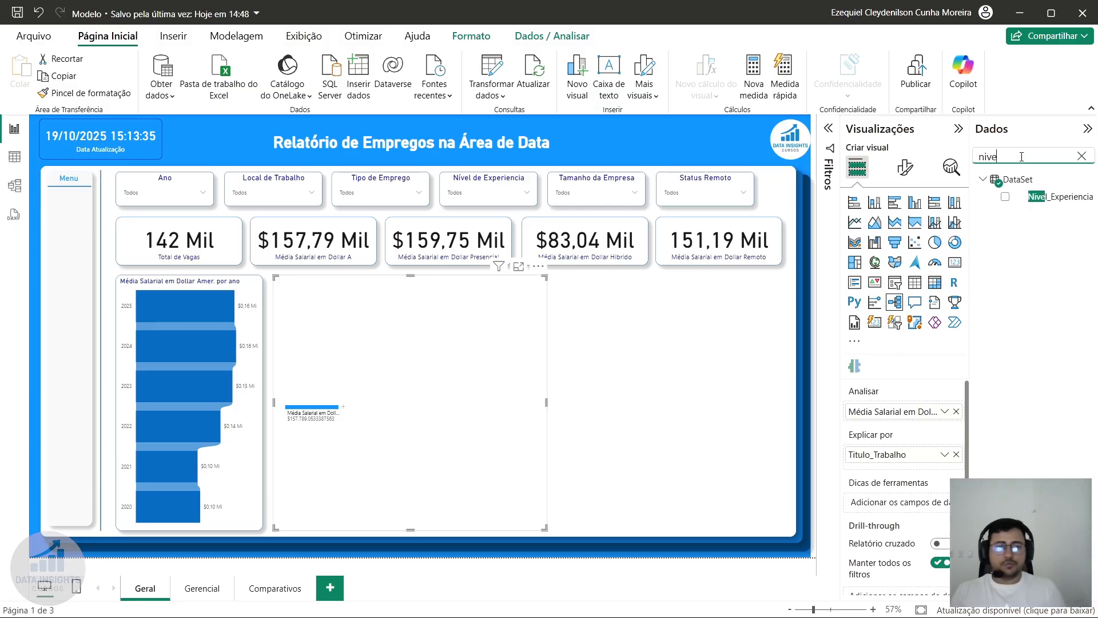
drag(1067, 198, 438, 412)
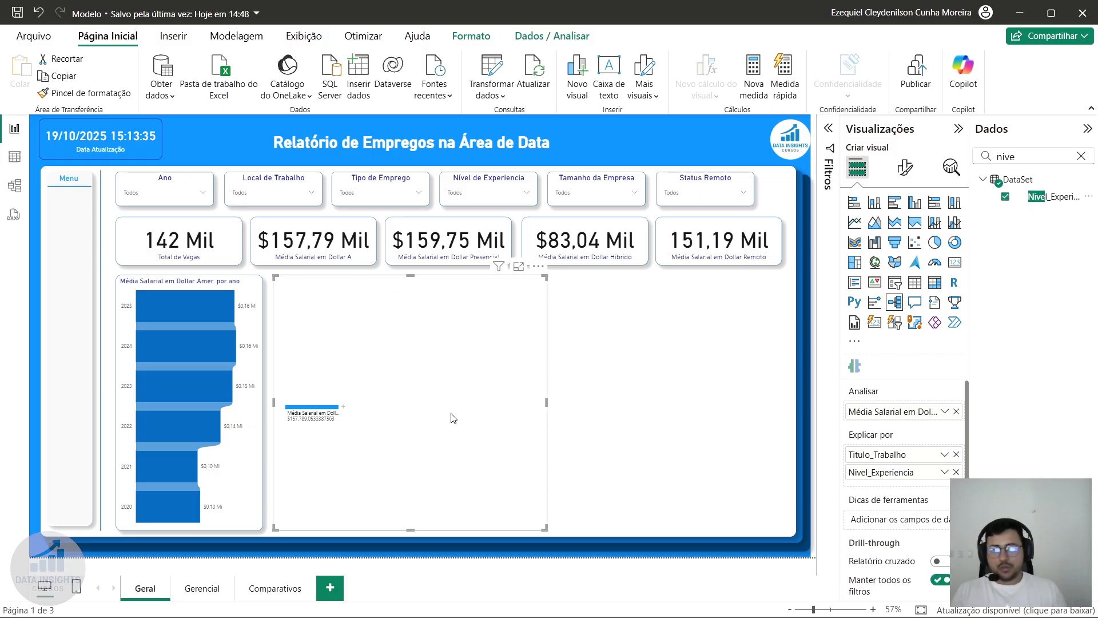
- Find the Status_remoto field and add it to the decomposition tree's Explicar por fields
drag(1038, 156, 940, 157)
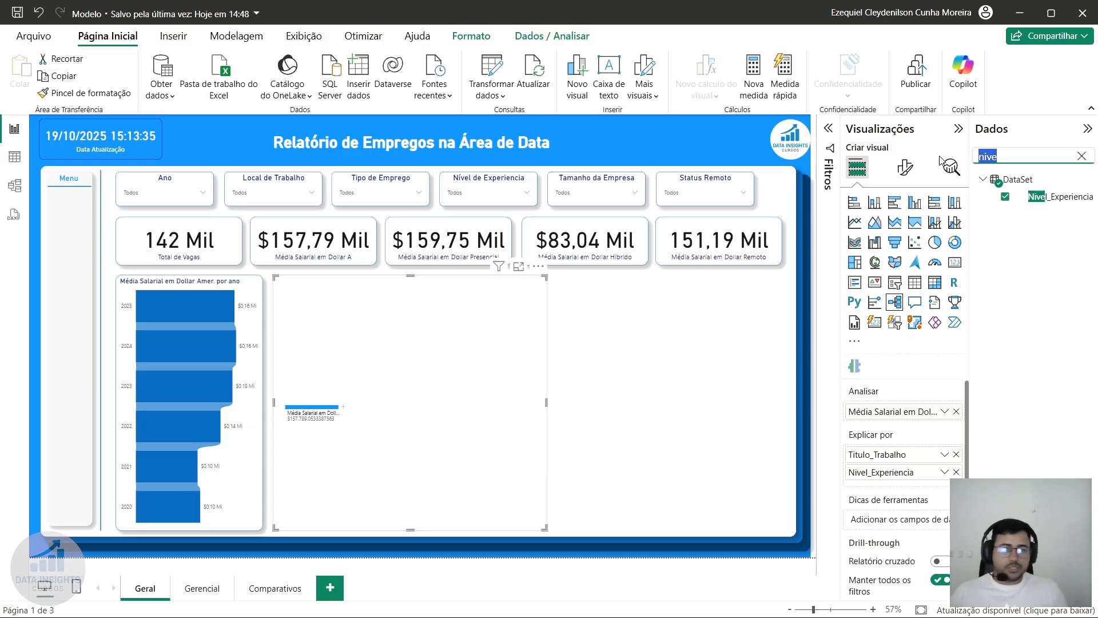
key(BackSpace)
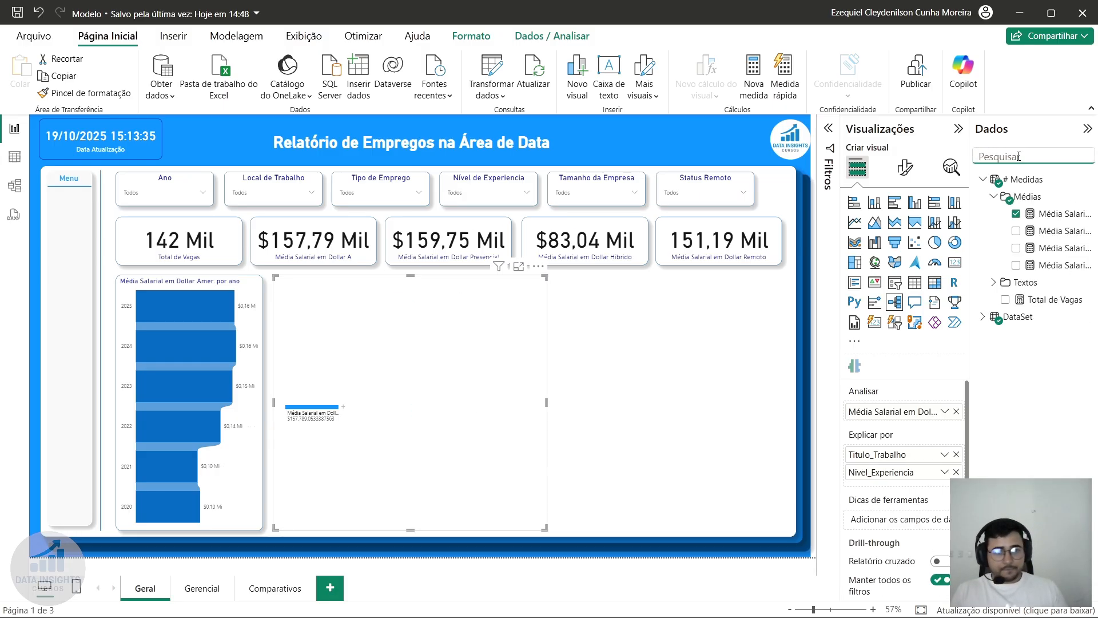
text(sta)
drag(1057, 196, 494, 371)
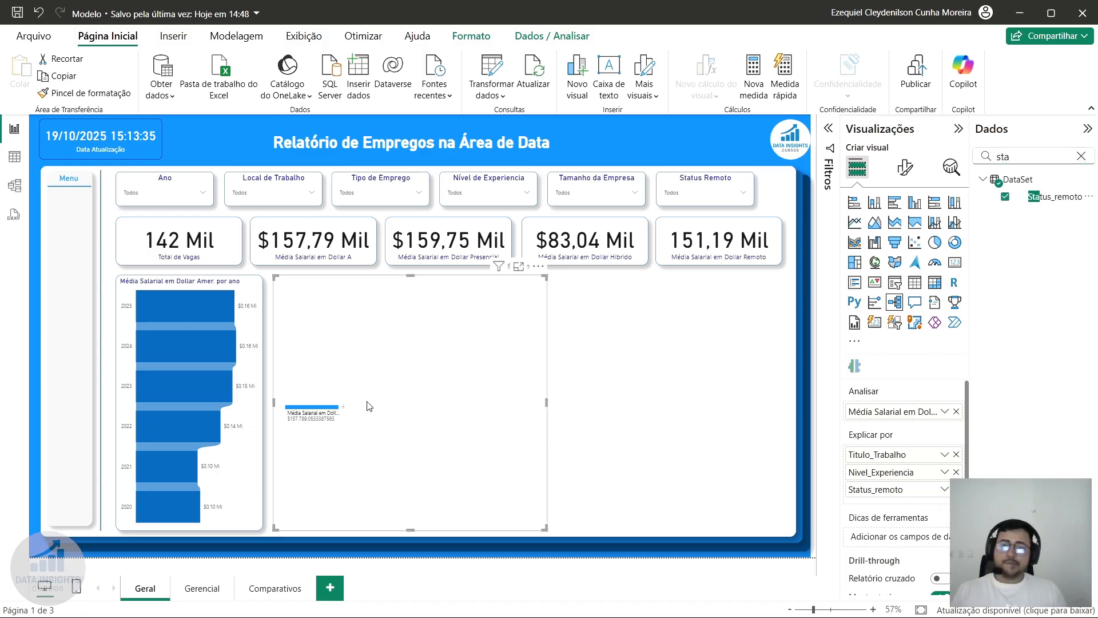
- Expand the tree by Titulo_Trabalho, then Assistente Clínico by Nivel_Experiencia and its Pleno node by Status_remoto
click(345, 408)
click(389, 451)
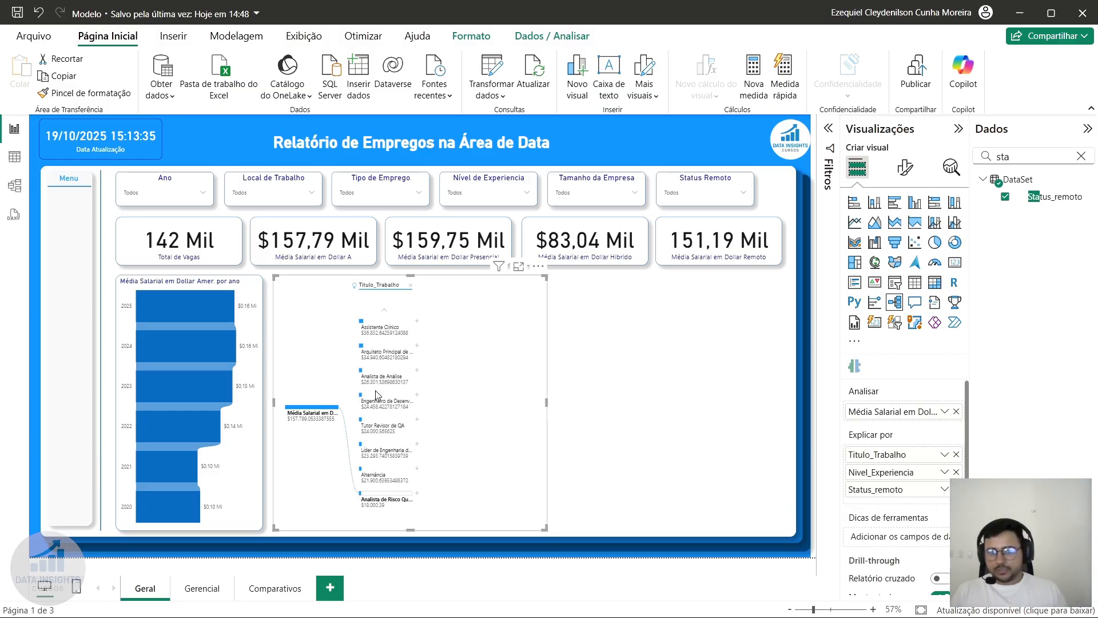
click(418, 324)
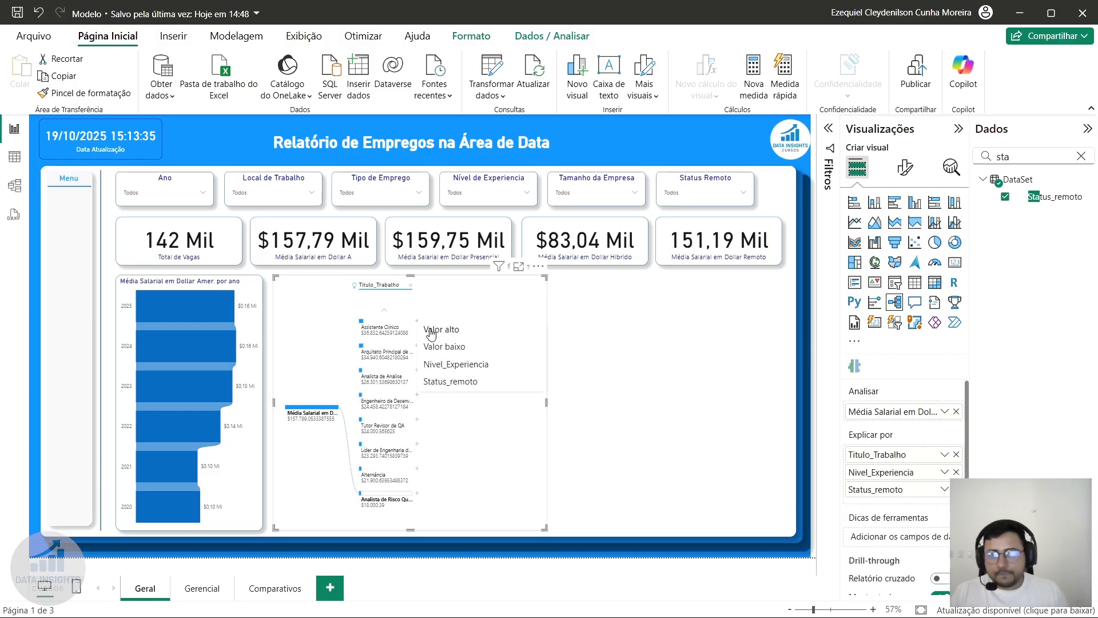
click(455, 364)
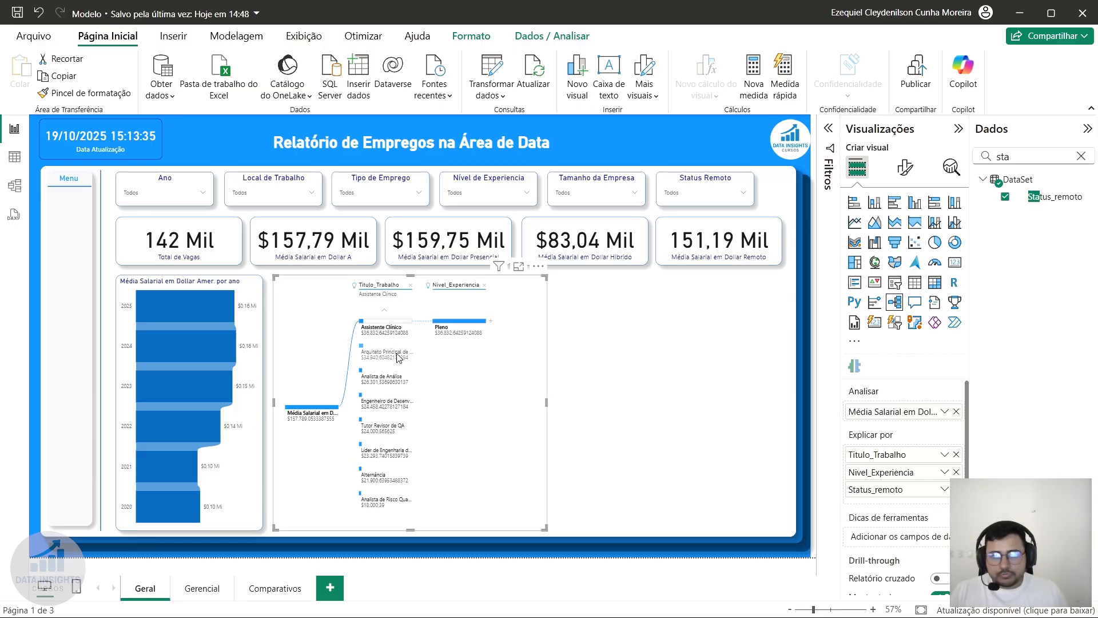
click(491, 322)
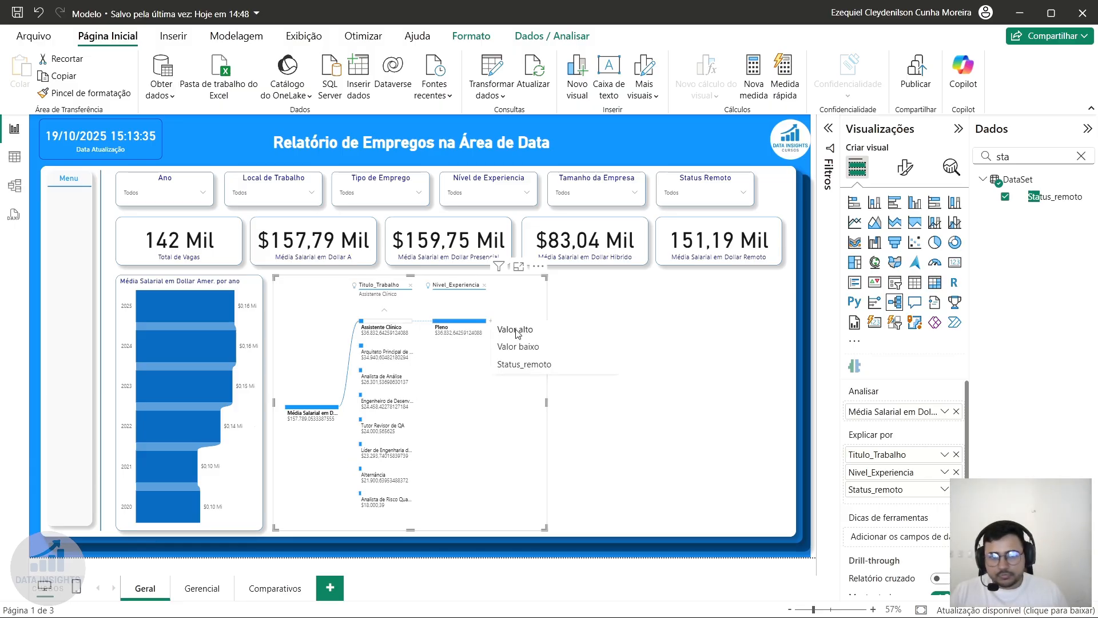
click(521, 364)
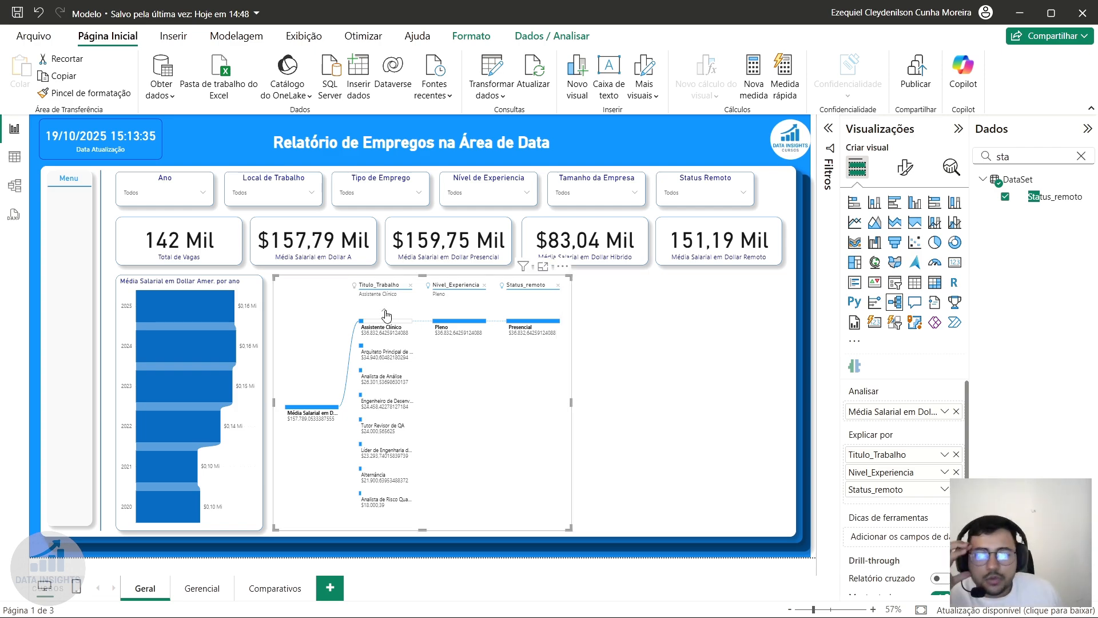
- Browse the job titles in the tree and view the branches of Analista de Marketing and Repórter de Dados
scroll(386, 315, up, 3)
scroll(386, 315, up, 3)
click(387, 425)
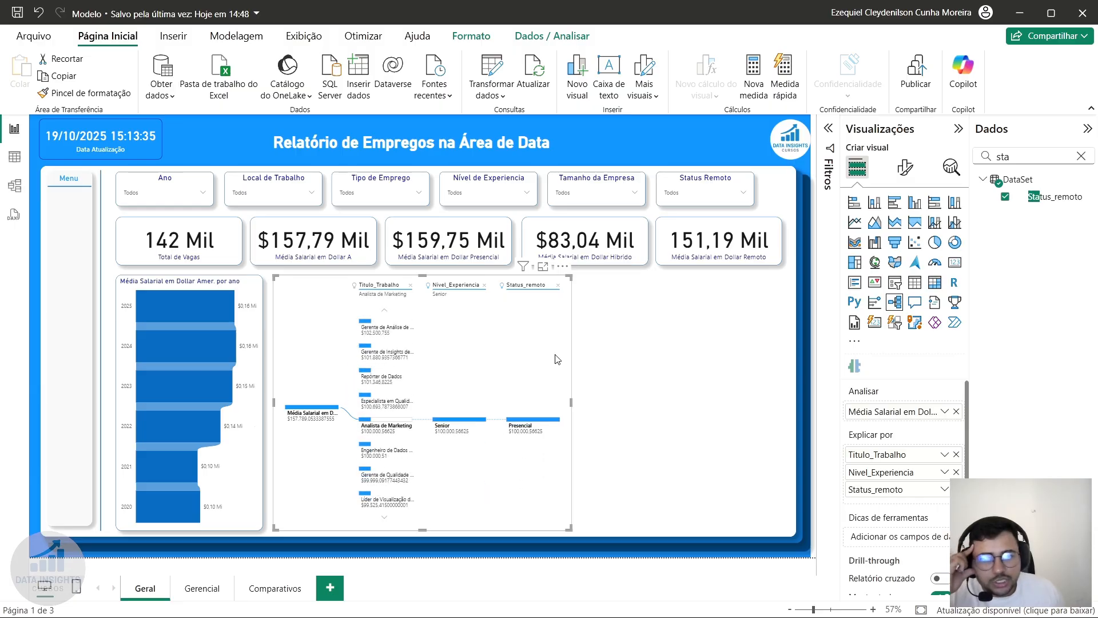
click(382, 376)
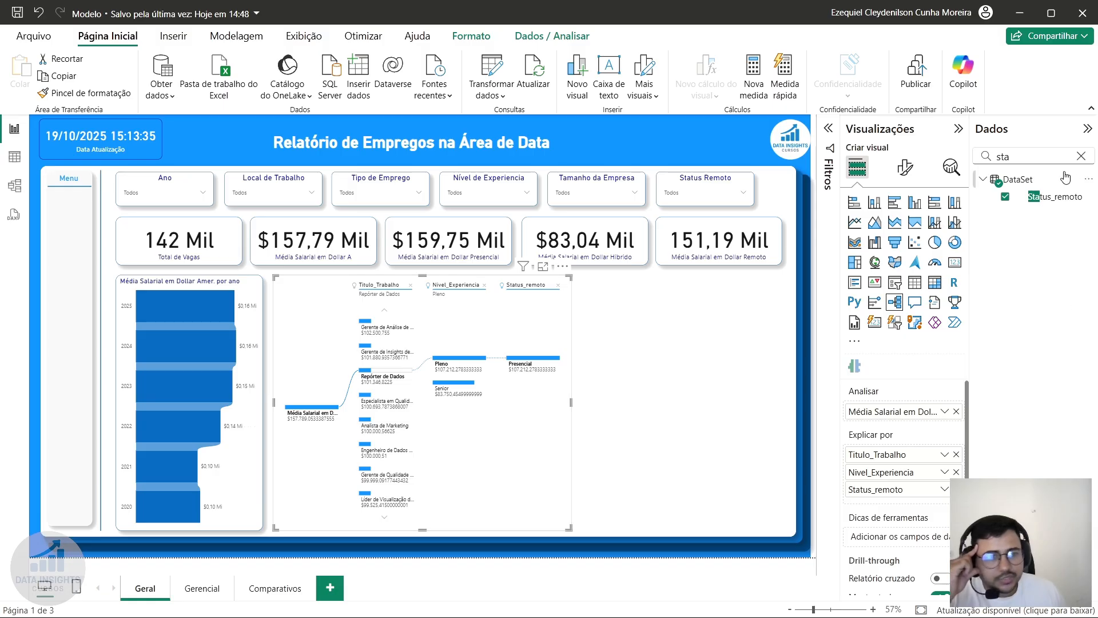
- Clear the field search and set the Média Salarial em Dollar A measure to 2 decimal places
drag(1027, 155, 914, 158)
key(BackSpace)
click(1042, 215)
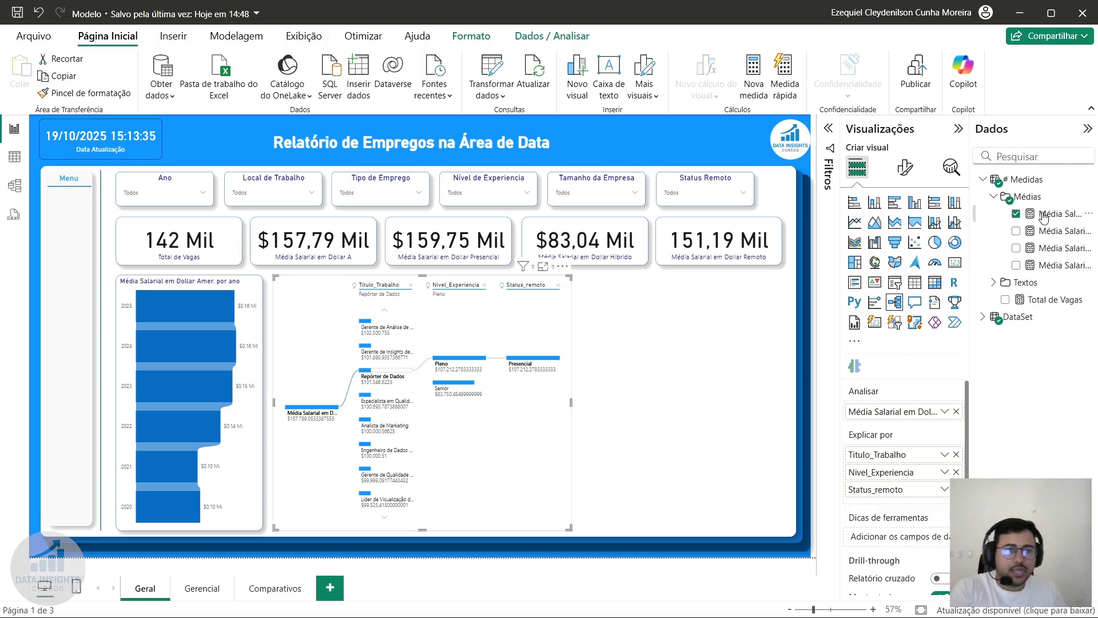
click(289, 89)
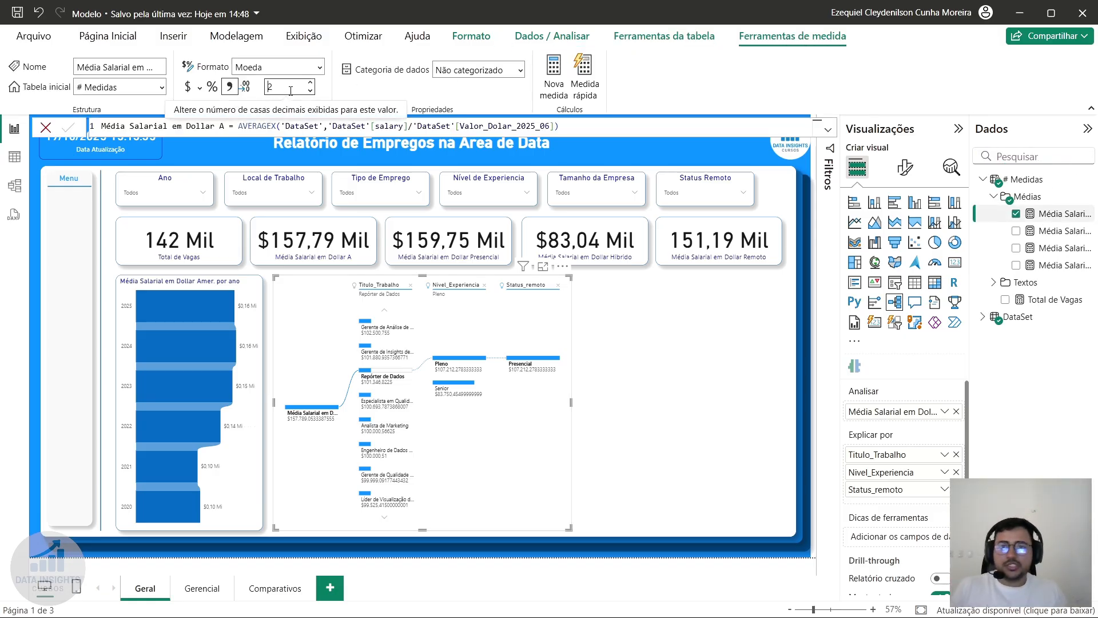
text(2)
key(Return)
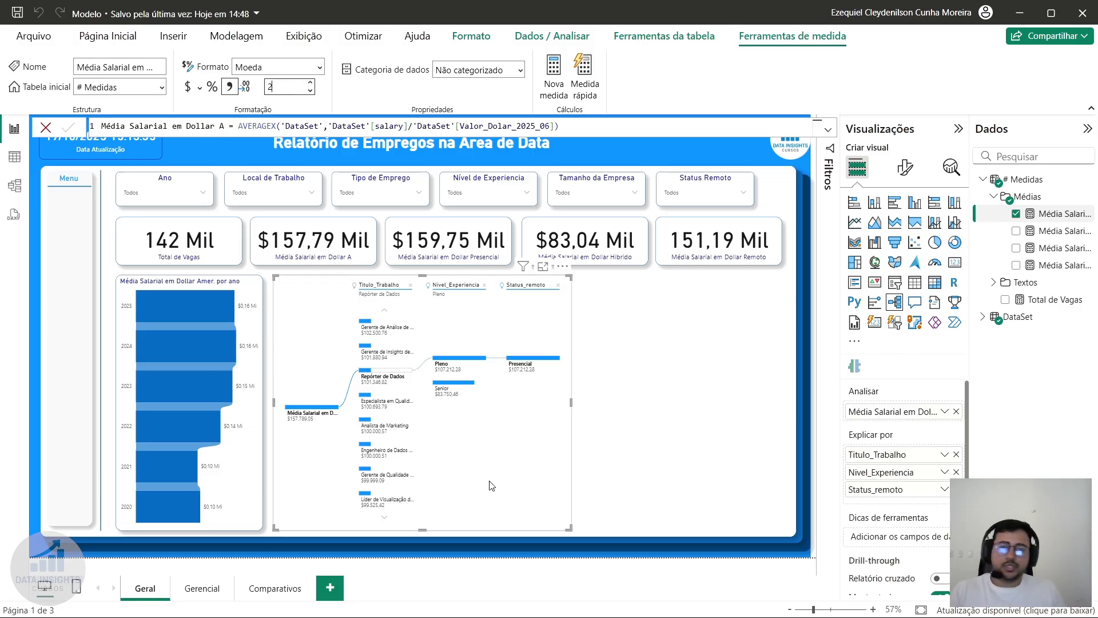
- Browse higher-paid job titles in the tree and view the application developer and Cientista Líder de Dados branches
click(385, 311)
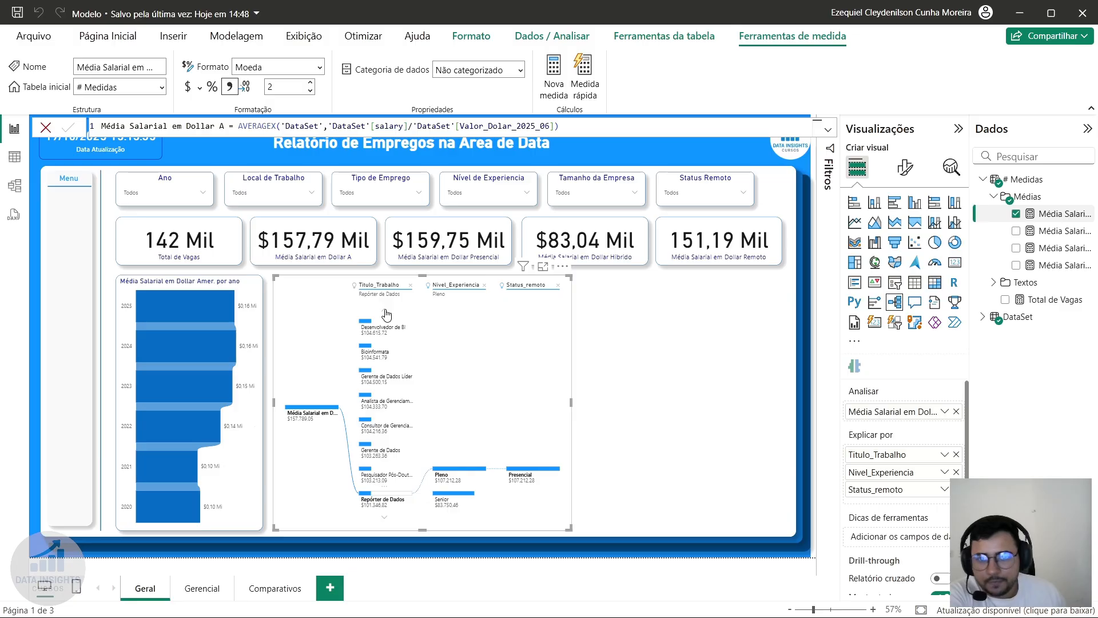
click(379, 422)
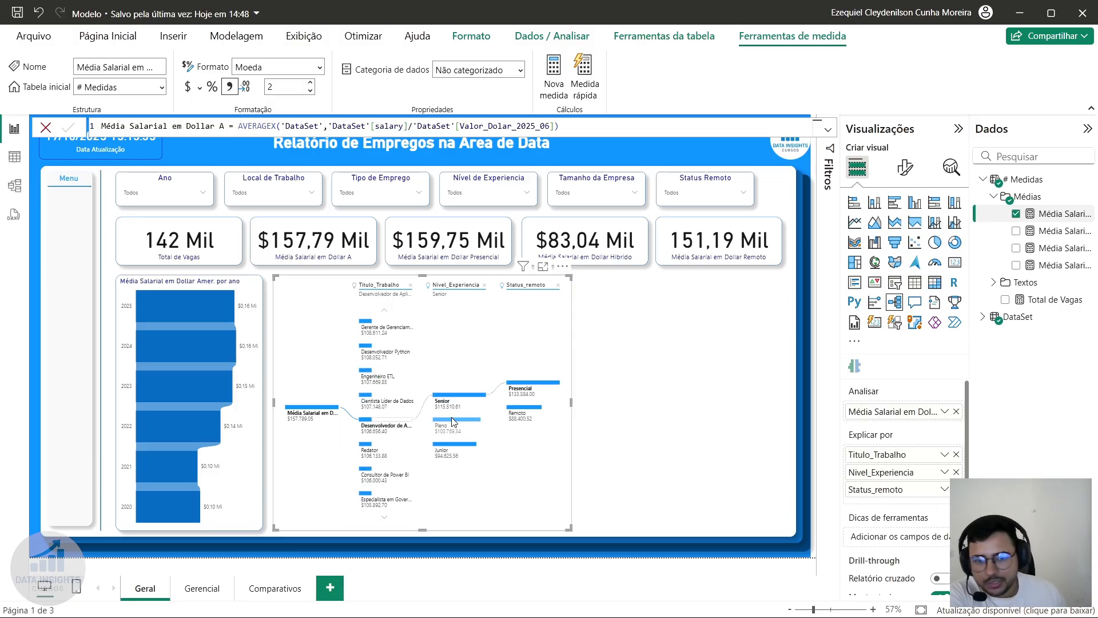
click(376, 402)
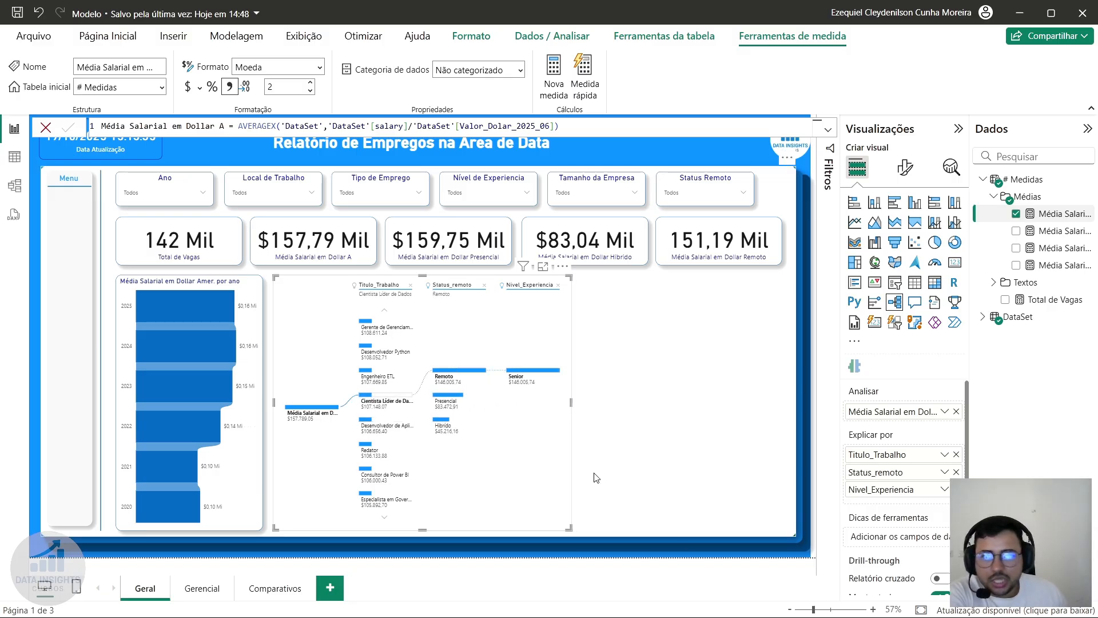
- Place Nivel_Experiencia before Status_remoto in the tree's Explicar por fields and open the Senior node of Cientista Líder de Dados
drag(892, 492, 897, 469)
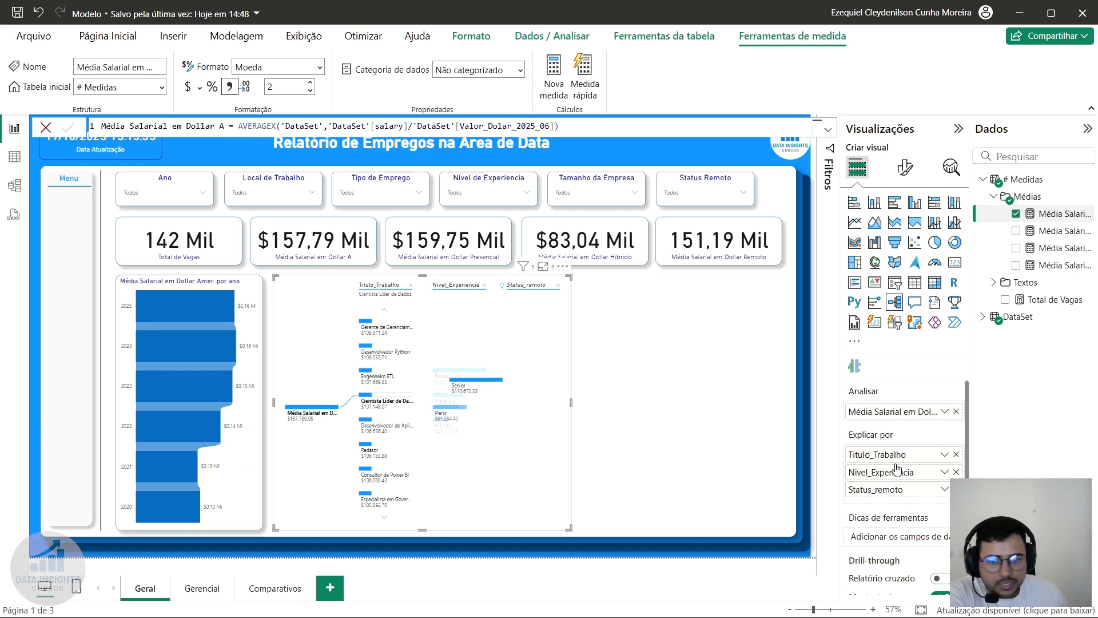
click(463, 391)
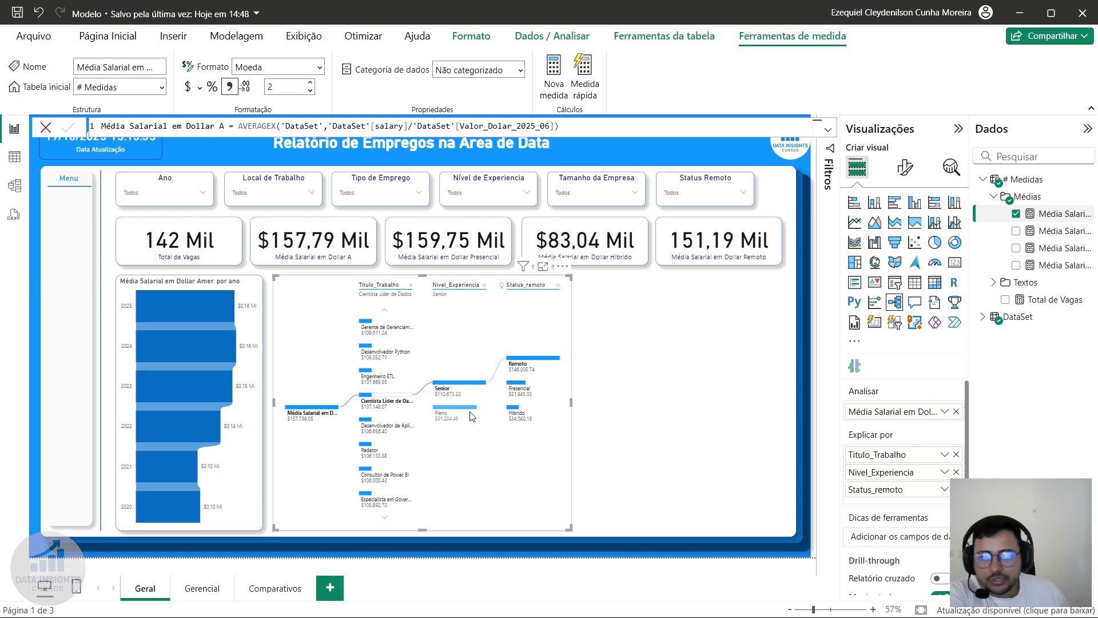
- Browse job titles in the tree and view the branches of two Especialista roles and Desenvolvedor Web
scroll(389, 346, up, 3)
click(385, 342)
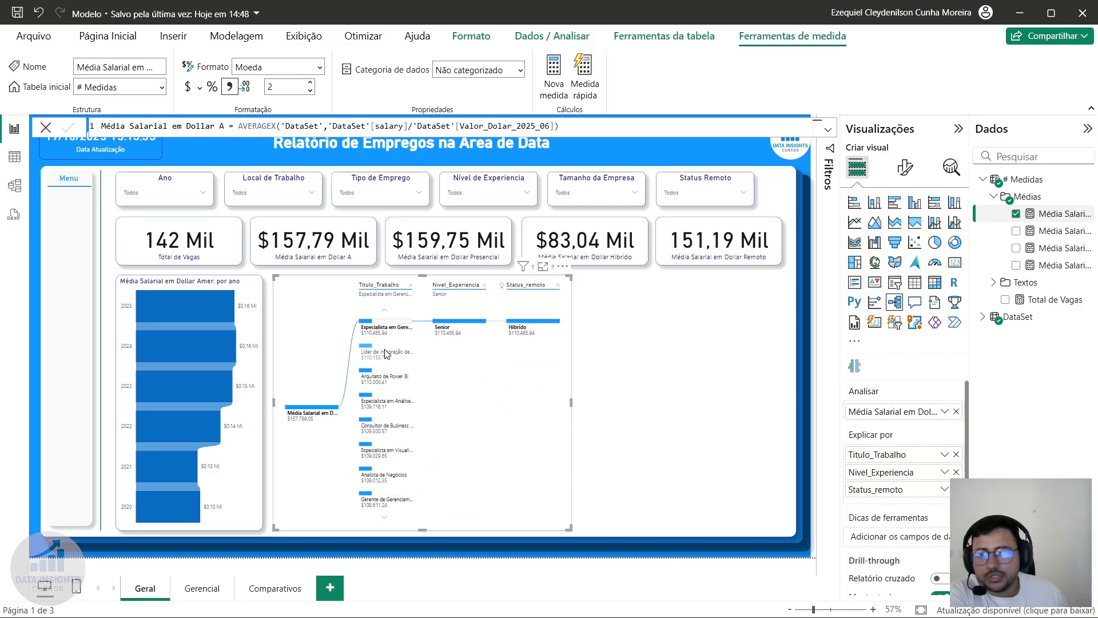
click(382, 395)
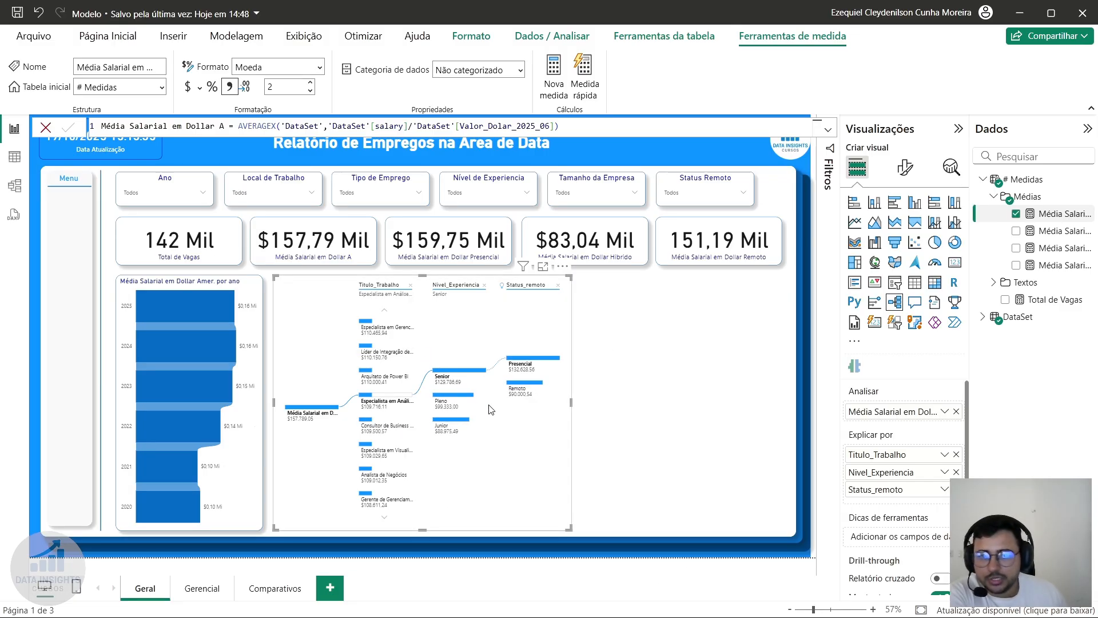
scroll(387, 316, up, 5)
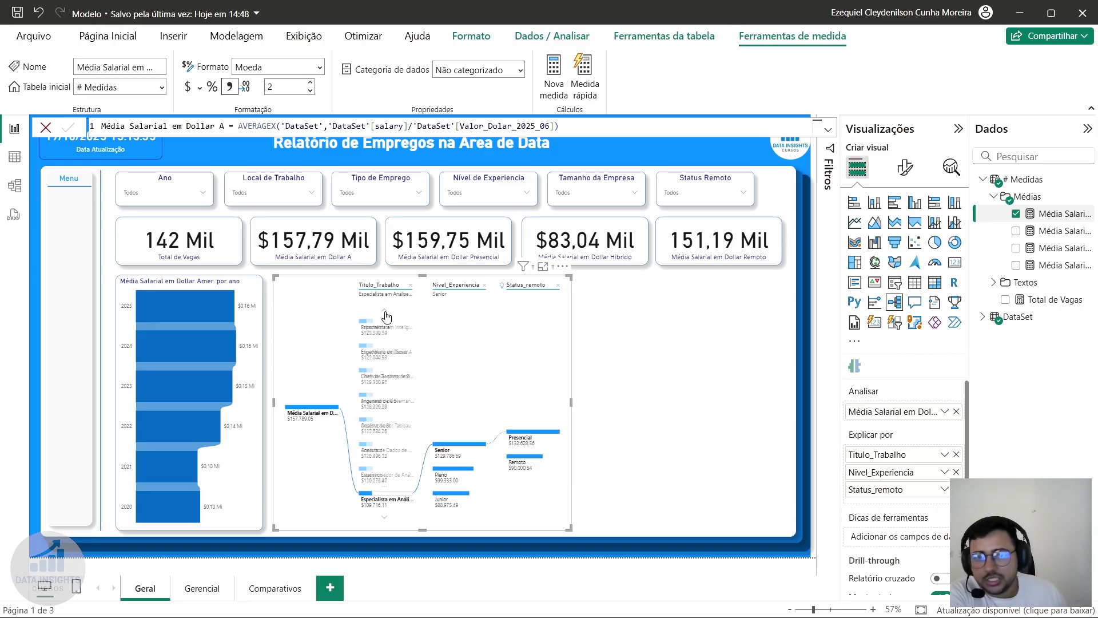
click(386, 437)
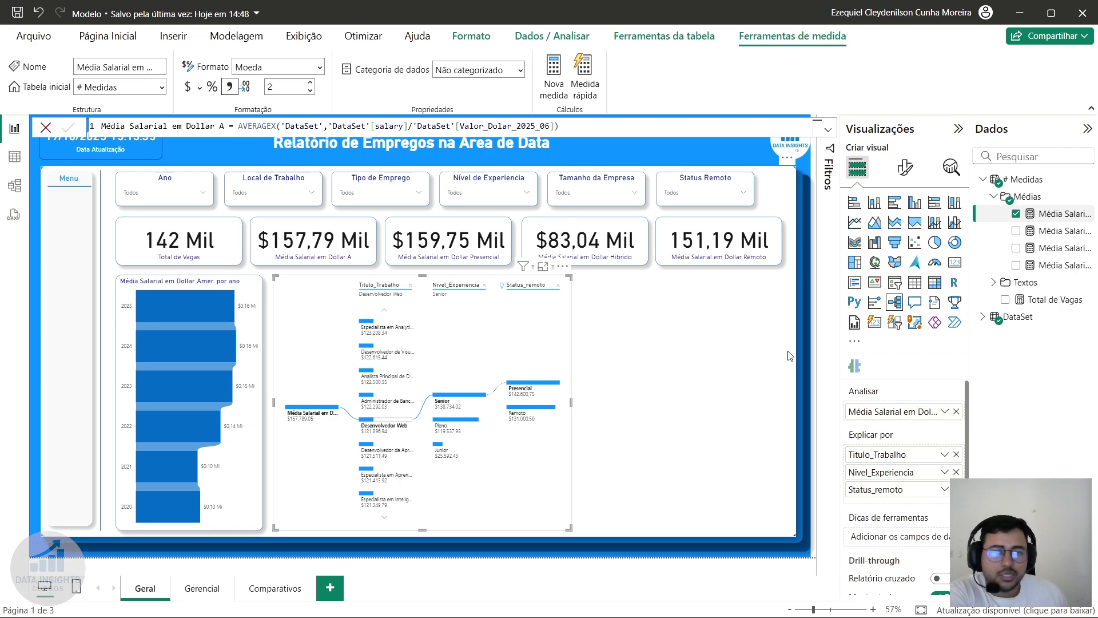
click(722, 570)
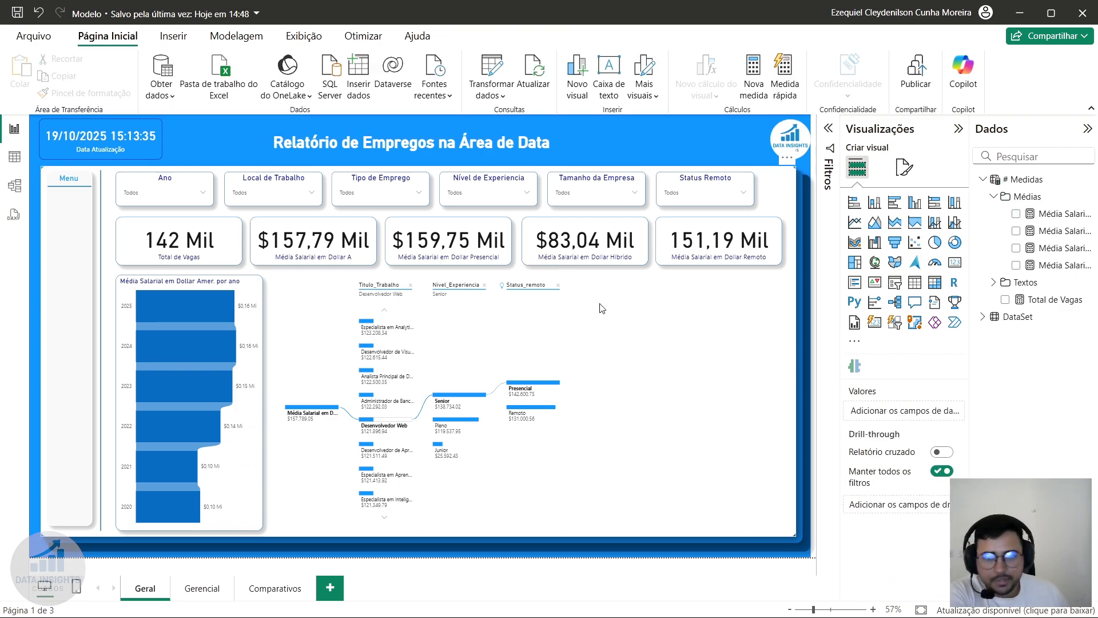
- Copy the formatting of the average salary by year bar chart onto the decomposition tree
click(194, 289)
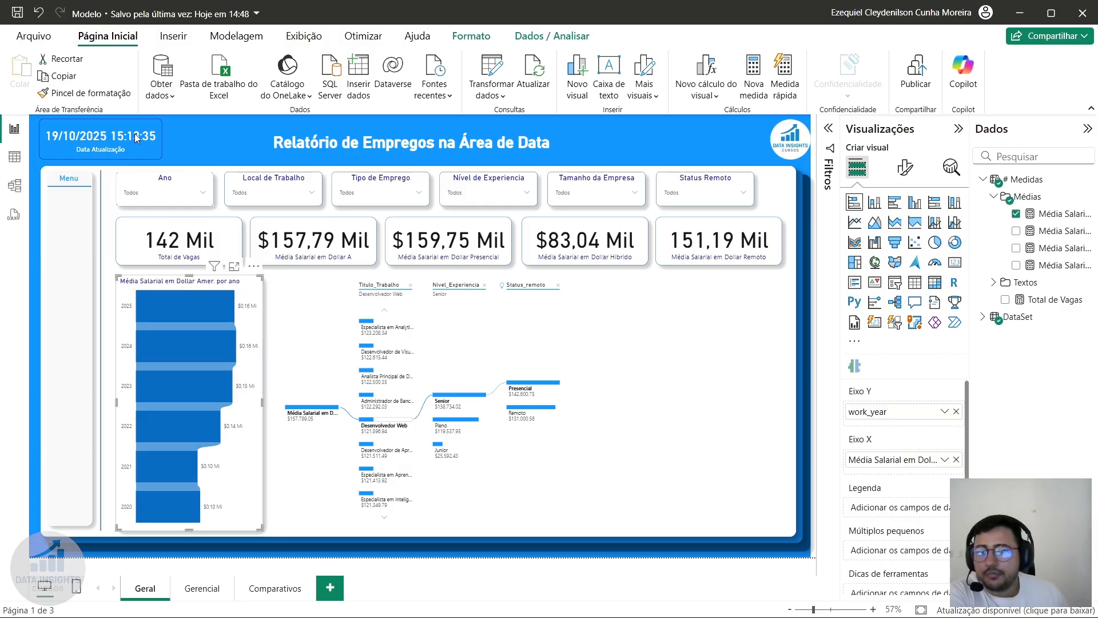
click(84, 93)
click(323, 328)
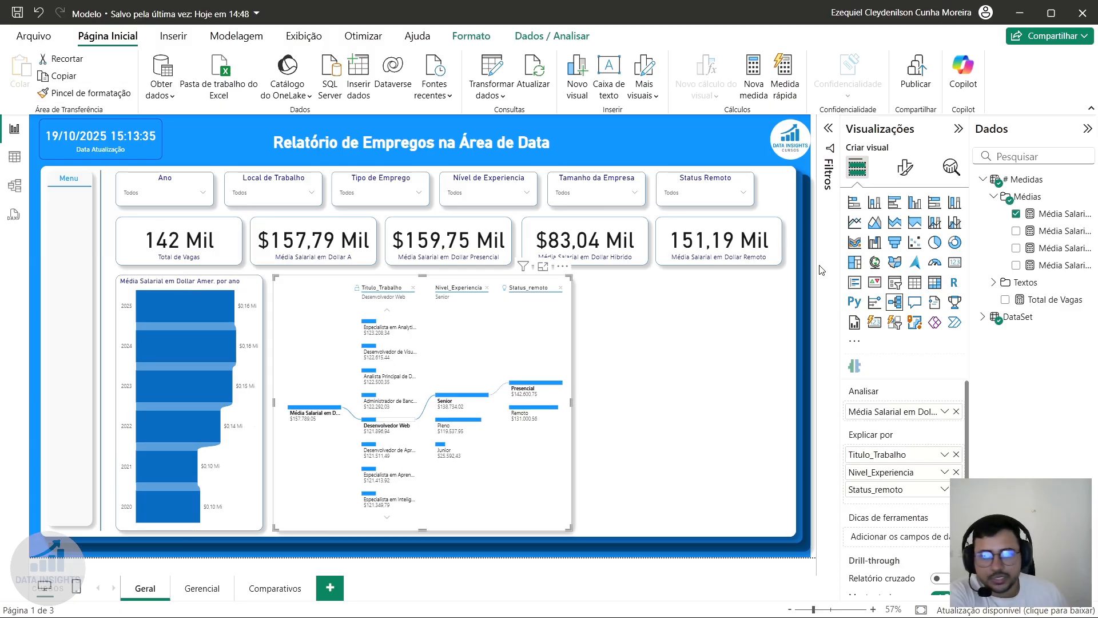
- Turn on the decomposition tree's title and set its text to "Acompanhamento de Vagas e suas médias salarial"
click(904, 166)
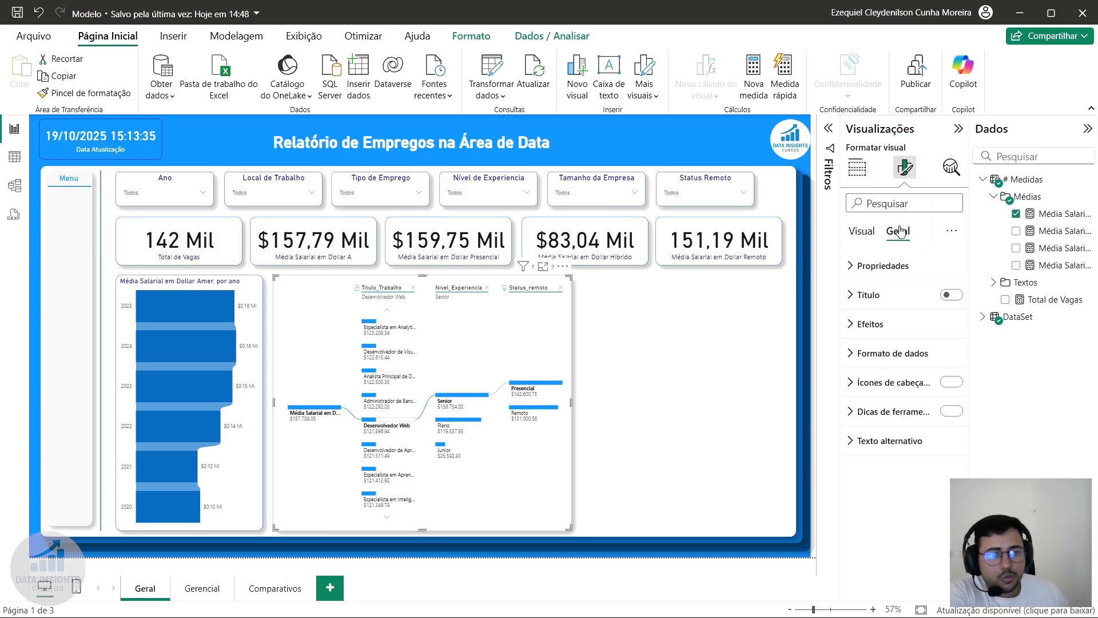
click(925, 296)
click(954, 297)
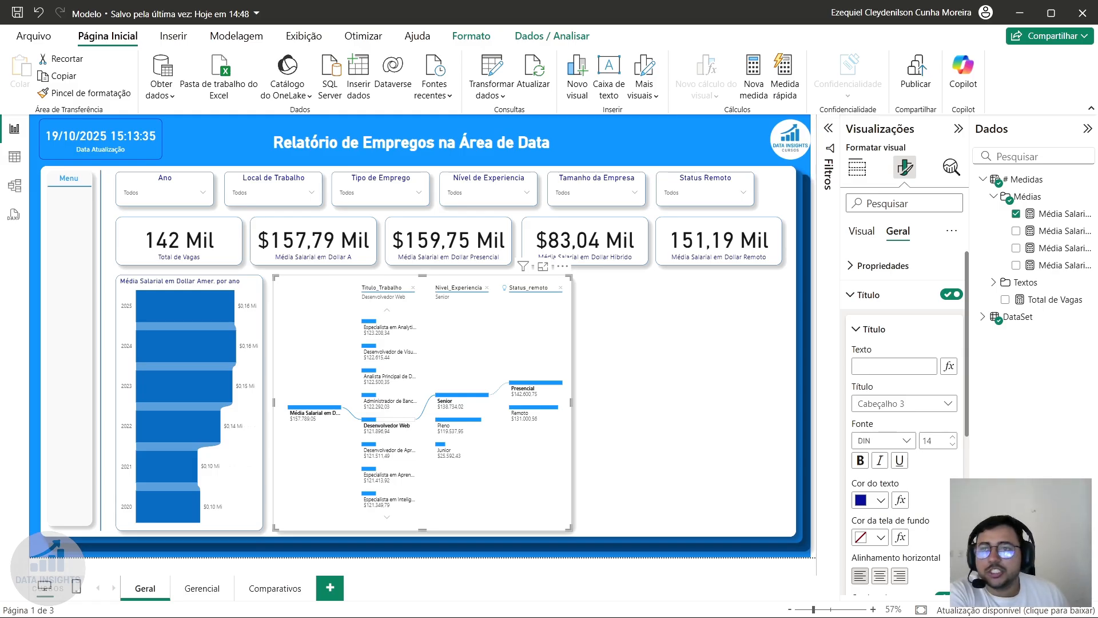
click(911, 366)
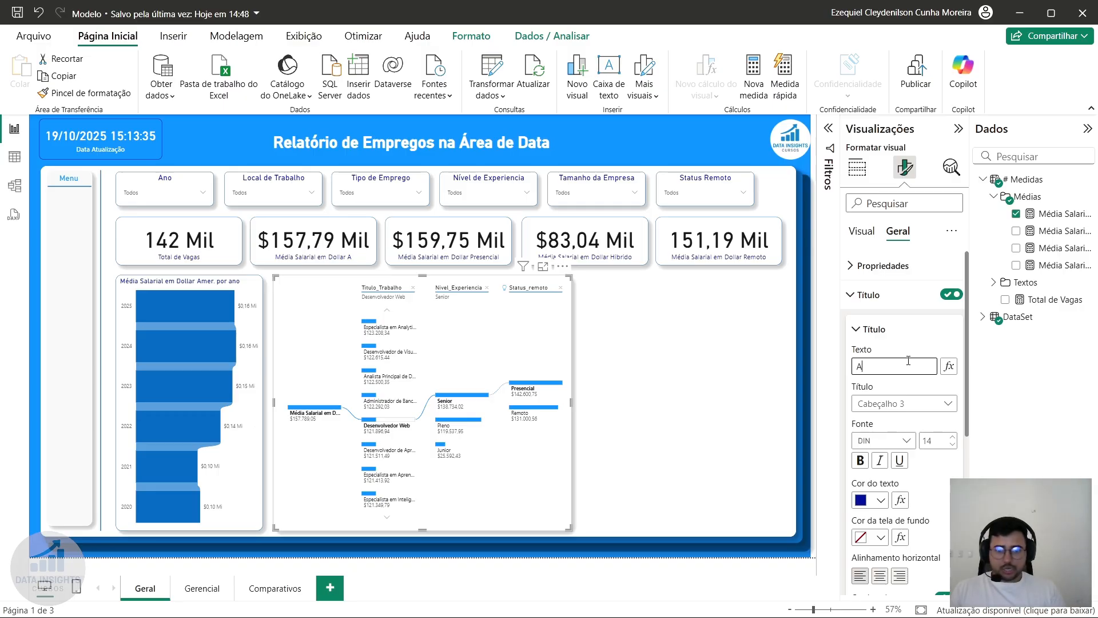
text(Acompanhamento de Vagas)
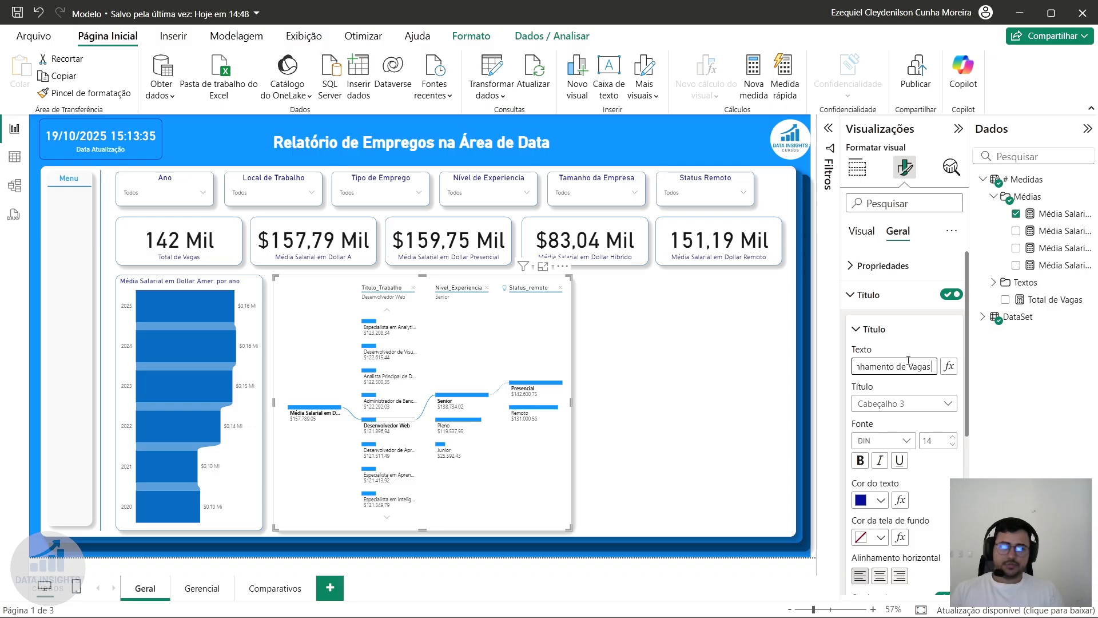
text( e)
key(BackSpace)
key(BackSpace)
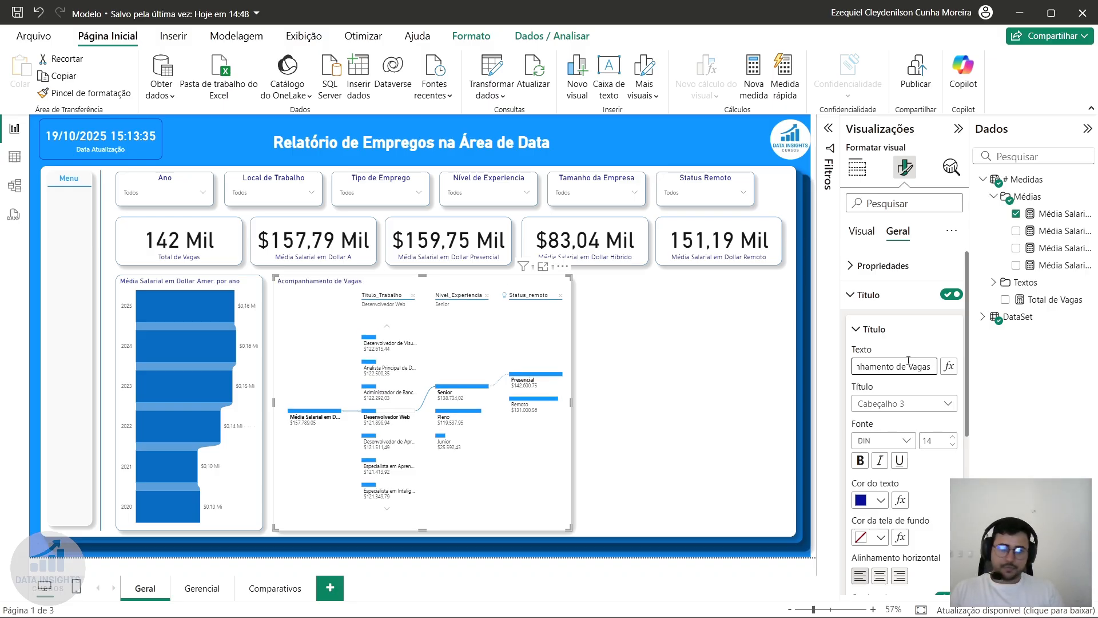
text(e su)
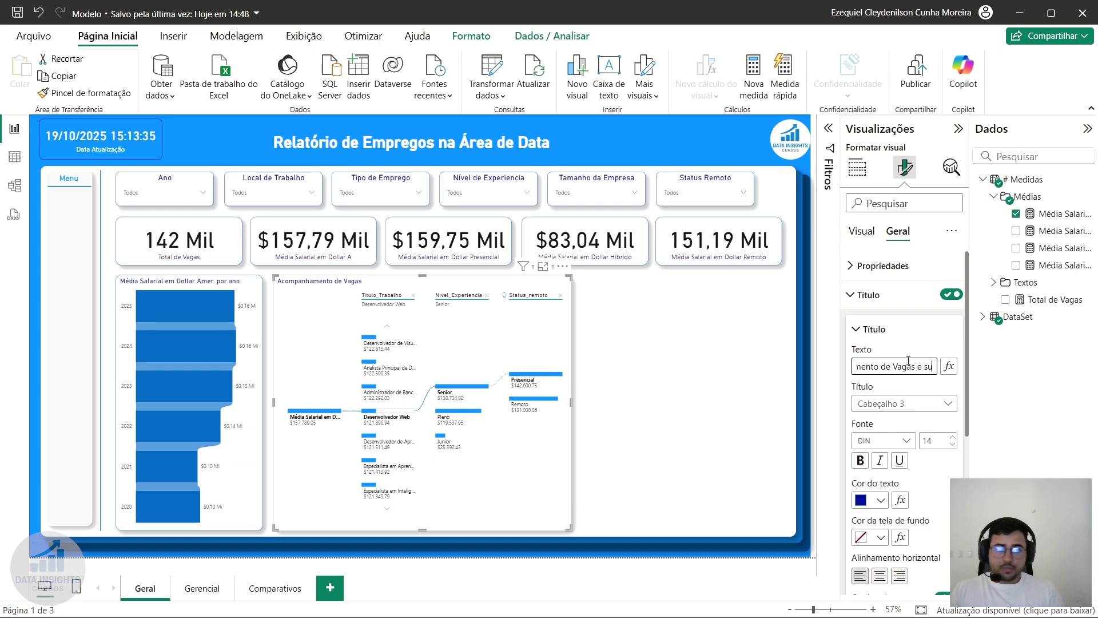
text(as médias s)
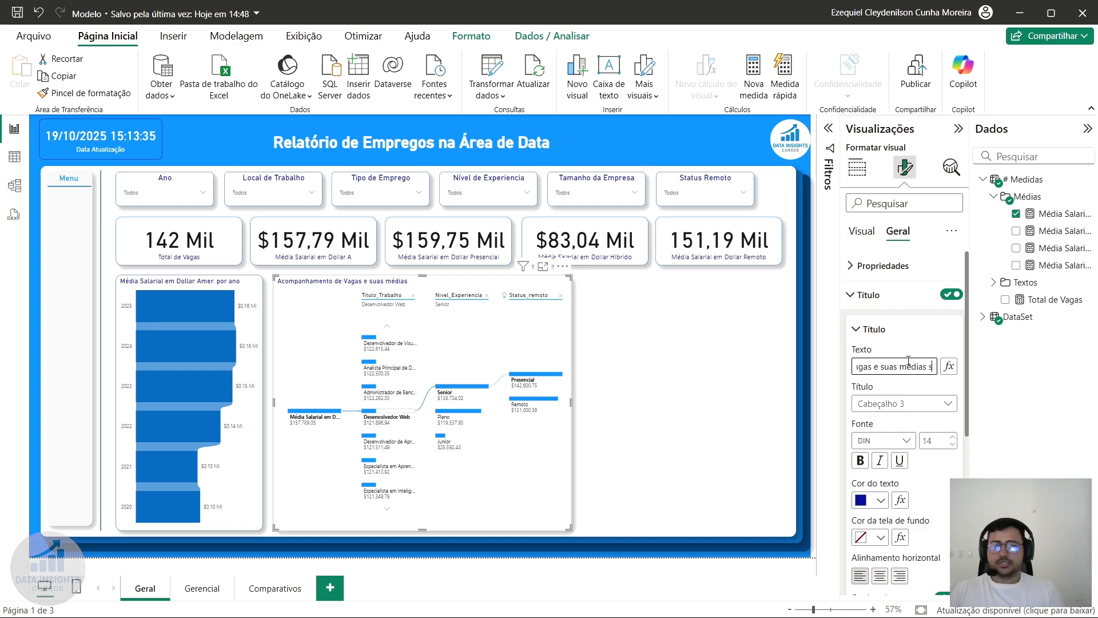
text(alarial)
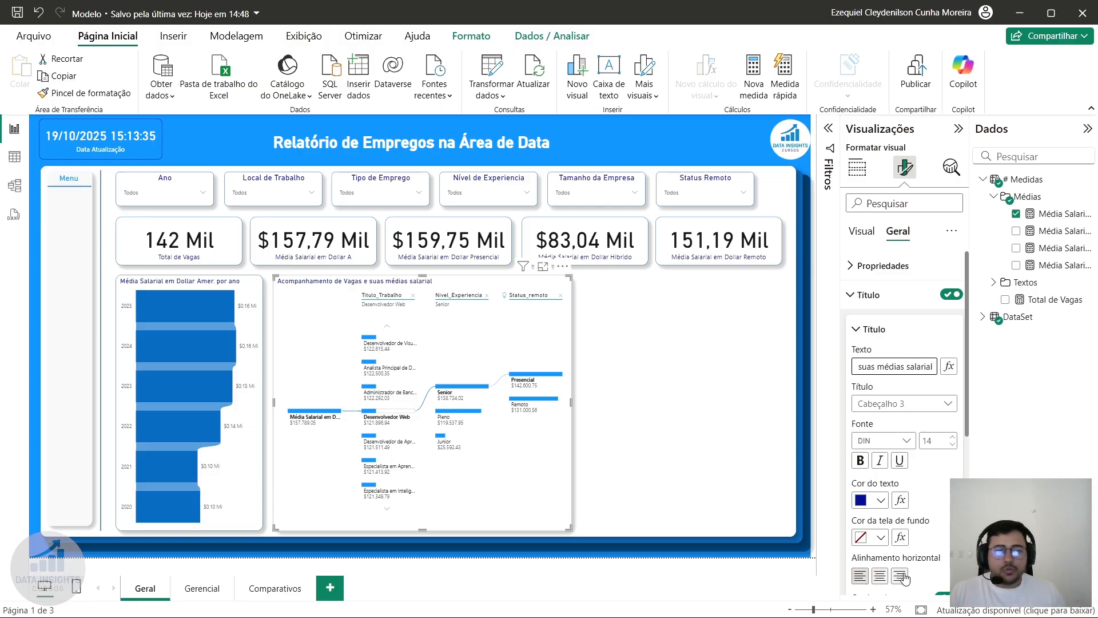
- Centre the decomposition tree's title horizontally and deselect the visual
click(880, 575)
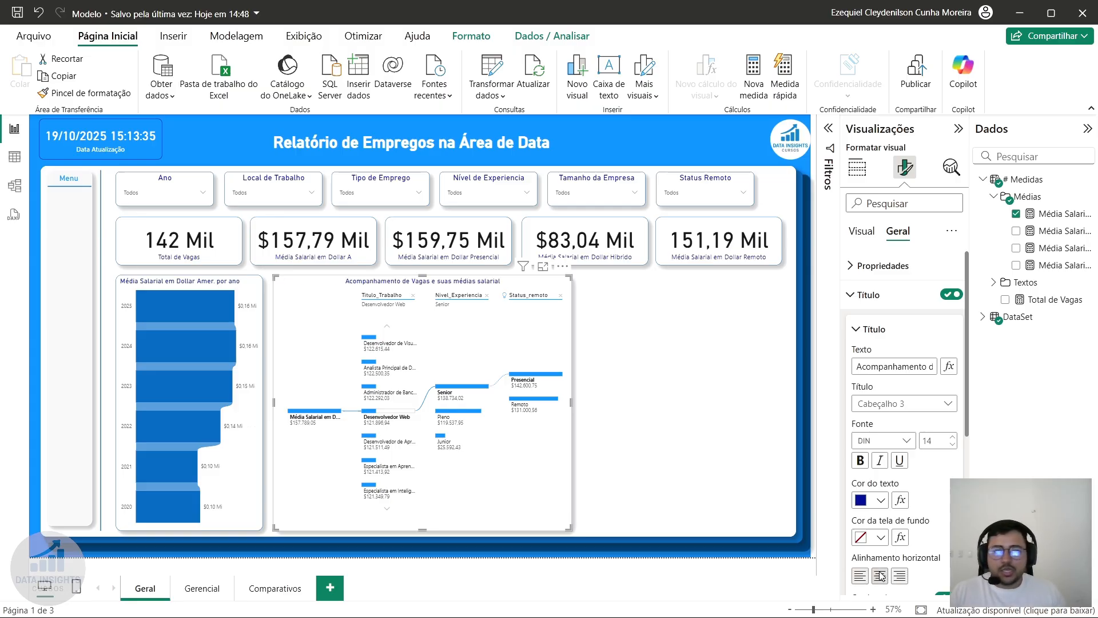
click(863, 298)
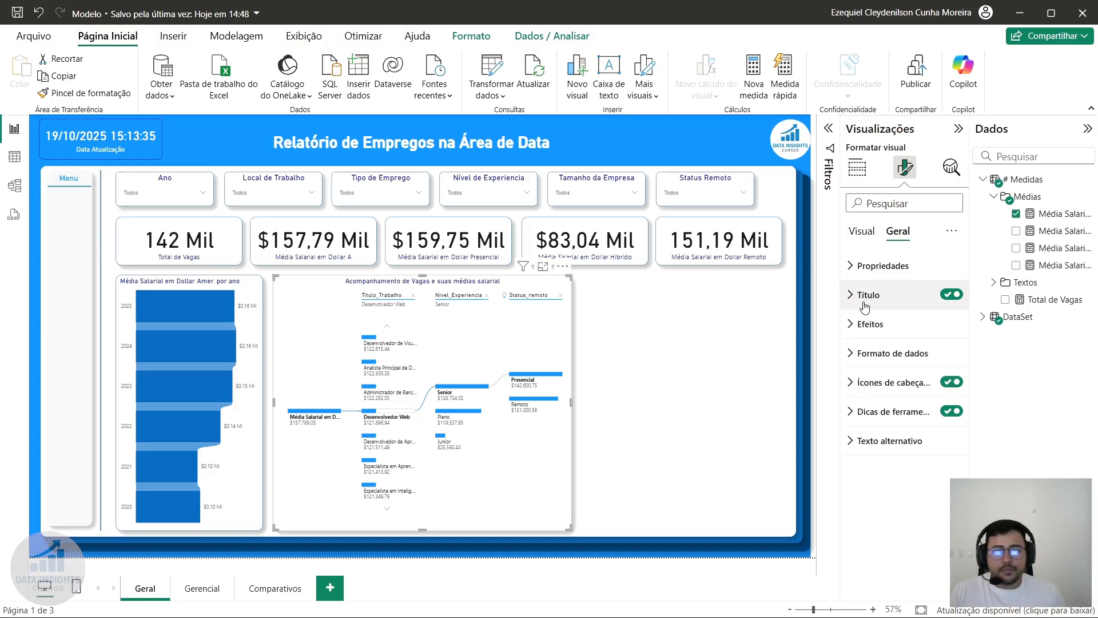
click(766, 576)
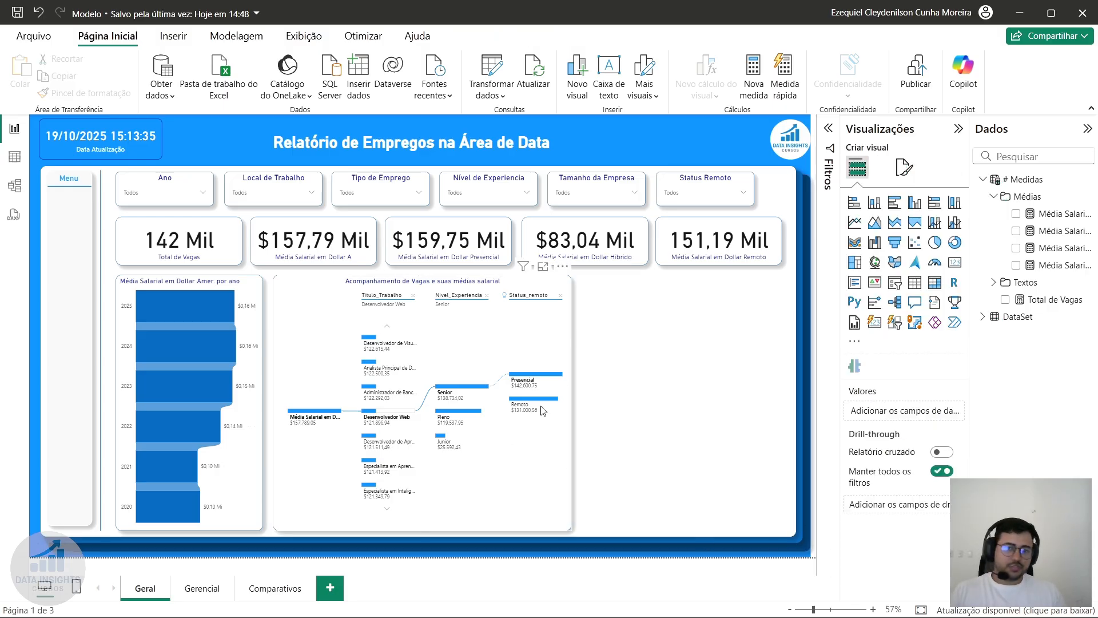
- Nudge the decomposition tree slightly left, closer to the bar chart
click(318, 302)
key(Left)
key(Left)
key(Left)
key(Left)
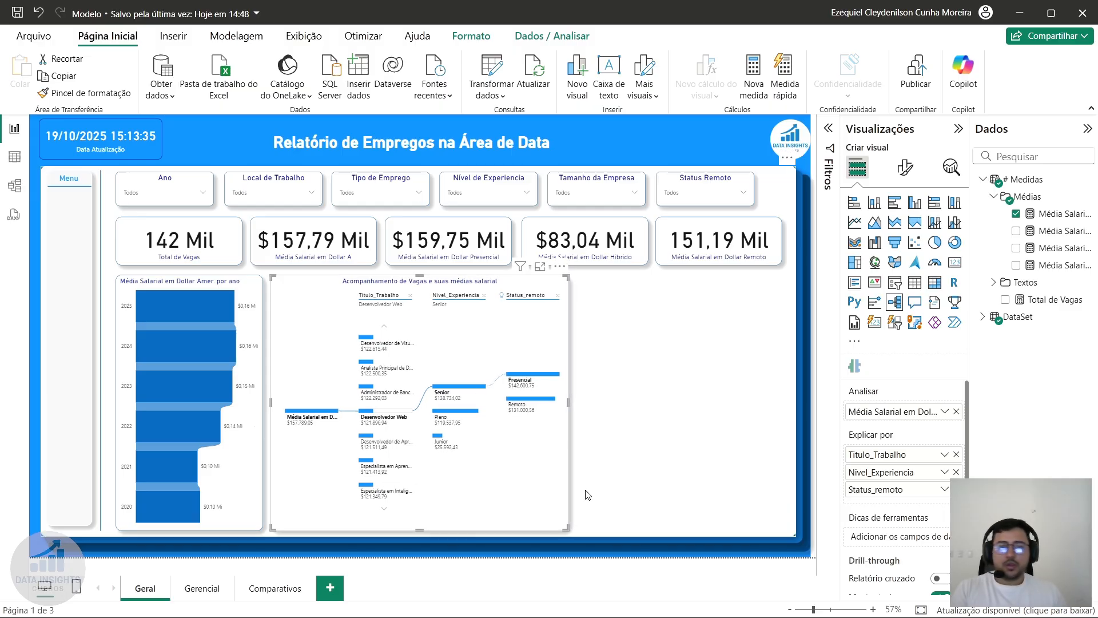
click(680, 536)
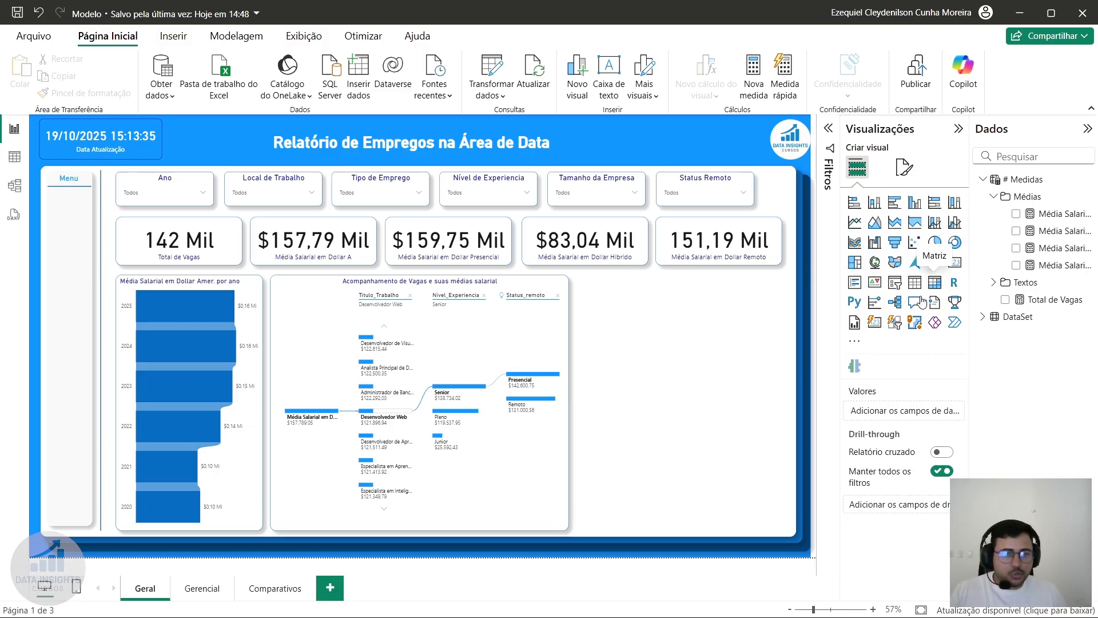
- Insert a map visual in the space beside the tree and resize it to span the upper half of that area
click(875, 262)
drag(141, 213, 645, 330)
drag(639, 395, 639, 402)
drag(697, 337, 786, 334)
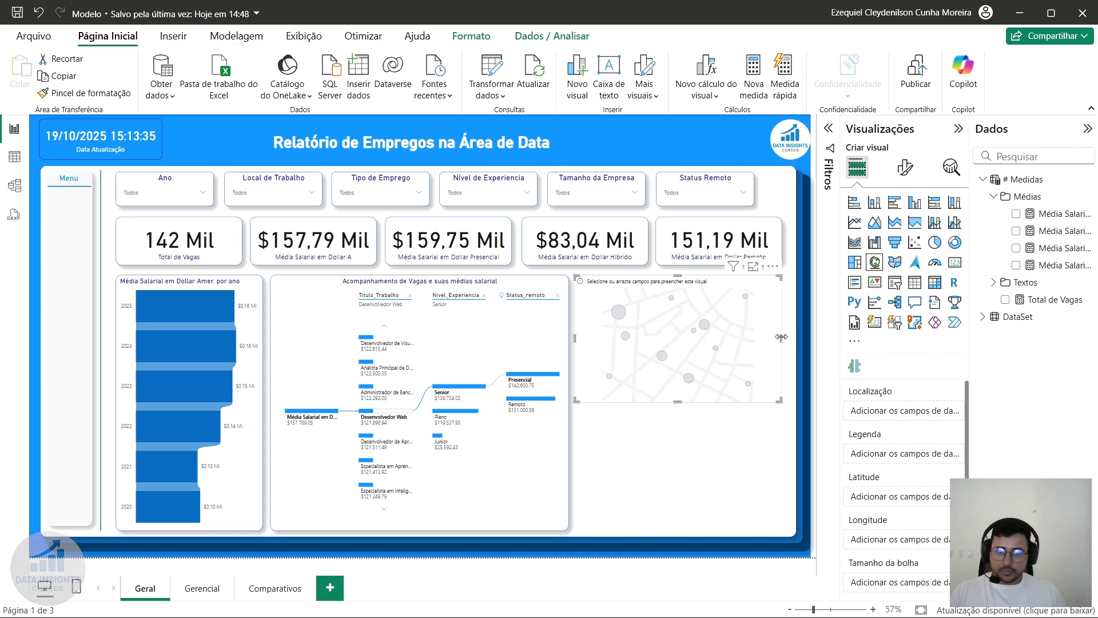
- Search the fields for "lati" and assign Latitude_company_location as the map's Latitude
click(1032, 155)
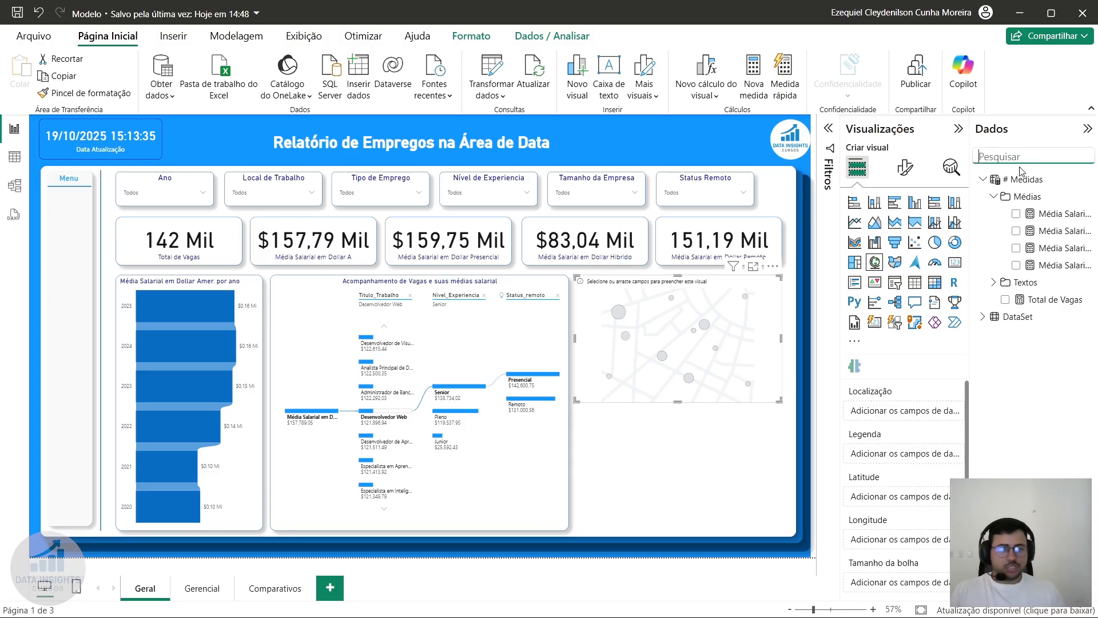
text(ta)
key(BackSpace)
key(BackSpace)
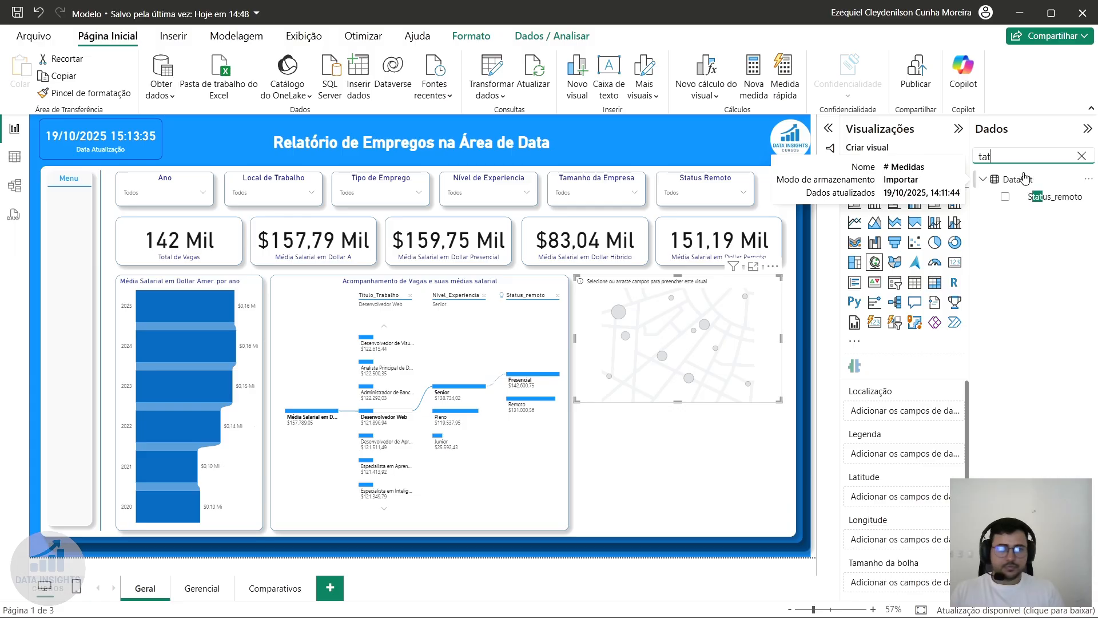
text(lati)
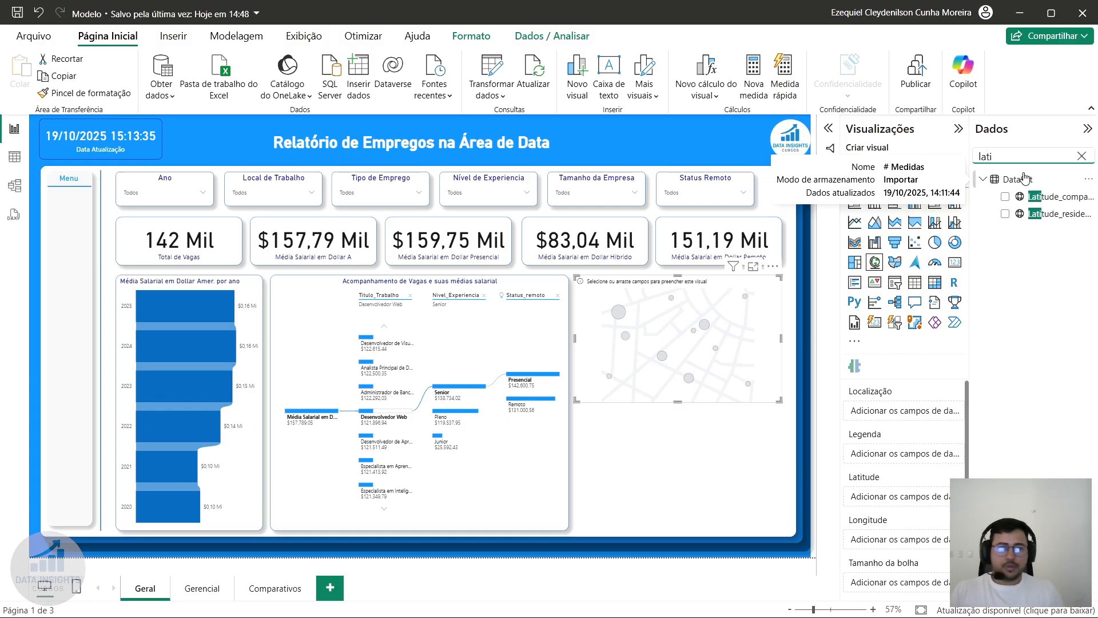
drag(1058, 199, 915, 498)
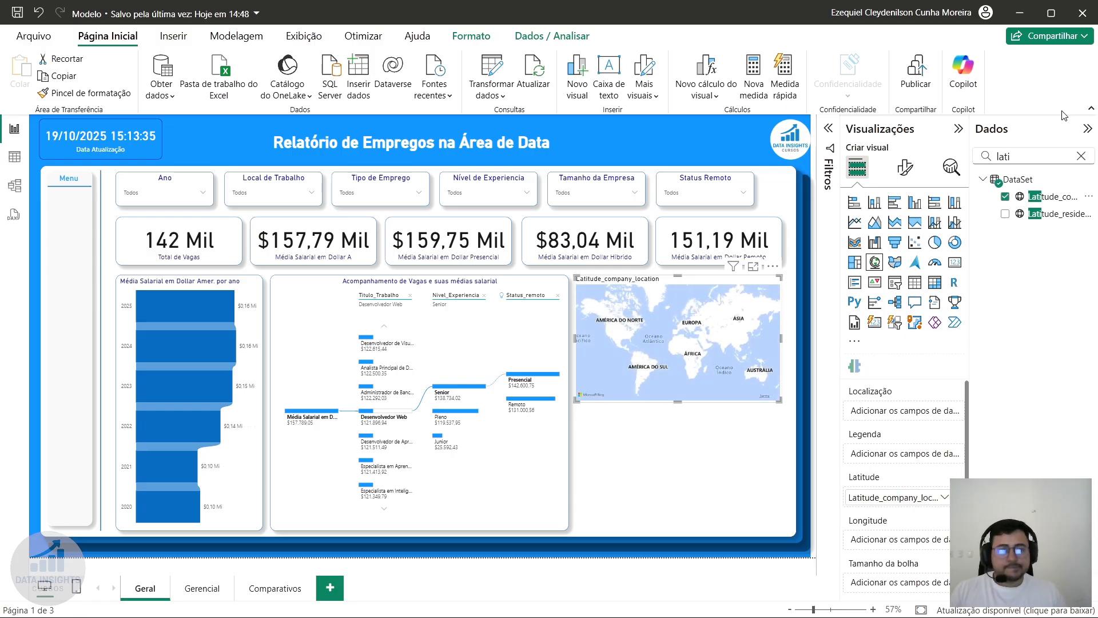
- Search the fields for "lo", assign Longitude_company_location as the map's Longitude, and clear the search
drag(1032, 155, 960, 163)
text(lo)
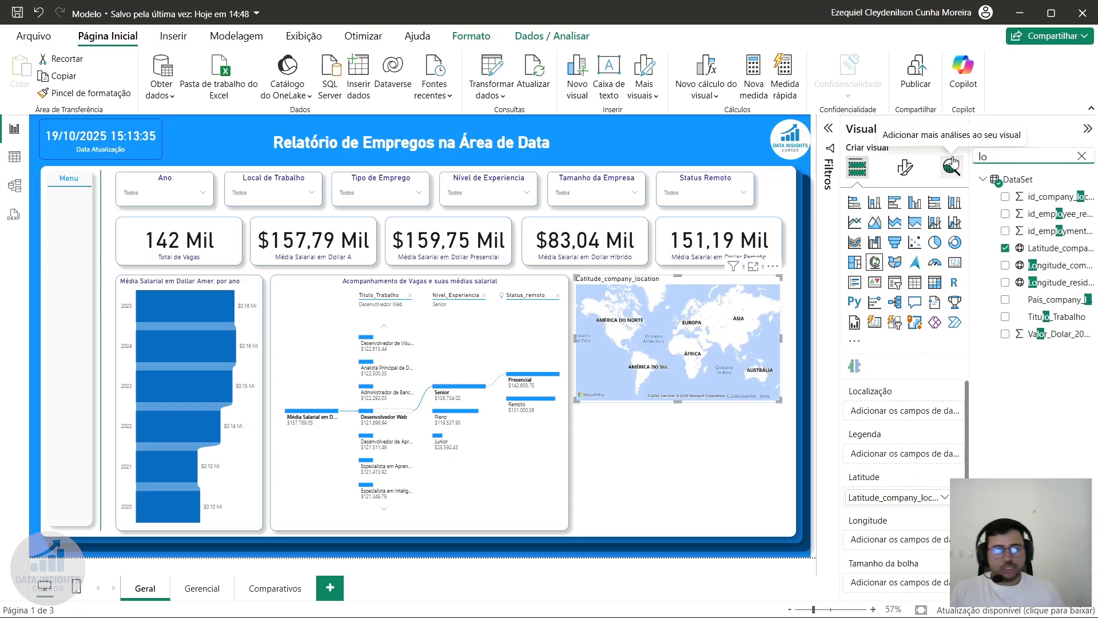
drag(1056, 265, 935, 542)
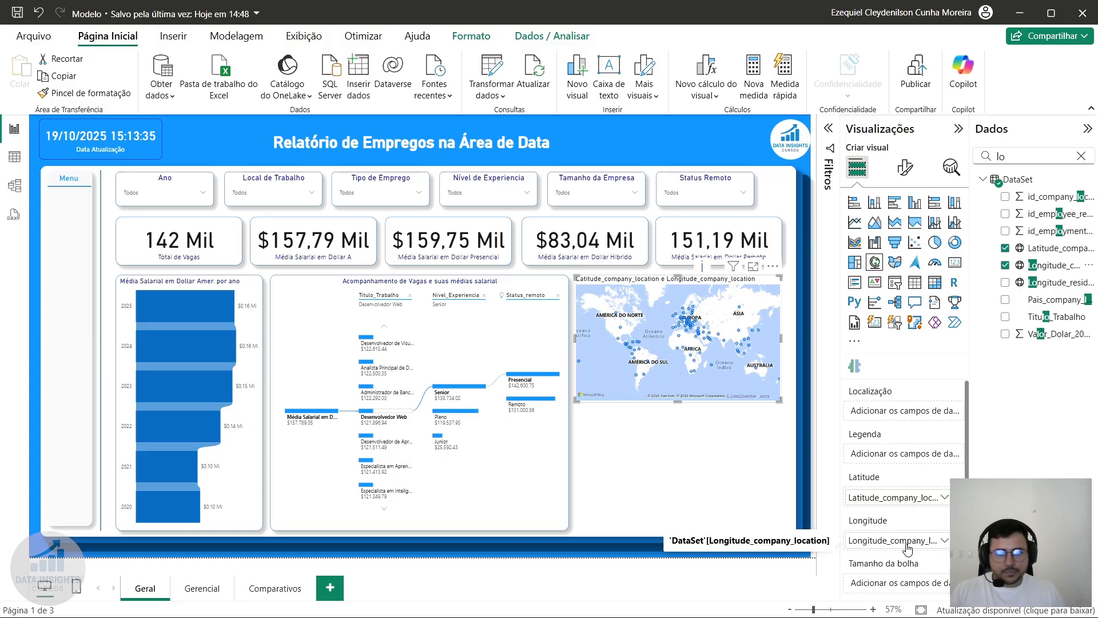
click(1081, 156)
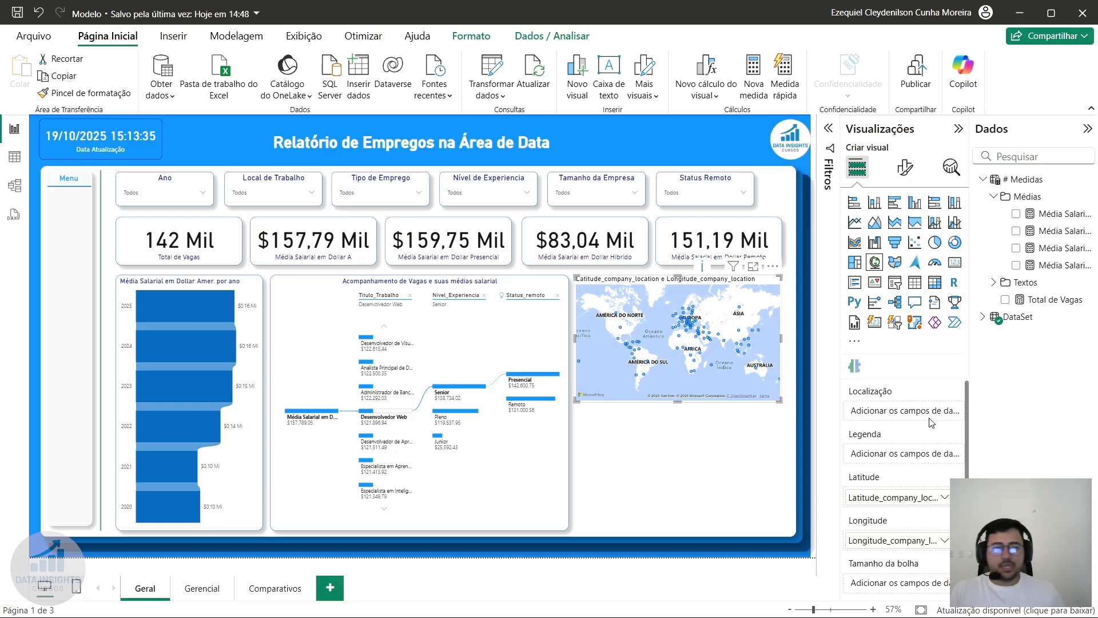
- Use the Média Salarial em Dollar A measure as the map's bubble size
scroll(905, 510, down, 2)
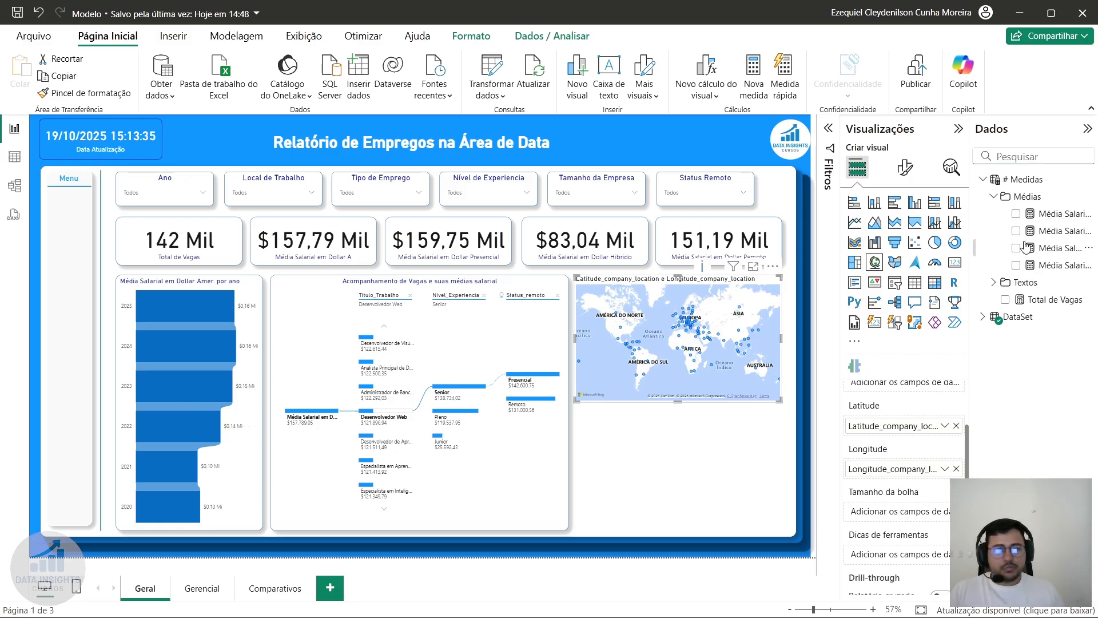
drag(1051, 214, 915, 511)
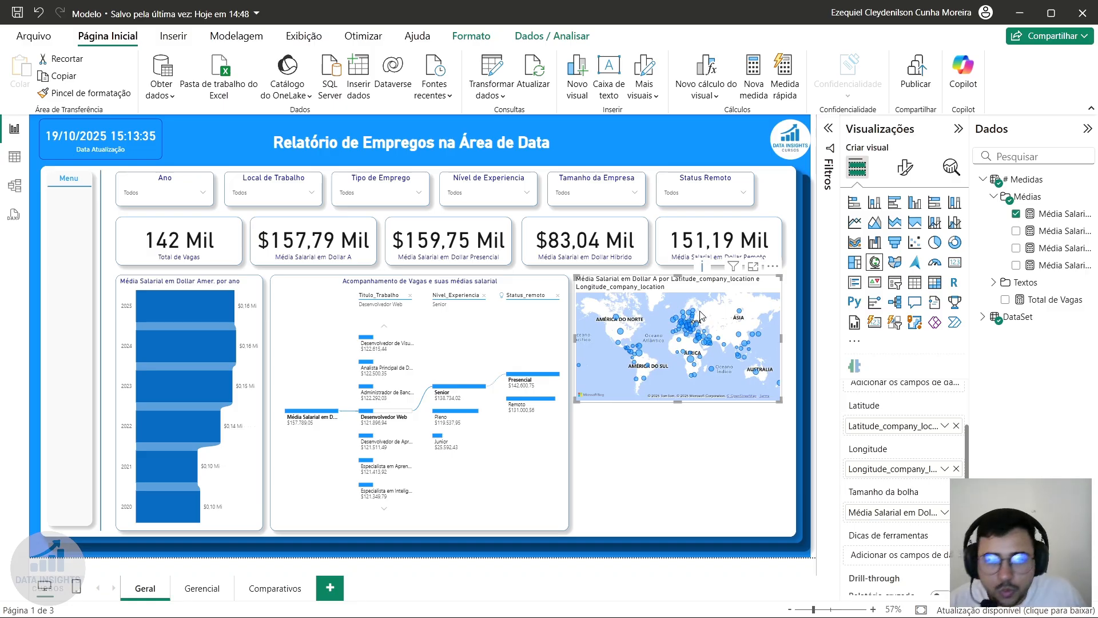
mouse_move(679, 332)
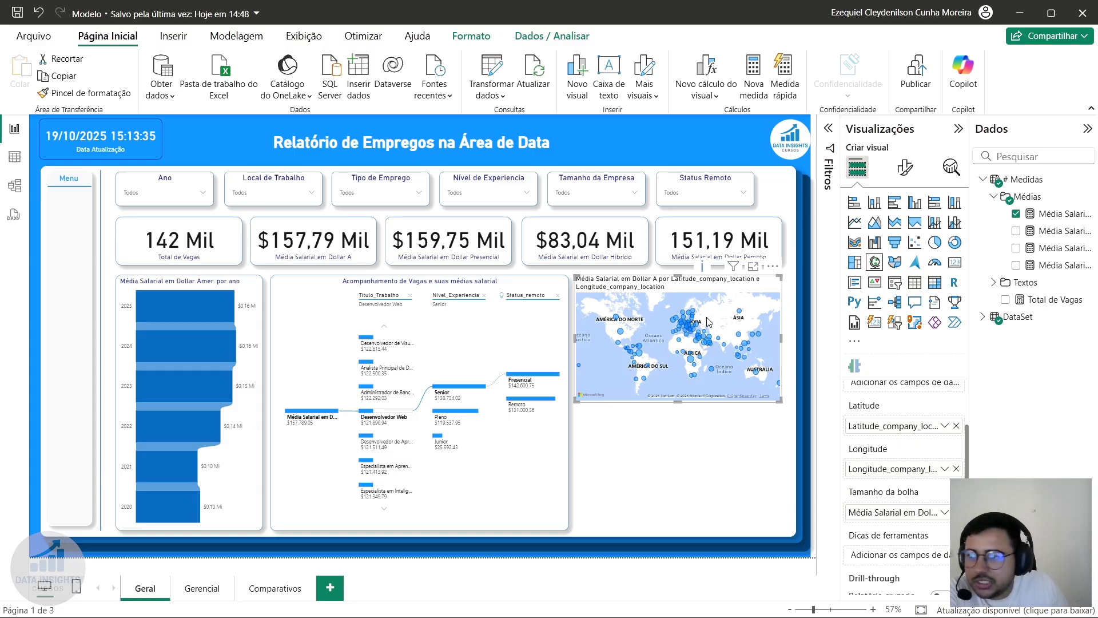
- Copy the decomposition tree's formatting onto the map
scroll(904, 457, up, 3)
click(907, 169)
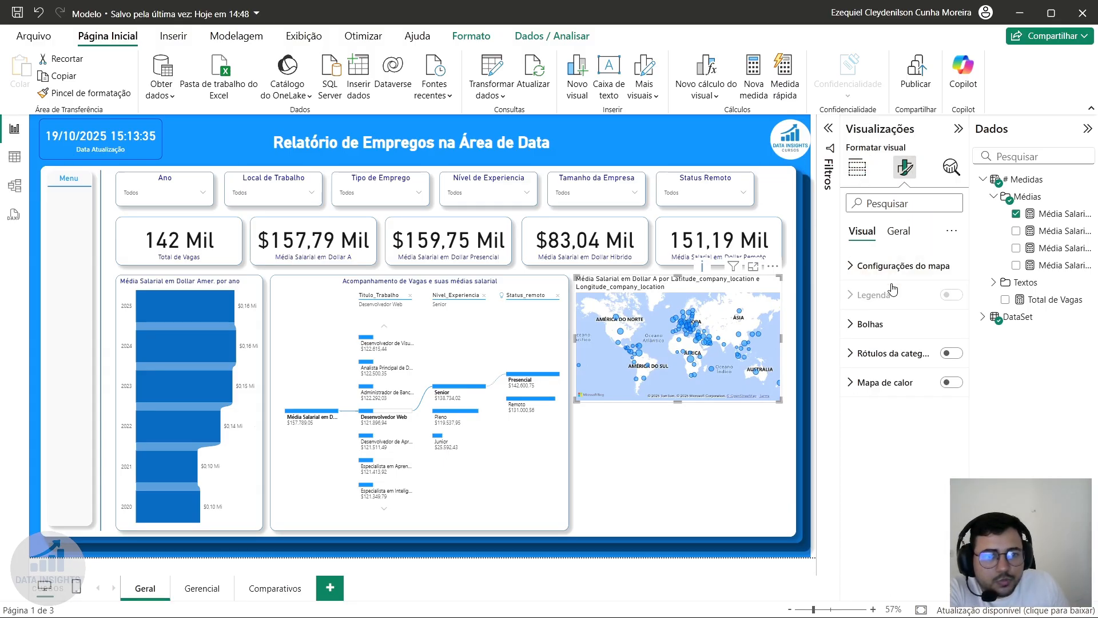
click(320, 354)
click(83, 92)
click(635, 289)
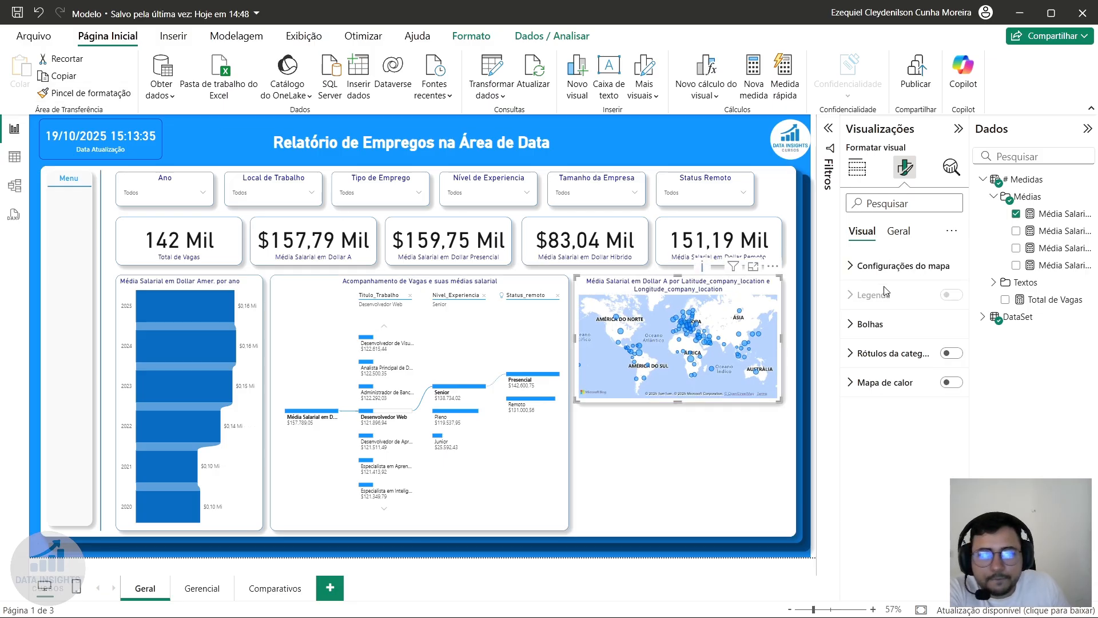
- Change the map's title text to "Mapa com Média Salarial"
click(898, 231)
click(868, 295)
click(894, 366)
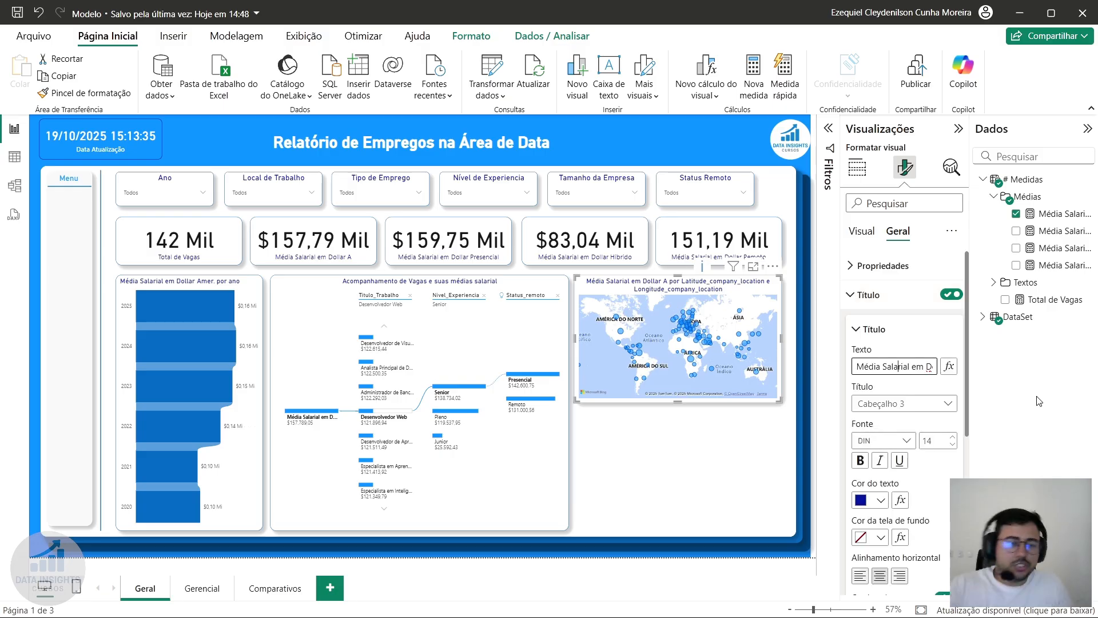
key(BackSpace)
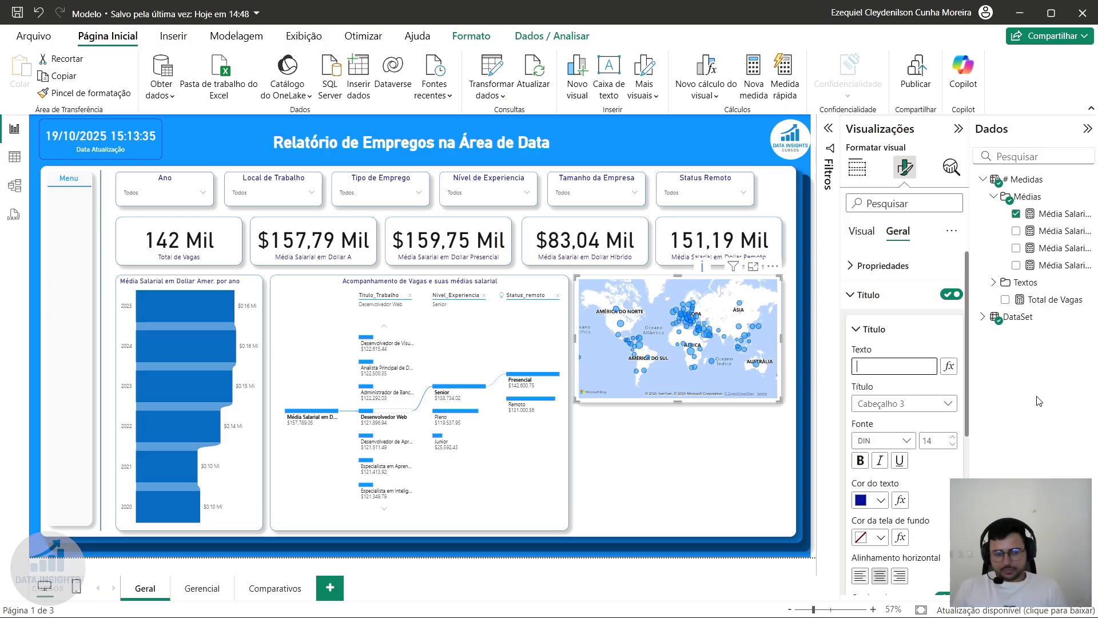
text(Mapa co)
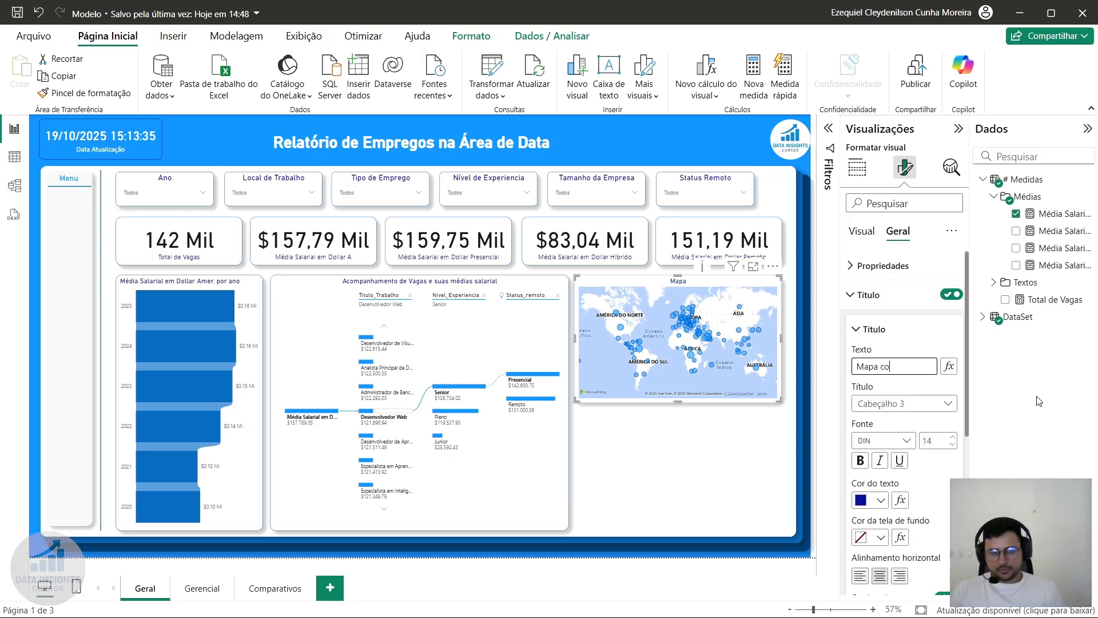
text(m Média Salarial)
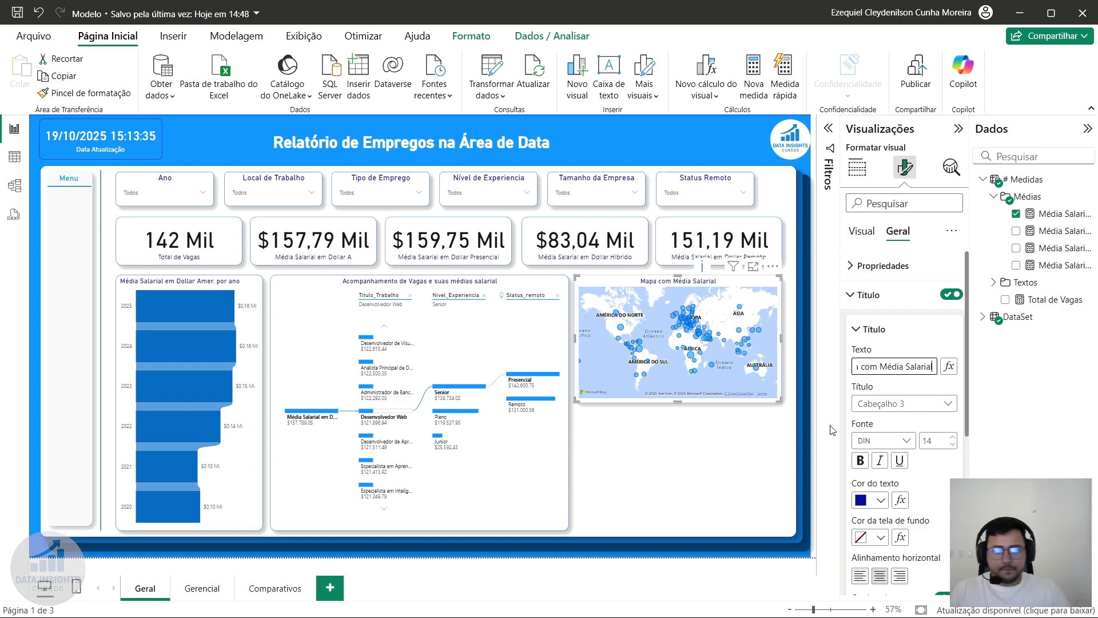
click(812, 410)
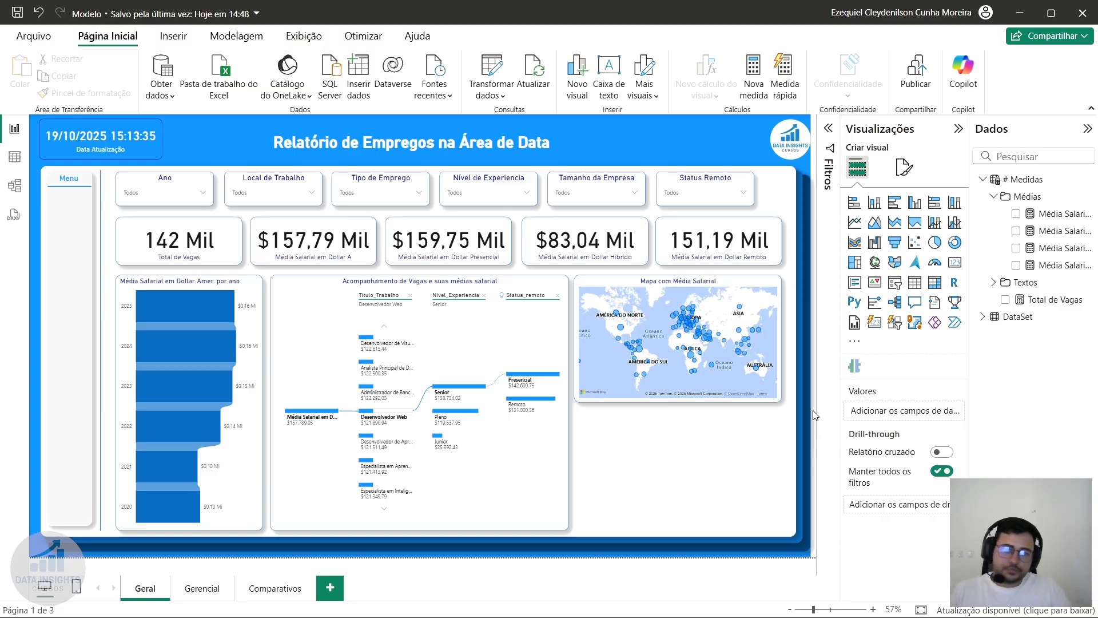
- Search the fields for "pais" and add Pais_company_location to the map's tooltips
scroll(659, 327, up, 5)
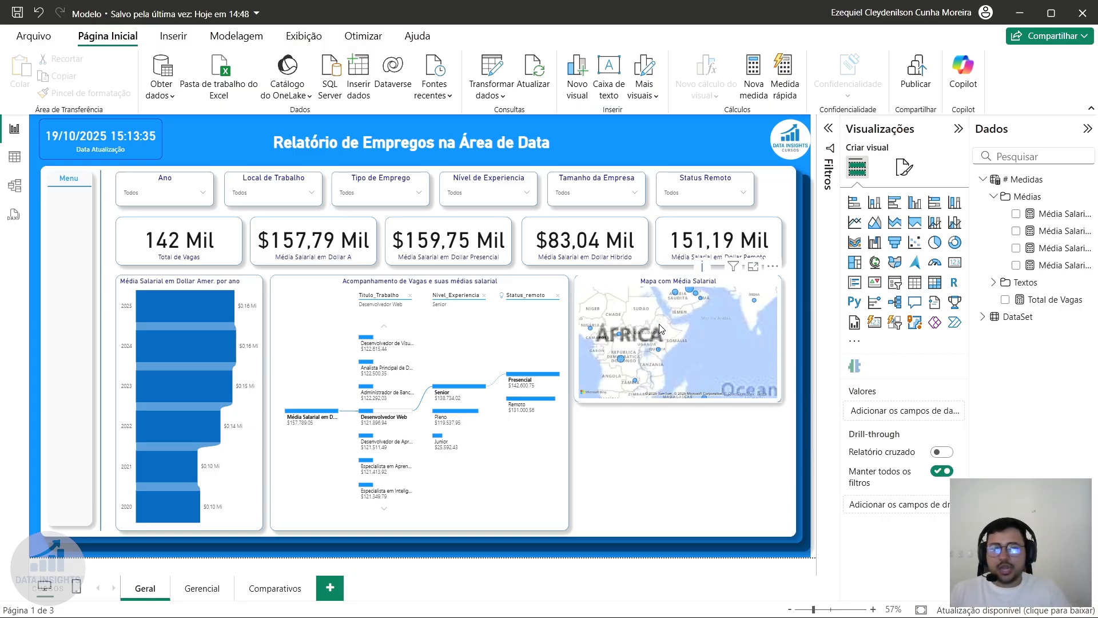
drag(660, 329, 669, 388)
drag(637, 301, 650, 358)
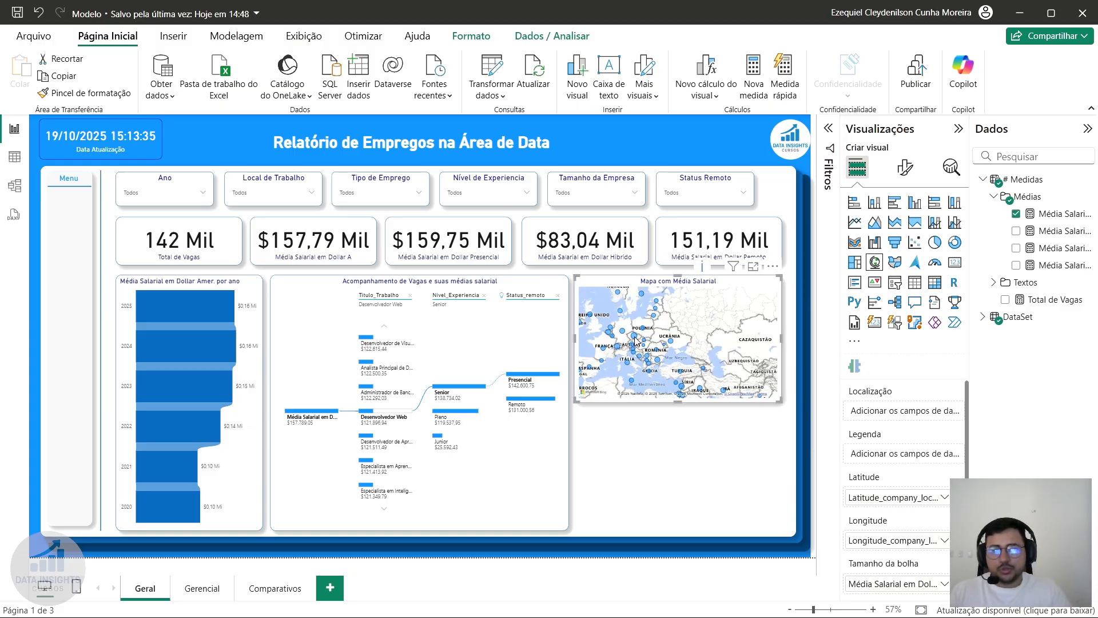
mouse_move(635, 341)
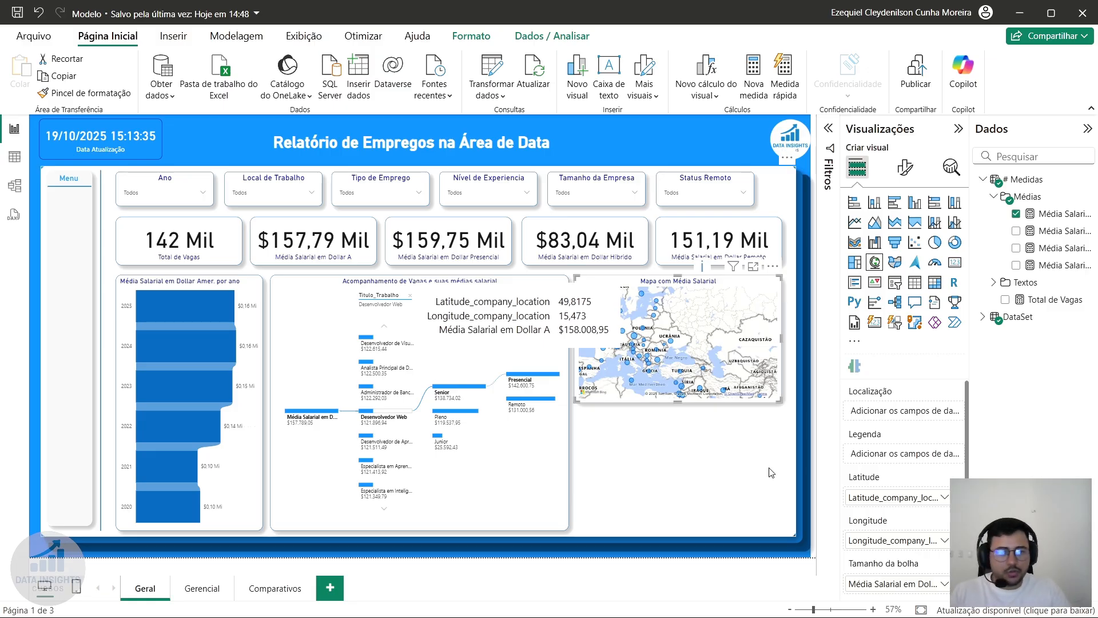
scroll(888, 490, down, 1)
scroll(888, 490, down, 3)
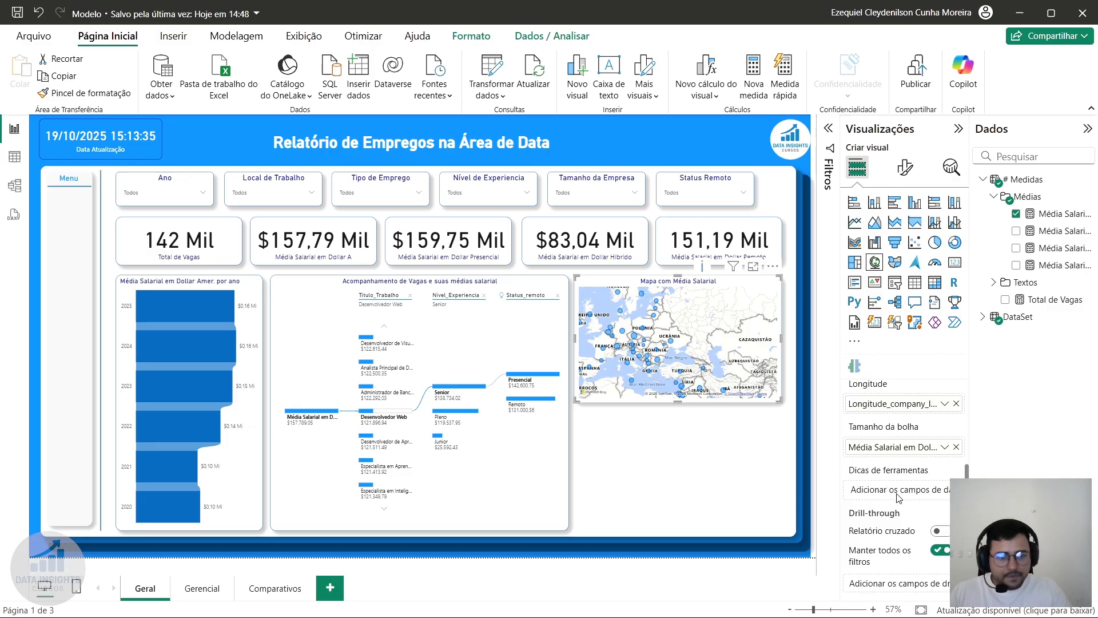
click(1030, 157)
text(nom)
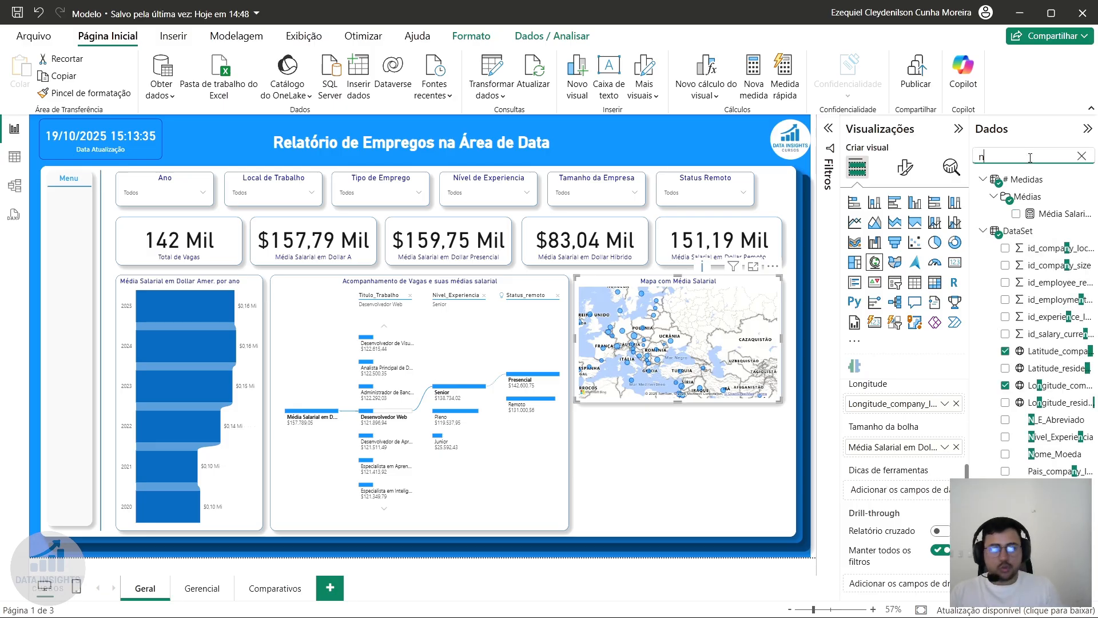
key(BackSpace)
key(BackSpace)
key(BackSpace)
text(pais)
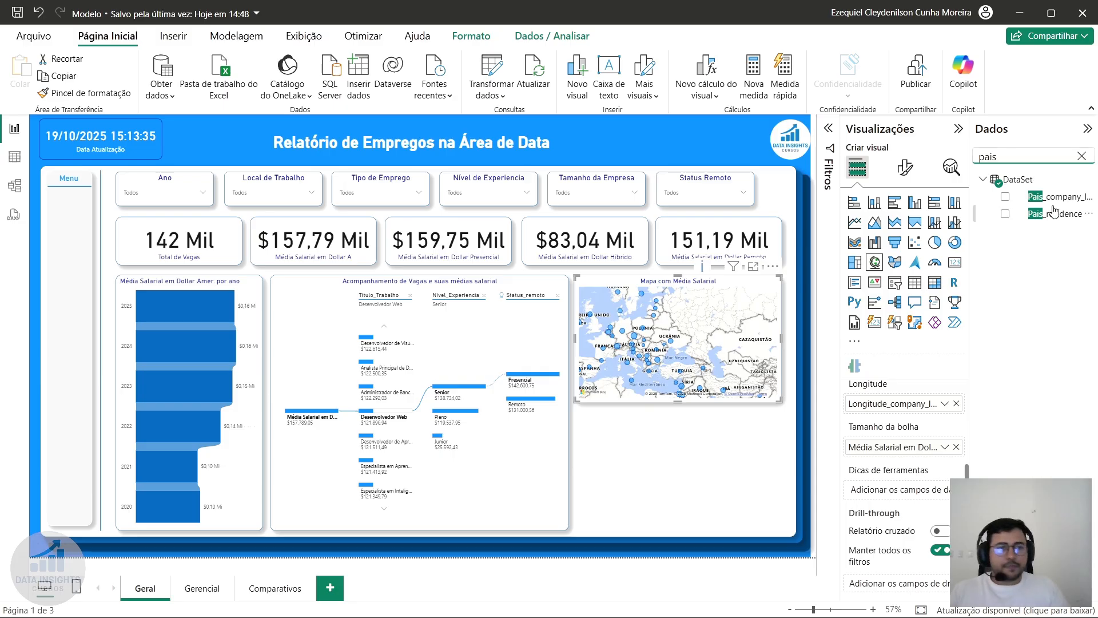
drag(1054, 197, 919, 491)
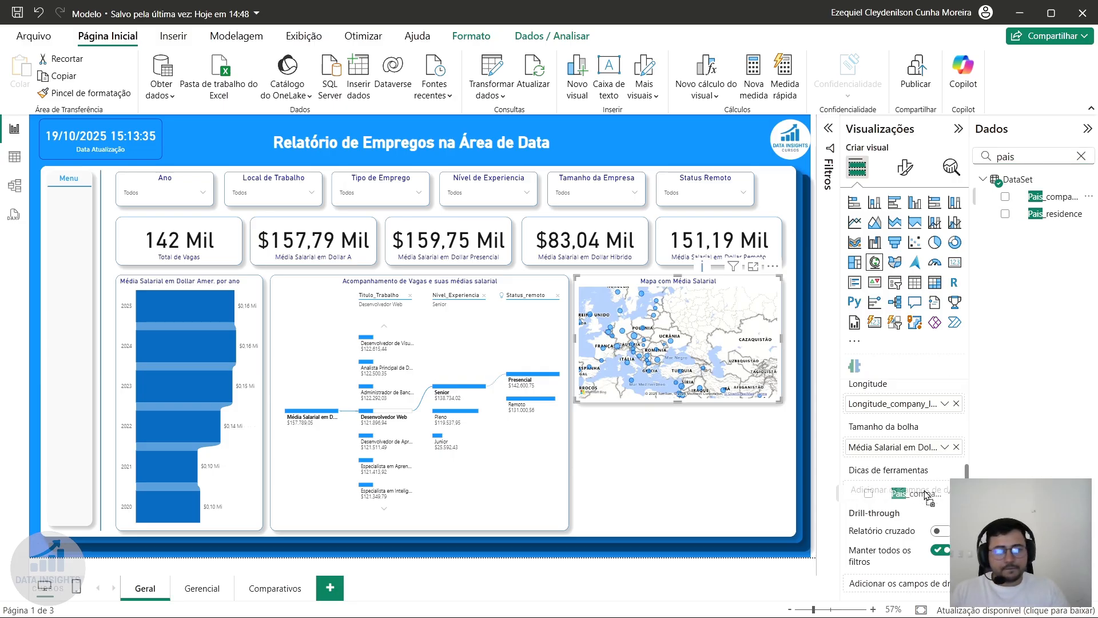
mouse_move(694, 327)
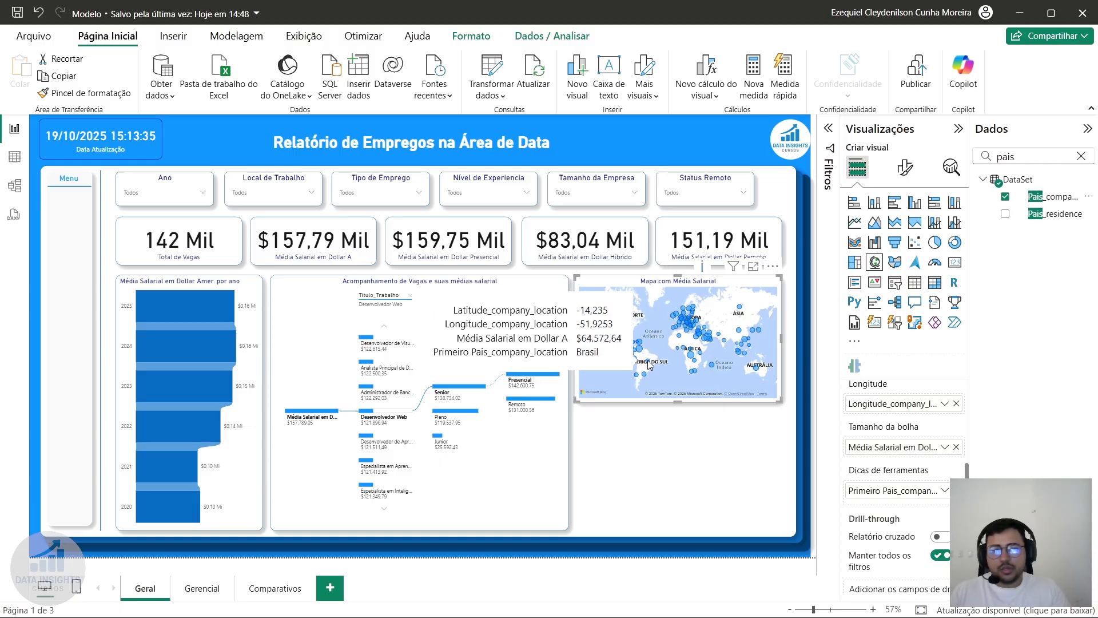
click(818, 389)
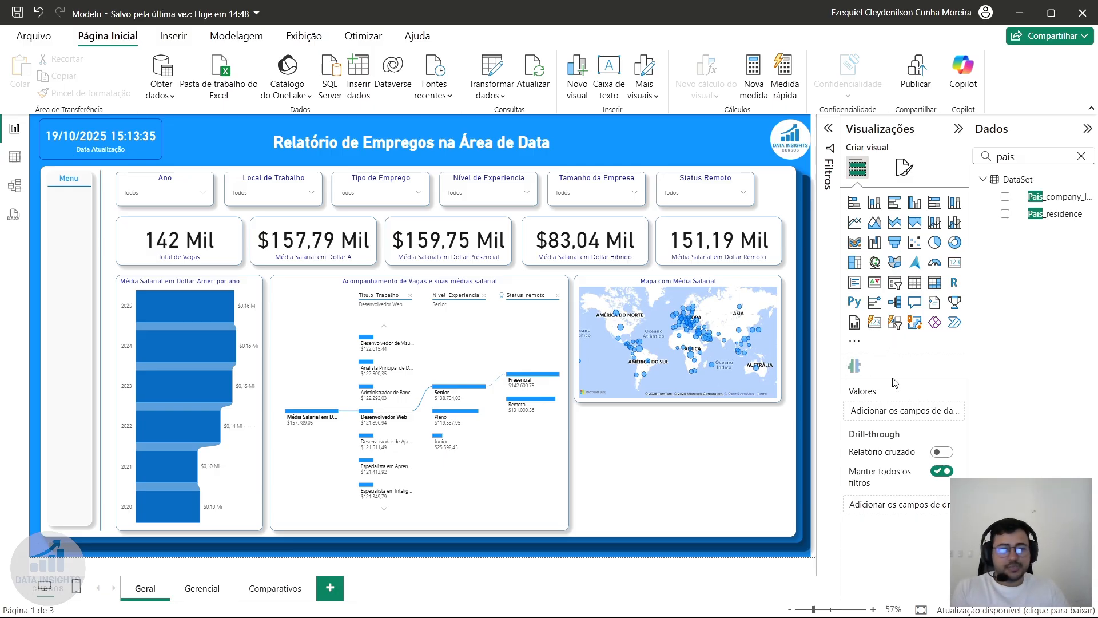
- Search the Power BI visuals for "torna" and add Microsoft's Tornado chart to the report
click(855, 345)
click(936, 349)
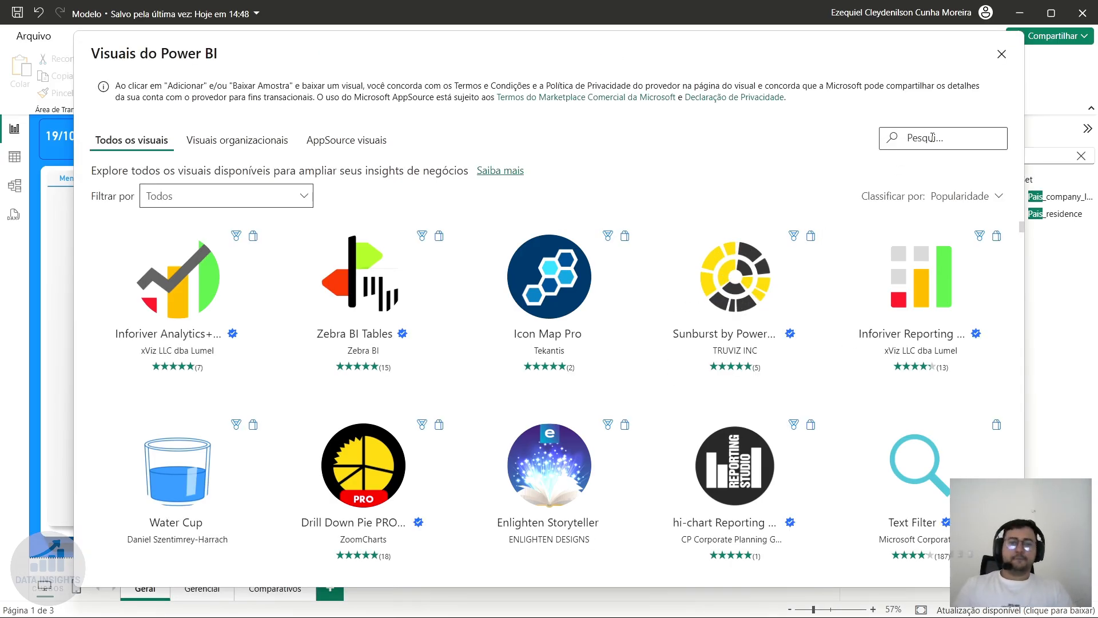
text(torna)
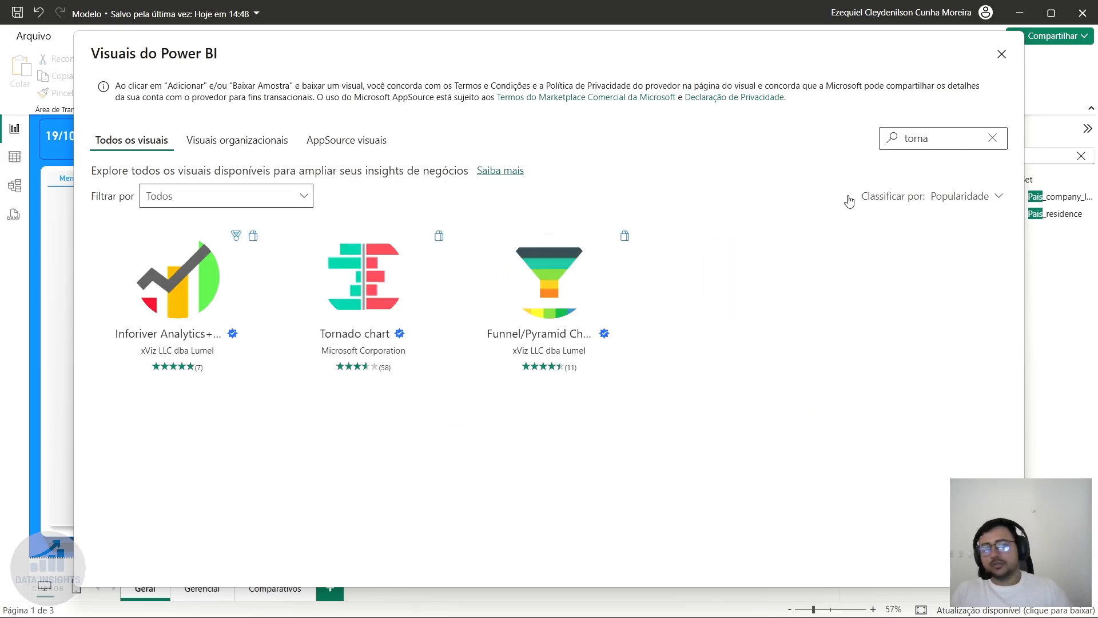
click(414, 292)
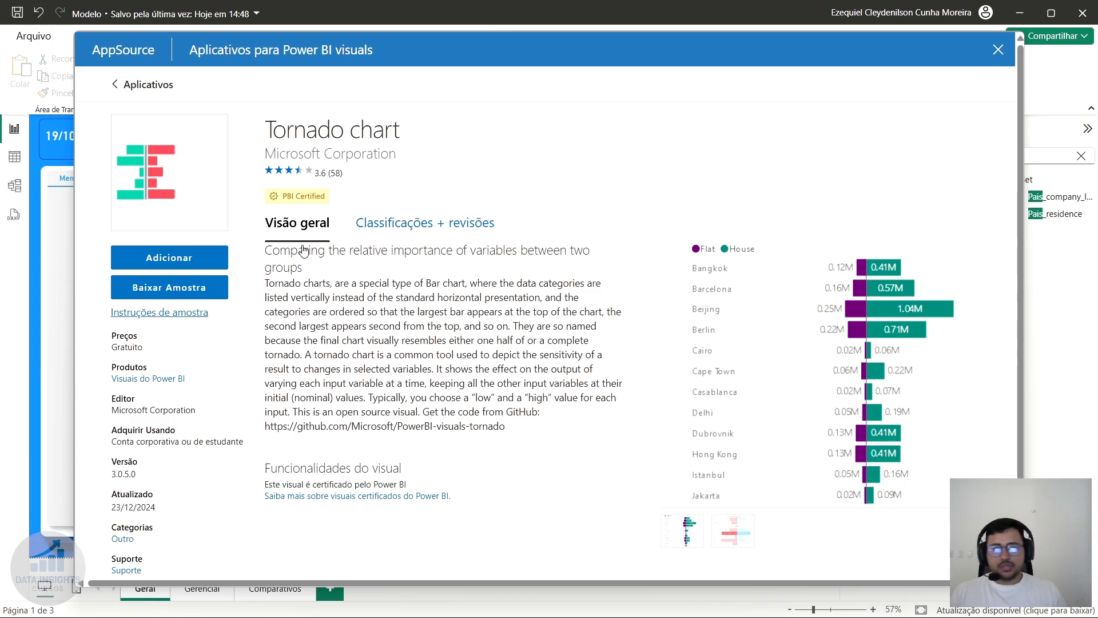
click(161, 253)
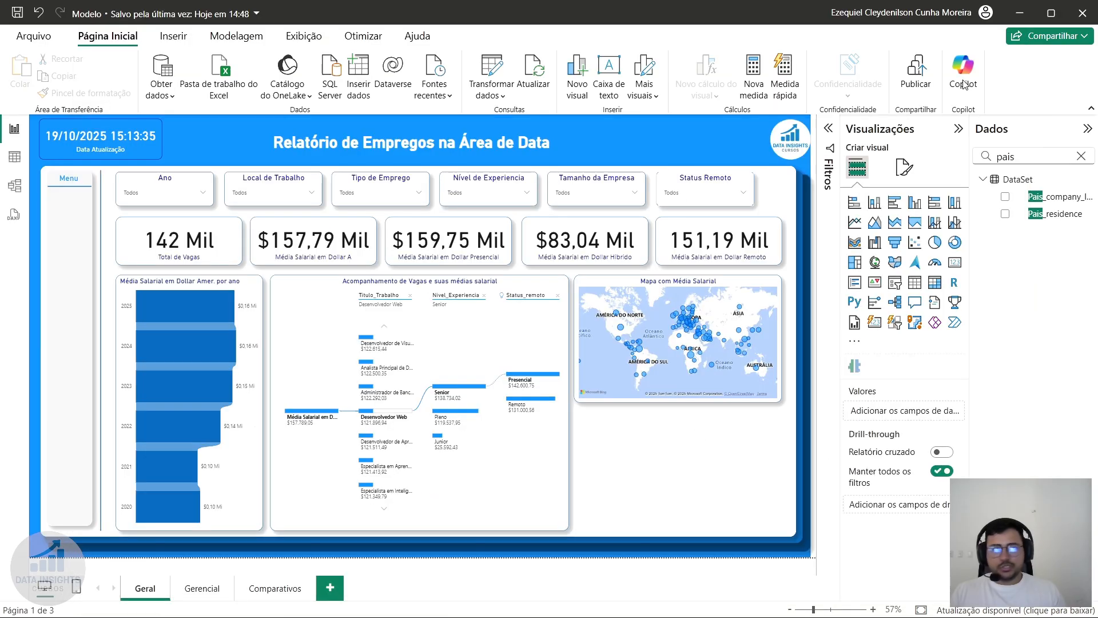
- Insert a tornado chart, place it directly below the map, and widen it to the map's width
click(855, 366)
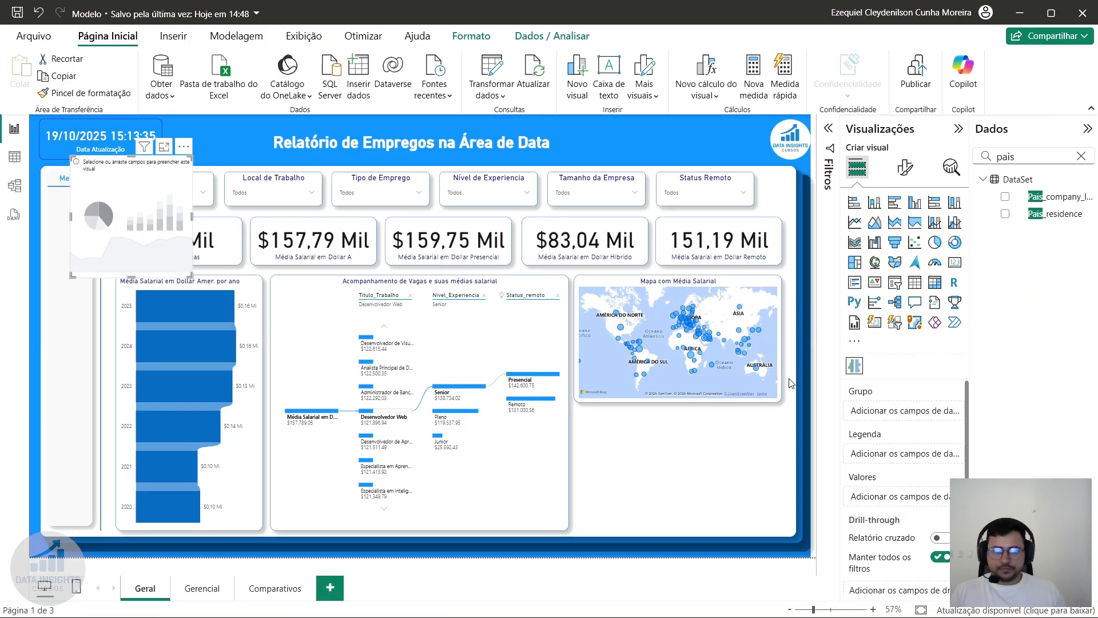
drag(132, 239, 641, 511)
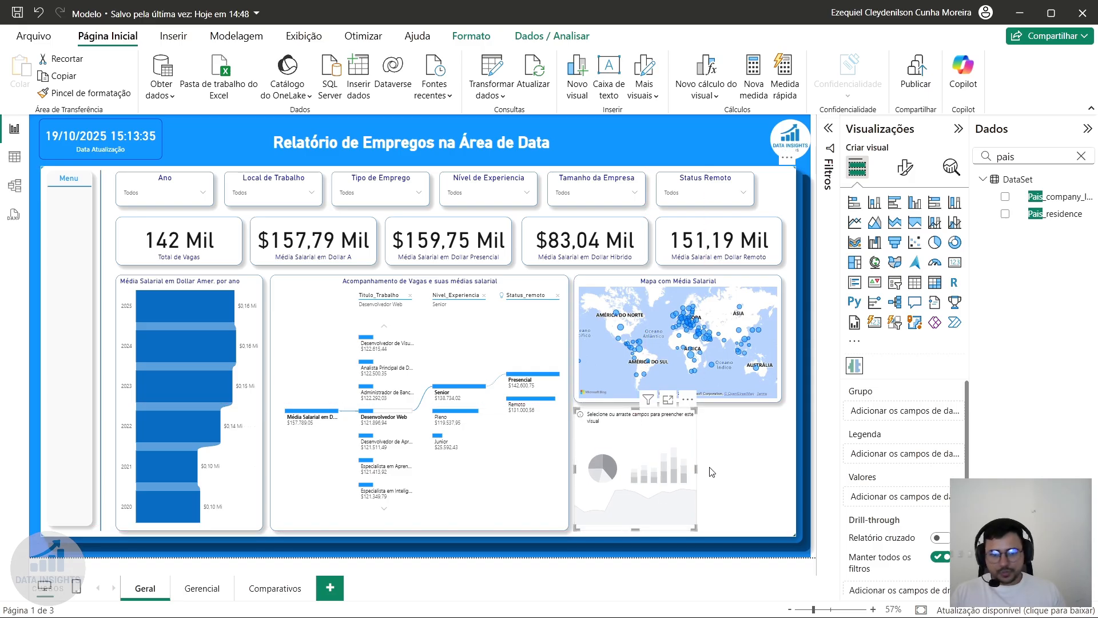
drag(696, 470, 781, 469)
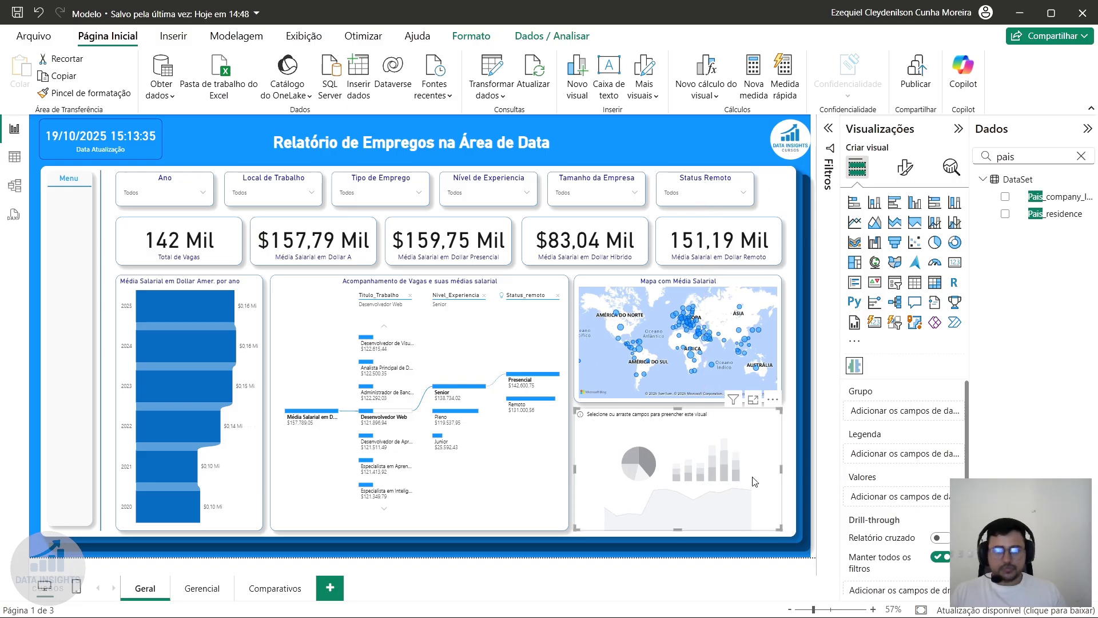
- Set the tornado chart's group to Nivel_Experiencia and its values to Total de Vagas and Média Salarial em Dollar A
drag(1027, 157, 927, 151)
key(BackSpace)
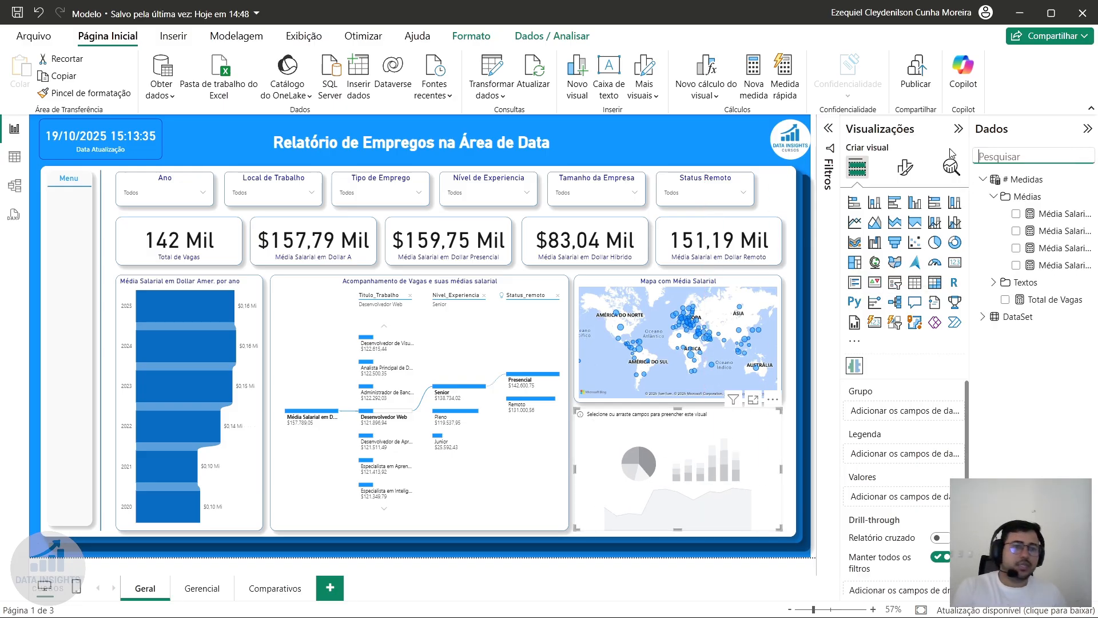
text(nive)
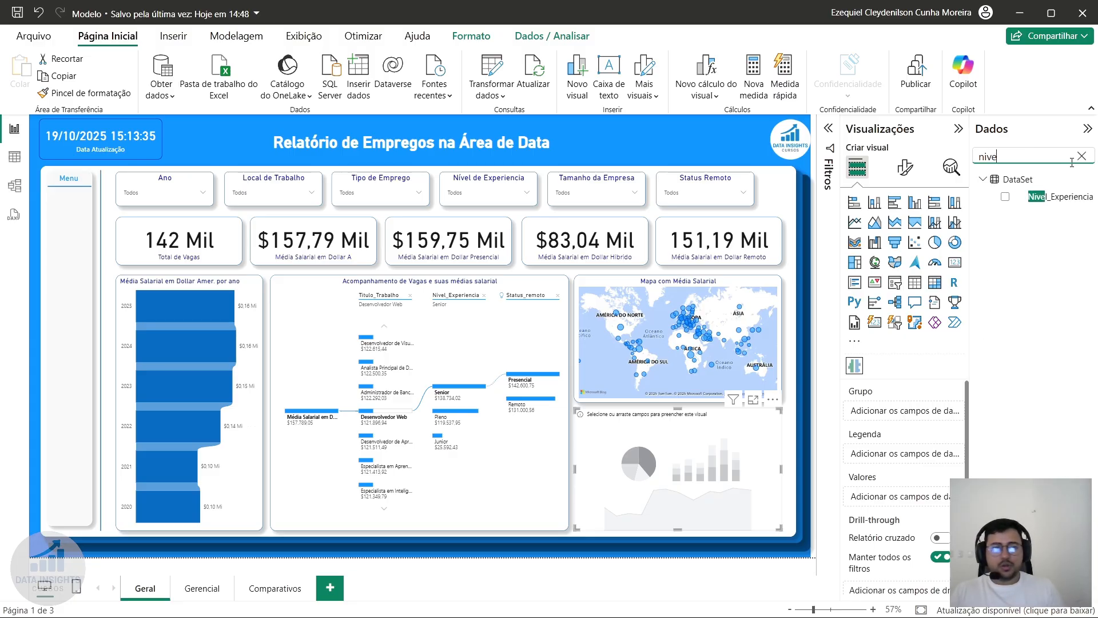
drag(1051, 199, 683, 455)
drag(1029, 157, 916, 160)
key(BackSpace)
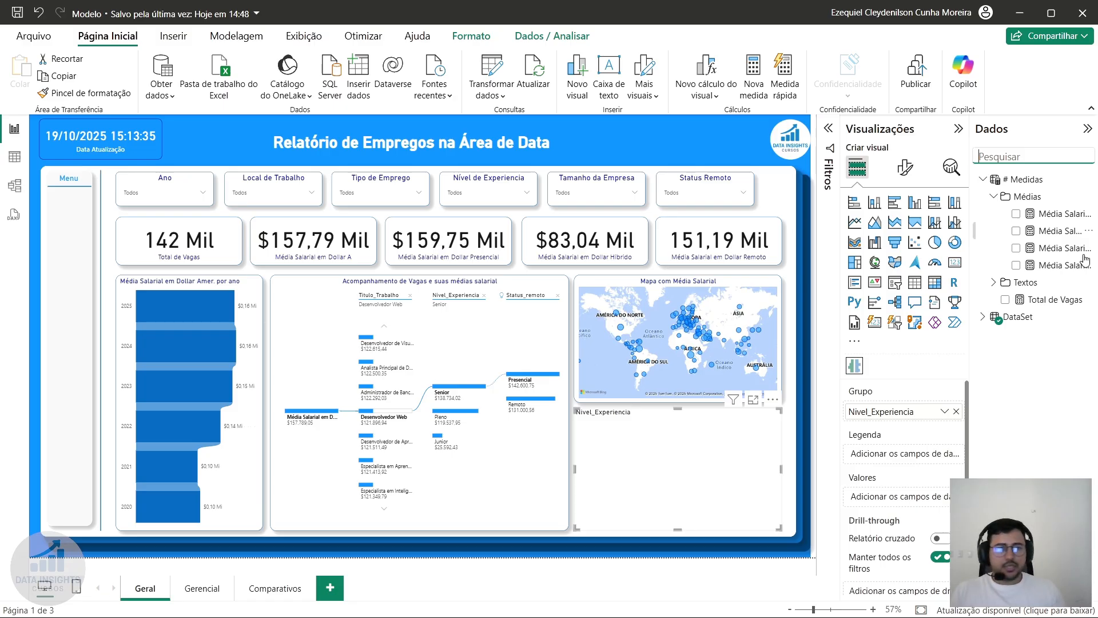
drag(1065, 300, 891, 476)
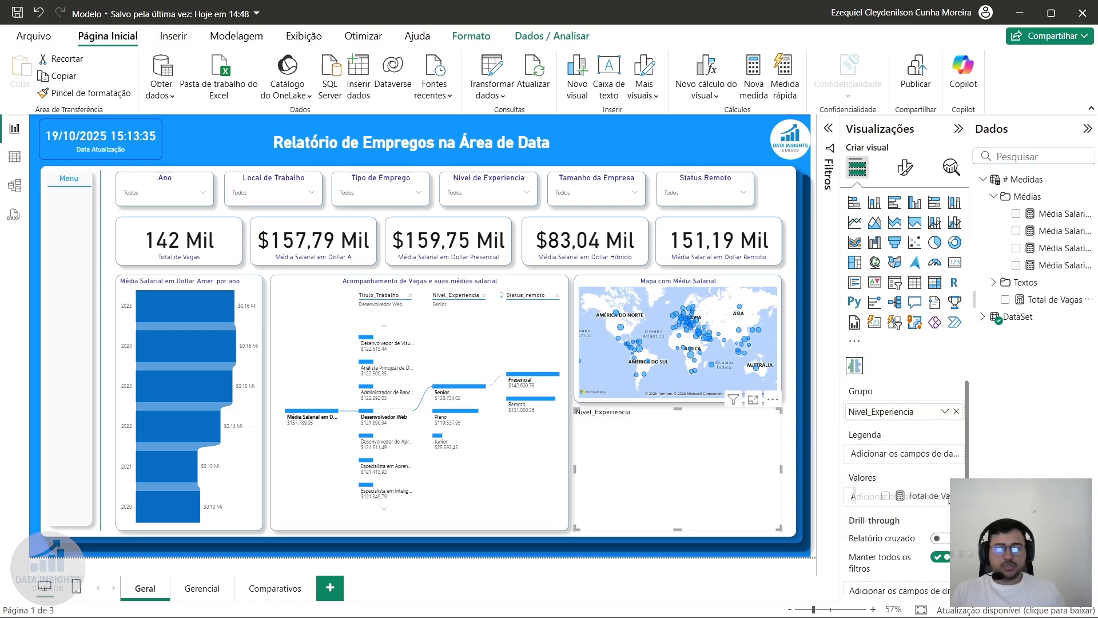
drag(1062, 214, 933, 503)
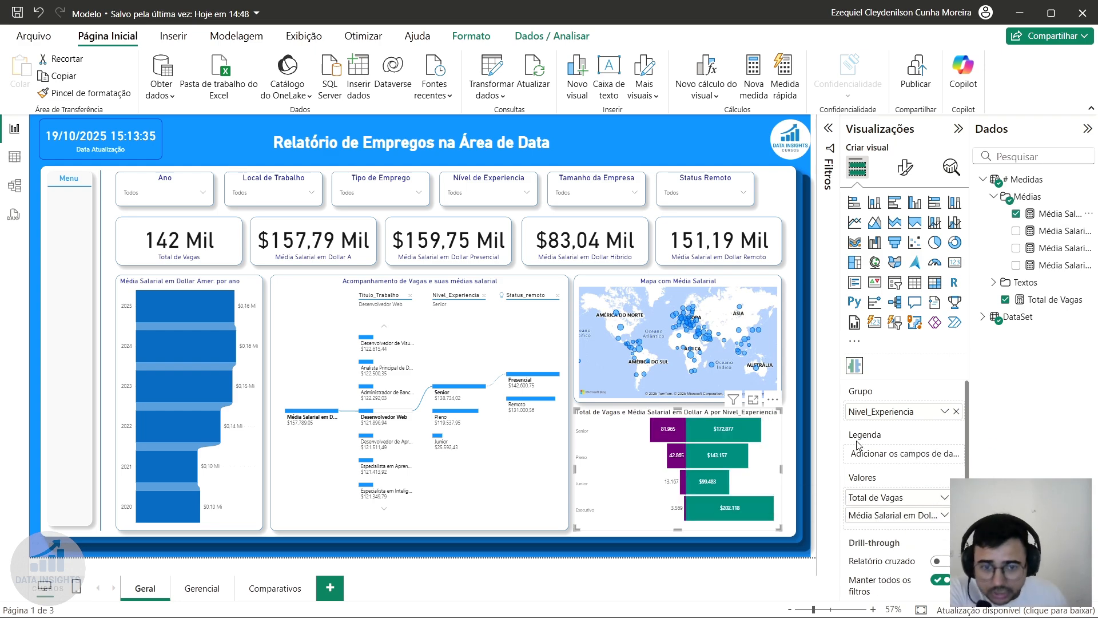
- Copy the map's formatting onto the tornado chart
click(622, 288)
click(82, 94)
click(635, 479)
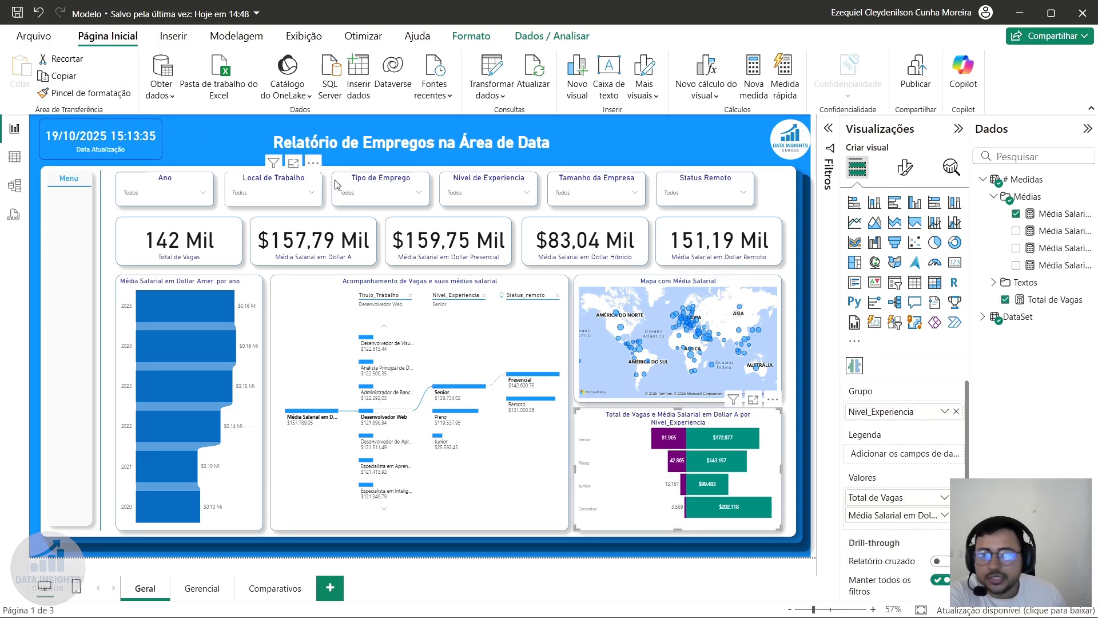
click(617, 288)
click(83, 93)
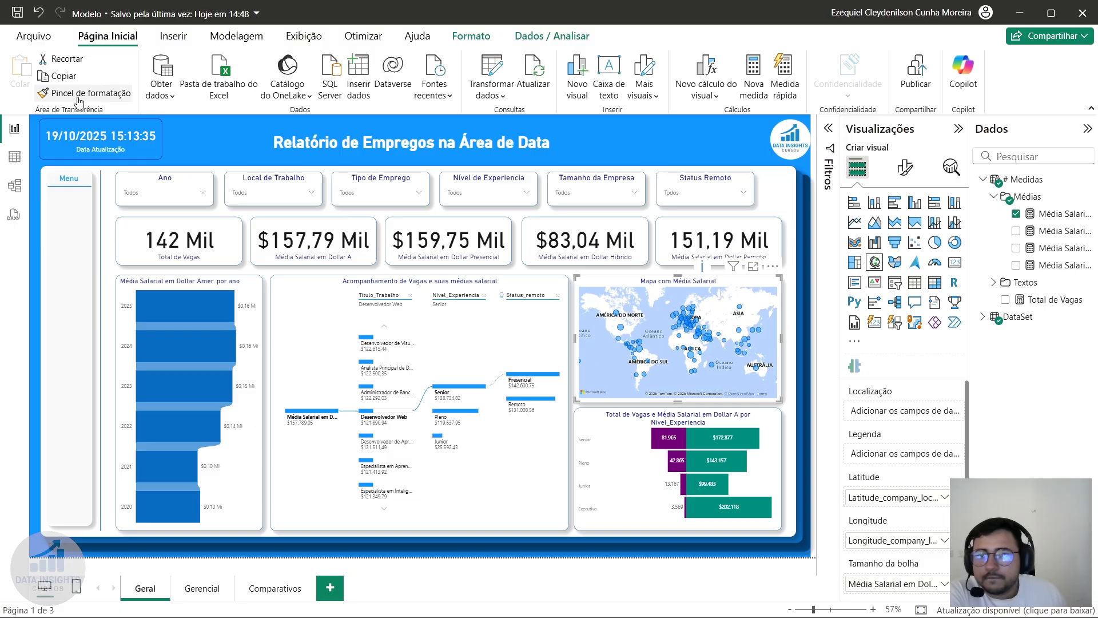
click(615, 425)
click(628, 417)
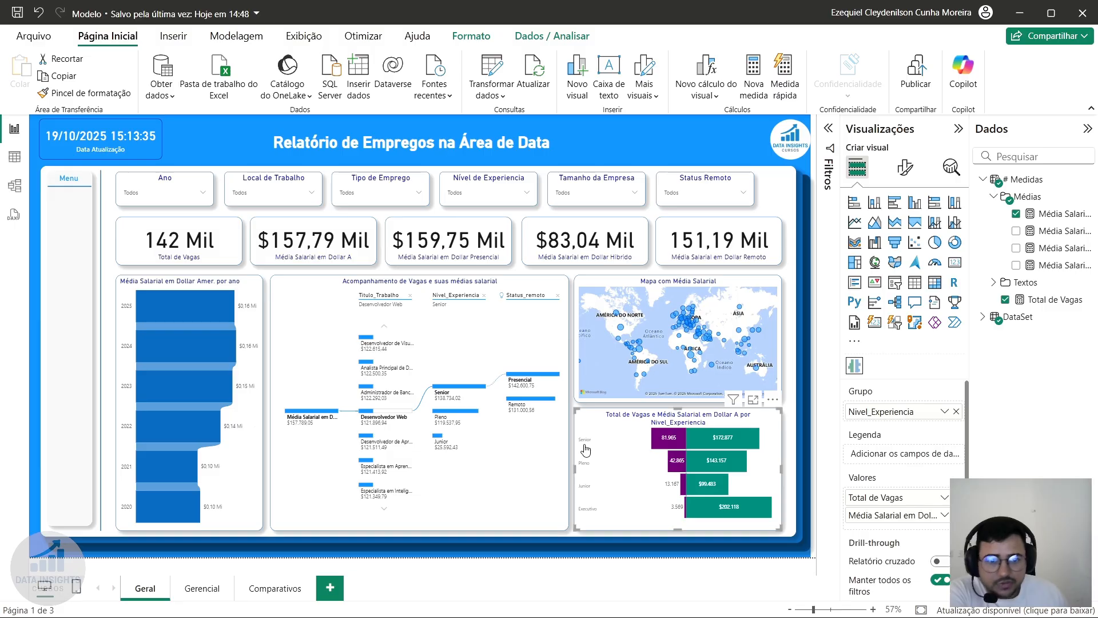
- Set the tornado chart's title to "Total de Vagas e Média Salarial por Nível" and deselect the chart
mouse_move(667, 440)
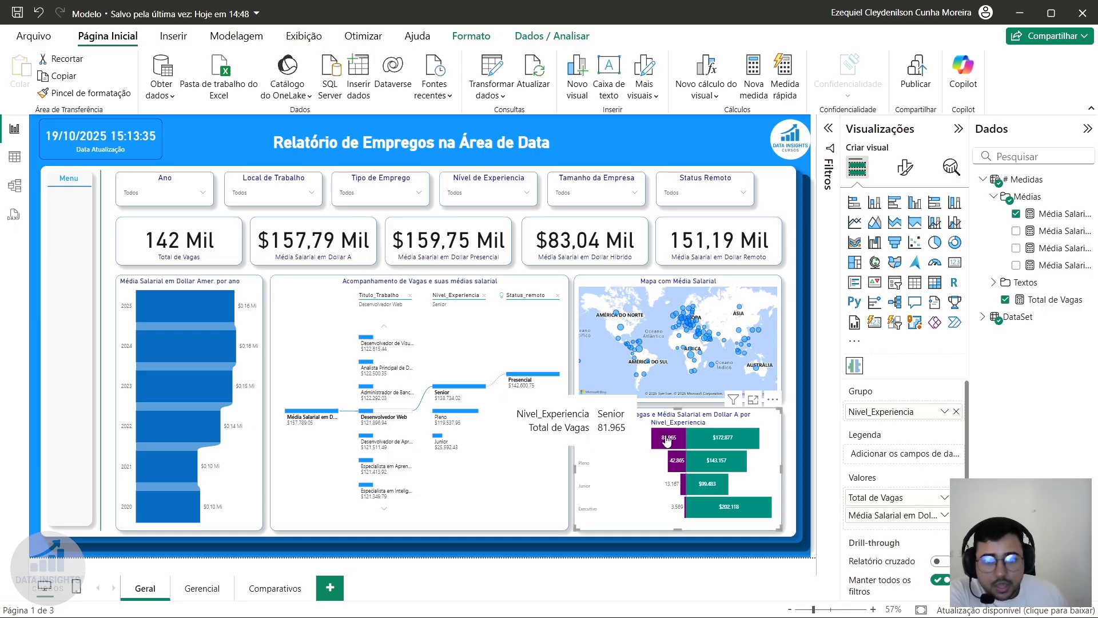
mouse_move(720, 439)
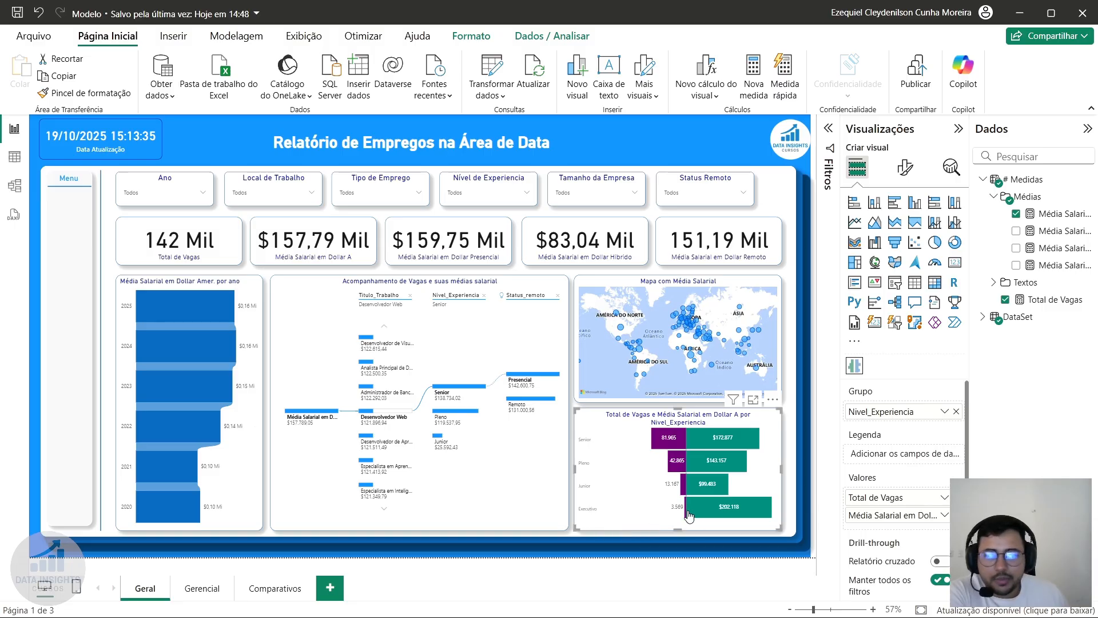
mouse_move(687, 509)
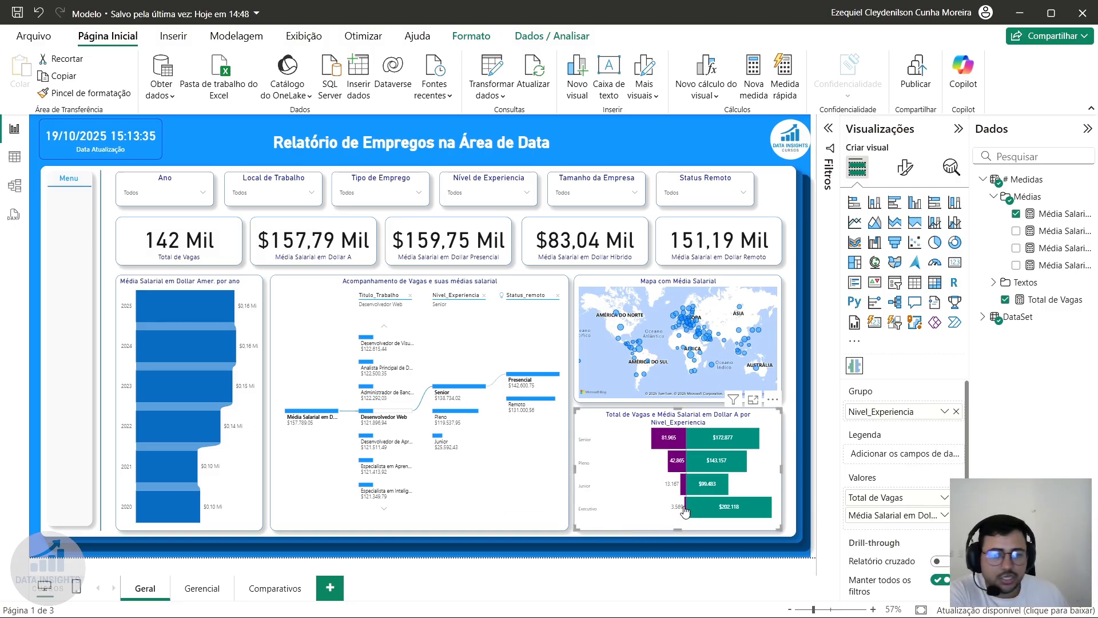
click(906, 167)
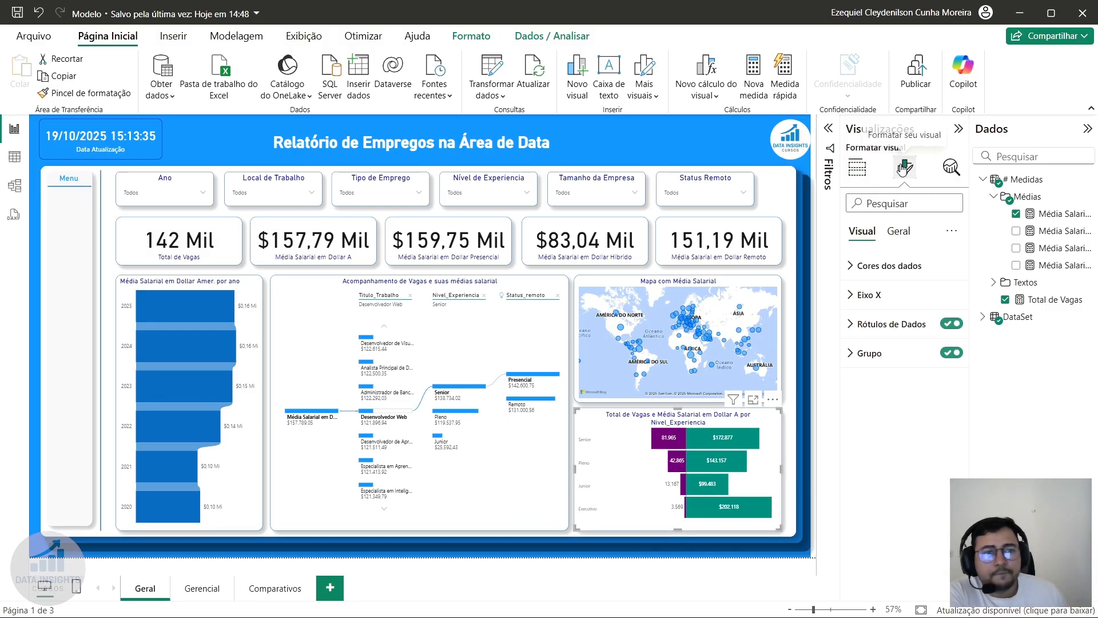
click(897, 231)
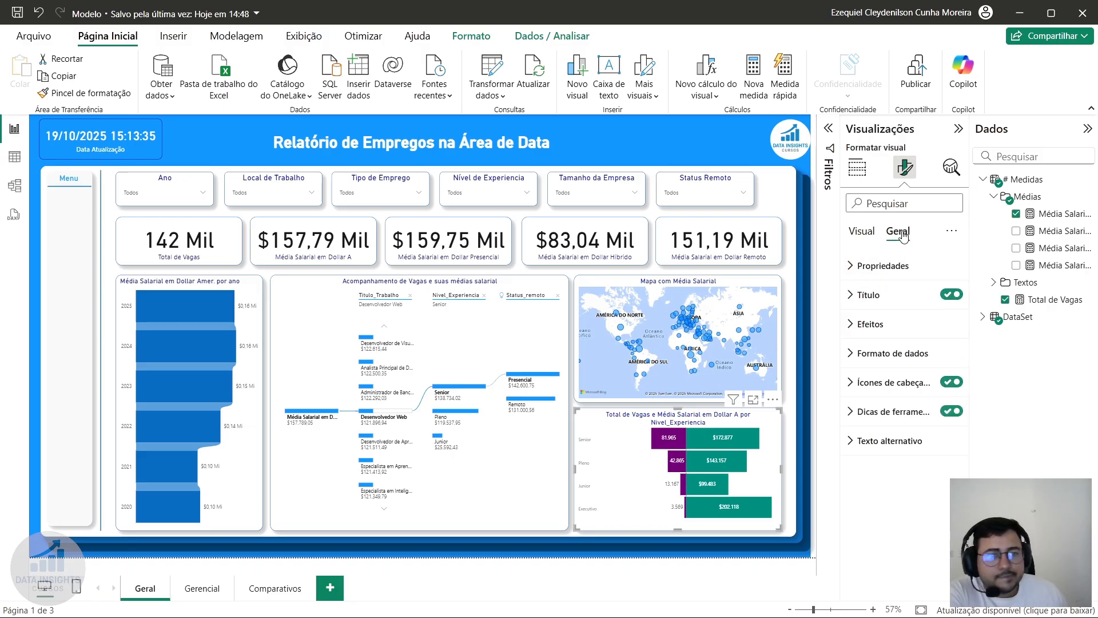
click(884, 295)
click(895, 367)
key(ctrl+a)
key(BackSpace)
text(Tot)
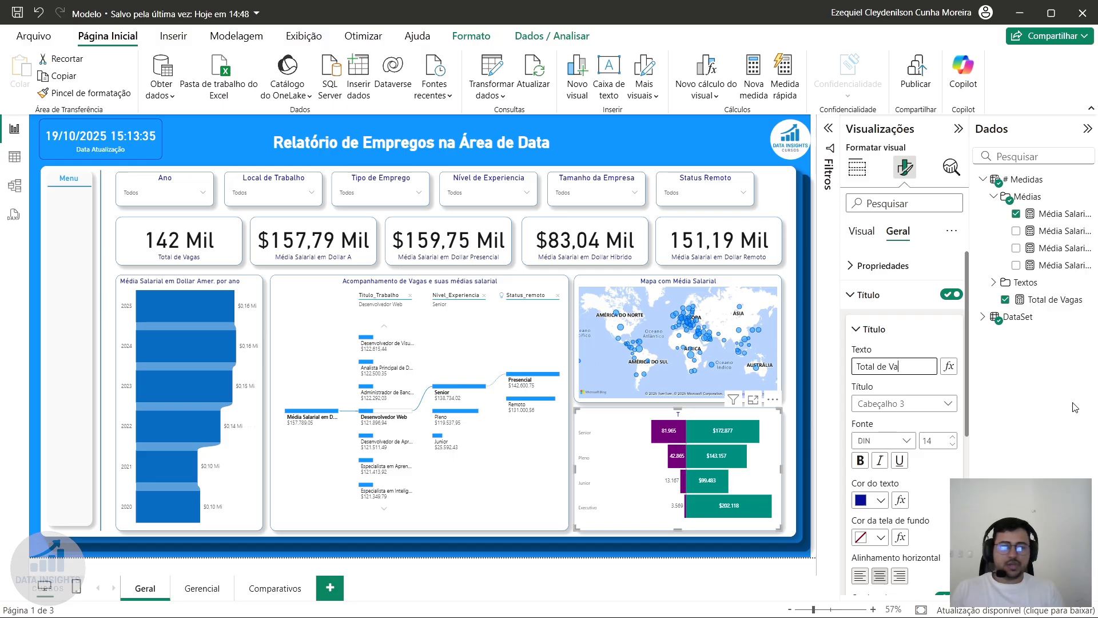
text(al de Vagas e Média)
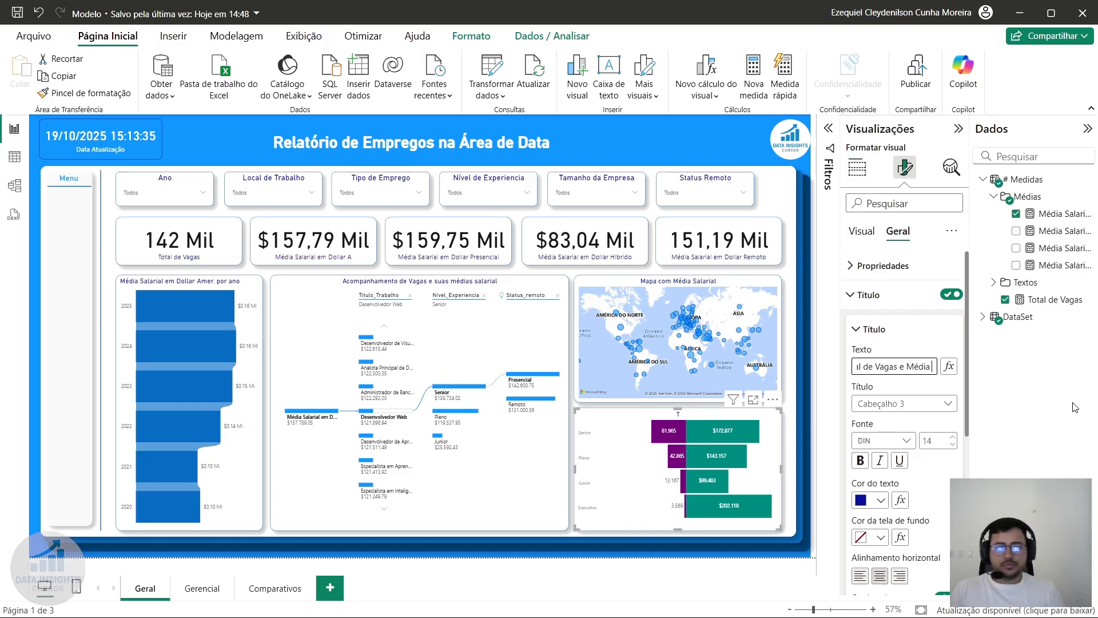
text( Salarial por N)
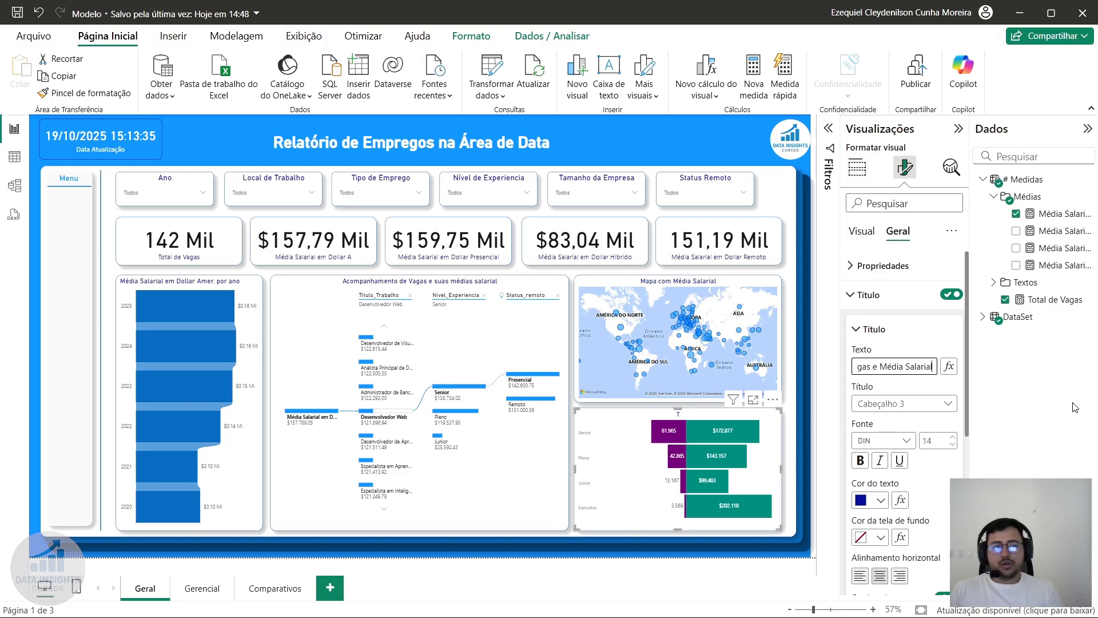
text(el)
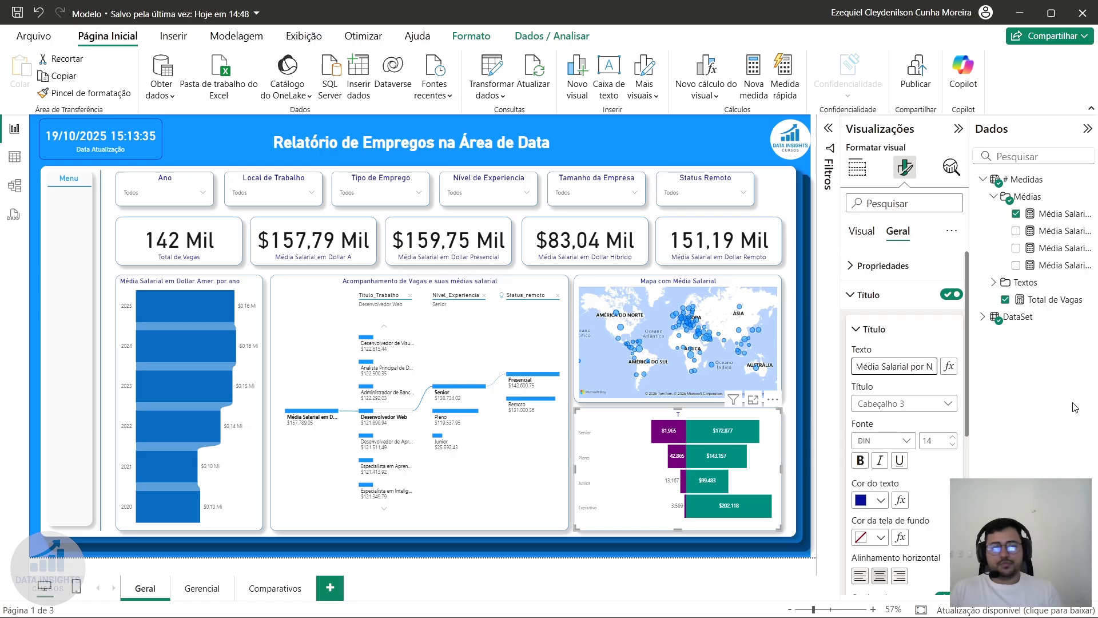
click(751, 567)
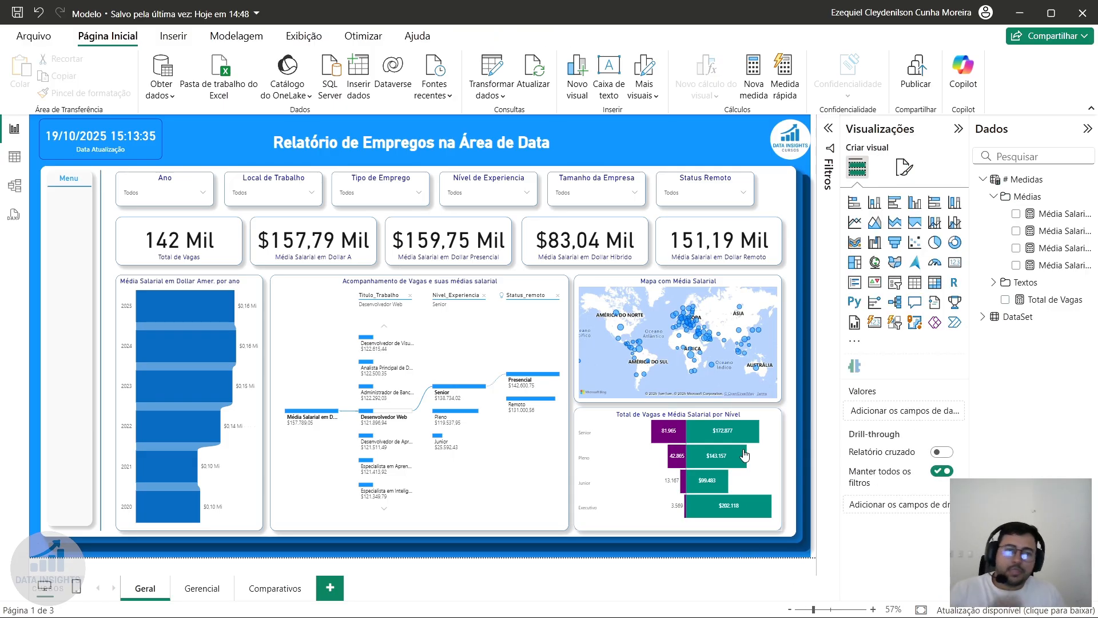
click(698, 127)
click(602, 564)
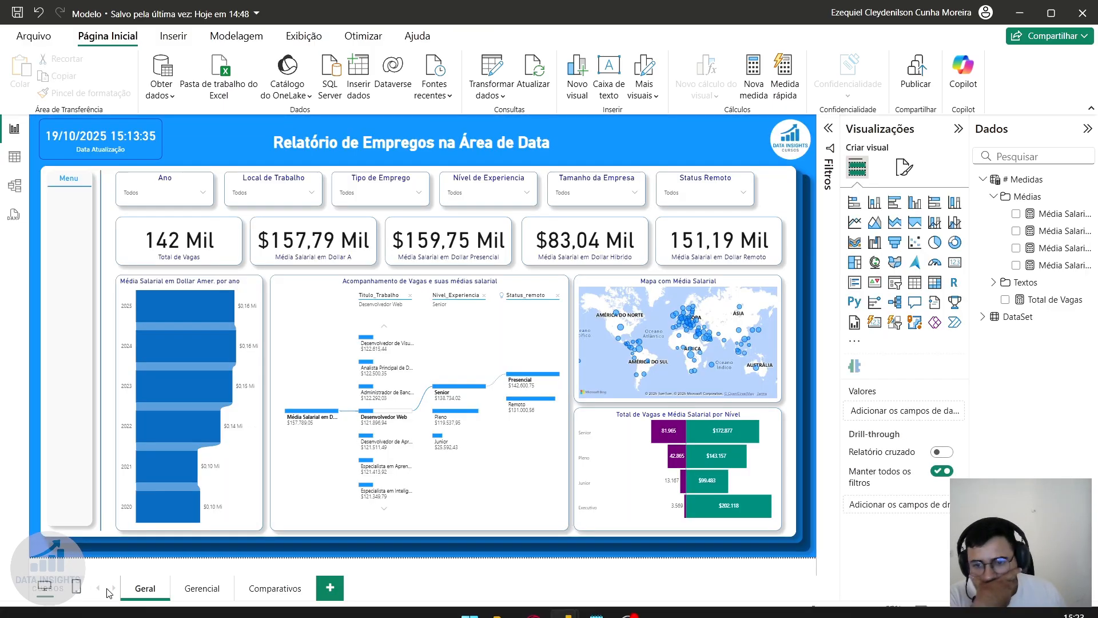
- Delete the unfinished Gerencial and Comparativos pages from the report, keeping only the Geral page
click(221, 598)
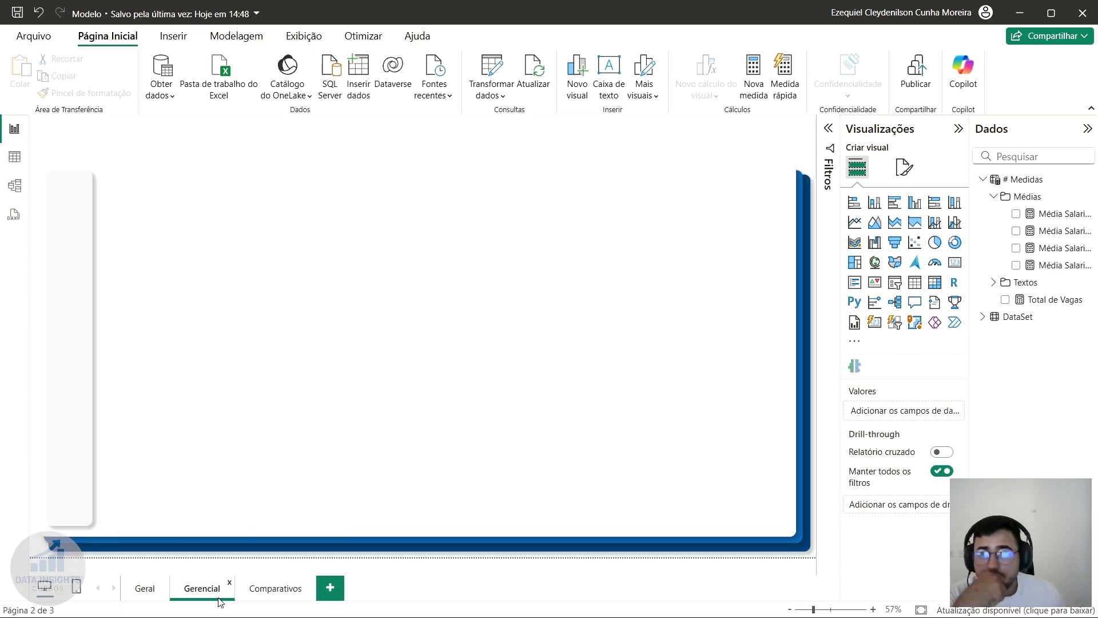
click(254, 595)
click(143, 598)
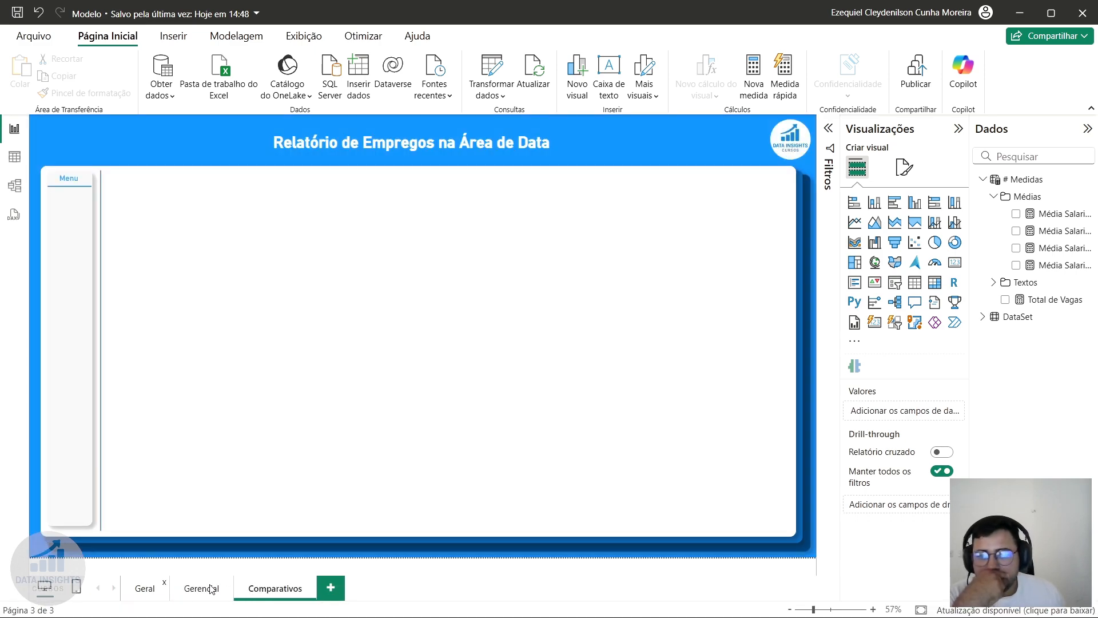
click(229, 584)
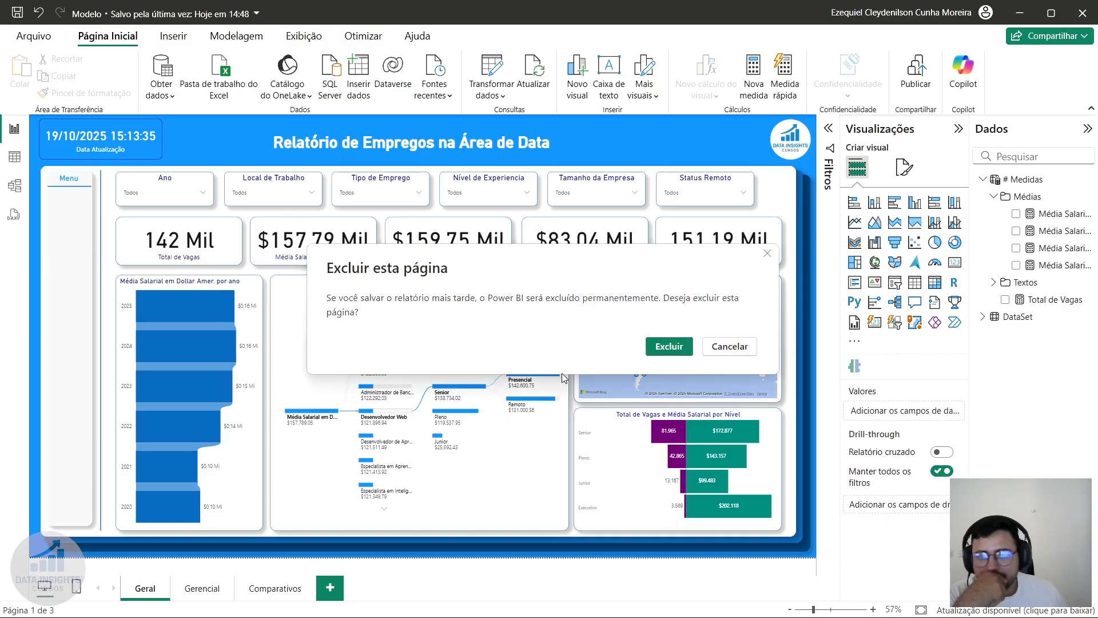
click(689, 349)
click(198, 588)
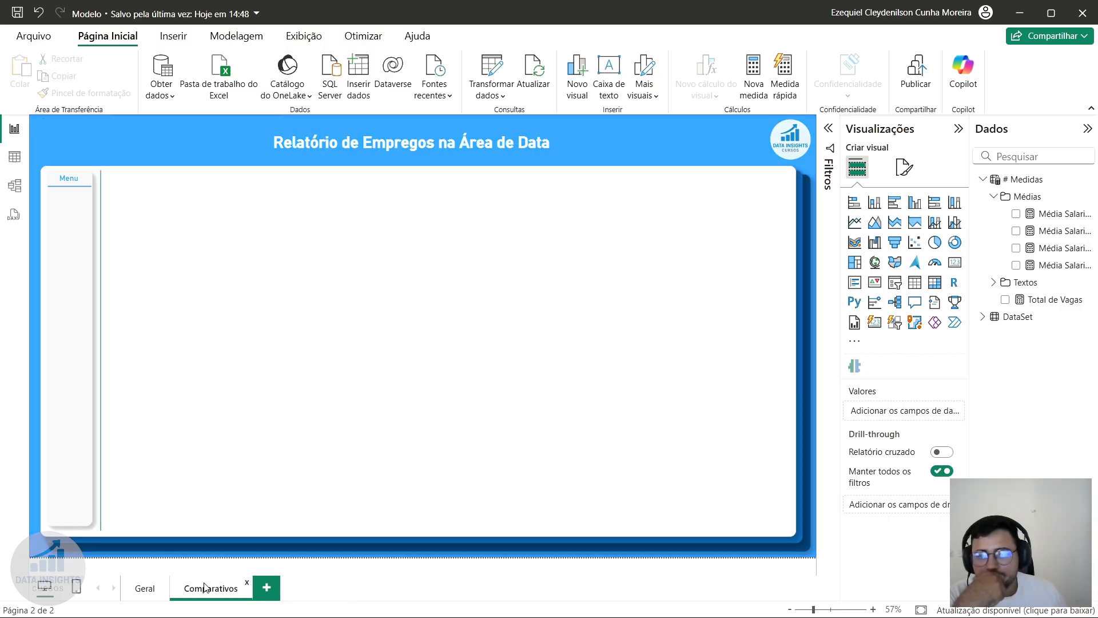
click(249, 587)
click(668, 346)
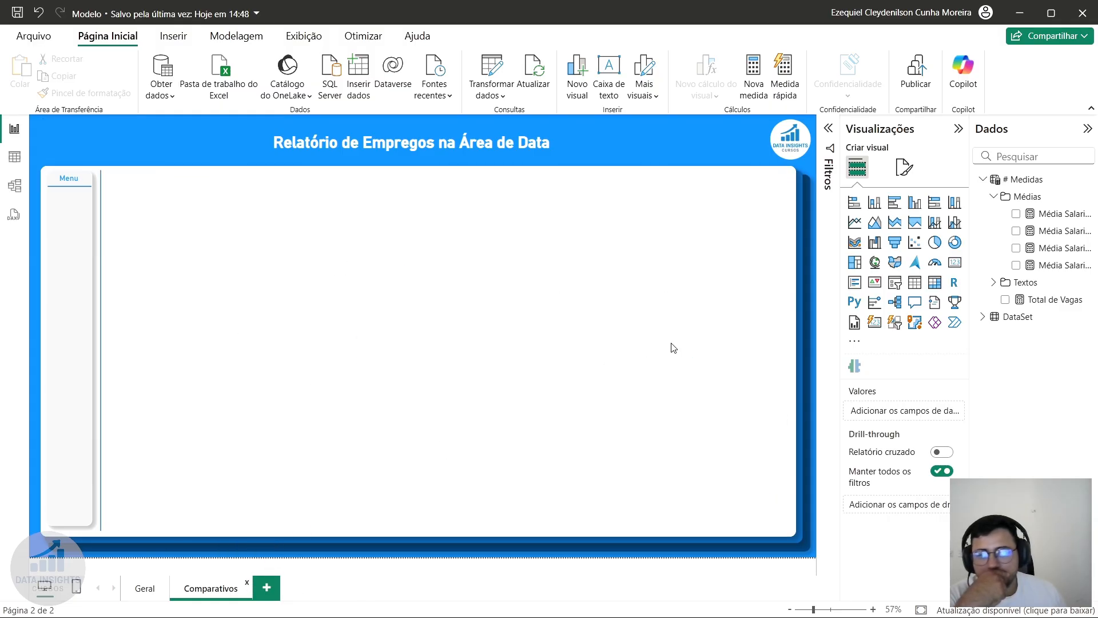